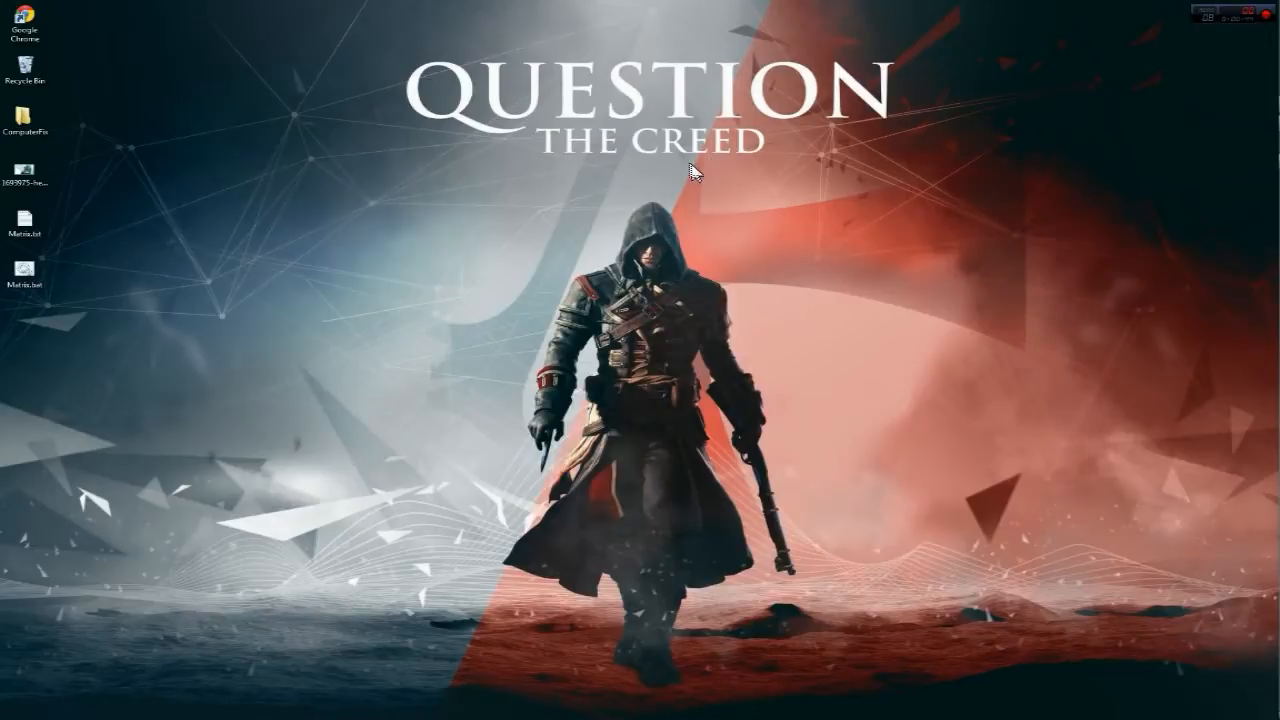
# - Empty the Recycle Bin, permanently deleting the Hoic.rar archive
pyautogui.rightClick(34, 63)
pyautogui.click(100, 83)
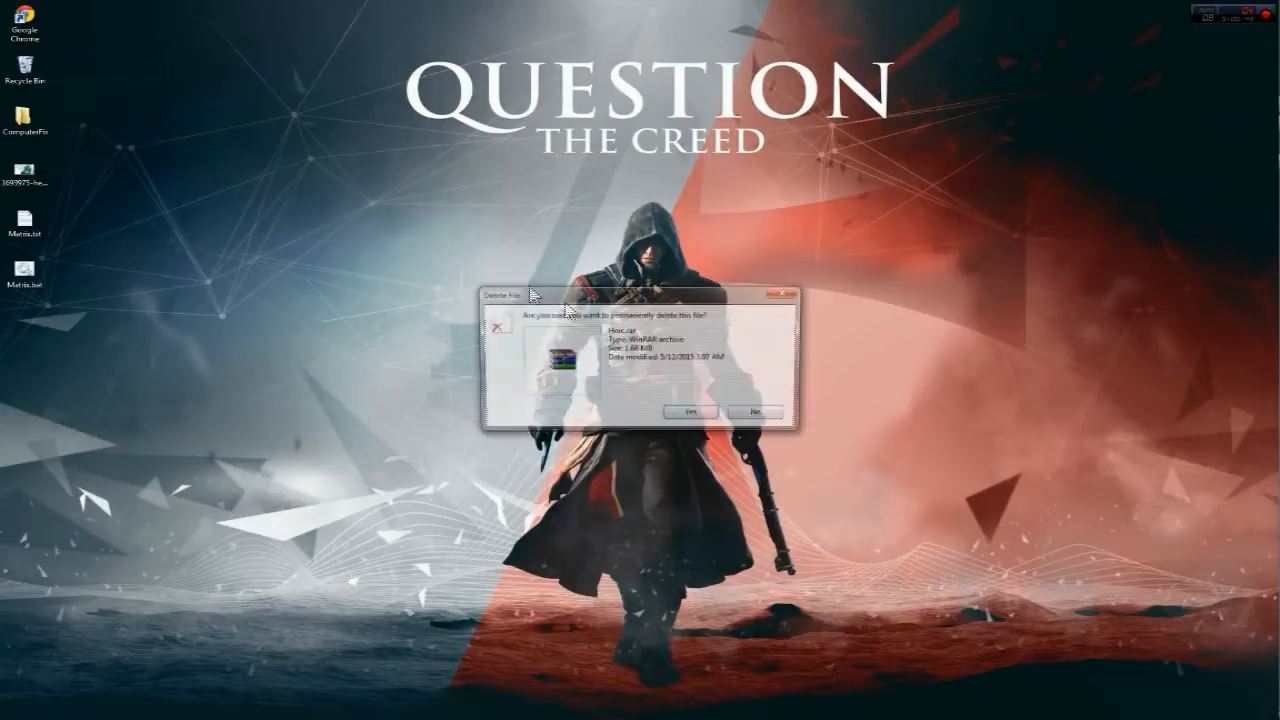
pyautogui.click(697, 413)
pyautogui.click(470, 257)
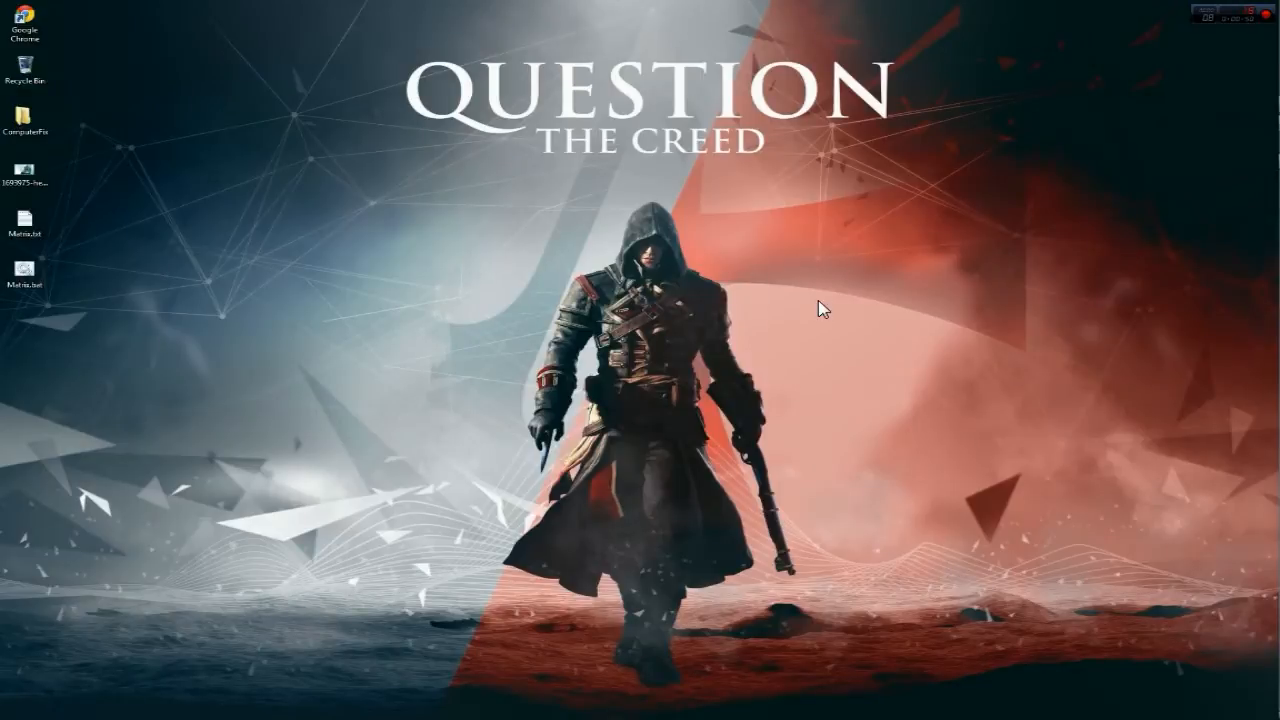
pyautogui.moveTo(1271, 360)
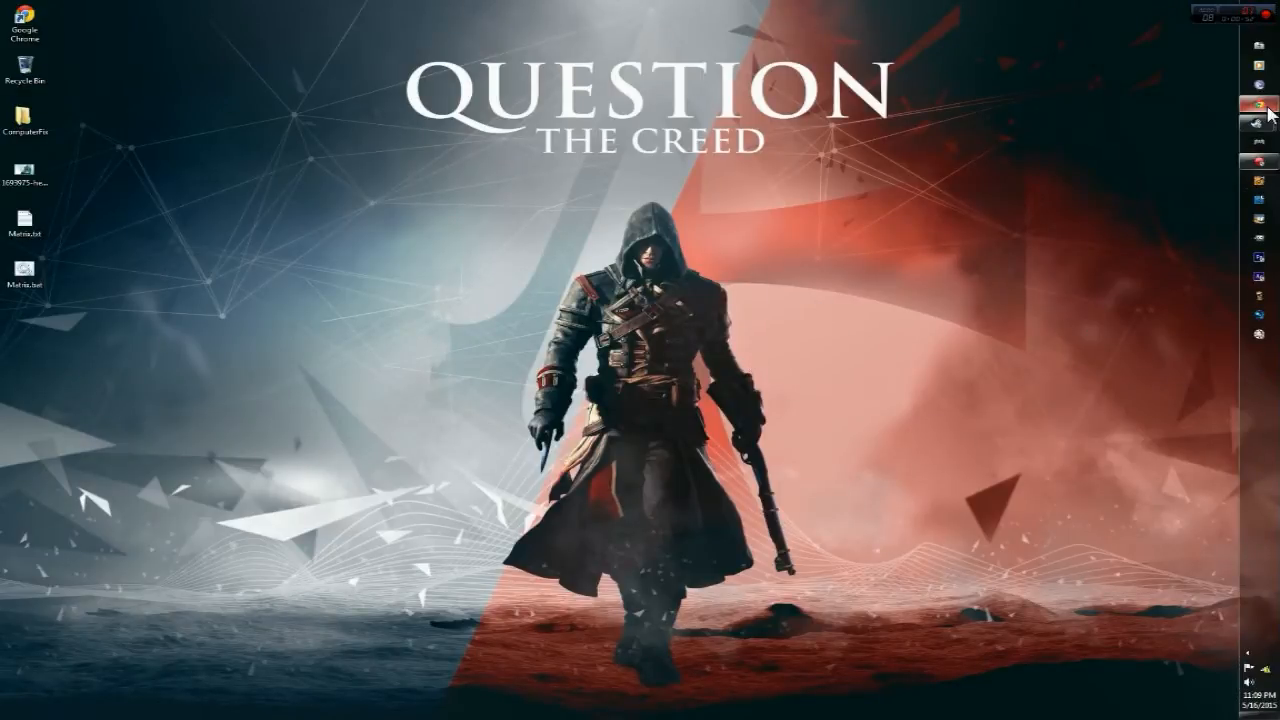
# - Bring LightWave Modeler to the front and orbit the empty Perspective view to a diagonal angle
pyautogui.click(1261, 187)
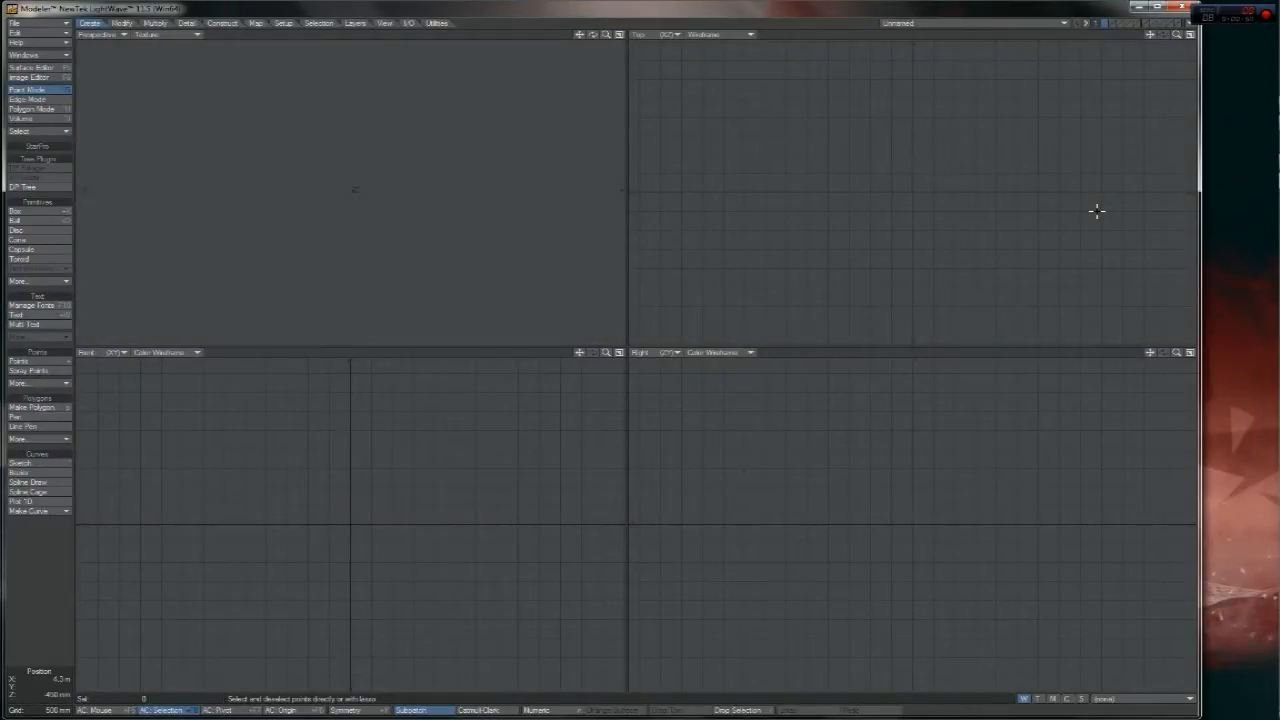
pyautogui.moveTo(592, 36); pyautogui.dragTo(589, 37)
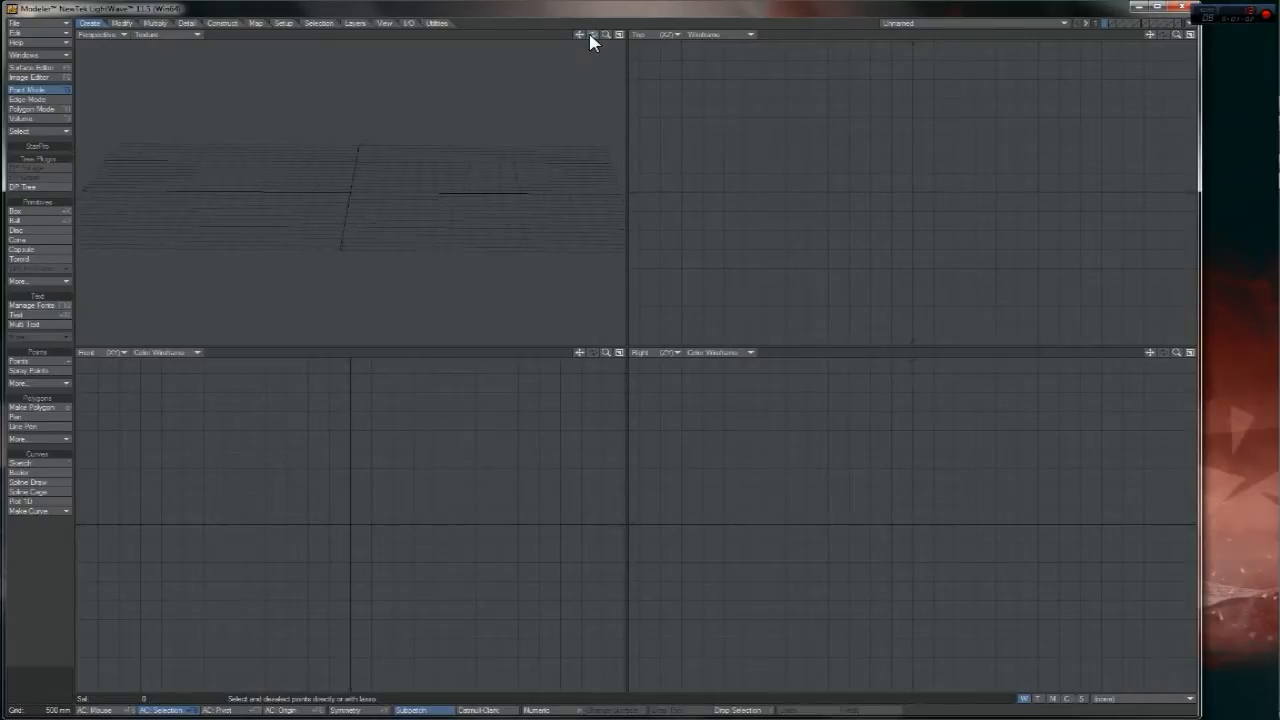
pyautogui.moveTo(592, 40)
pyautogui.mouseDown()
pyautogui.moveTo(612, 48)
pyautogui.moveTo(592, 36)
pyautogui.mouseUp()
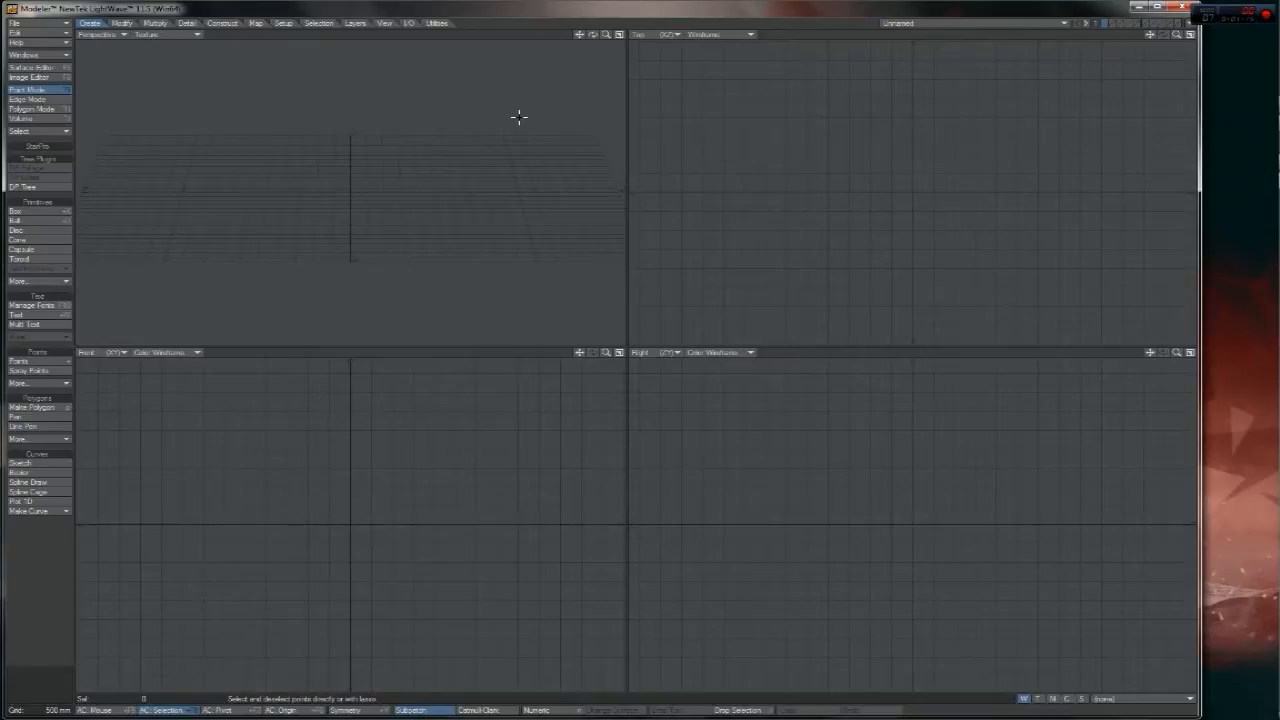
pyautogui.moveTo(592, 34); pyautogui.dragTo(592, 62)
pyautogui.moveTo(592, 35); pyautogui.dragTo(645, 36)
pyautogui.click(40, 22)
pyautogui.click(593, 35)
# - Load BoxAndPlane.lwo through File > Load Object and zoom the views to frame it
pyautogui.click(40, 24)
pyautogui.click(50, 34)
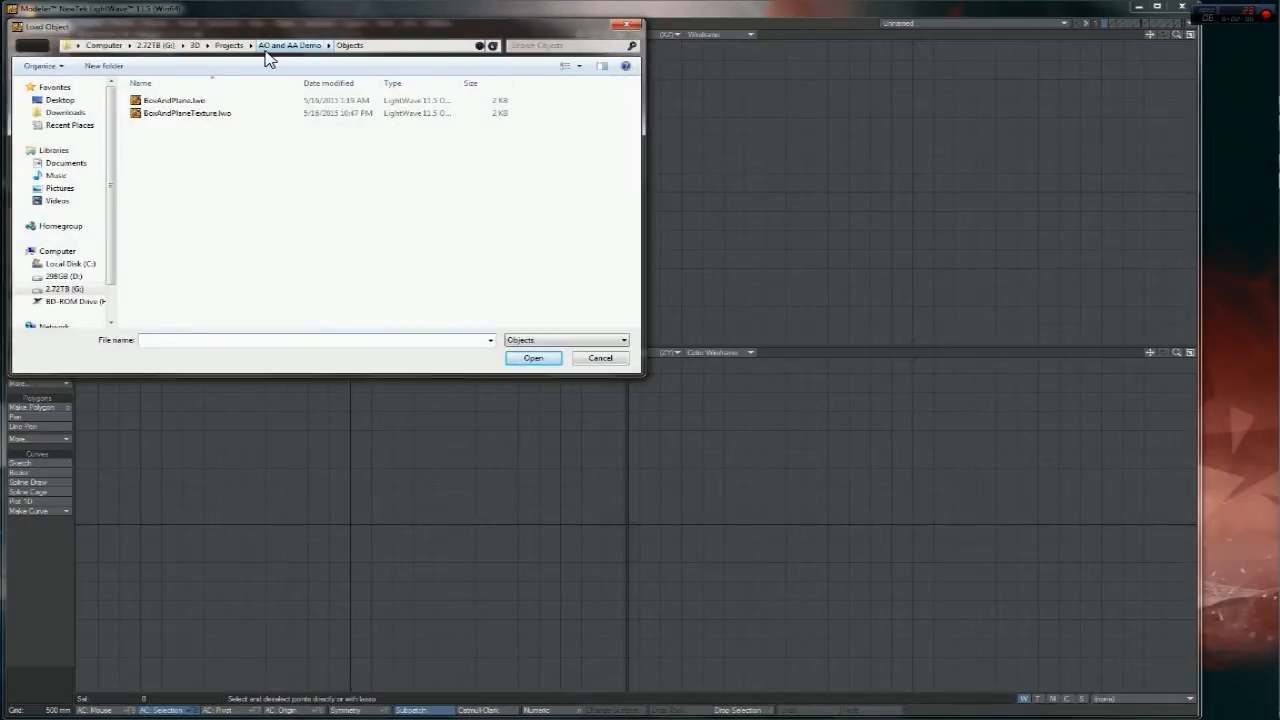
pyautogui.doubleClick(175, 100)
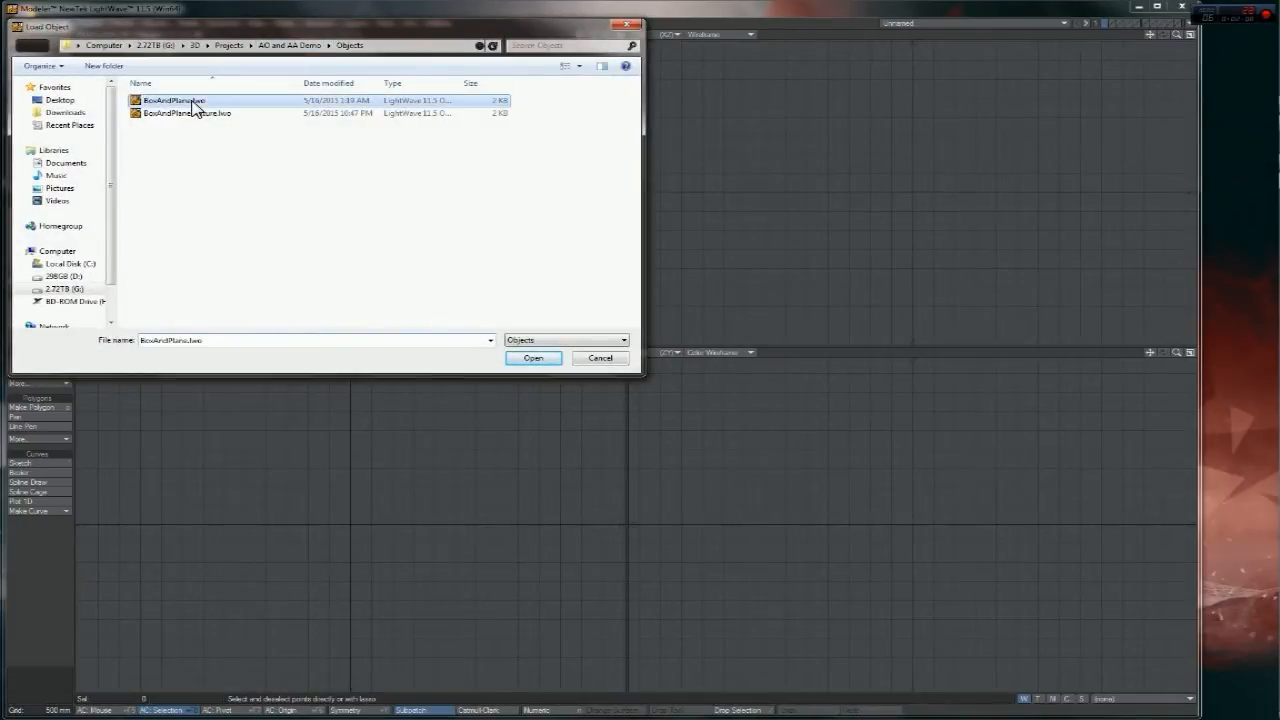
pyautogui.moveTo(606, 36); pyautogui.dragTo(642, 36)
pyautogui.moveTo(593, 35)
pyautogui.mouseDown()
pyautogui.moveTo(524, 68)
pyautogui.moveTo(578, 62)
pyautogui.moveTo(546, 58)
pyautogui.moveTo(540, 40)
pyautogui.moveTo(566, 66)
pyautogui.moveTo(578, 38)
pyautogui.mouseUp()
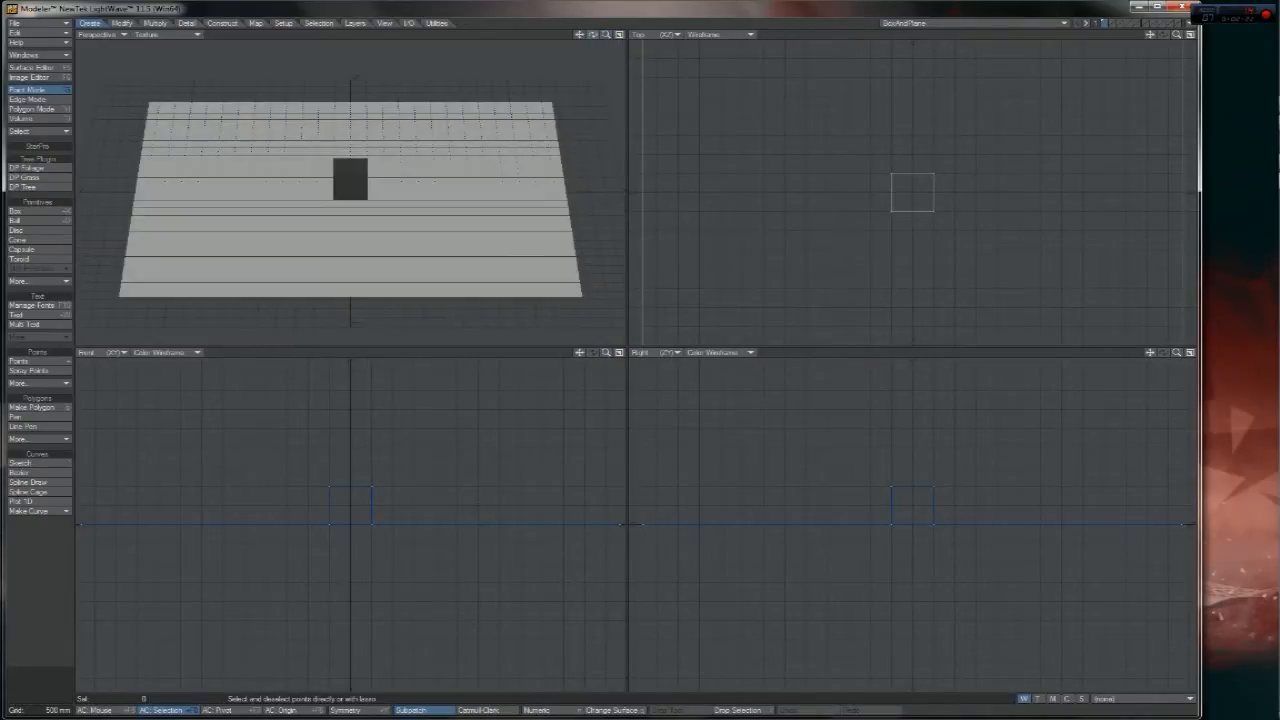
# - Orbit the view and switch the selection mode to Polygons
pyautogui.moveTo(591, 35)
pyautogui.mouseDown()
pyautogui.moveTo(616, 37)
pyautogui.moveTo(612, 48)
pyautogui.moveTo(580, 37)
pyautogui.moveTo(606, 37)
pyautogui.moveTo(592, 35)
pyautogui.mouseUp()
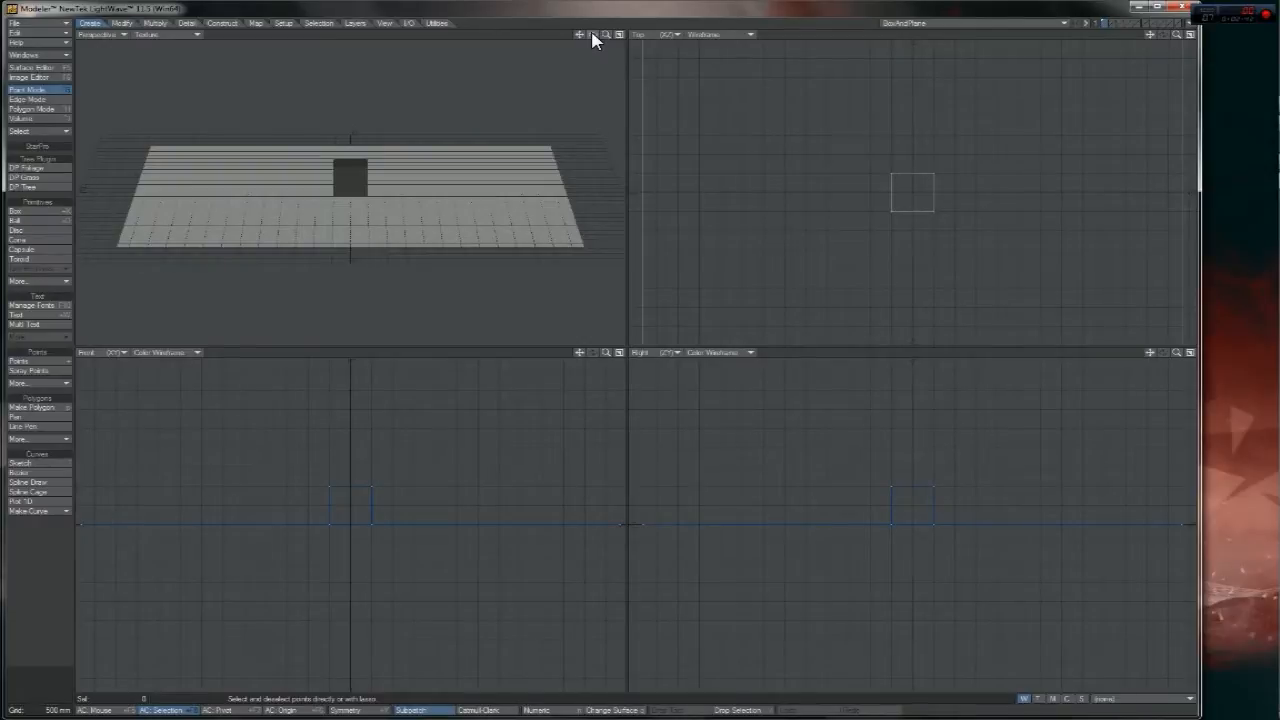
pyautogui.hotkey('ctrl', 'h')
pyautogui.hotkey('ctrl', 'j')
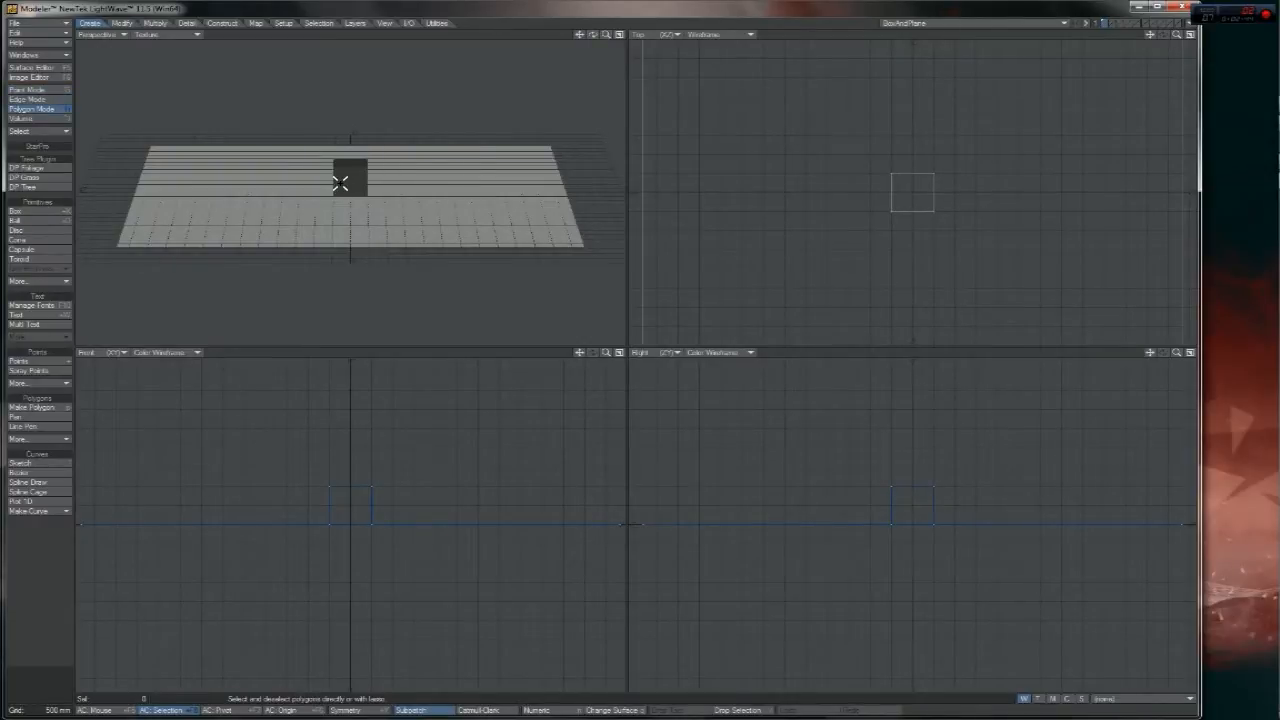
# - Check the object's Polygon Statistics, then close the panel
pyautogui.press('w')
pyautogui.moveTo(410, 318); pyautogui.dragTo(517, 260)
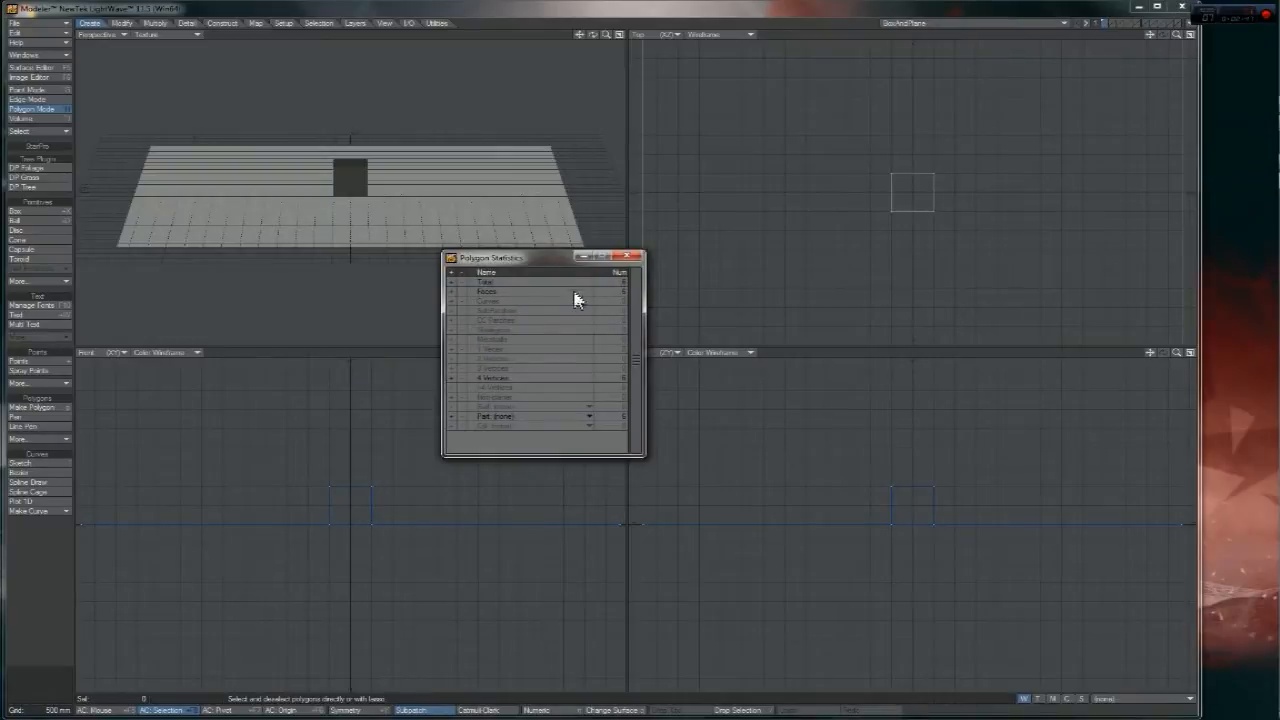
pyautogui.click(625, 258)
pyautogui.moveTo(593, 35)
pyautogui.mouseDown()
pyautogui.moveTo(572, 62)
pyautogui.moveTo(575, 43)
pyautogui.mouseUp()
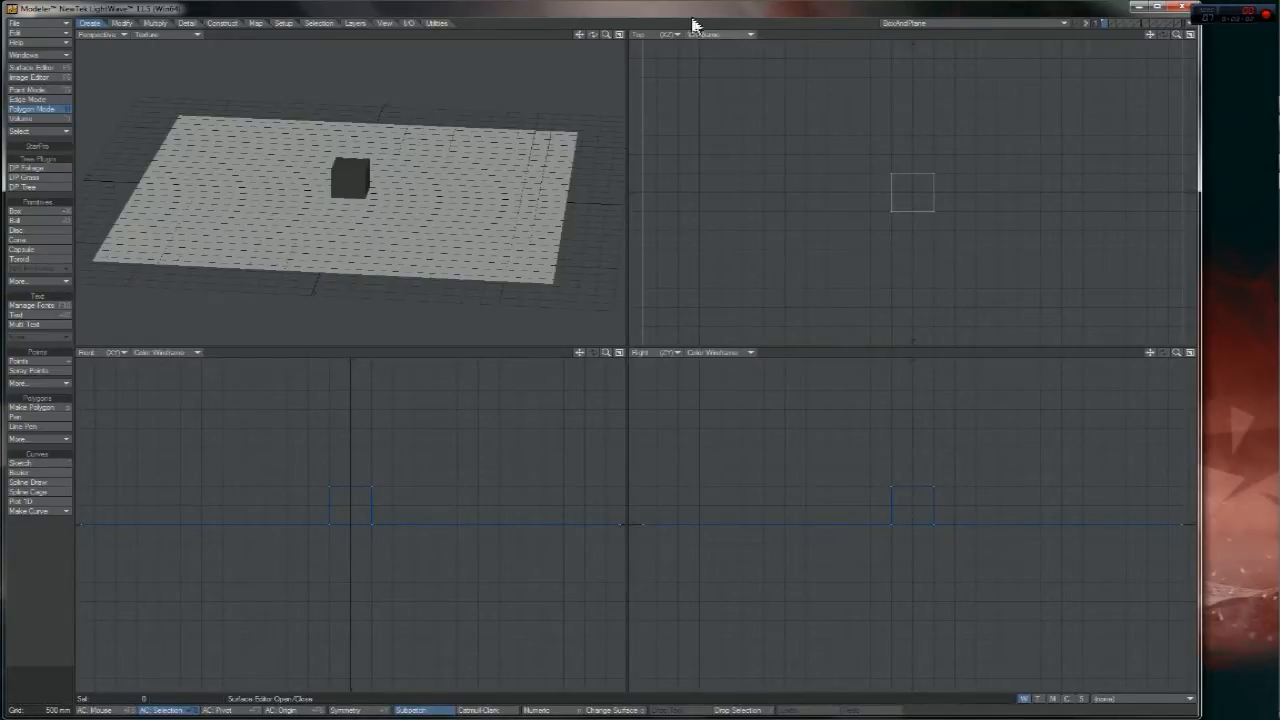
pyautogui.click(617, 36)
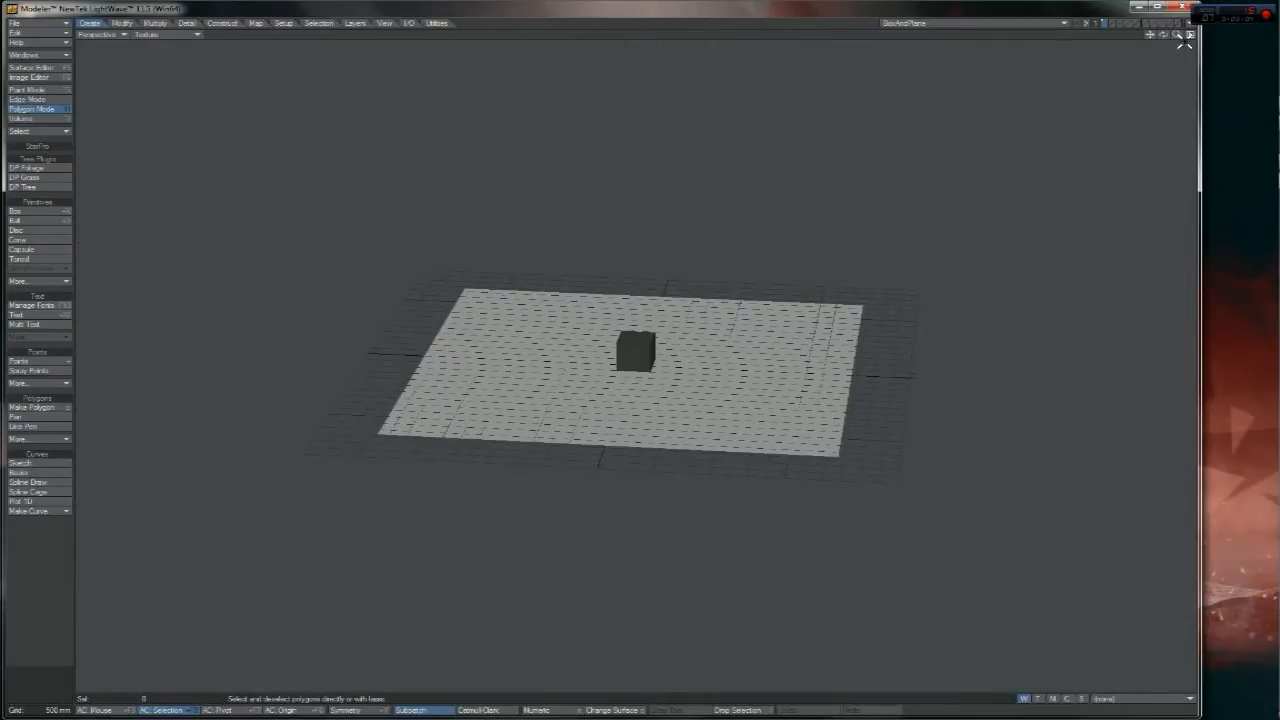
pyautogui.click(1189, 35)
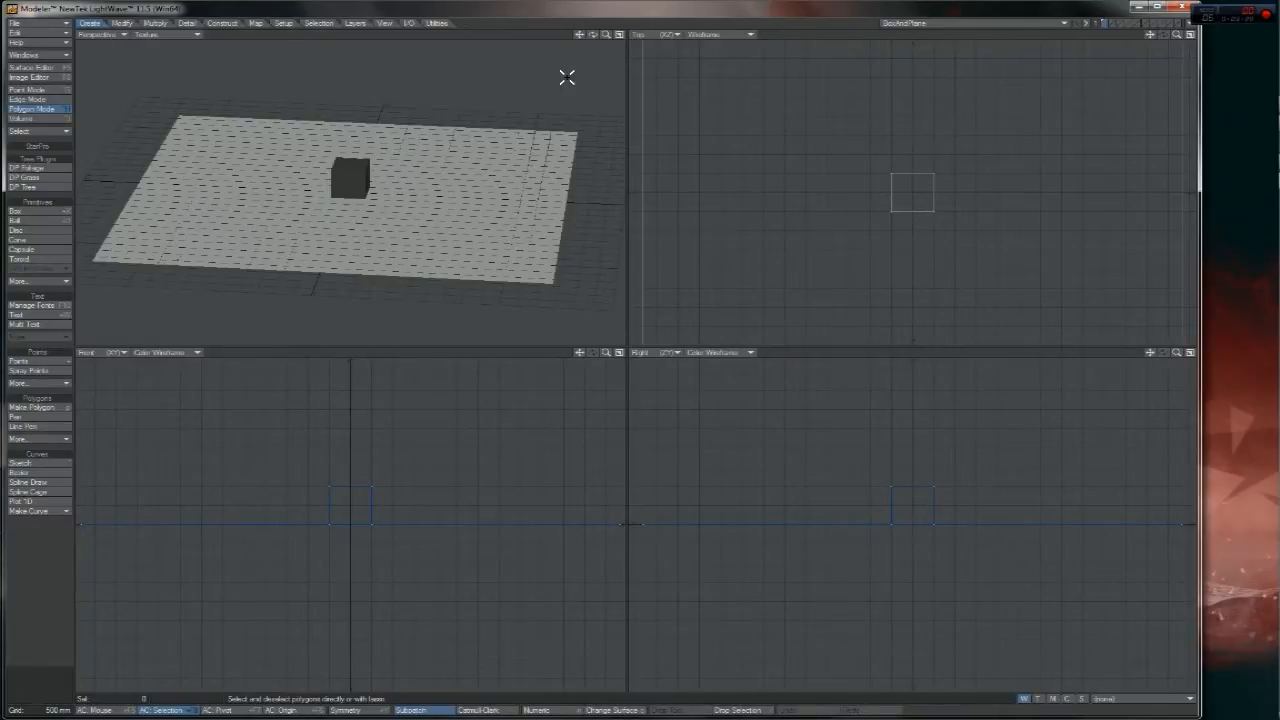
pyautogui.moveTo(592, 36)
pyautogui.mouseDown()
pyautogui.moveTo(600, 75)
pyautogui.moveTo(595, 36)
pyautogui.mouseUp()
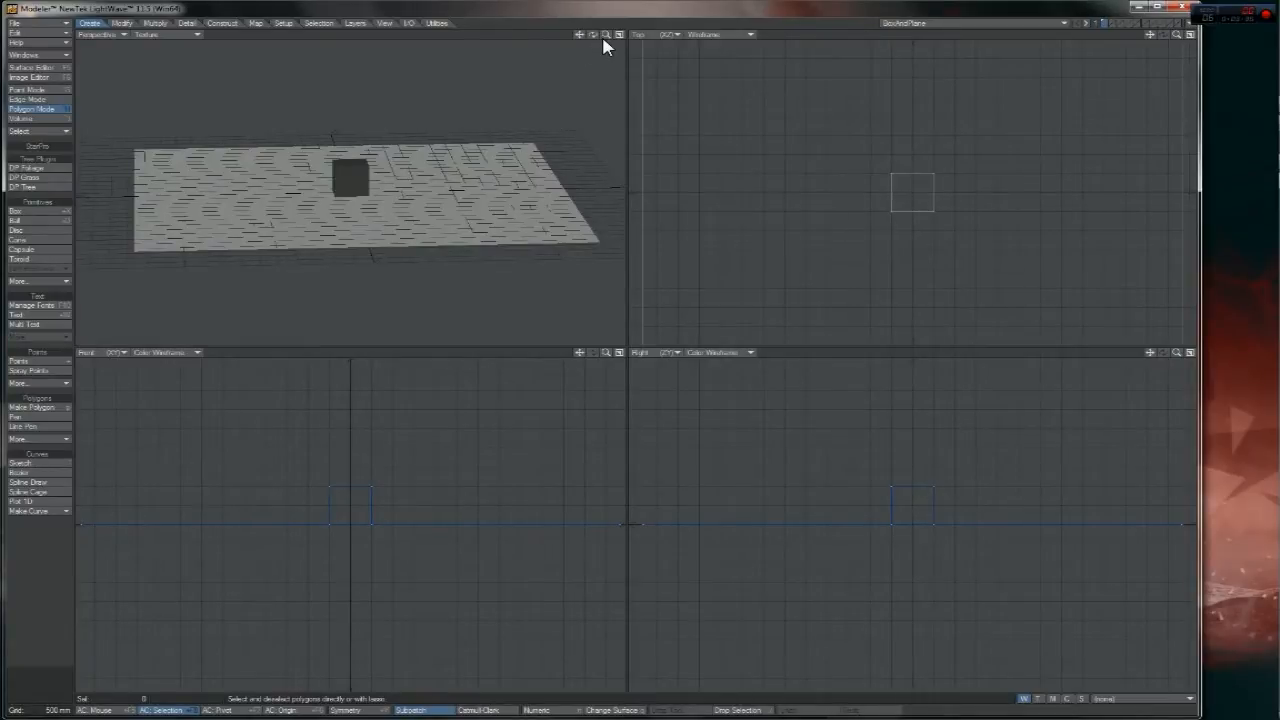
pyautogui.moveTo(593, 35)
pyautogui.mouseDown()
pyautogui.moveTo(596, 50)
pyautogui.moveTo(571, 43)
pyautogui.moveTo(589, 39)
pyautogui.moveTo(560, 49)
pyautogui.moveTo(598, 40)
pyautogui.mouseUp()
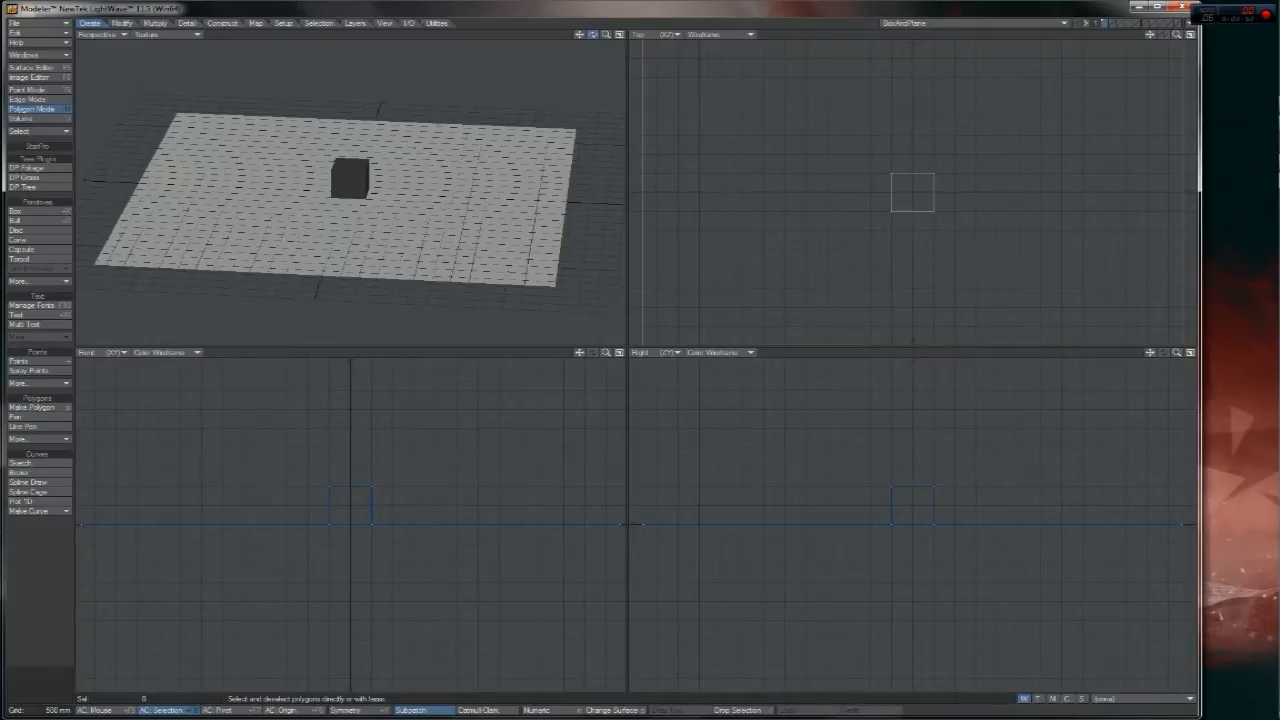
pyautogui.moveTo(594, 40)
pyautogui.mouseDown()
pyautogui.moveTo(620, 40)
pyautogui.moveTo(597, 38)
pyautogui.mouseUp()
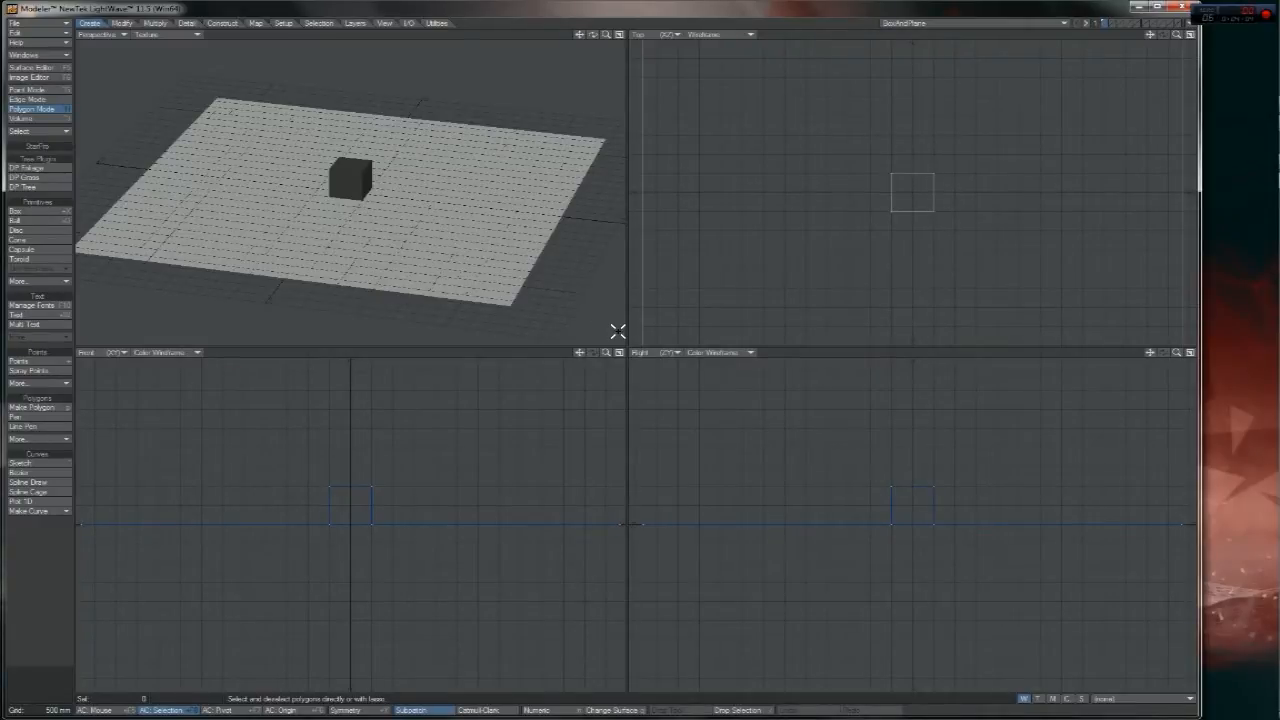
pyautogui.moveTo(606, 354)
pyautogui.mouseDown()
pyautogui.moveTo(591, 354)
pyautogui.moveTo(620, 354)
pyautogui.moveTo(605, 354)
pyautogui.mouseUp()
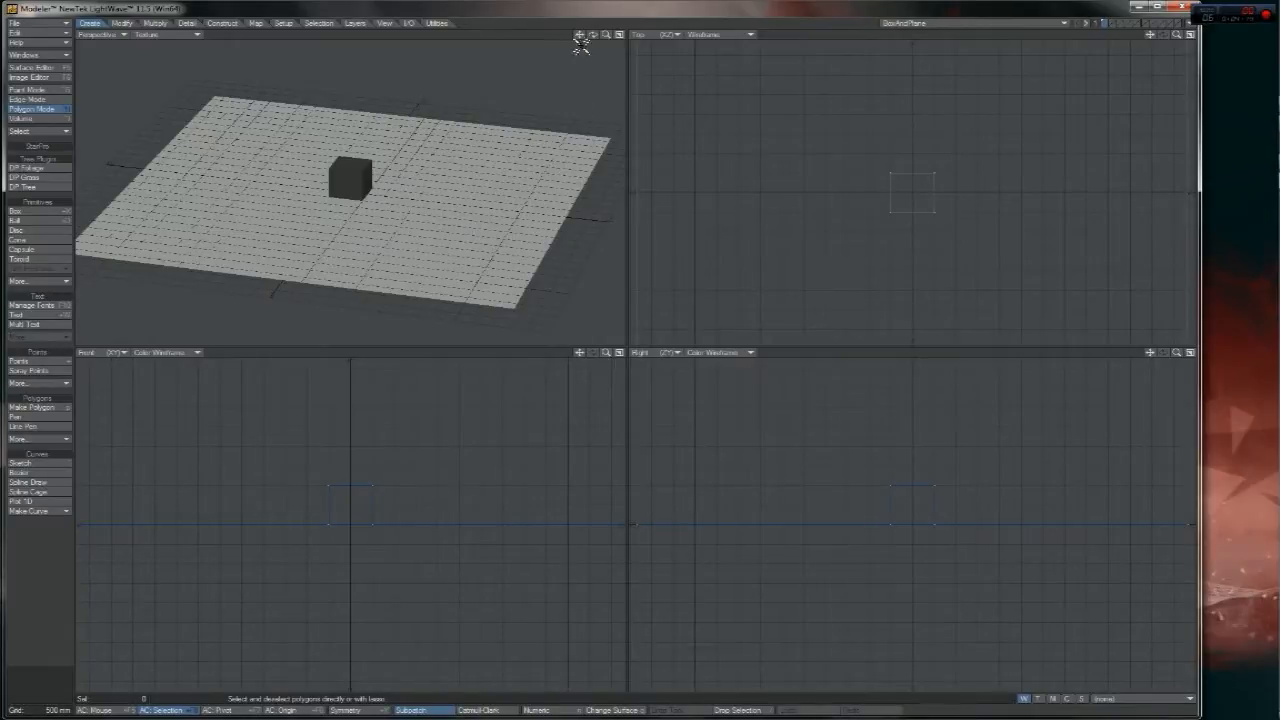
pyautogui.moveTo(592, 34)
pyautogui.mouseDown()
pyautogui.moveTo(592, 60)
pyautogui.moveTo(594, 38)
pyautogui.mouseUp()
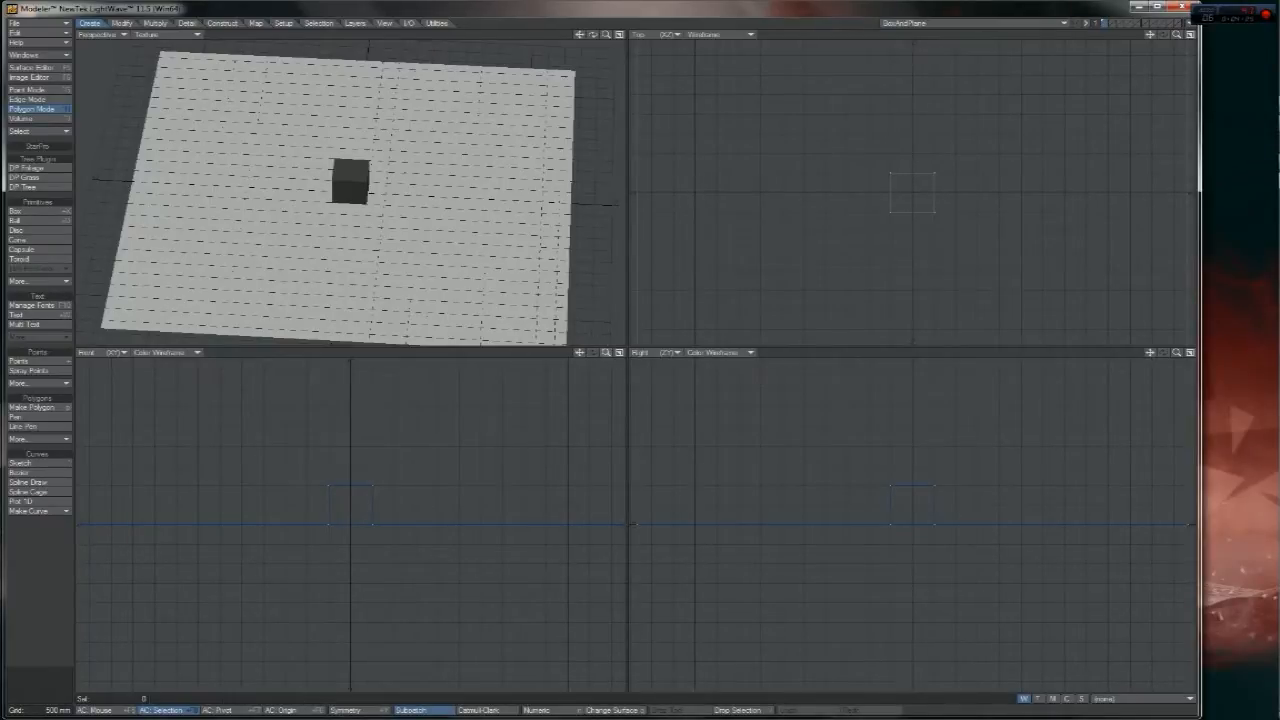
pyautogui.moveTo(606, 352); pyautogui.dragTo(592, 352)
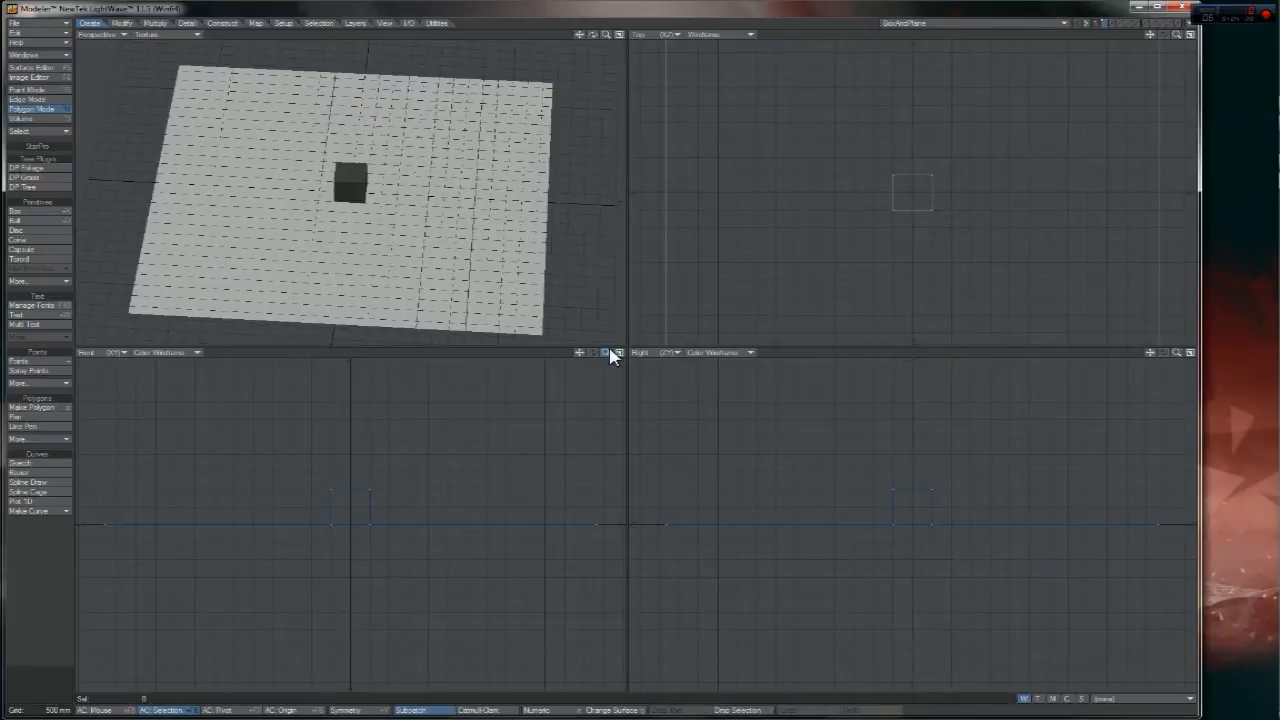
pyautogui.moveTo(592, 34); pyautogui.dragTo(603, 40)
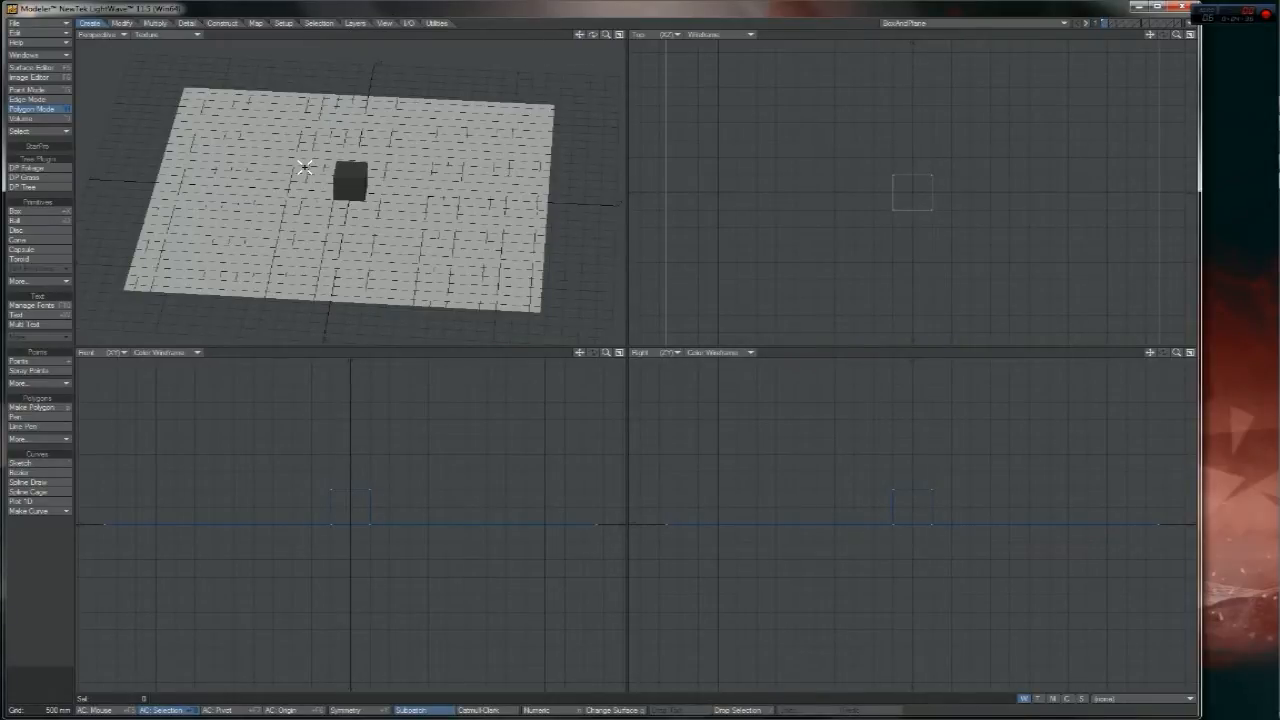
pyautogui.moveTo(606, 35)
pyautogui.mouseDown()
pyautogui.moveTo(624, 35)
pyautogui.moveTo(594, 37)
pyautogui.mouseUp()
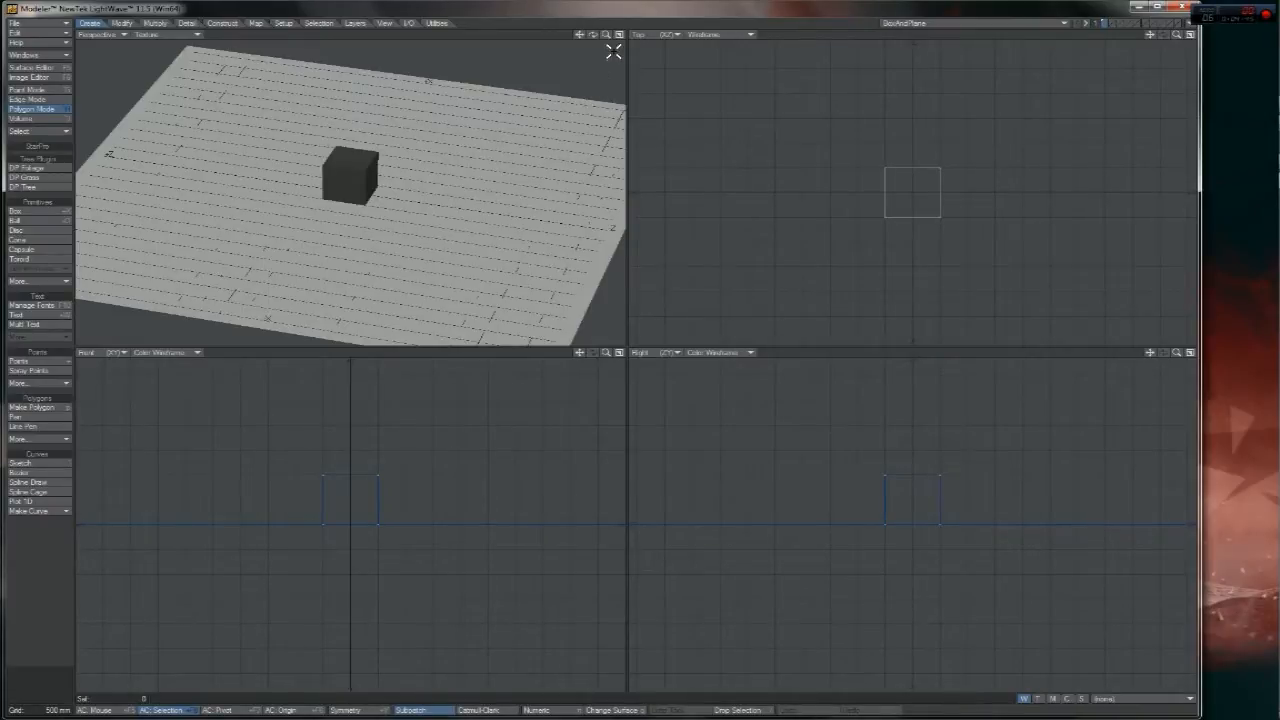
pyautogui.moveTo(606, 35); pyautogui.dragTo(580, 35)
pyautogui.moveTo(1270, 97)
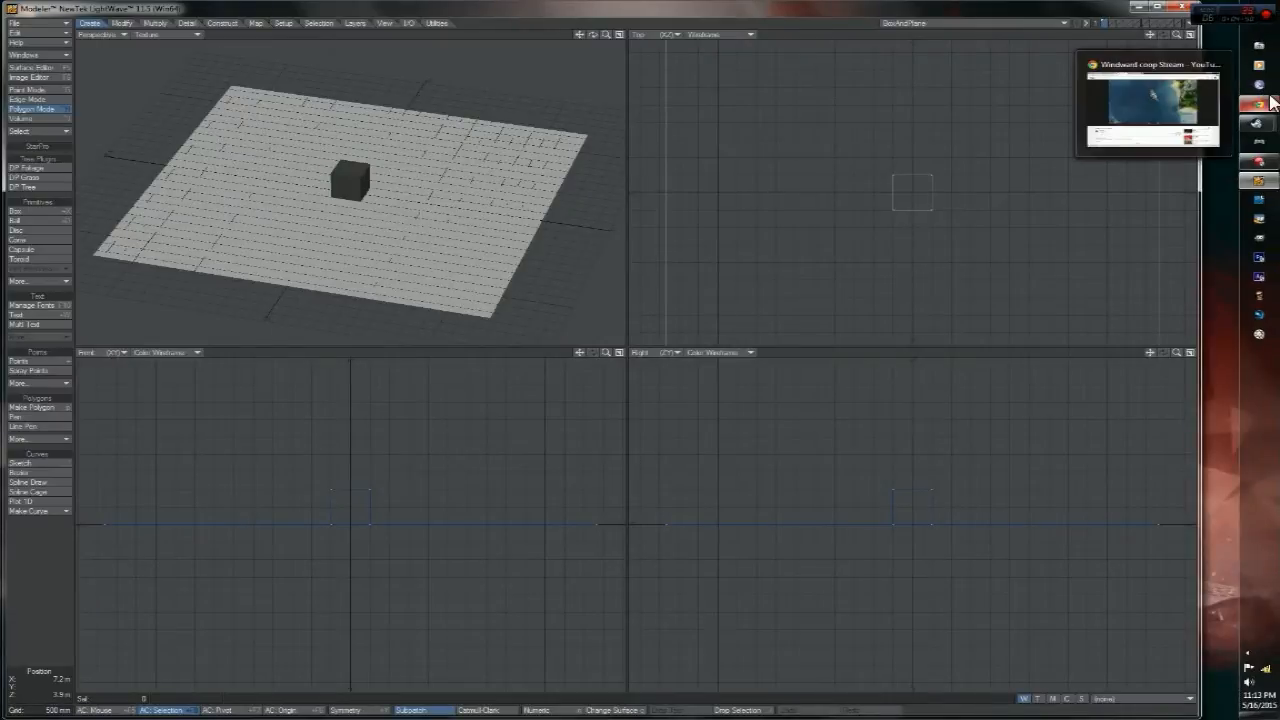
# - Open a new Chrome tab and go to cgtextures.com
pyautogui.click(1150, 100)
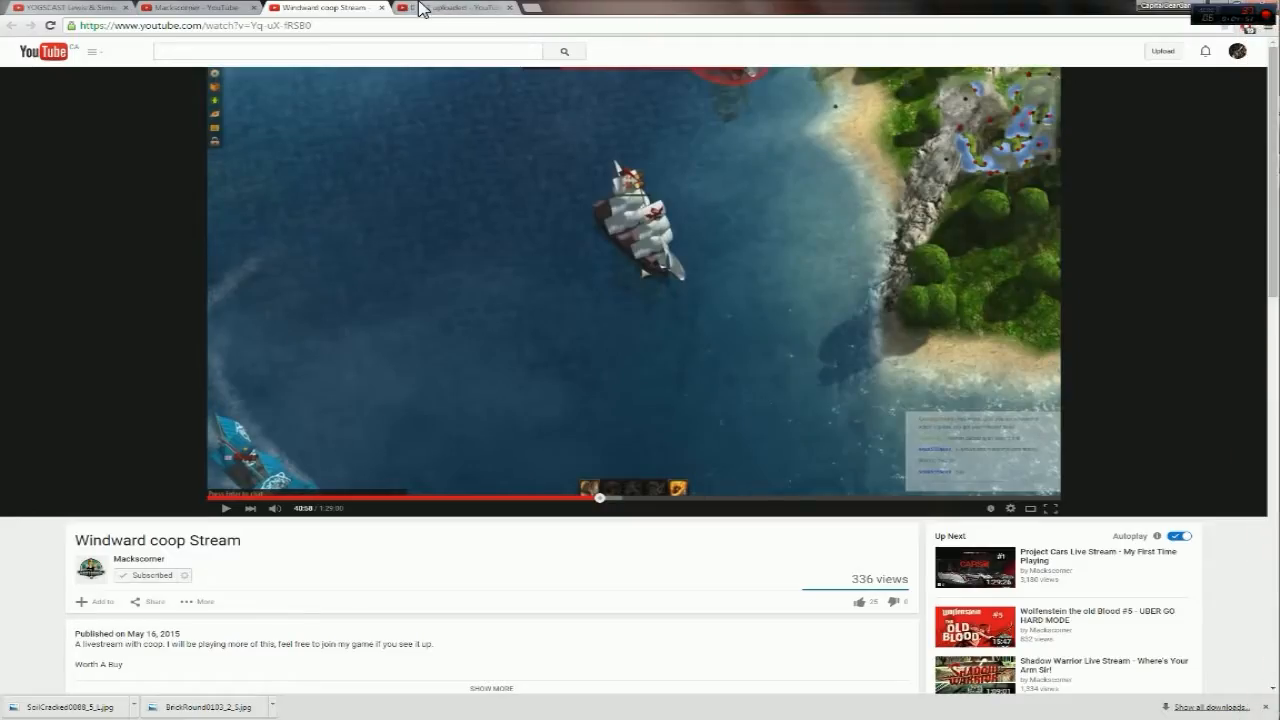
pyautogui.click(531, 8)
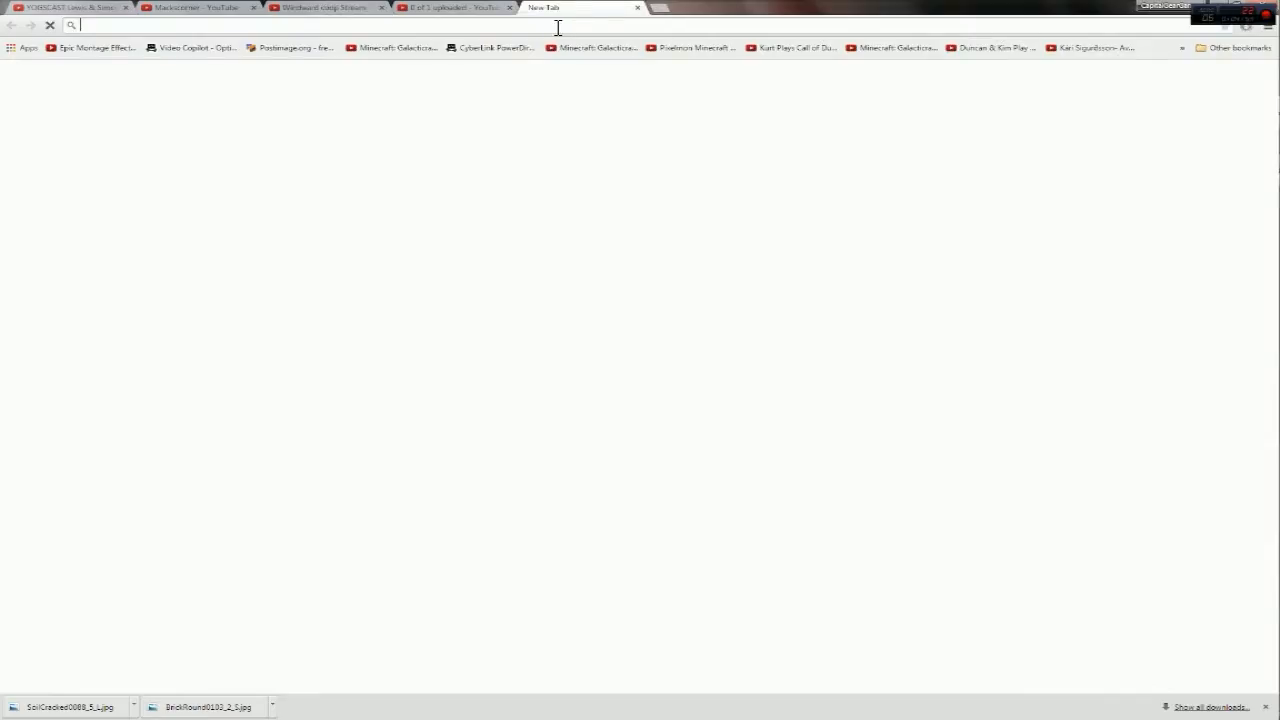
pyautogui.write('cg')
pyautogui.press('Return')
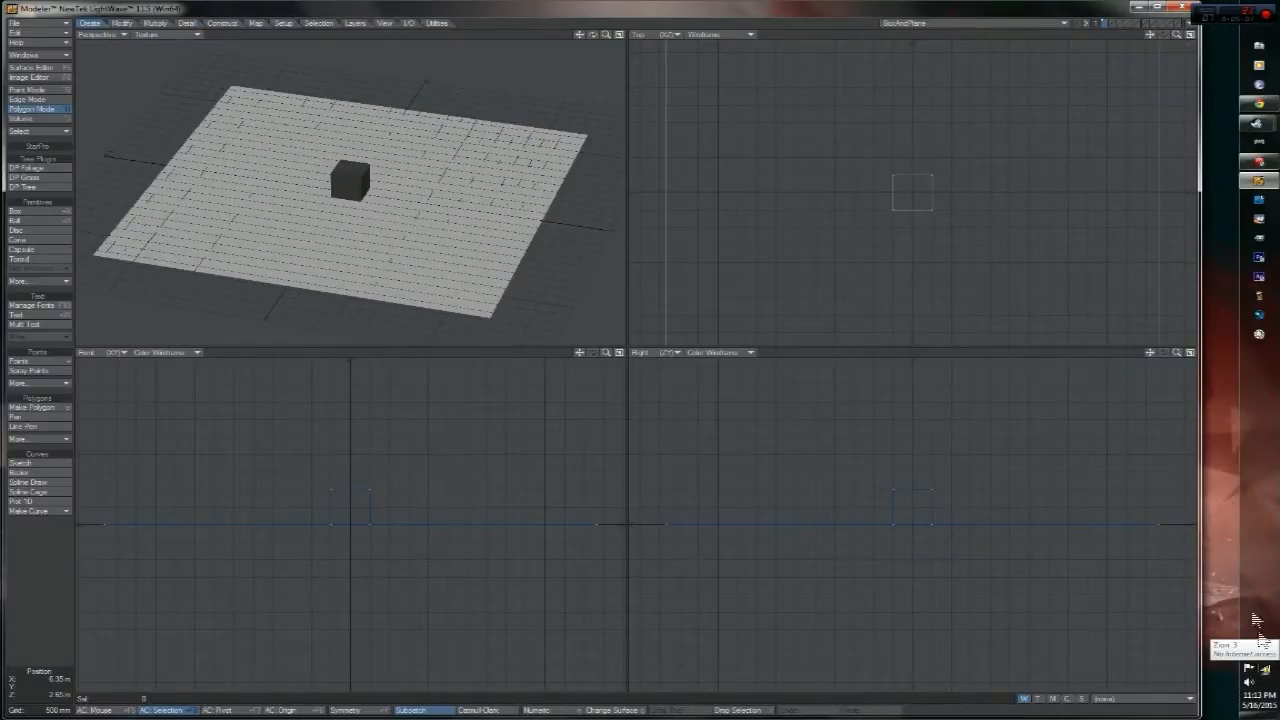
pyautogui.moveTo(593, 35); pyautogui.dragTo(570, 35)
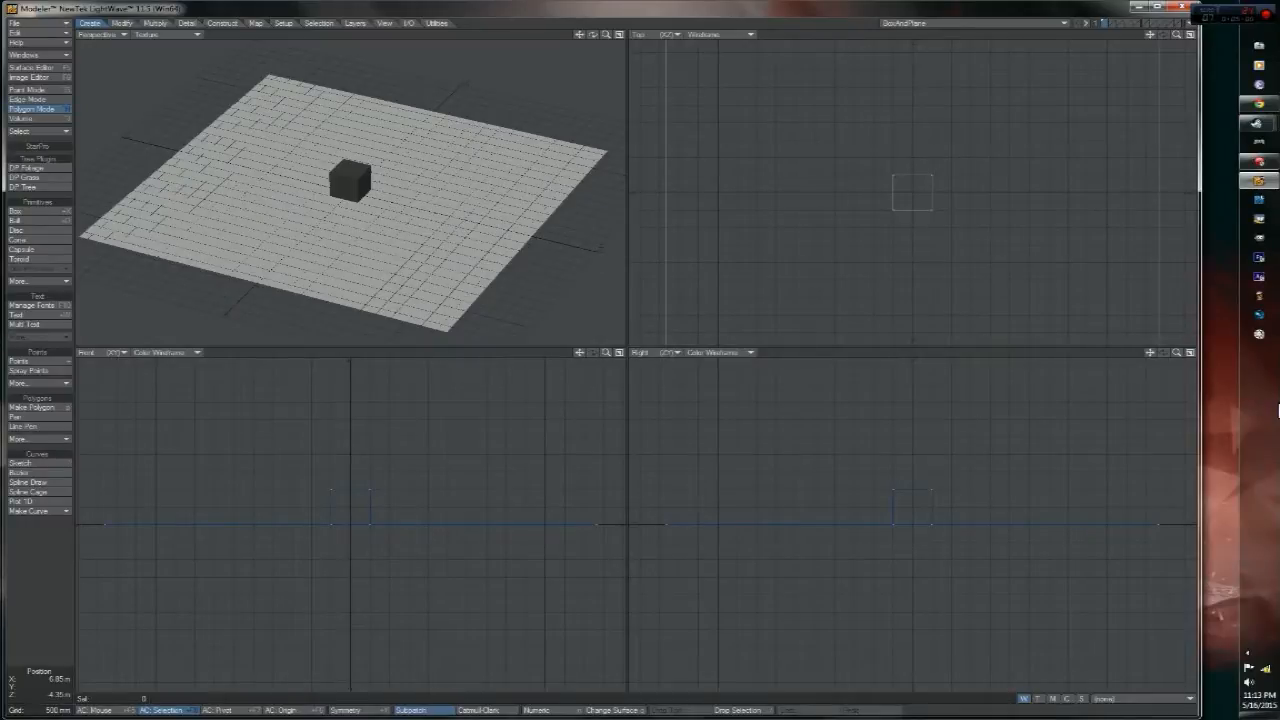
pyautogui.moveTo(1261, 105)
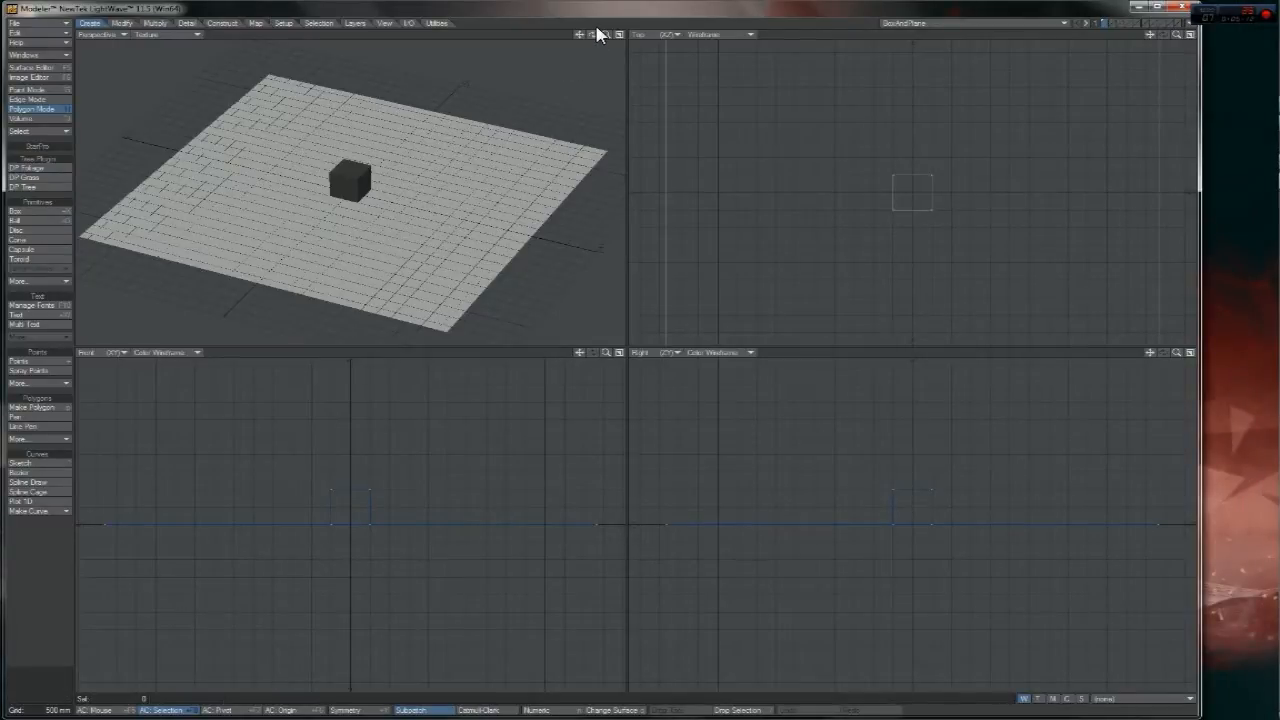
pyautogui.moveTo(593, 35); pyautogui.dragTo(548, 48)
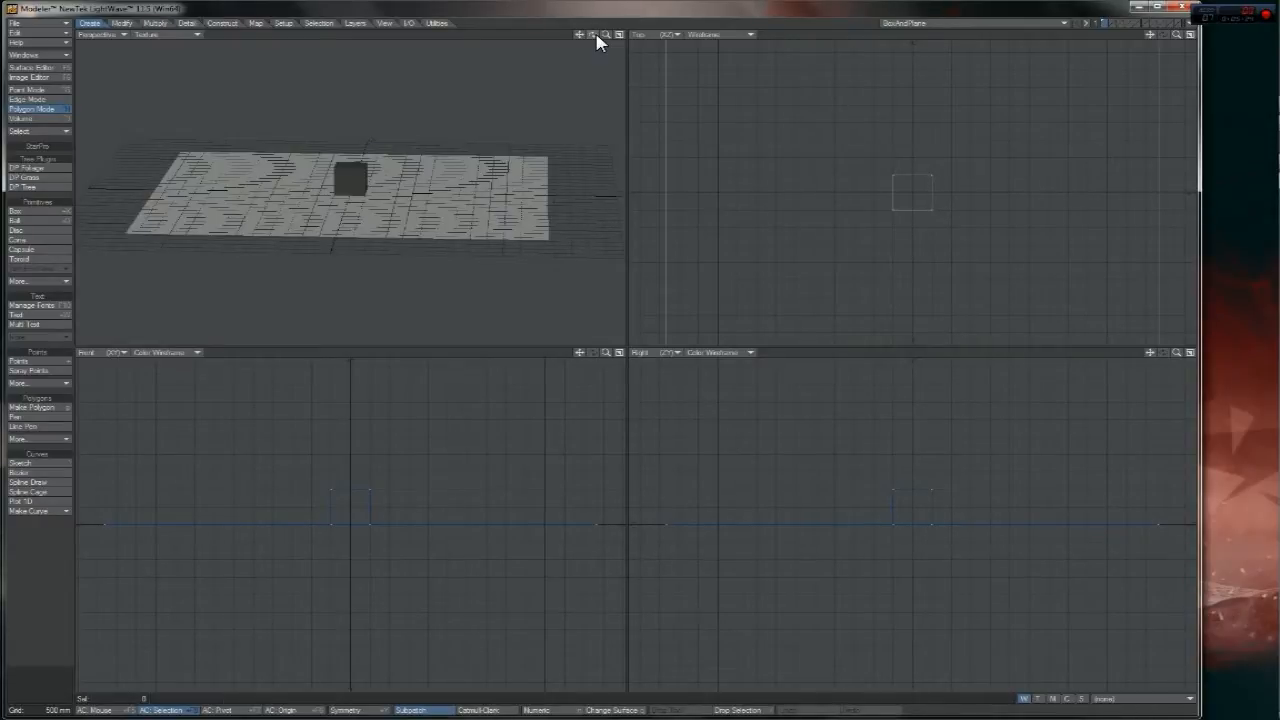
pyautogui.moveTo(592, 35); pyautogui.dragTo(605, 22)
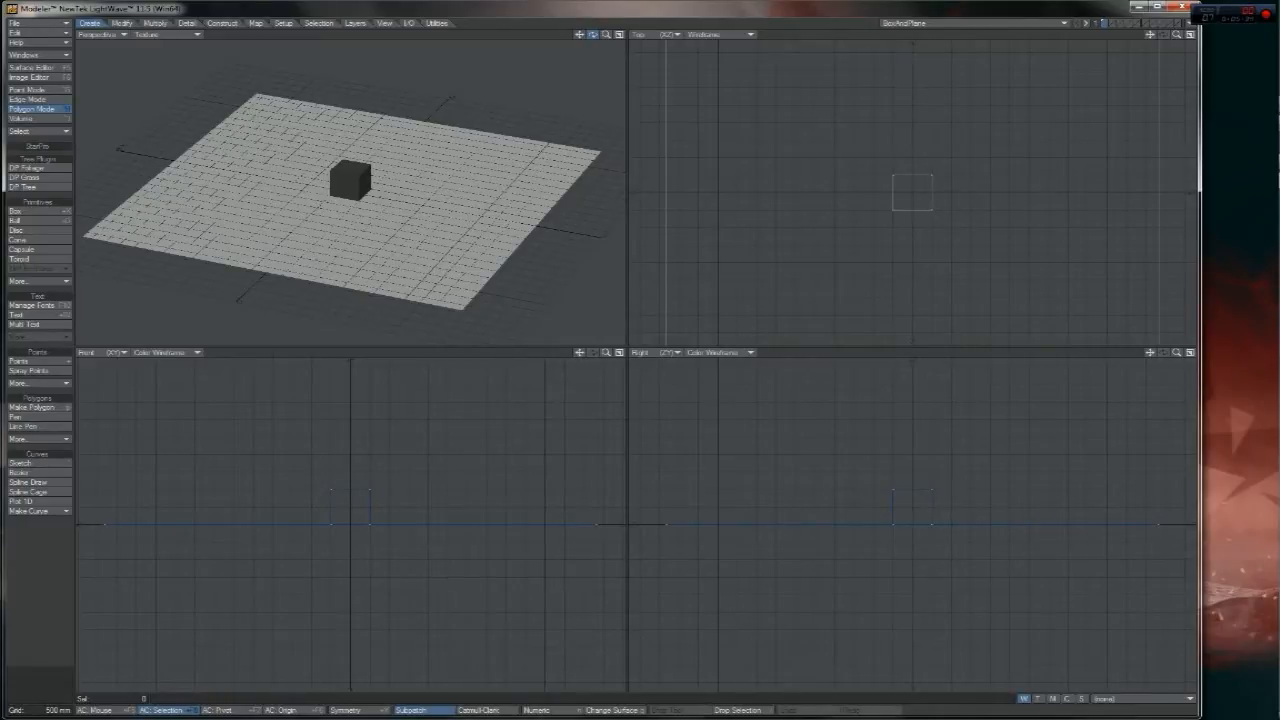
pyautogui.moveTo(605, 35); pyautogui.dragTo(690, 48)
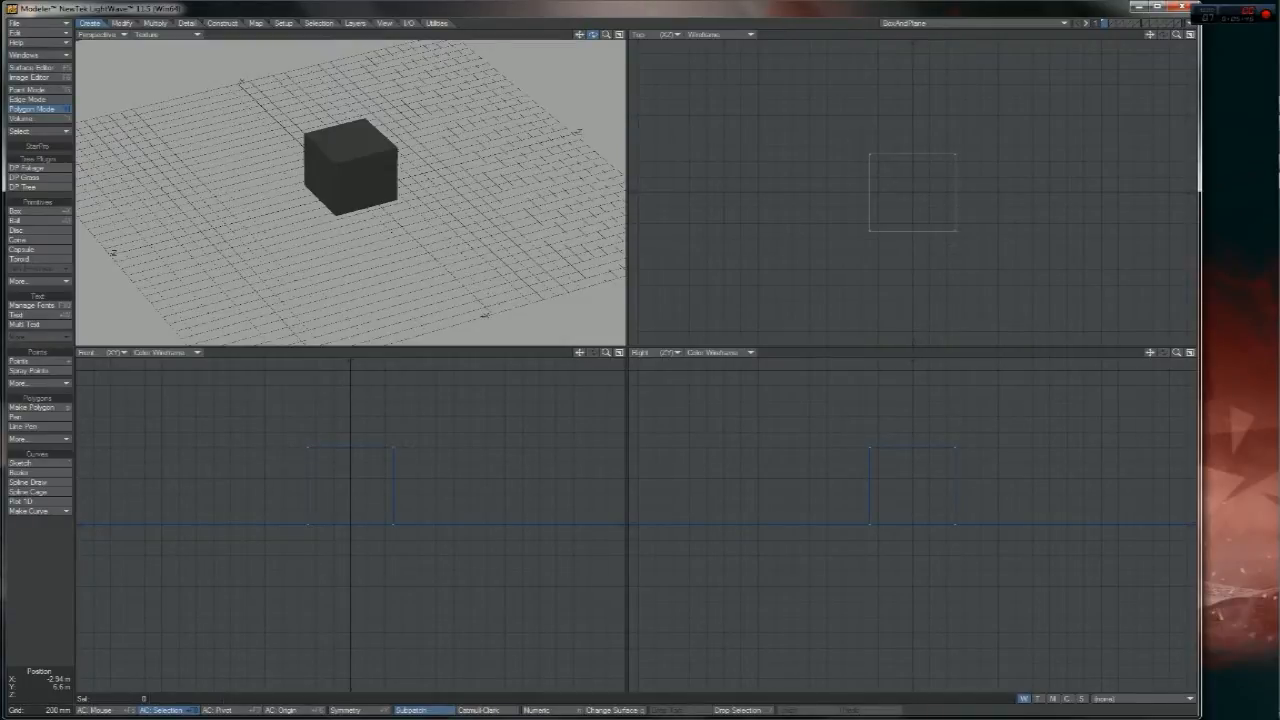
pyautogui.moveTo(593, 35)
pyautogui.mouseDown()
pyautogui.moveTo(640, 30)
pyautogui.moveTo(597, 40)
pyautogui.mouseUp()
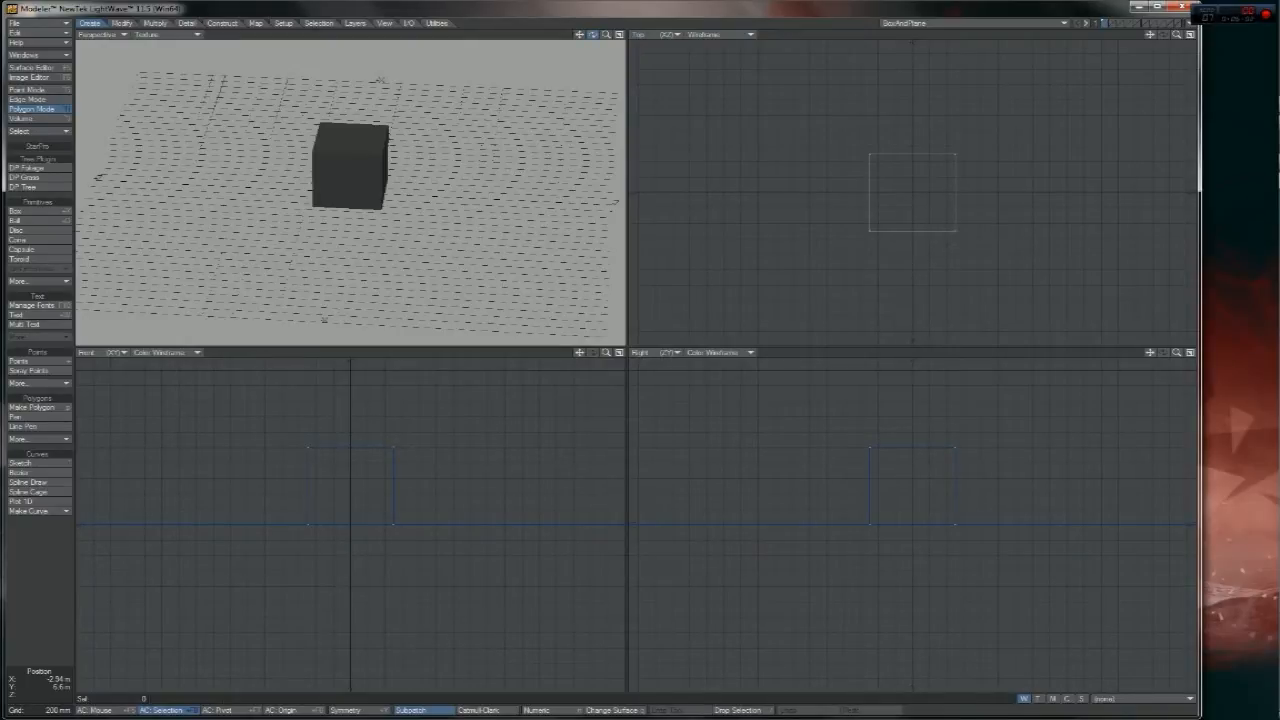
pyautogui.moveTo(593, 35); pyautogui.dragTo(581, 36)
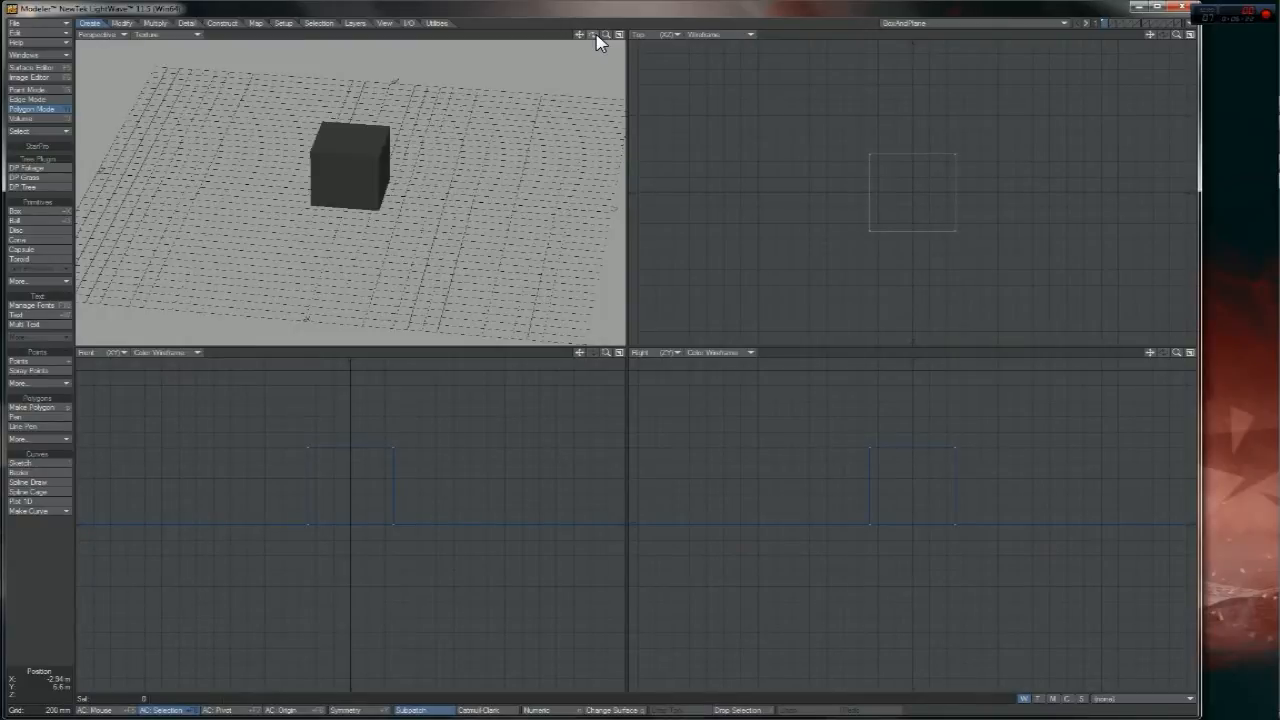
pyautogui.moveTo(597, 42); pyautogui.dragTo(652, 54)
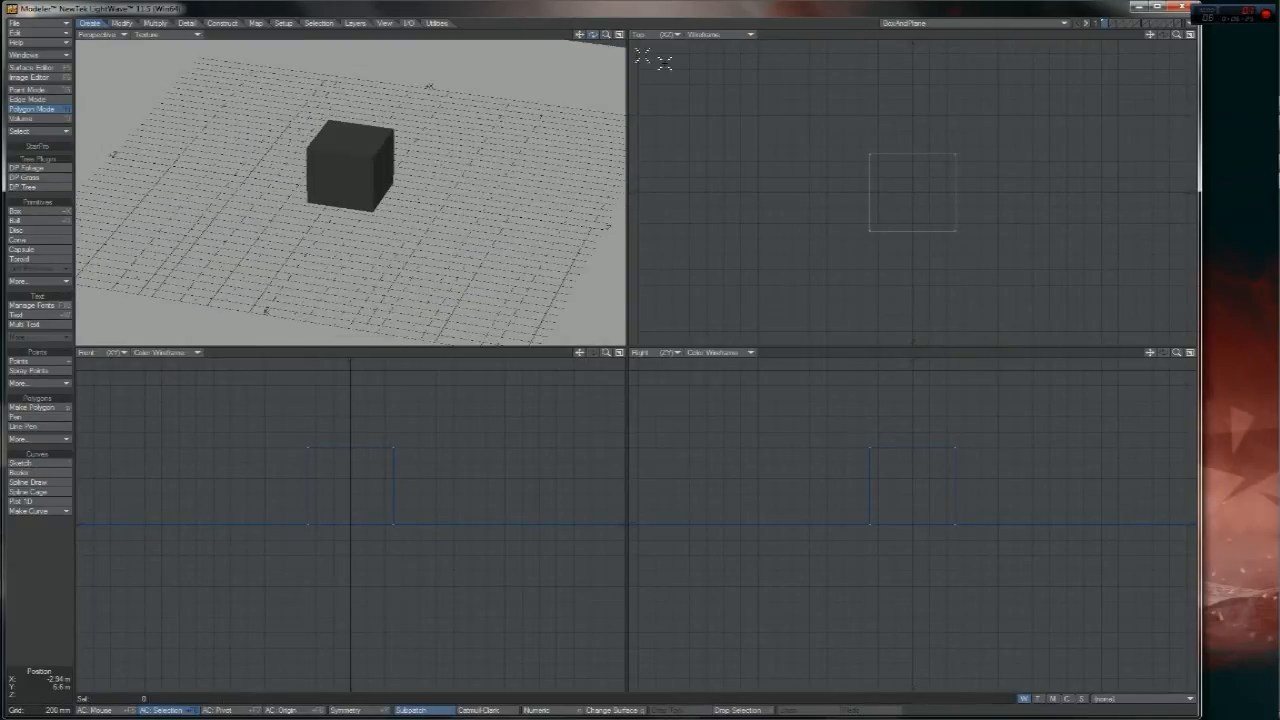
pyautogui.moveTo(1268, 182)
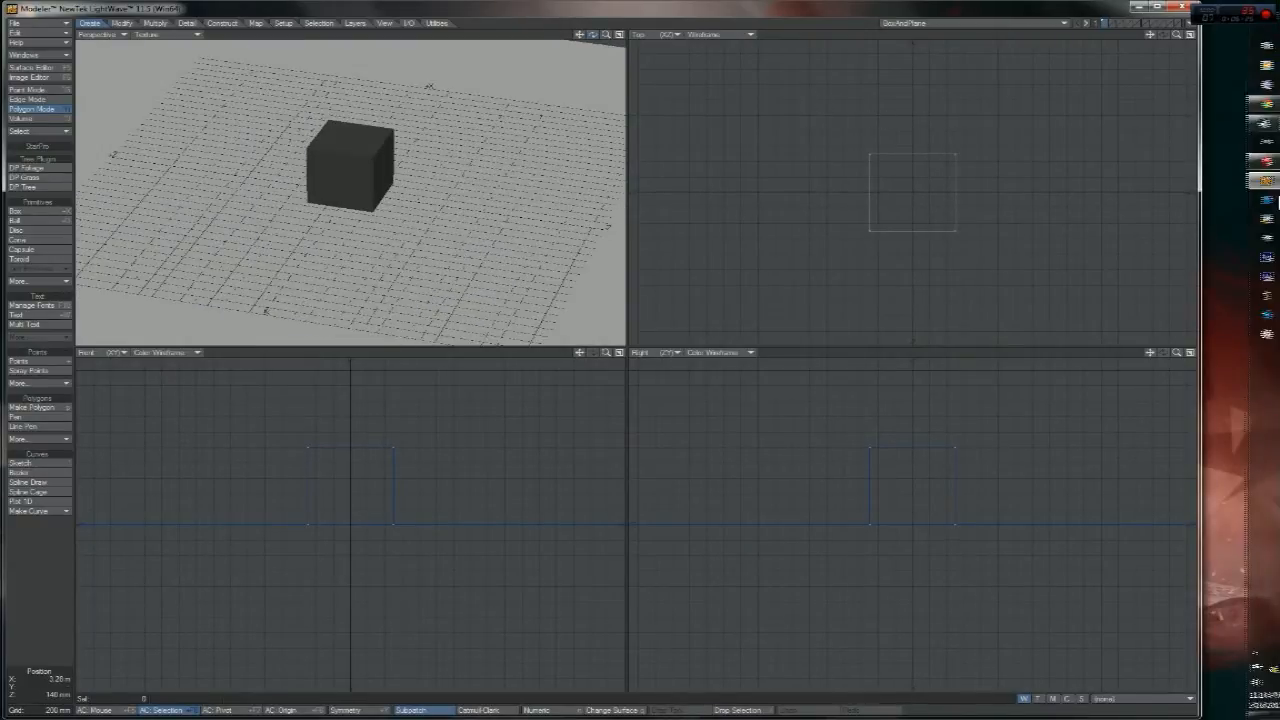
# - Browse from Computer through G:\3D\Projects\AO and AA Demo into the Maps folder
pyautogui.click(1265, 12)
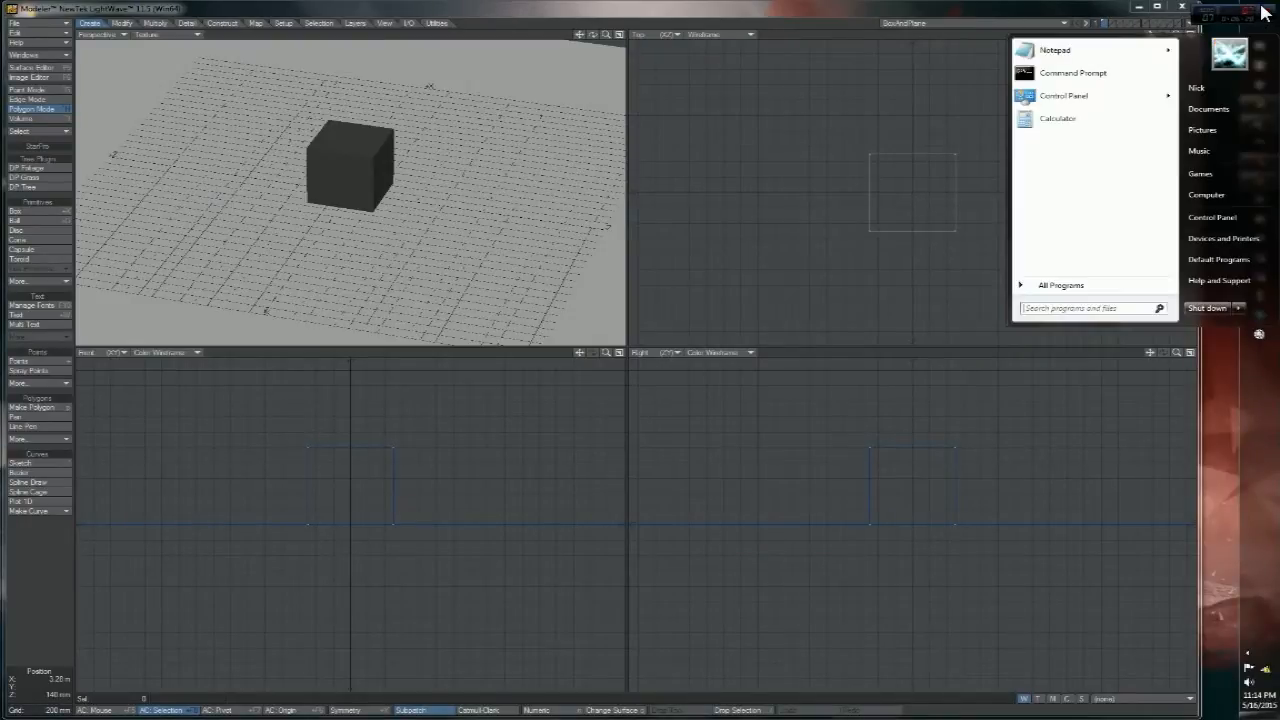
pyautogui.click(1253, 195)
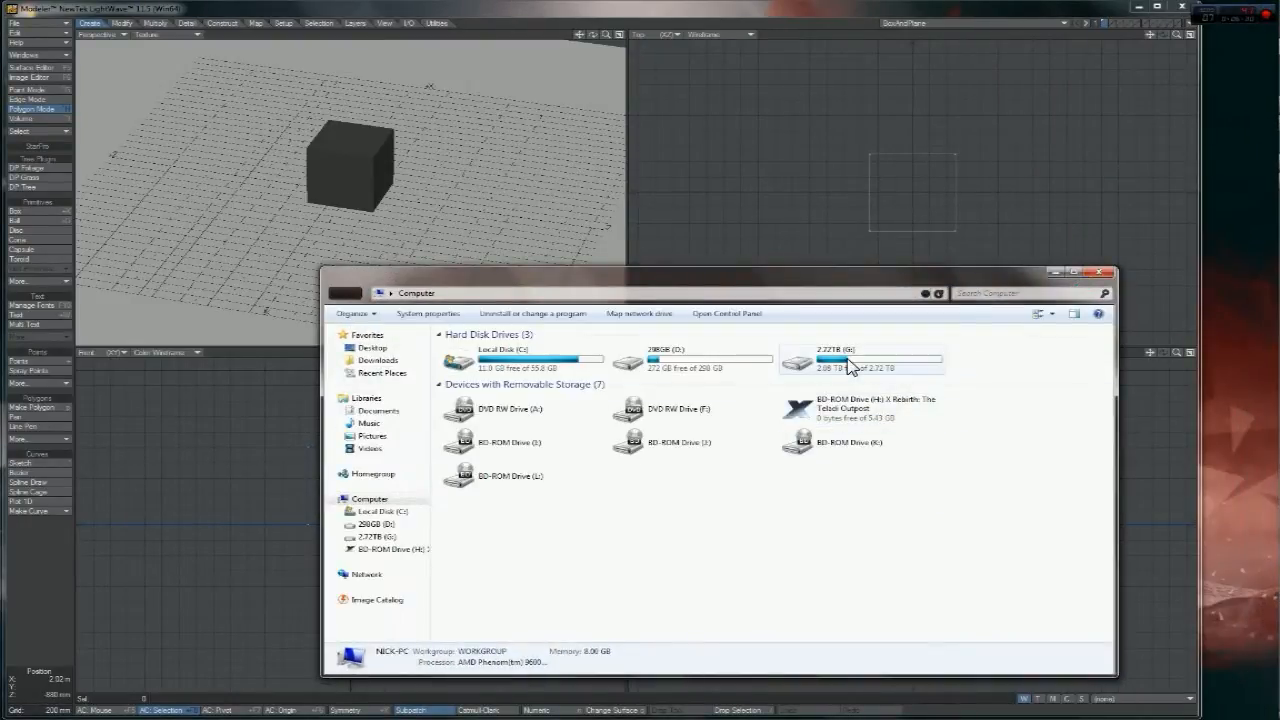
pyautogui.doubleClick(840, 362)
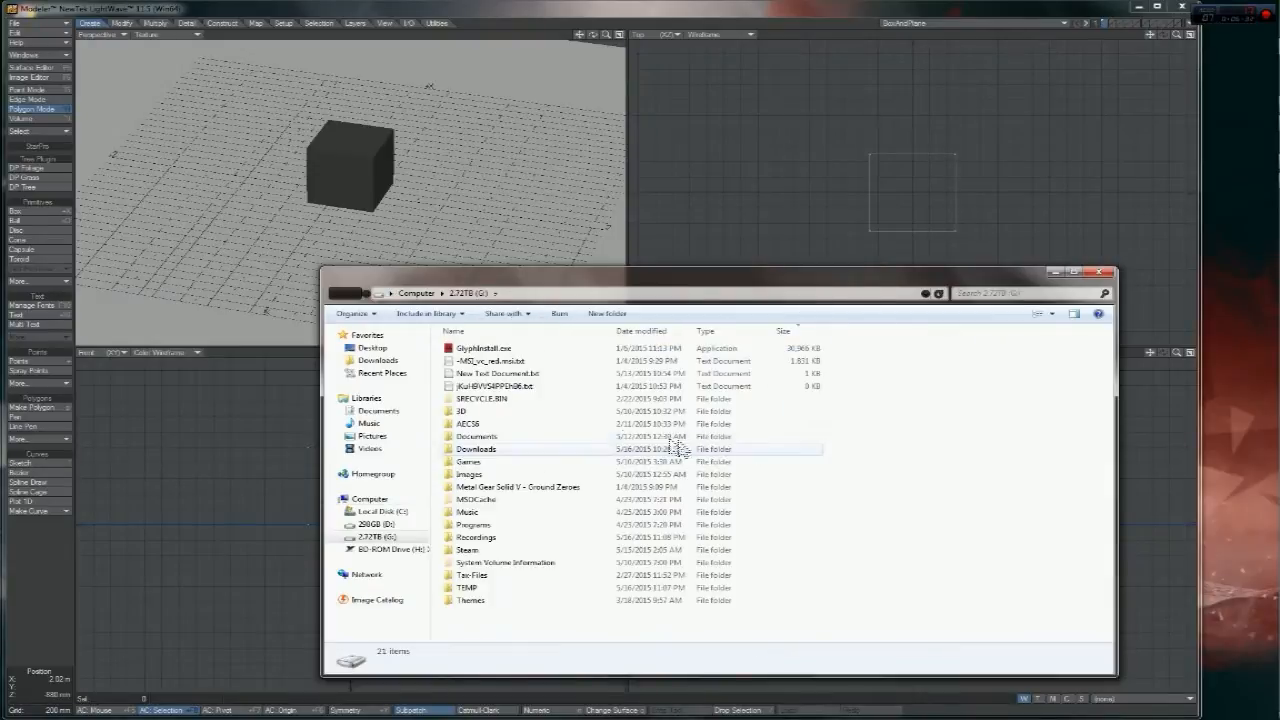
pyautogui.doubleClick(545, 412)
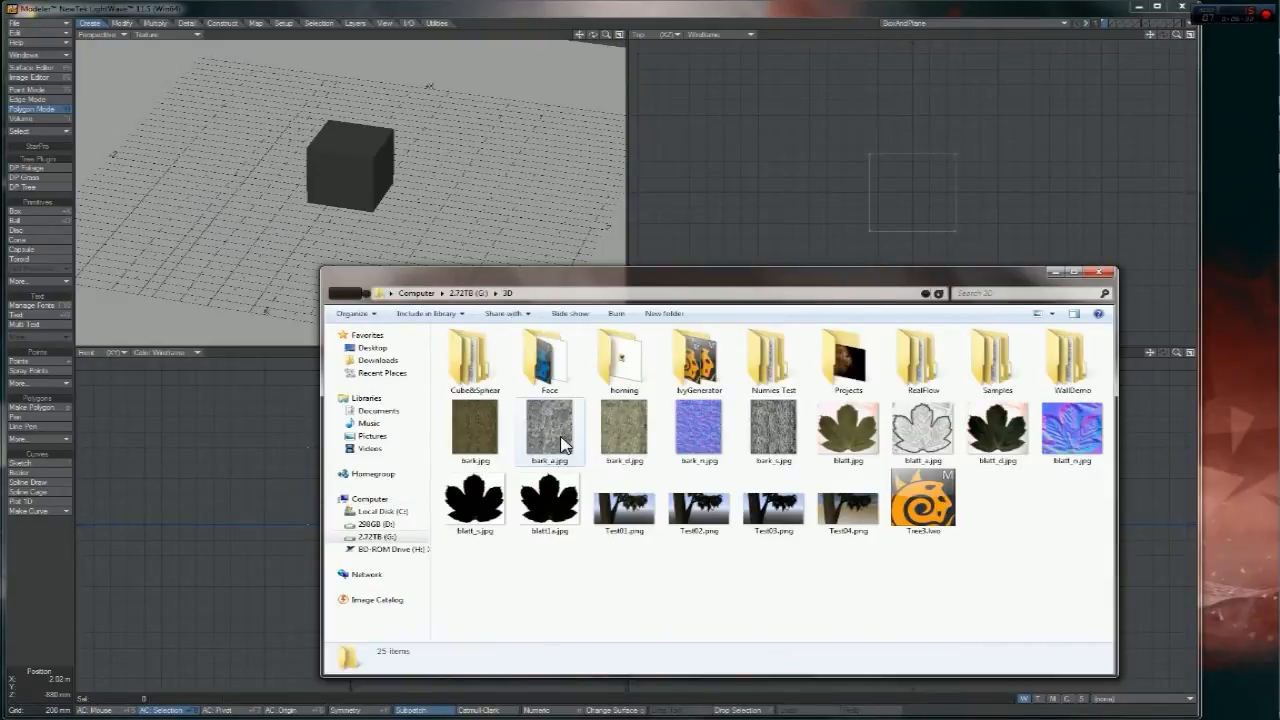
pyautogui.doubleClick(846, 368)
pyautogui.doubleClick(490, 372)
pyautogui.doubleClick(480, 365)
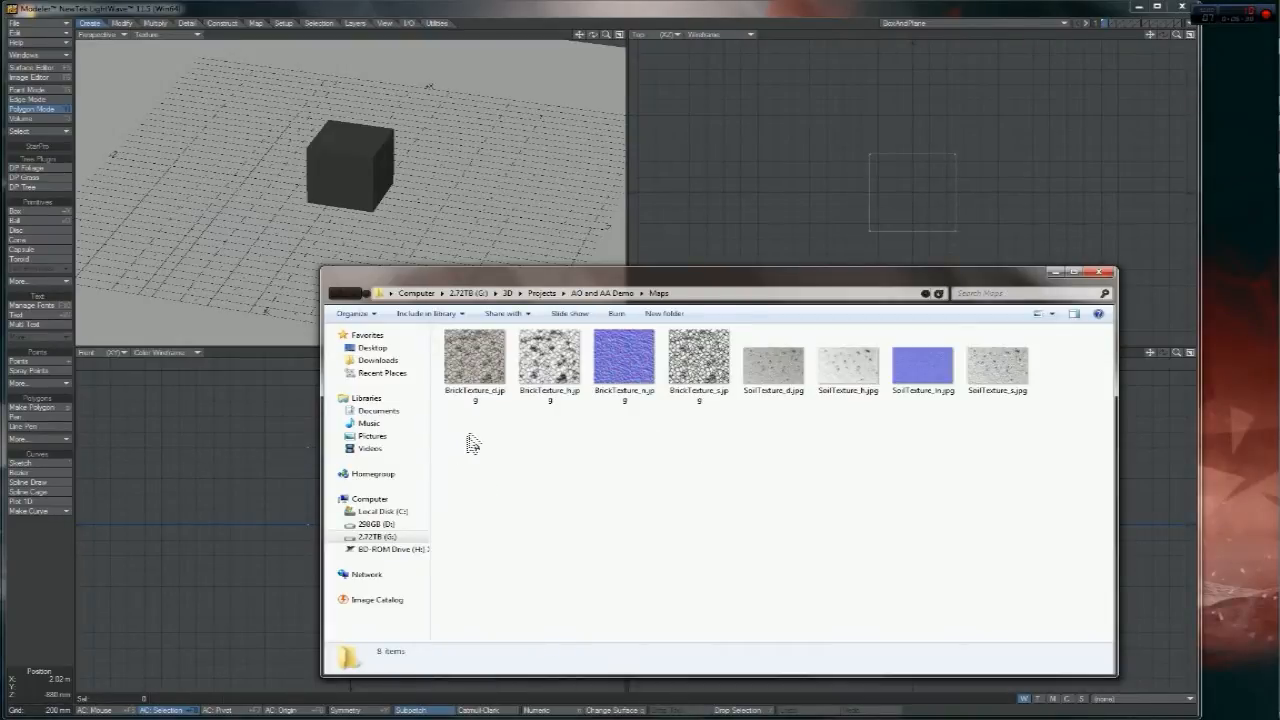
# - Select the Brick and Soil texture maps (_d, _h, _n, _s) to inspect their details
pyautogui.click(490, 378)
pyautogui.moveTo(488, 371); pyautogui.dragTo(577, 380)
pyautogui.click(577, 380)
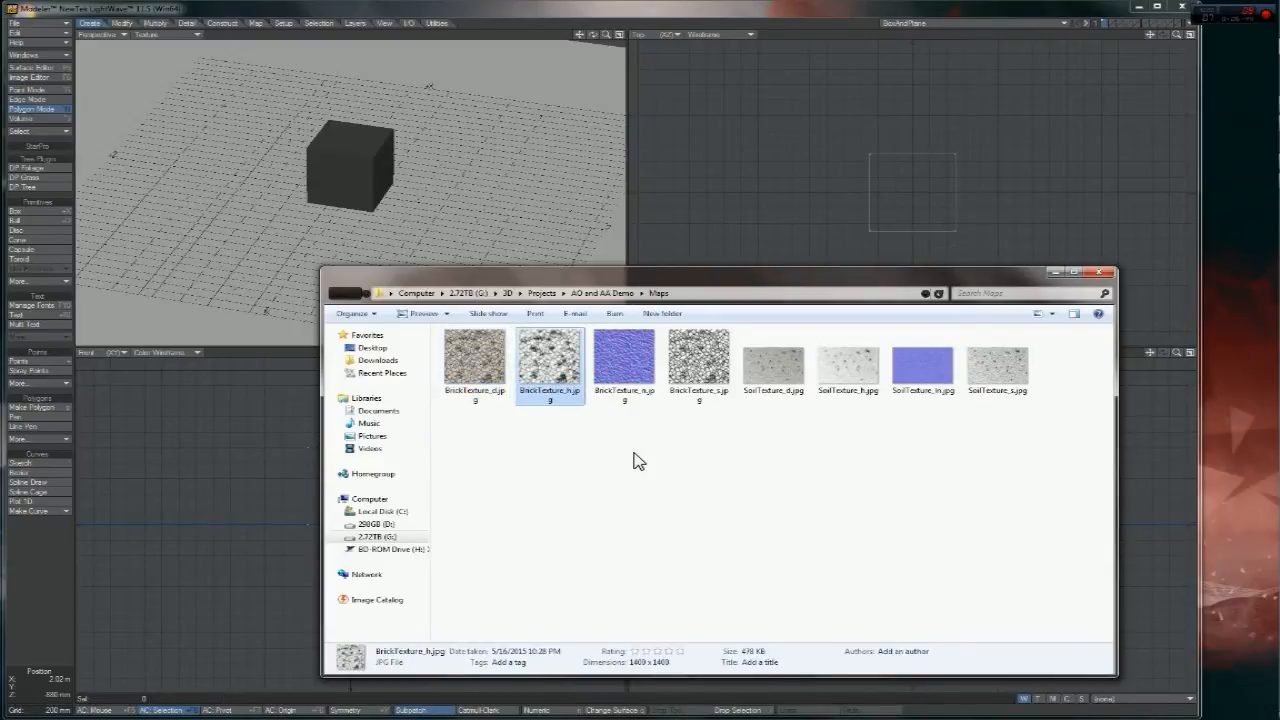
pyautogui.click(630, 385)
pyautogui.click(706, 384)
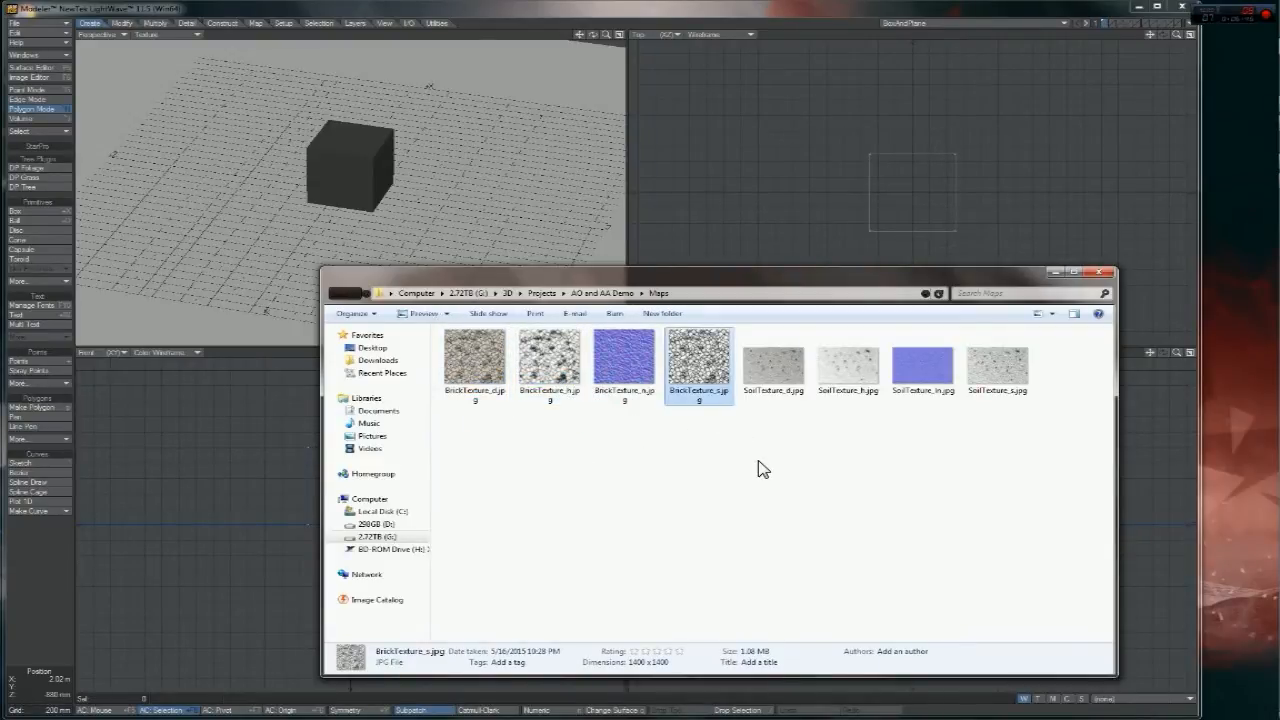
pyautogui.moveTo(762, 432); pyautogui.dragTo(1058, 385)
pyautogui.click(937, 471)
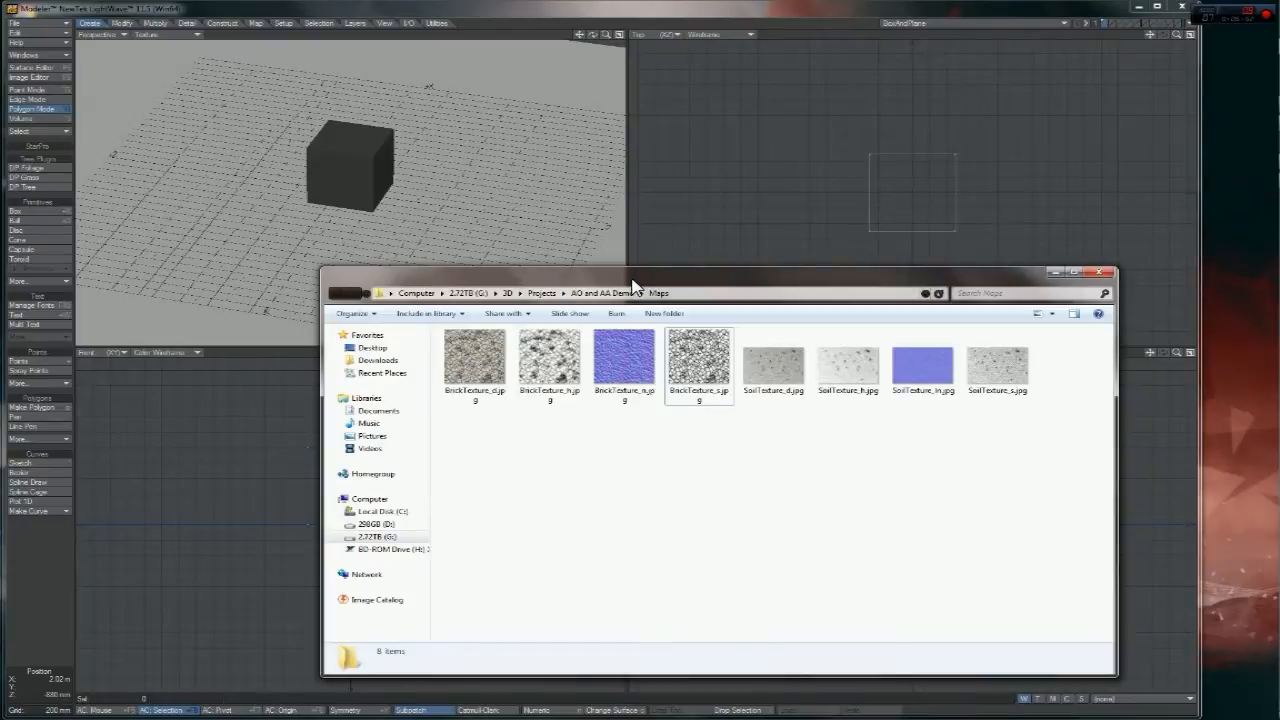
pyautogui.moveTo(660, 300); pyautogui.dragTo(773, 247)
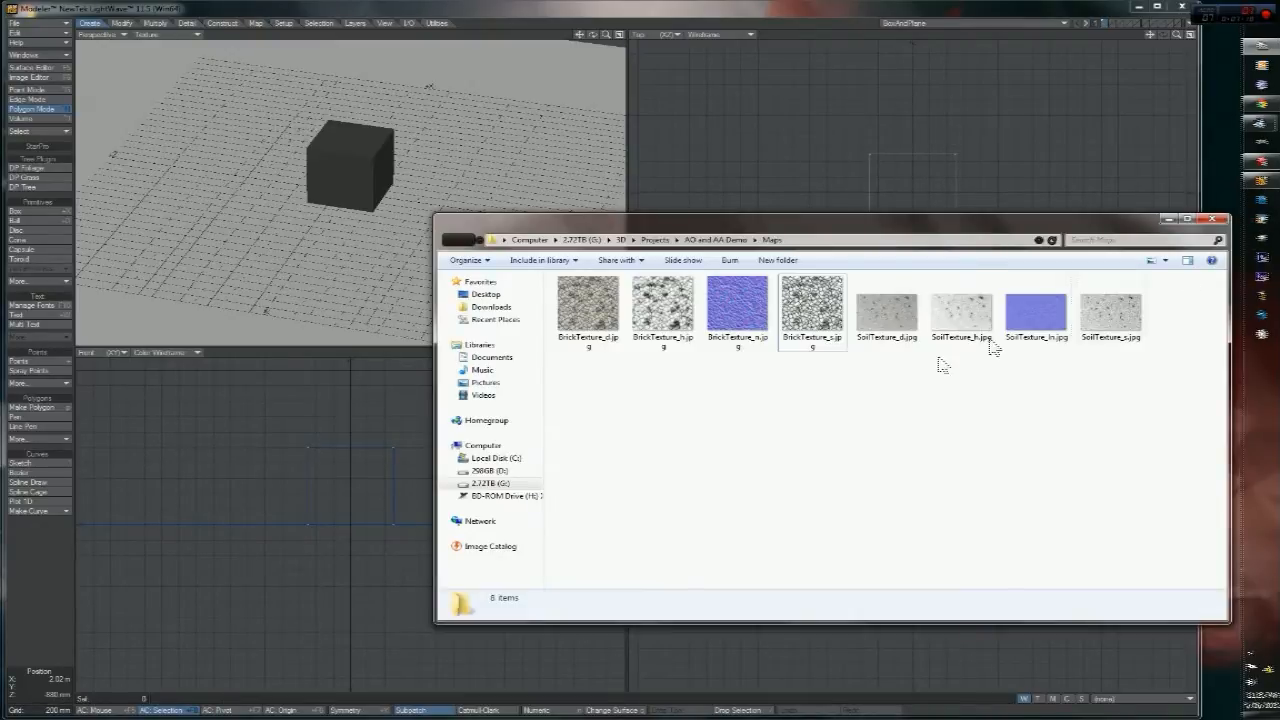
pyautogui.click(737, 305)
pyautogui.click(953, 459)
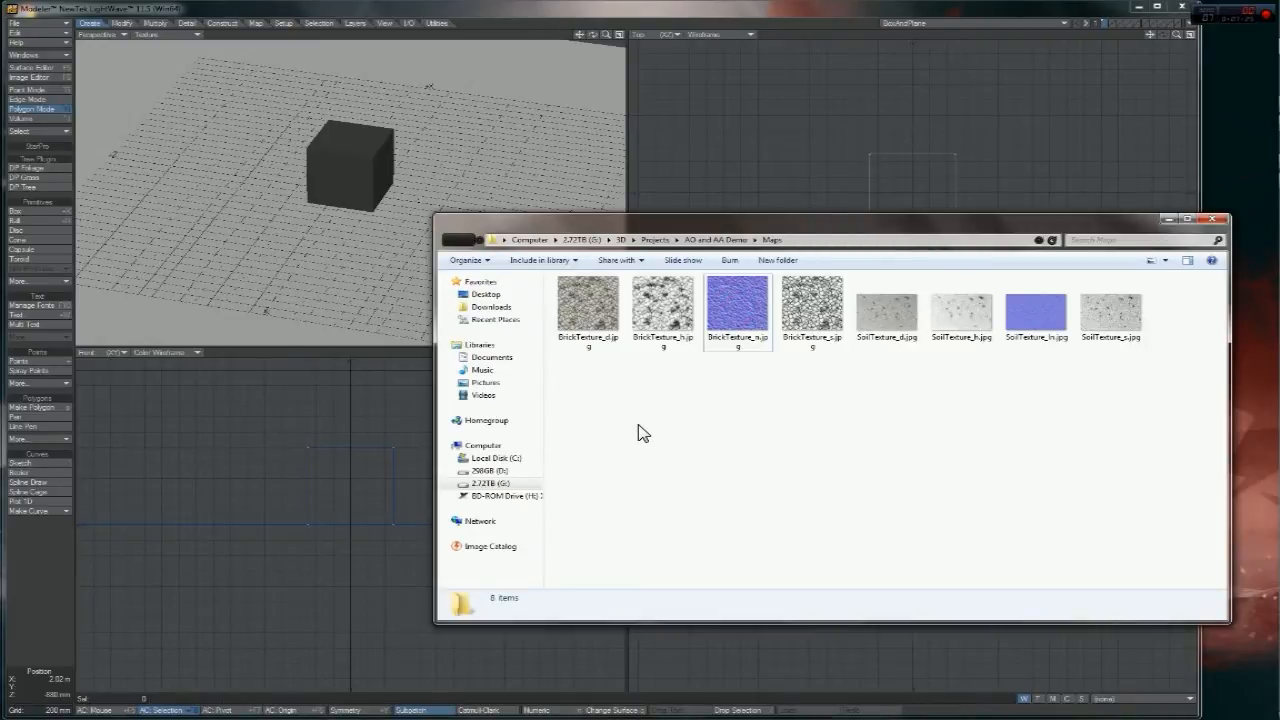
pyautogui.moveTo(1278, 284)
pyautogui.moveTo(815, 218); pyautogui.dragTo(784, 180)
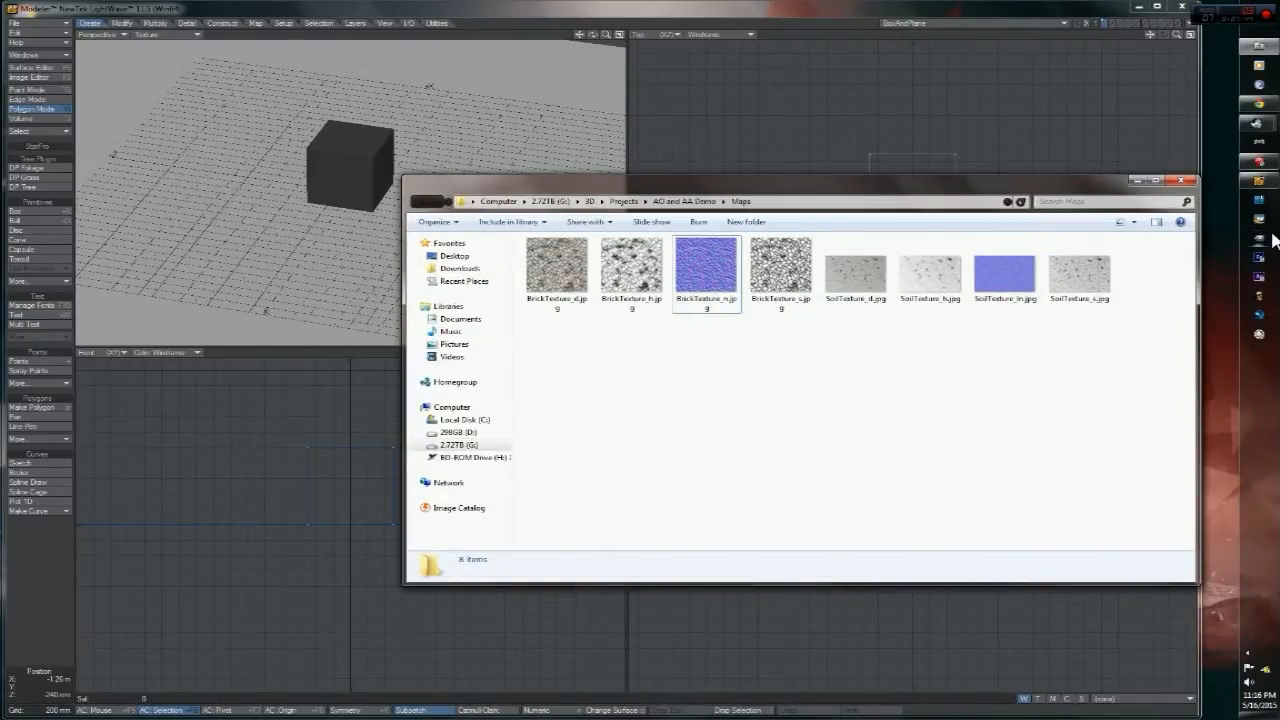
pyautogui.click(419, 205)
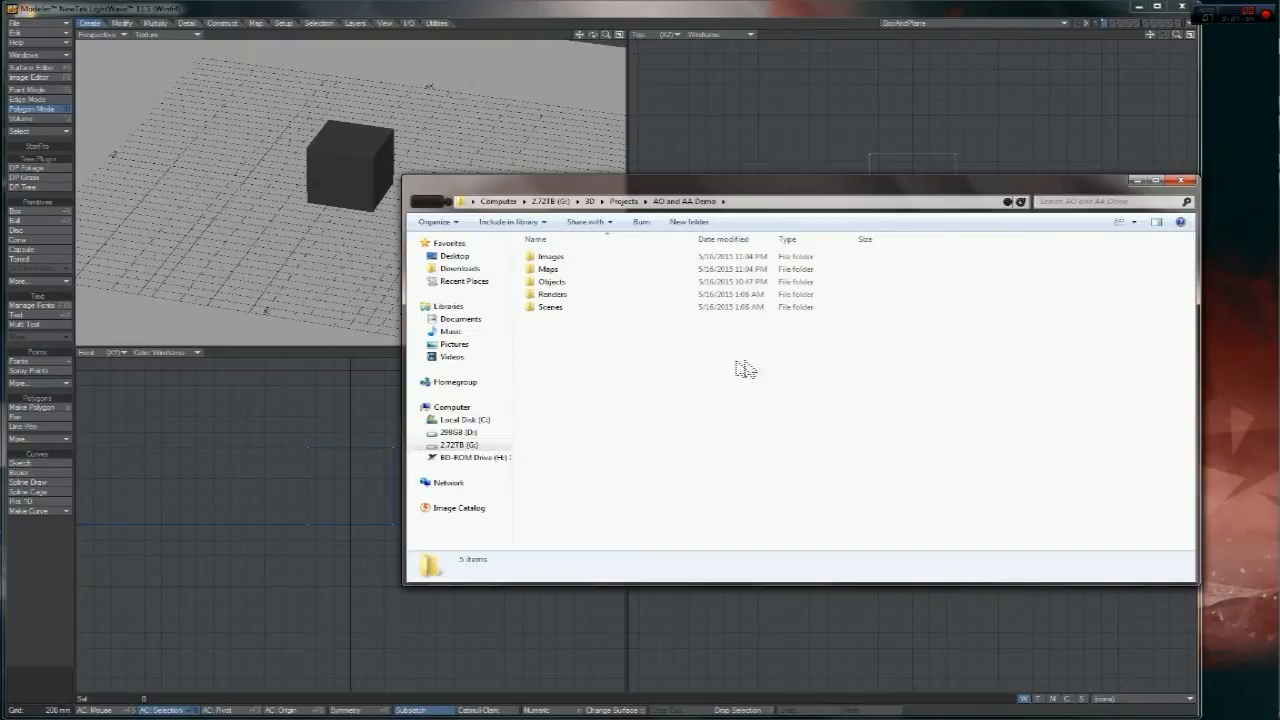
pyautogui.doubleClick(581, 270)
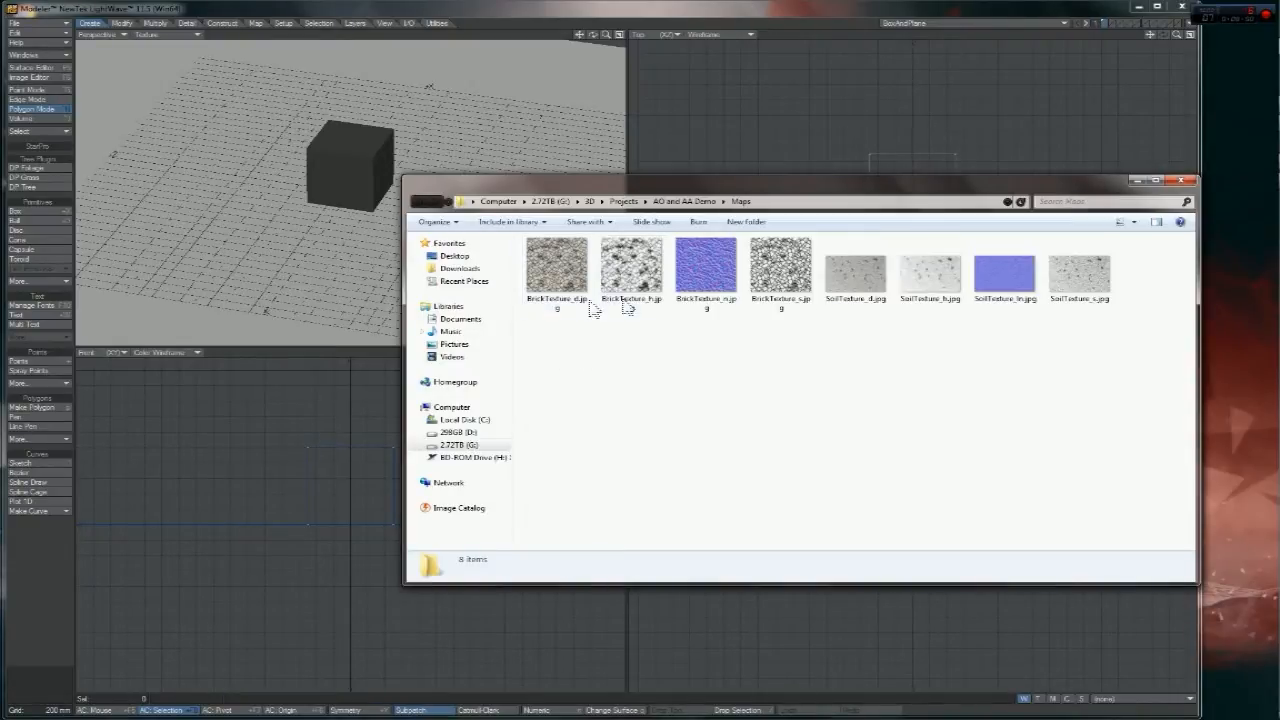
pyautogui.moveTo(537, 349); pyautogui.dragTo(851, 374)
pyautogui.click(421, 203)
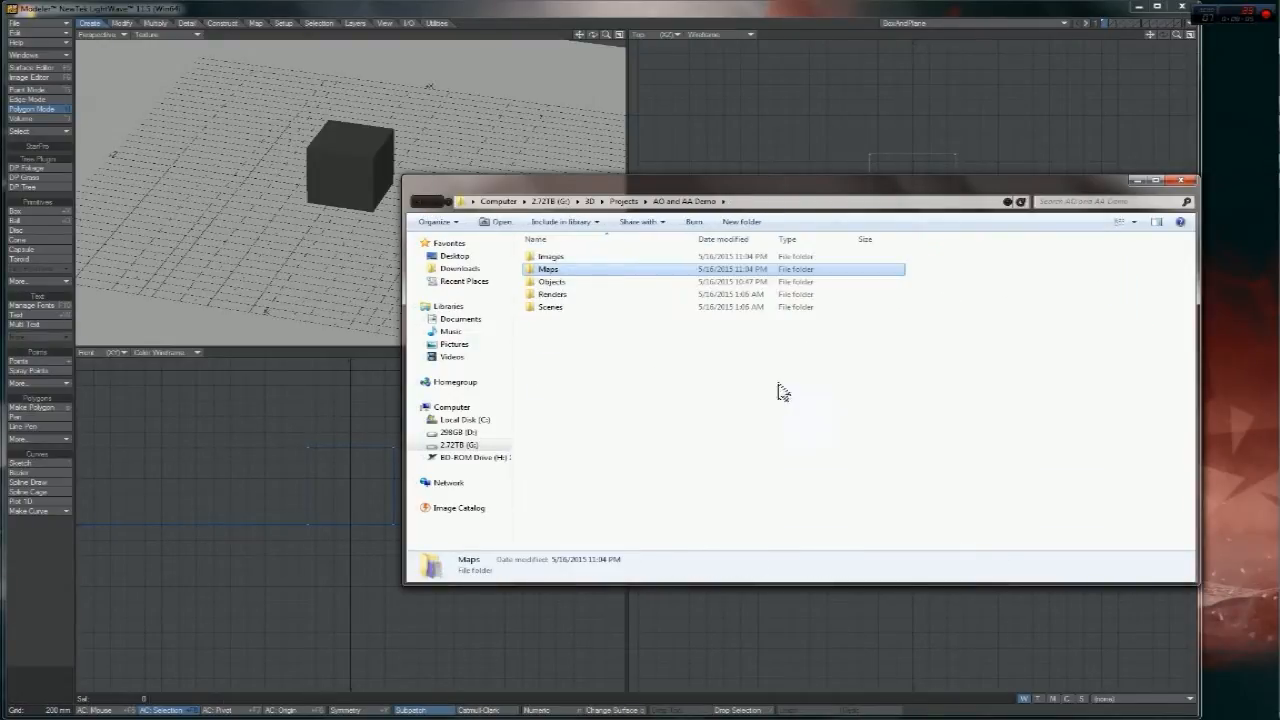
pyautogui.doubleClick(548, 269)
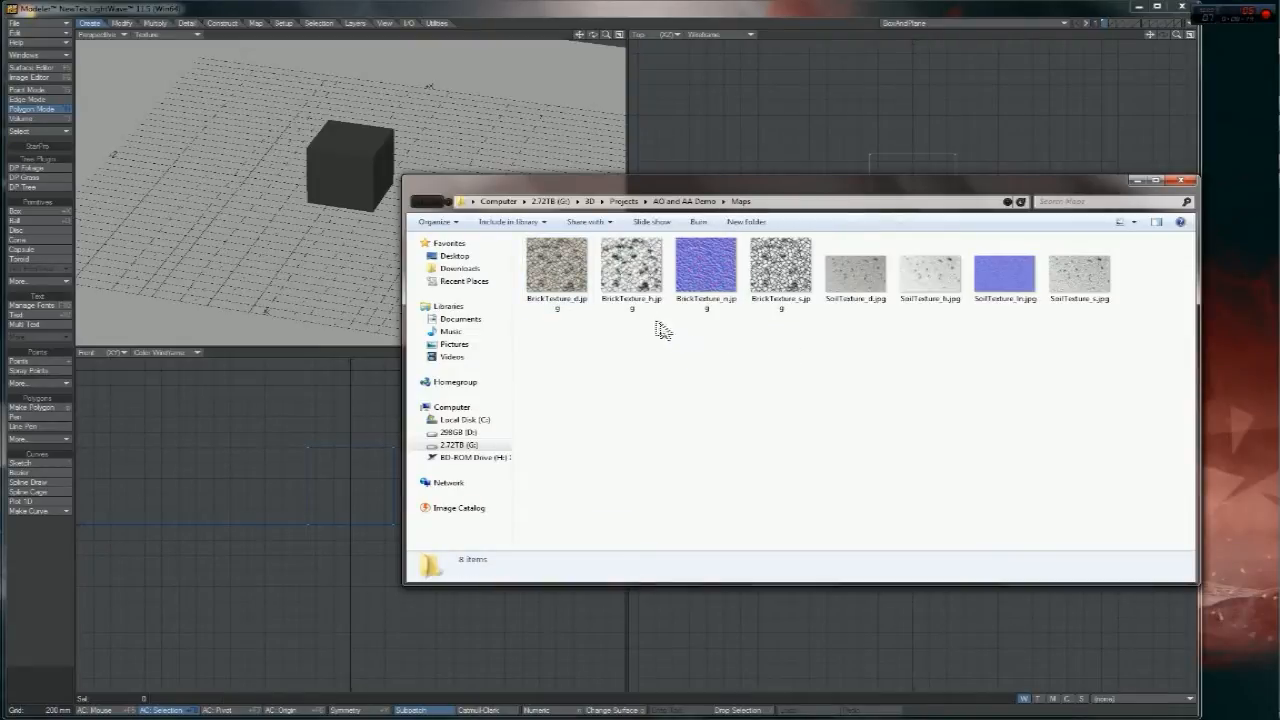
pyautogui.doubleClick(628, 272)
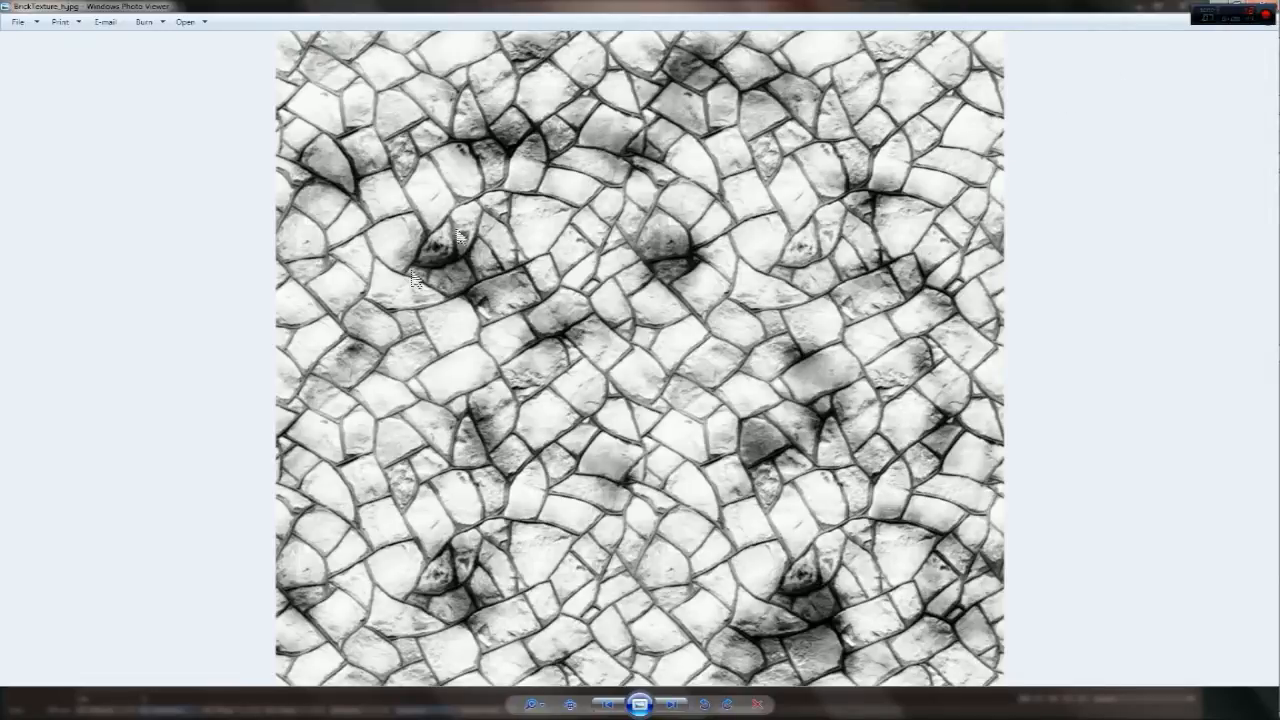
pyautogui.moveTo(1278, 316)
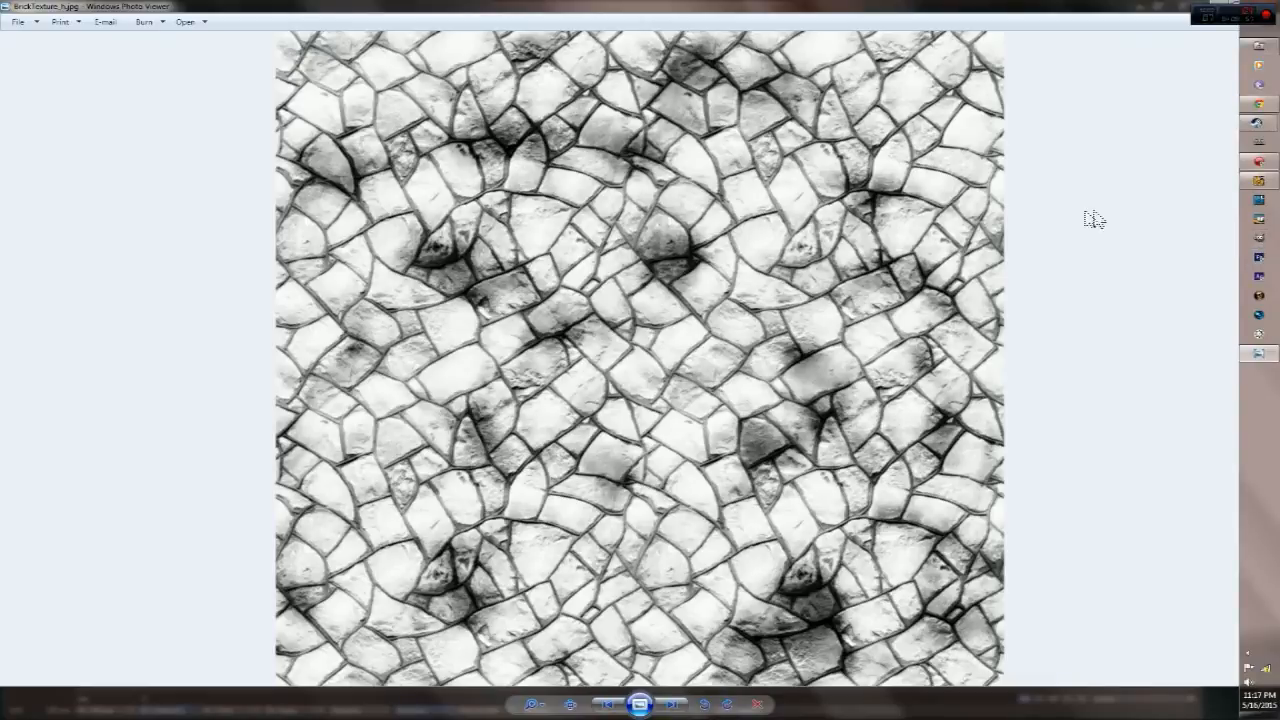
pyautogui.click(1262, 8)
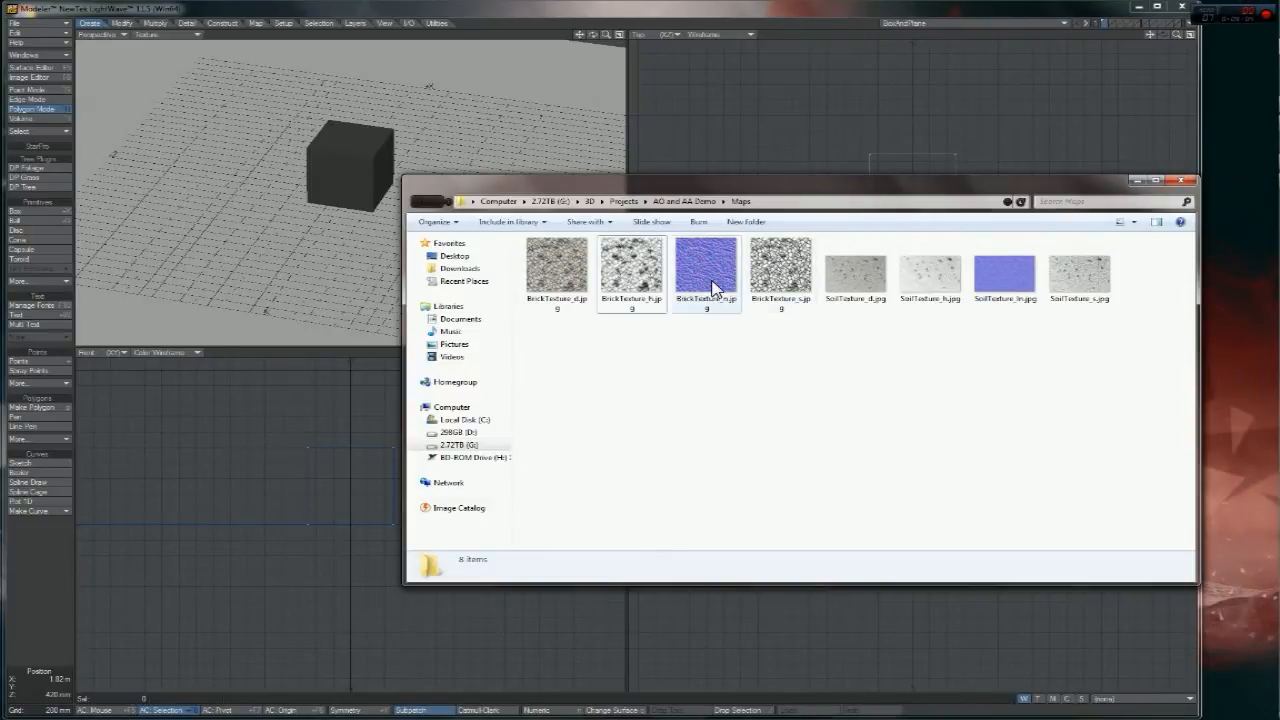
# - Go back to AO and AA Demo and open its Images folder of four source photos
pyautogui.moveTo(624, 337); pyautogui.dragTo(1080, 338)
pyautogui.click(420, 202)
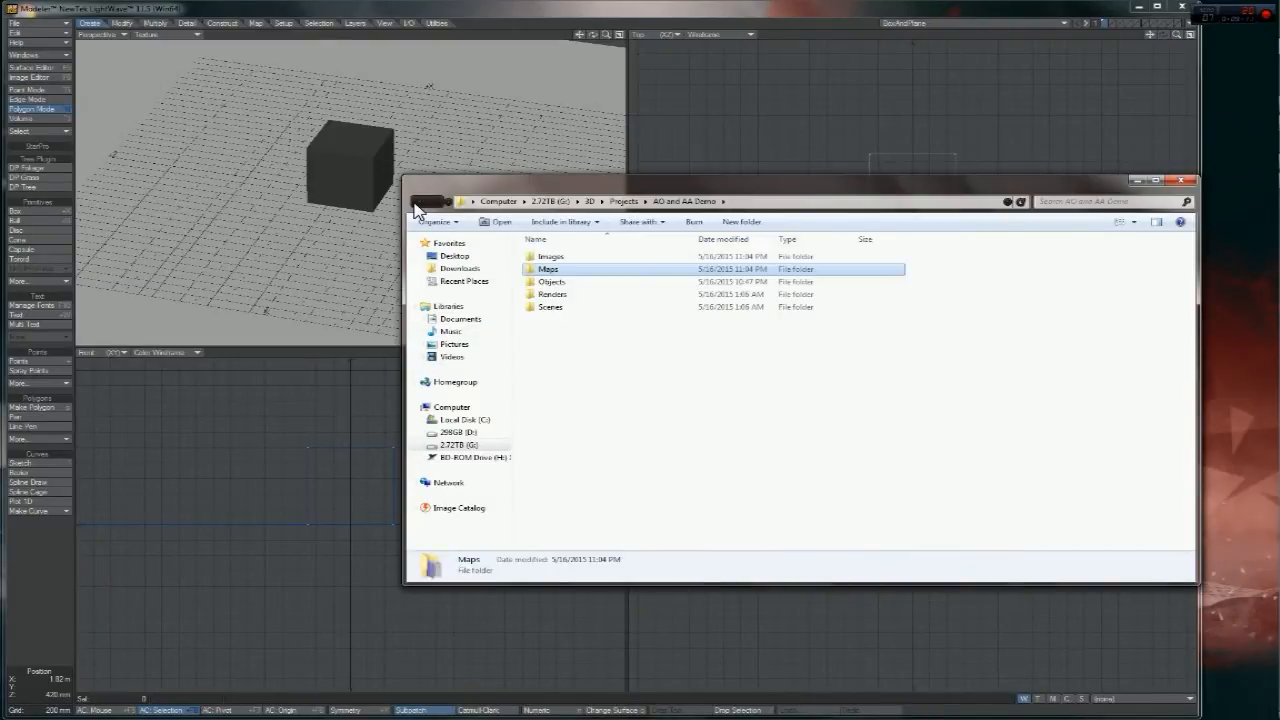
pyautogui.doubleClick(611, 258)
pyautogui.moveTo(582, 358); pyautogui.dragTo(900, 256)
pyautogui.click(690, 374)
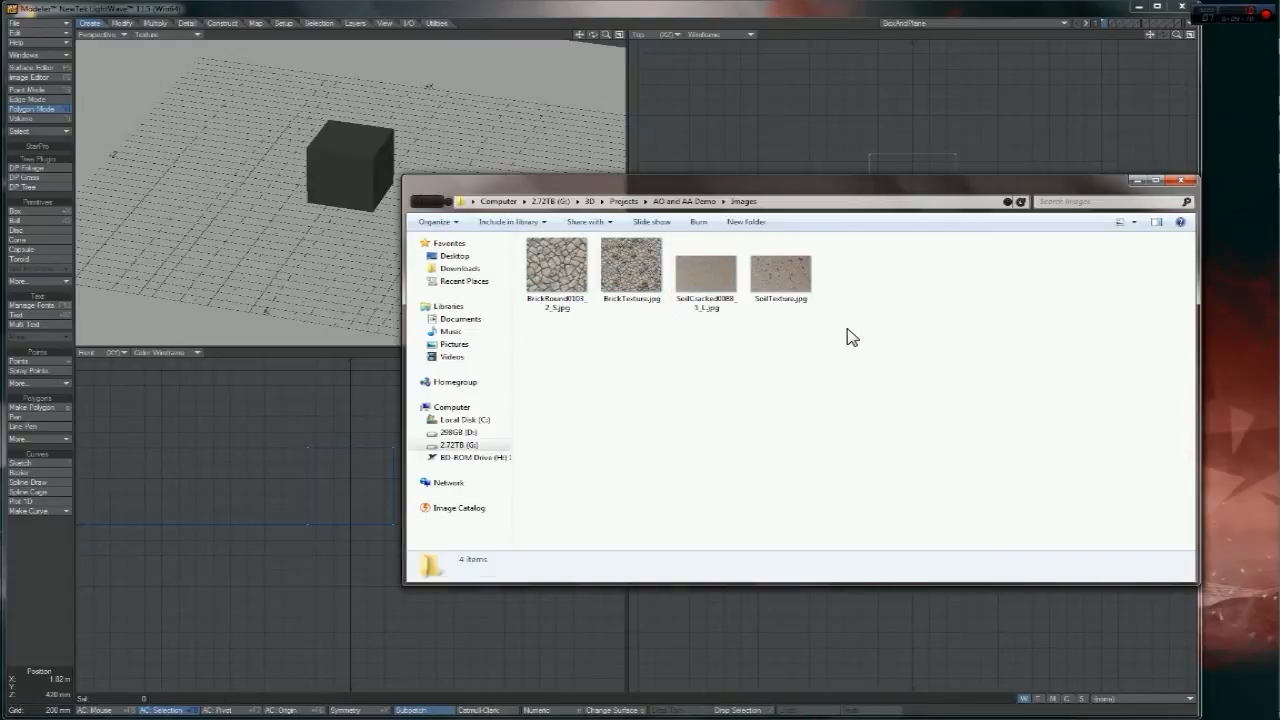
# - Preview BrickRound0103_2_S.jpg and BrickTexture.jpg full-size in Photo Viewer
pyautogui.click(551, 276)
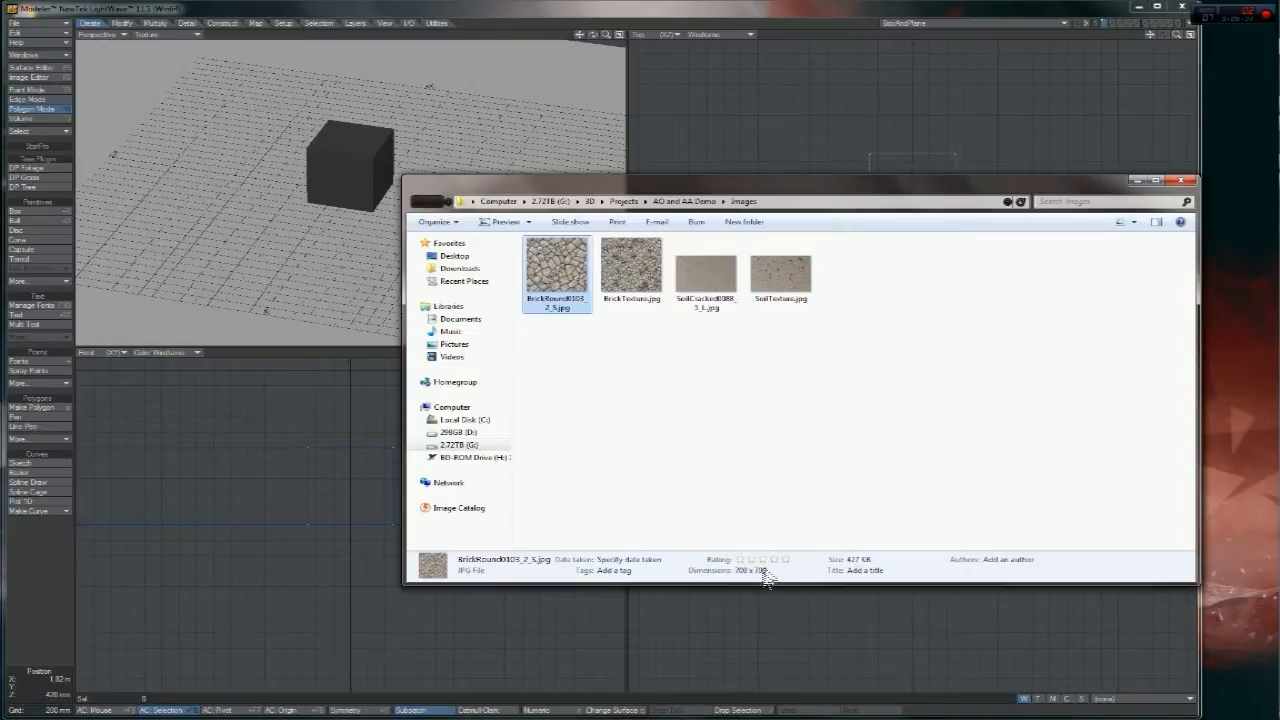
pyautogui.doubleClick(558, 302)
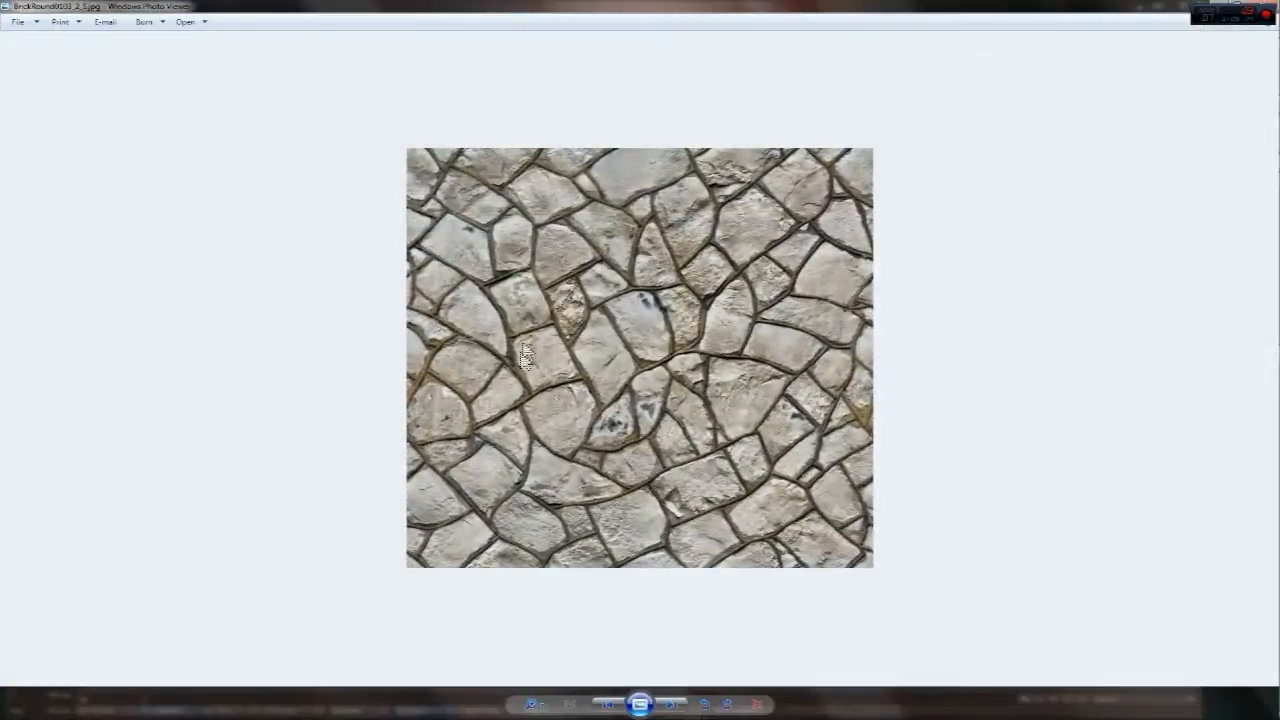
pyautogui.moveTo(1262, 104)
pyautogui.click(1258, 9)
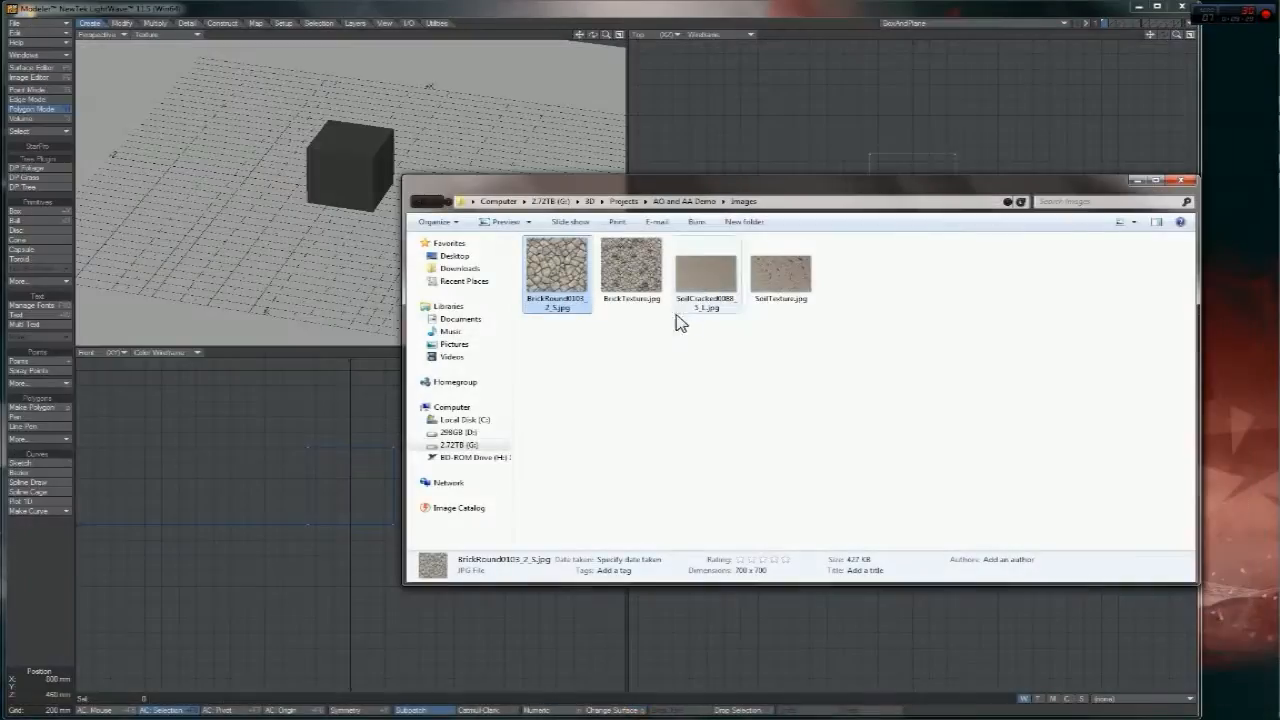
pyautogui.doubleClick(632, 255)
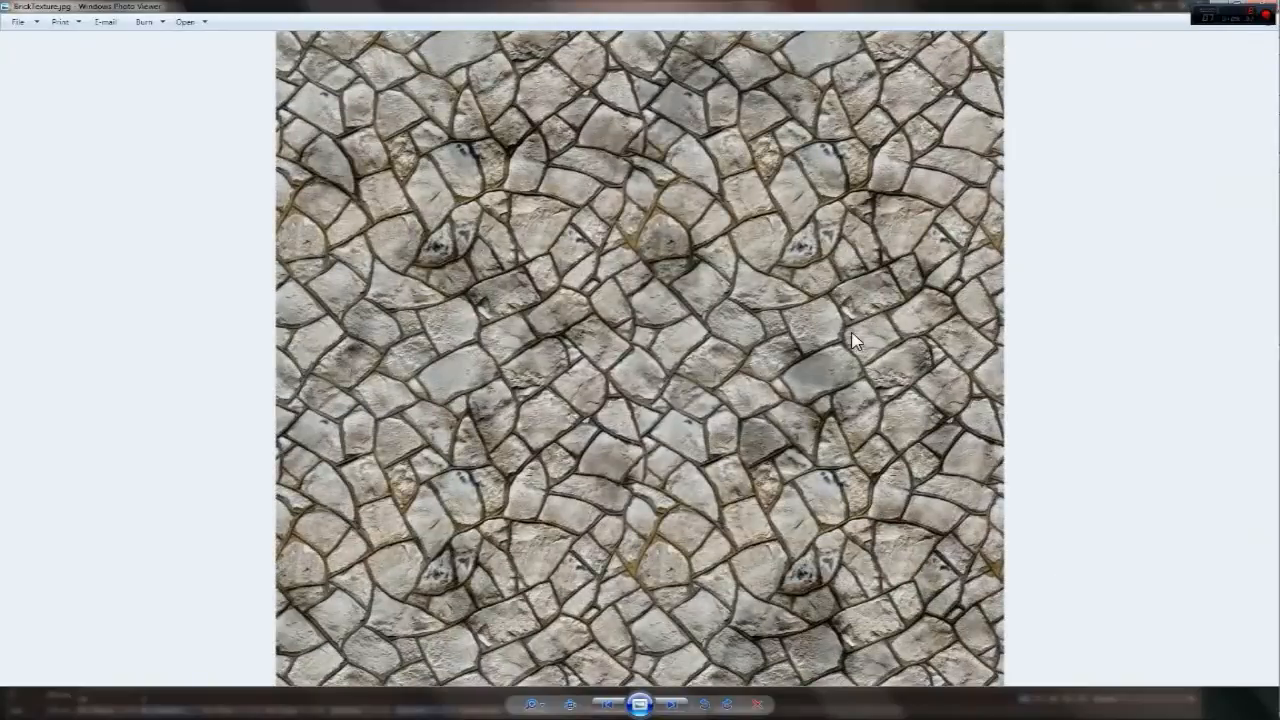
pyautogui.click(1266, 10)
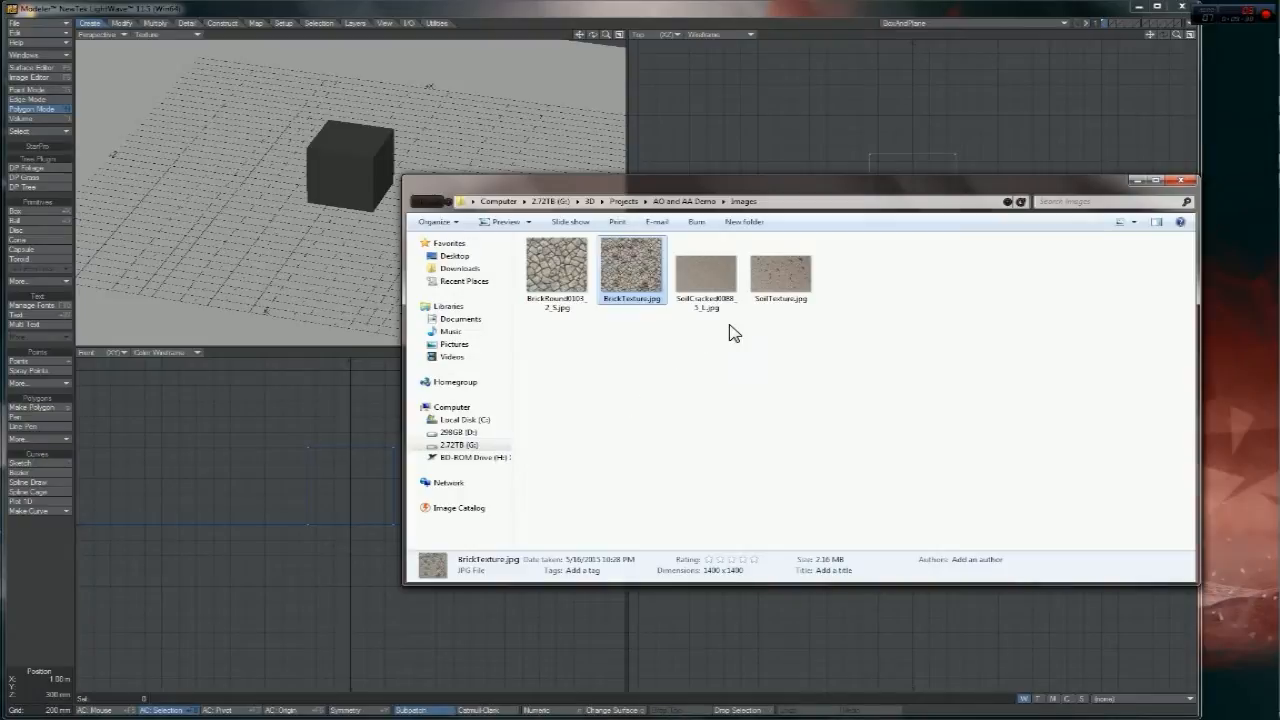
pyautogui.doubleClick(632, 272)
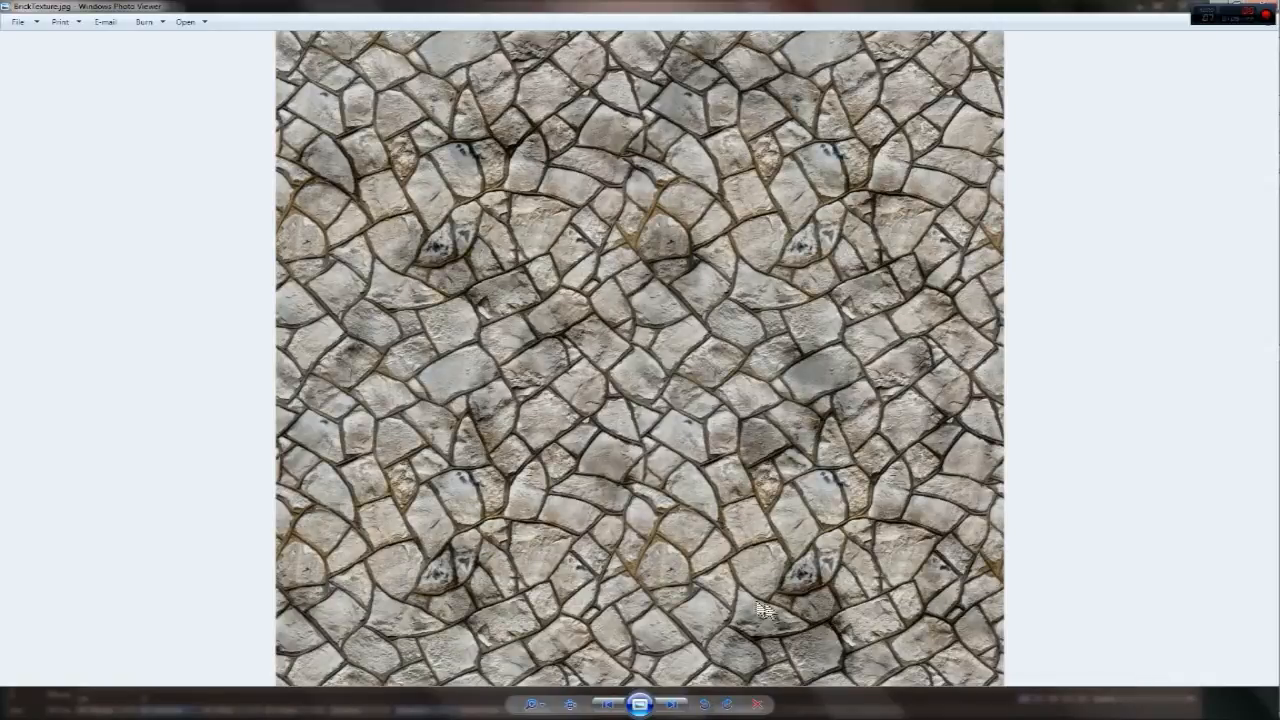
pyautogui.click(1258, 8)
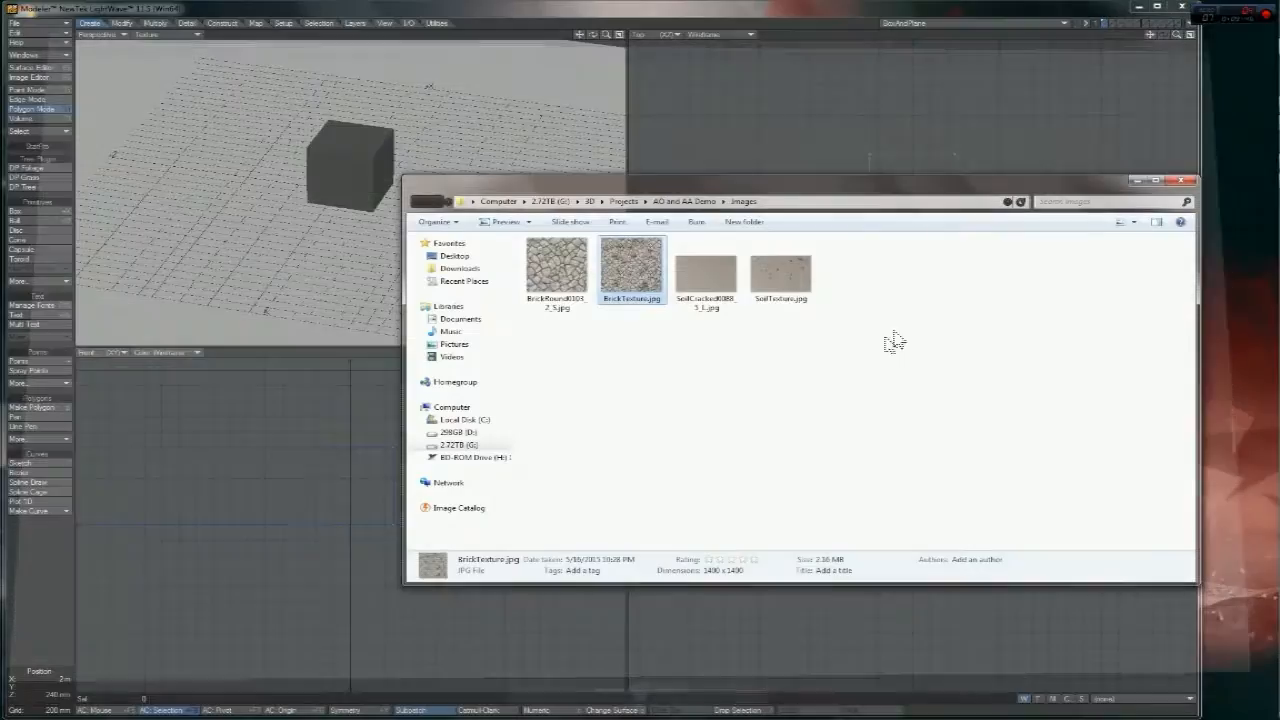
# - Preview SoilCracked0088_5_L.jpg and SoilTexture.jpg full-size in Photo Viewer
pyautogui.click(680, 285)
pyautogui.click(710, 318)
pyautogui.doubleClick(729, 281)
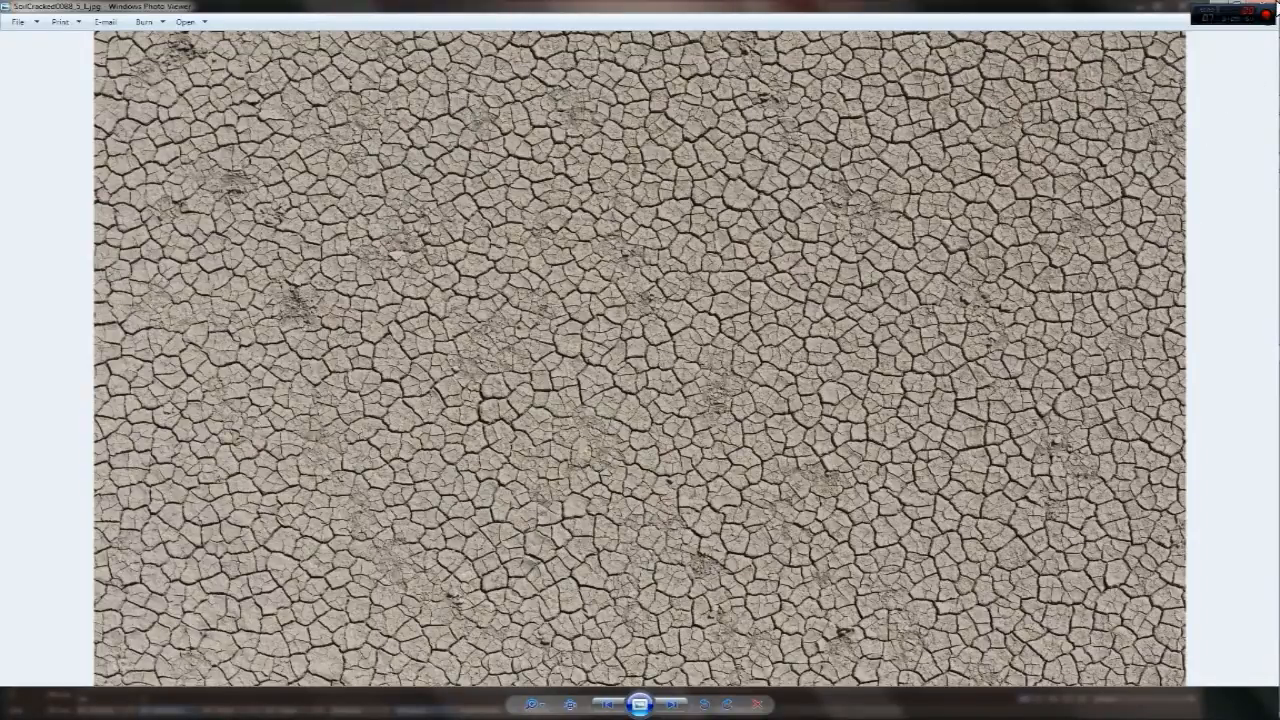
pyautogui.click(1268, 5)
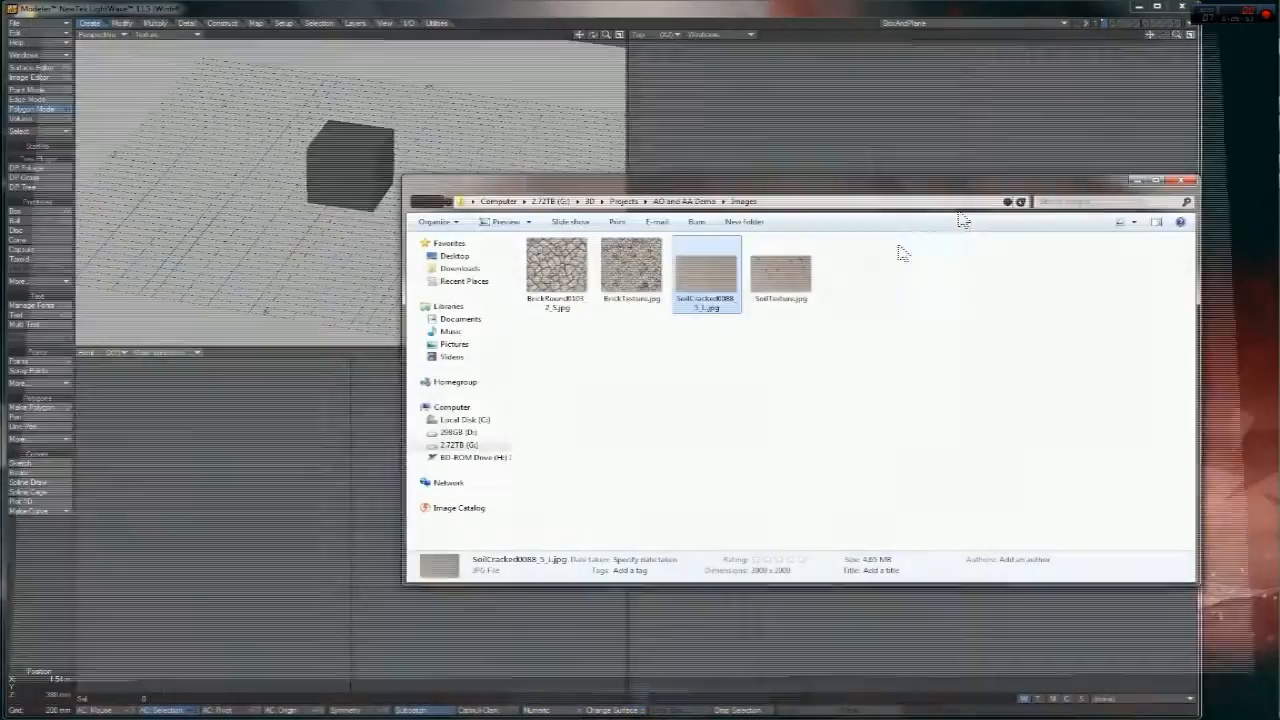
pyautogui.click(843, 277)
pyautogui.doubleClick(794, 276)
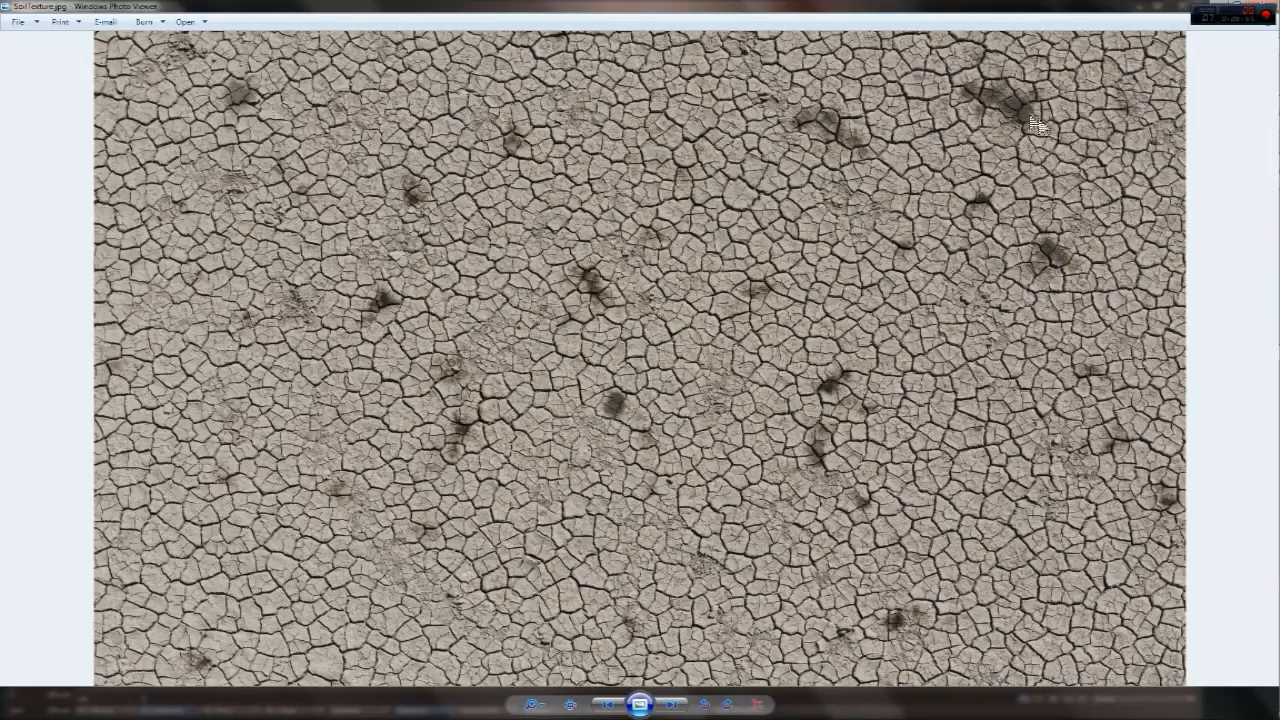
pyautogui.click(1268, 5)
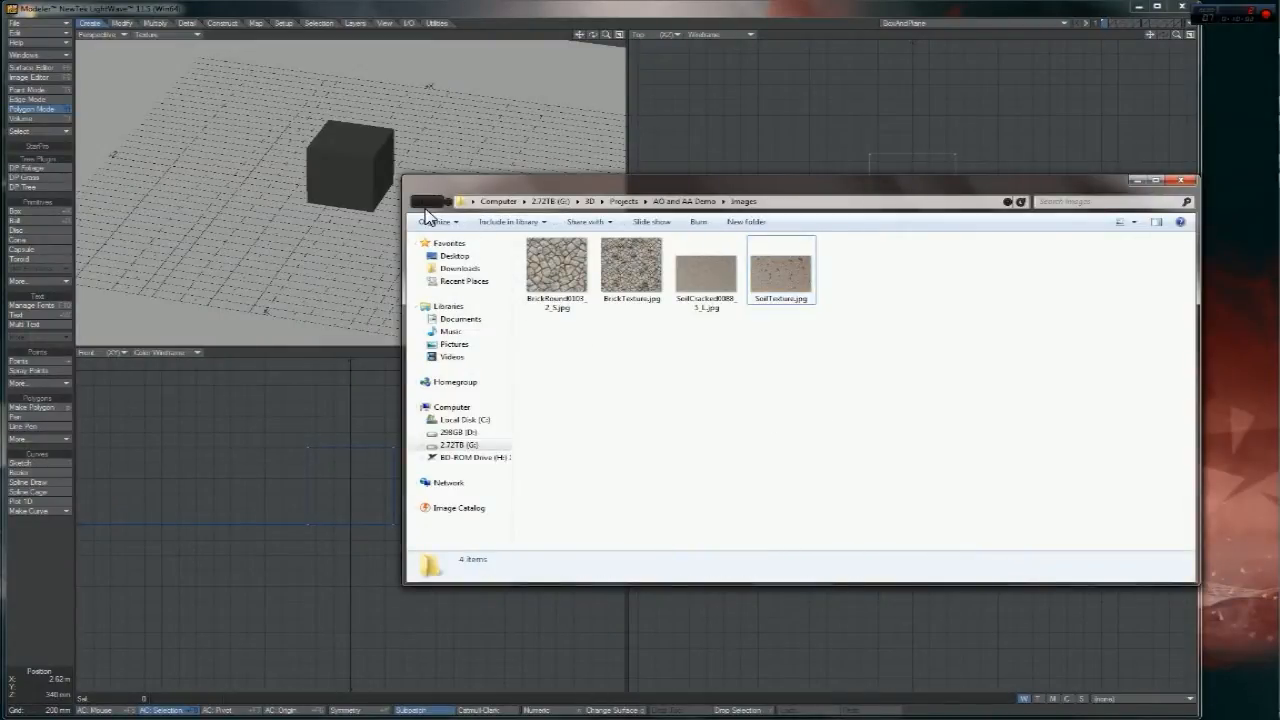
# - View BrickTexture.jpg and SoilTexture.jpg once more, then clear the folder selection
pyautogui.moveTo(846, 372); pyautogui.dragTo(654, 309)
pyautogui.doubleClick(652, 298)
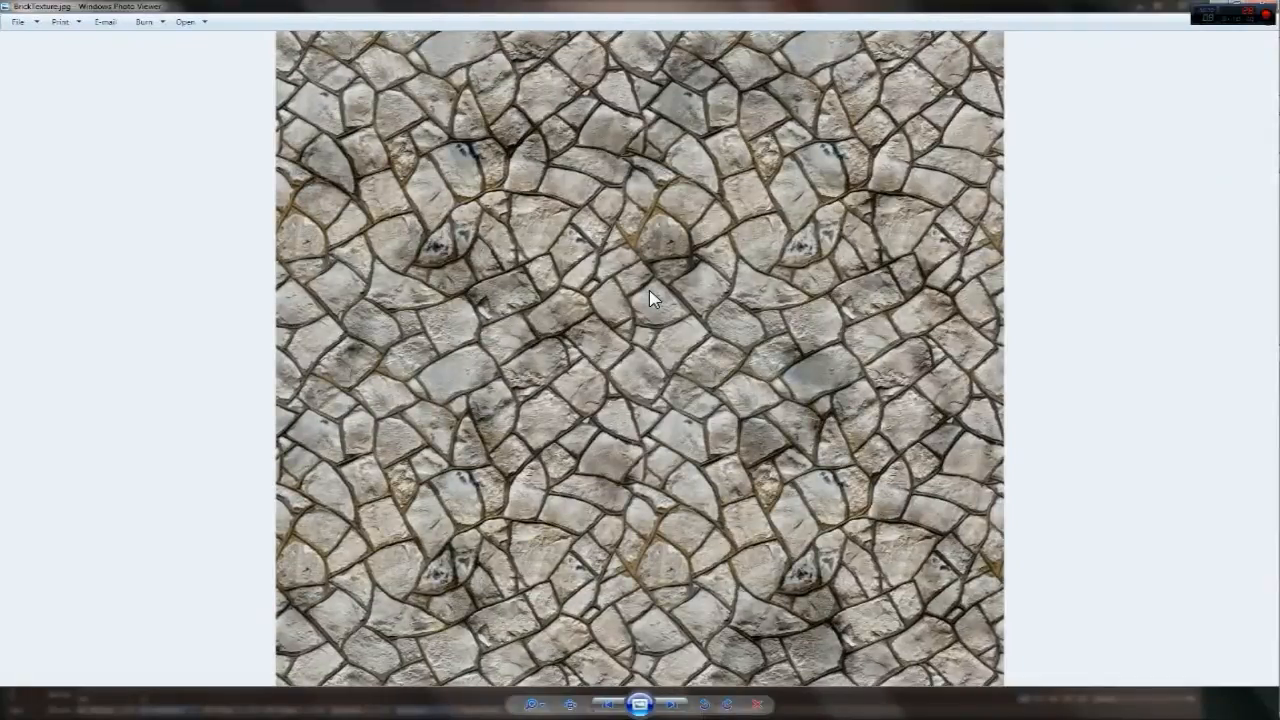
pyautogui.click(1258, 5)
pyautogui.doubleClick(775, 263)
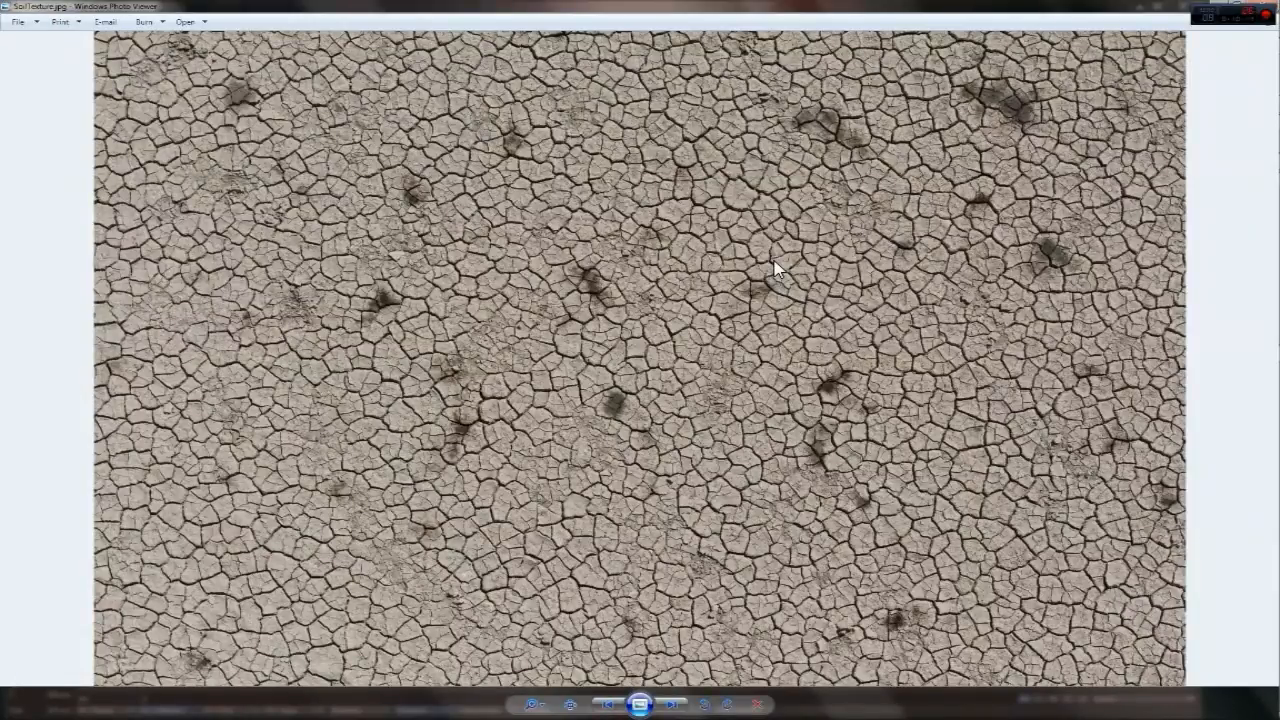
pyautogui.click(1257, 6)
pyautogui.click(920, 313)
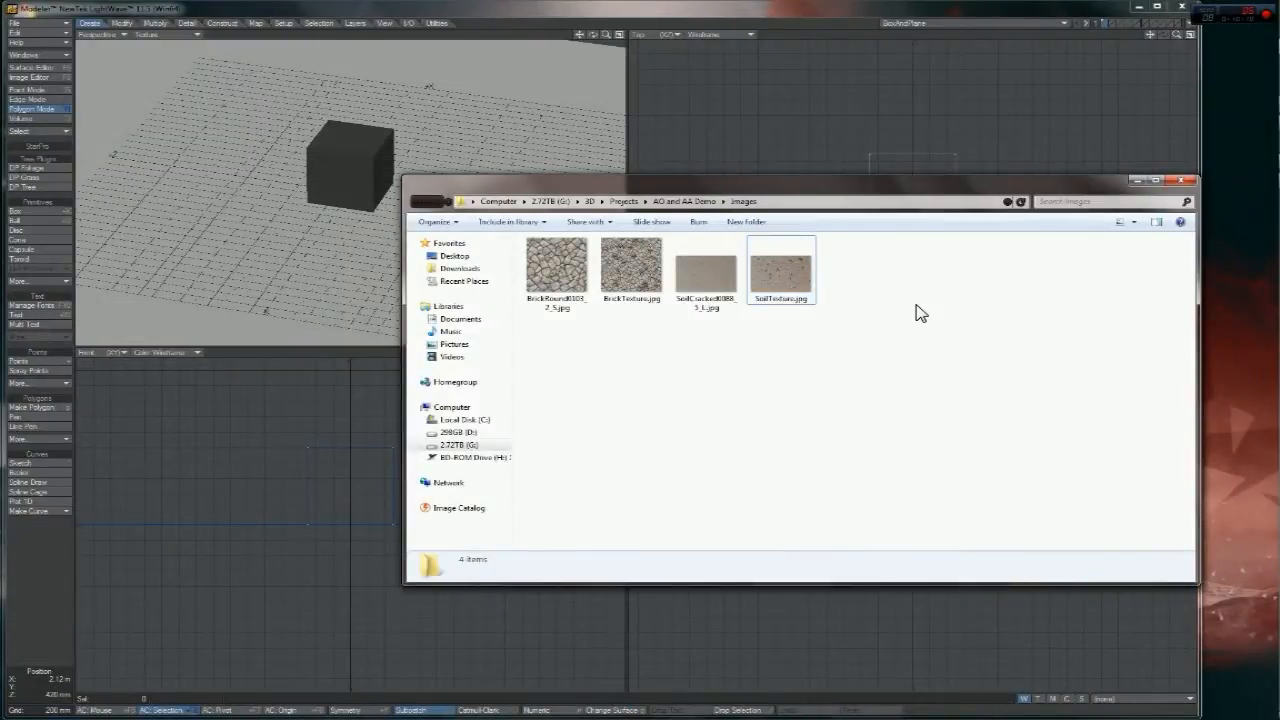
# - Close the AO and AA Demo and Computer Explorer windows, leaving the BoxAndPlane scene in view
pyautogui.click(418, 202)
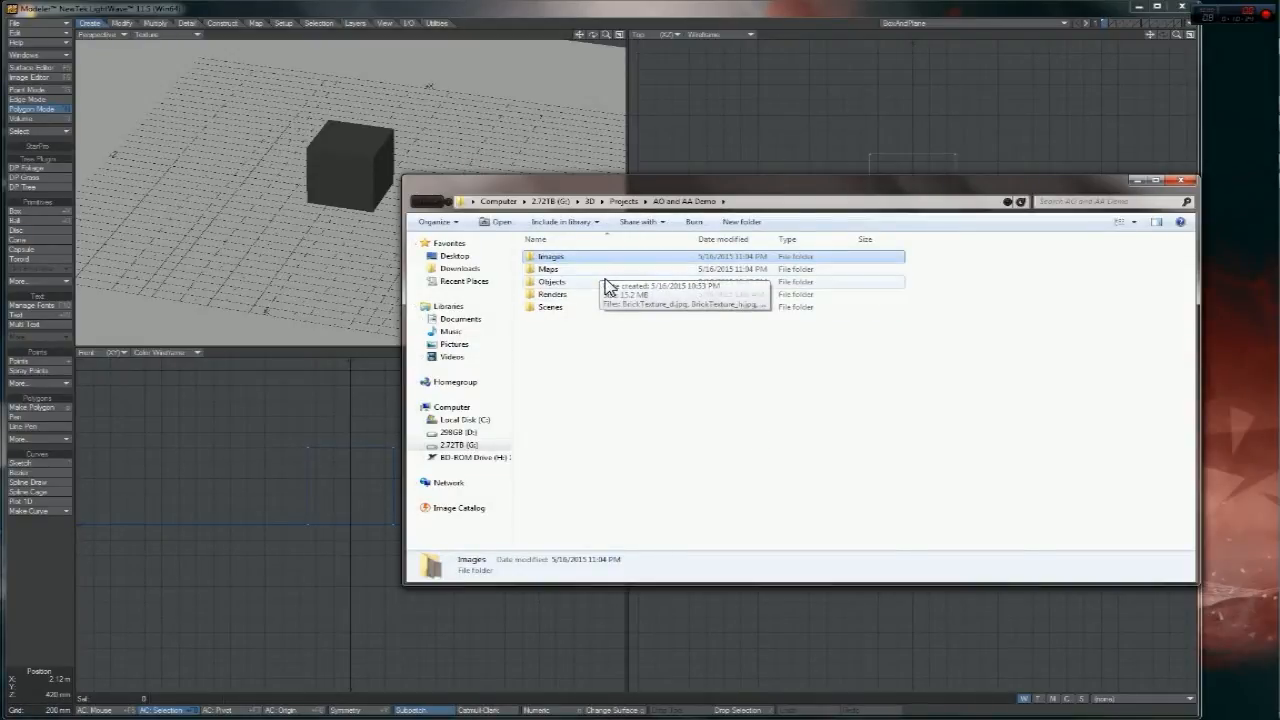
pyautogui.moveTo(660, 183); pyautogui.dragTo(429, 335)
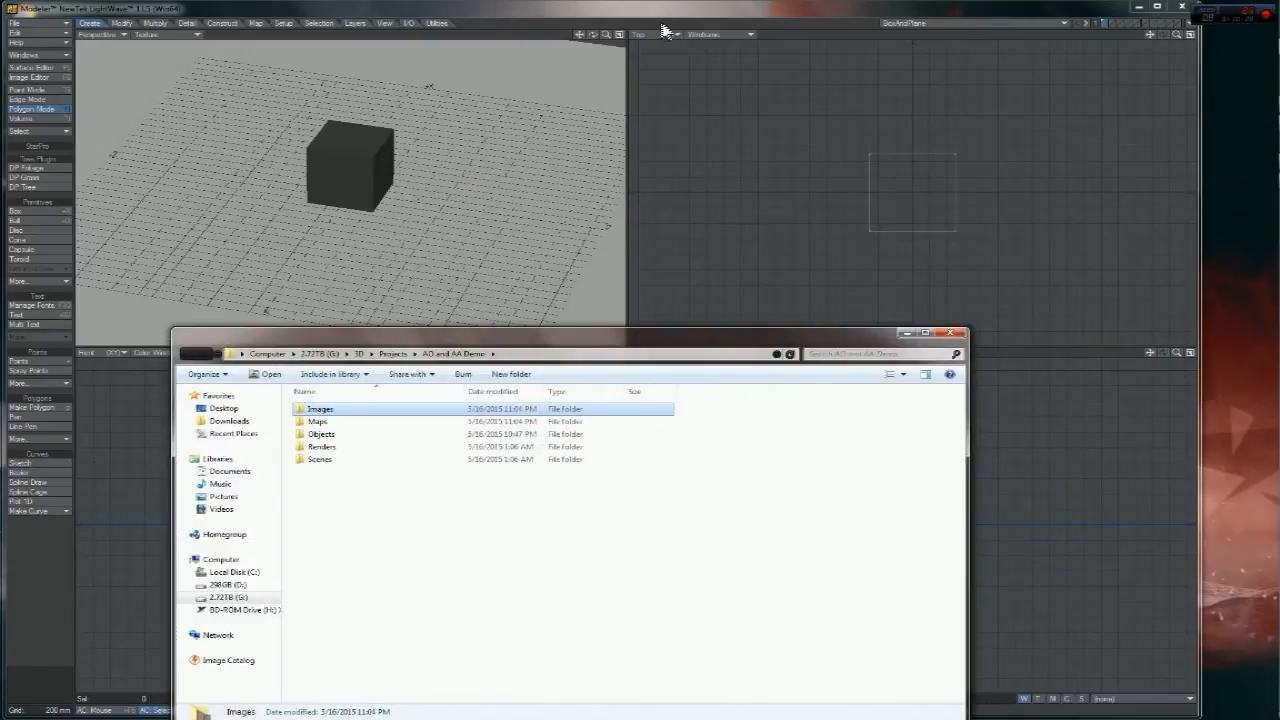
pyautogui.click(957, 333)
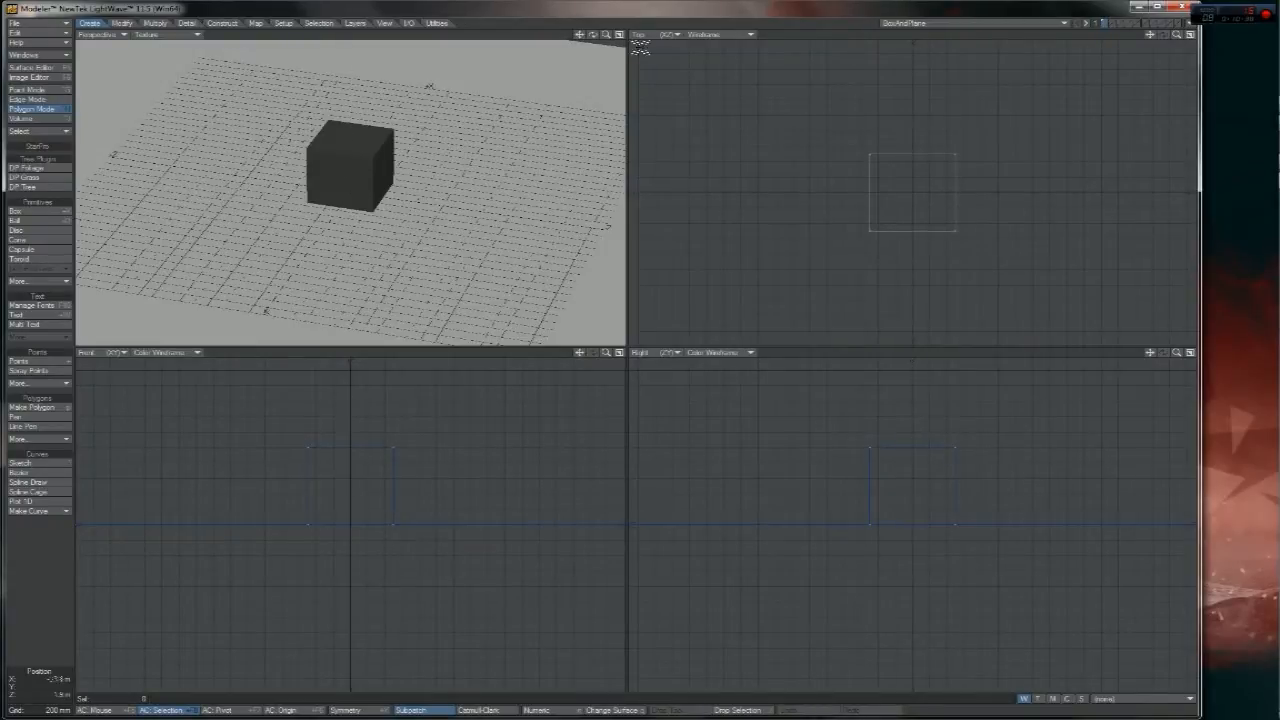
pyautogui.moveTo(607, 36)
pyautogui.mouseDown()
pyautogui.moveTo(520, 36)
pyautogui.moveTo(672, 36)
pyautogui.moveTo(500, 37)
pyautogui.moveTo(628, 42)
pyautogui.mouseUp()
pyautogui.moveTo(1274, 259)
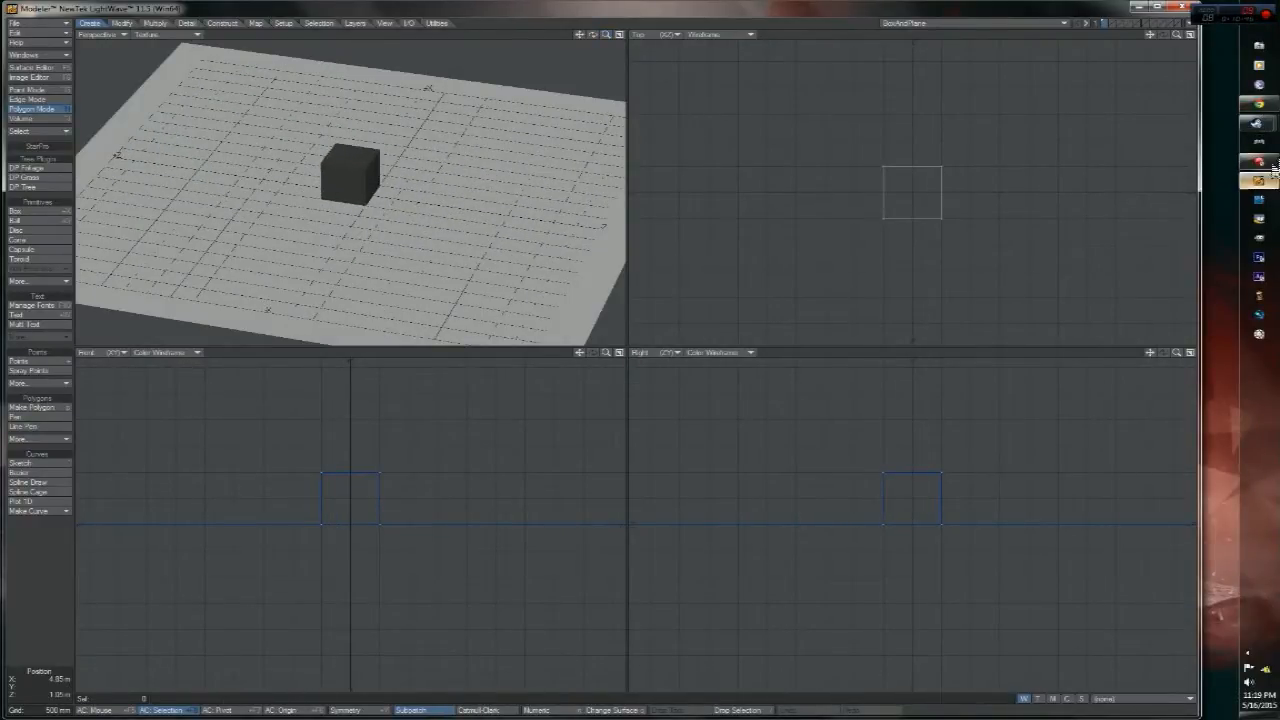
pyautogui.click(1270, 12)
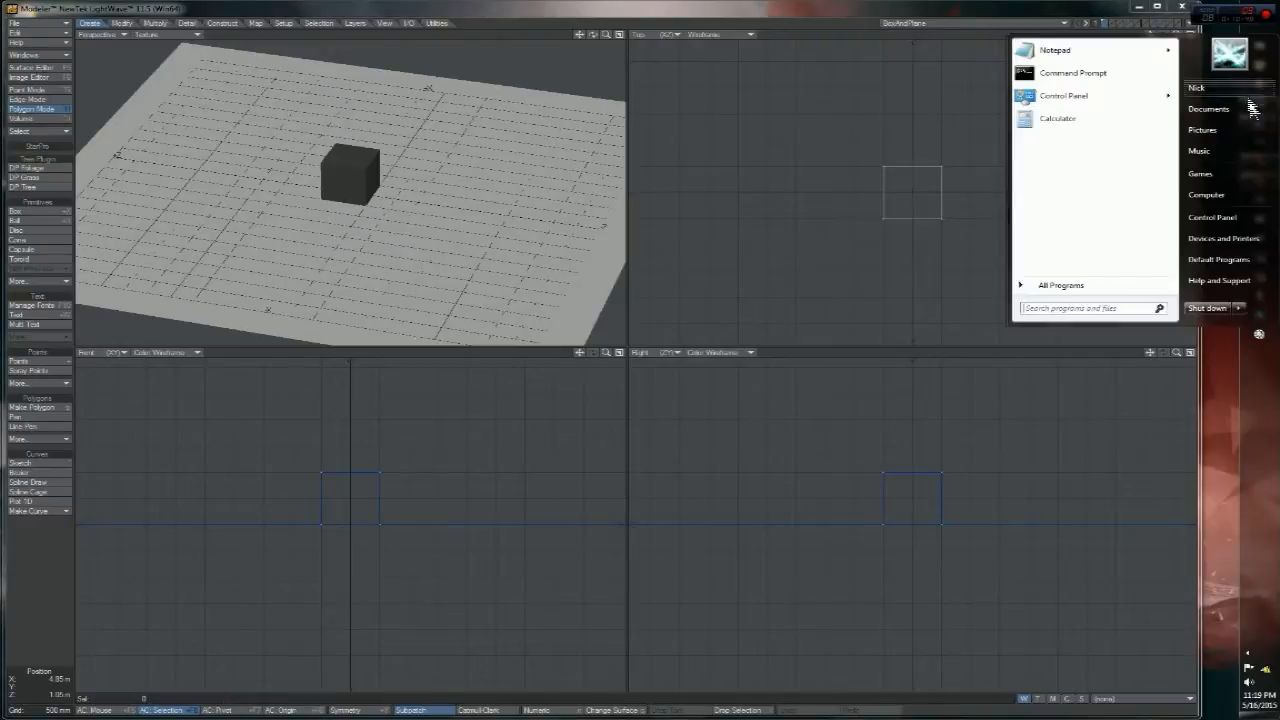
pyautogui.click(1207, 196)
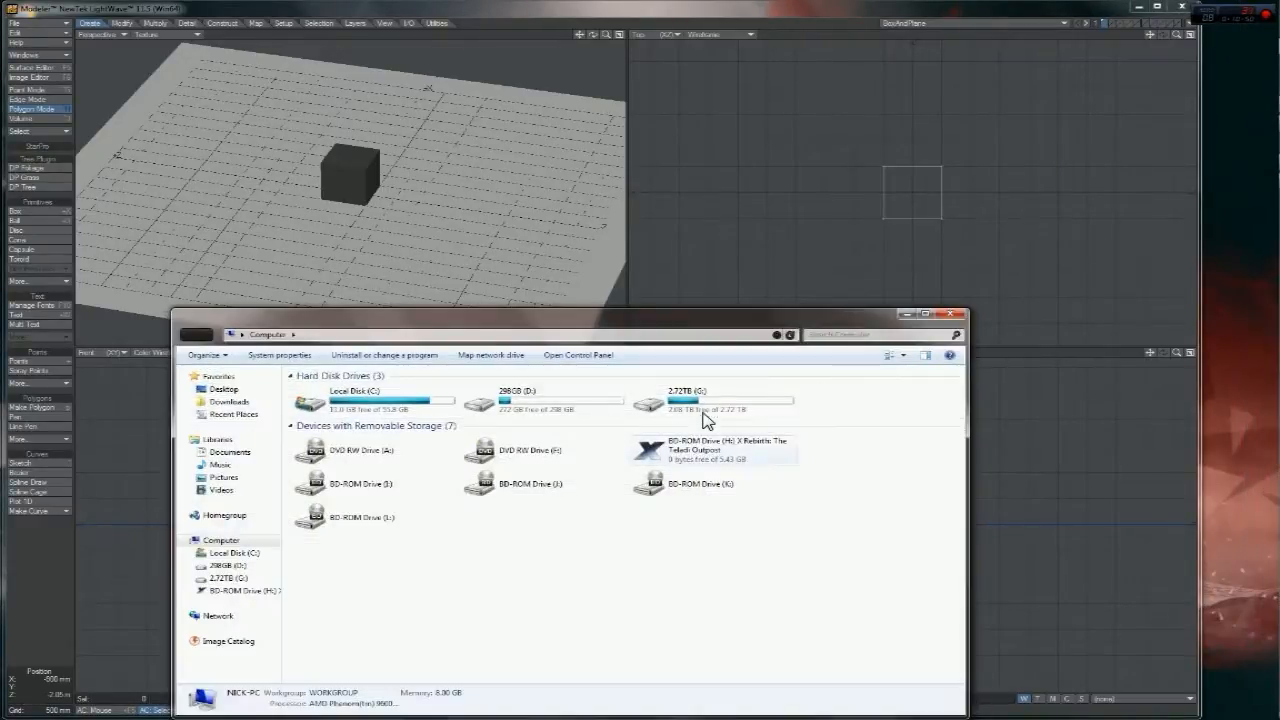
pyautogui.click(954, 313)
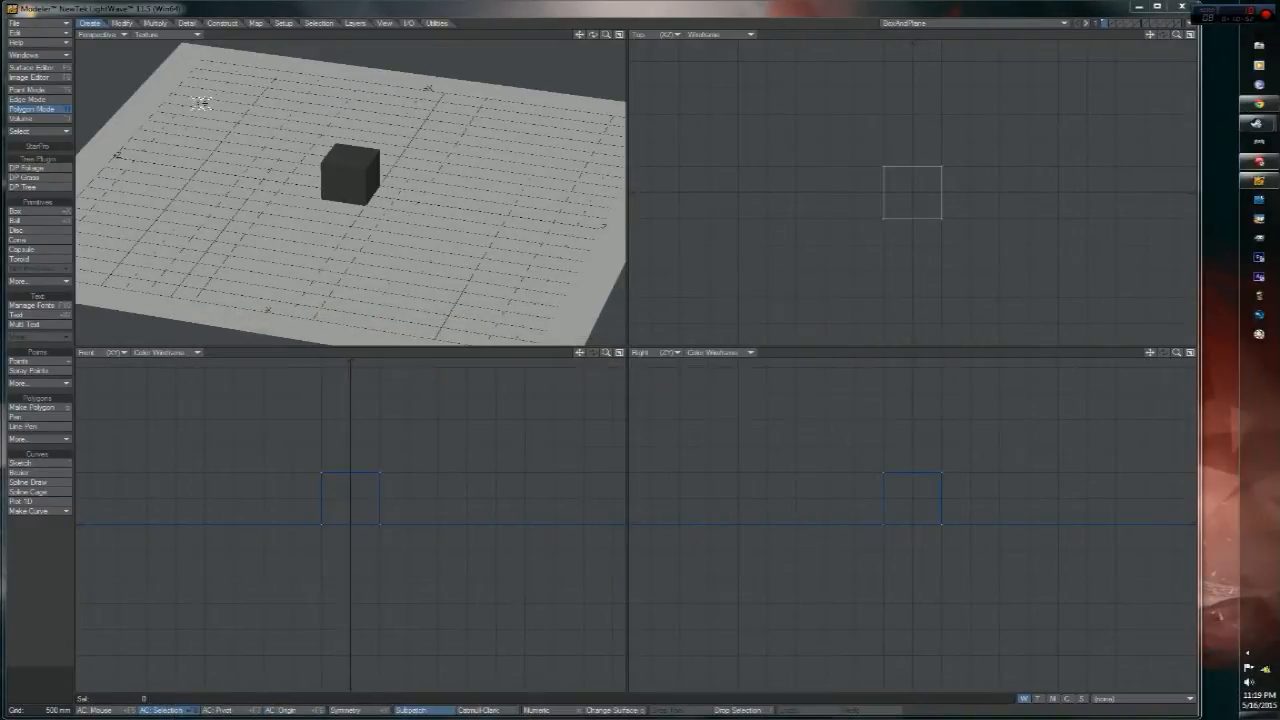
# - Enable Smoothing on the Box surface in the Surface Editor
pyautogui.click(58, 67)
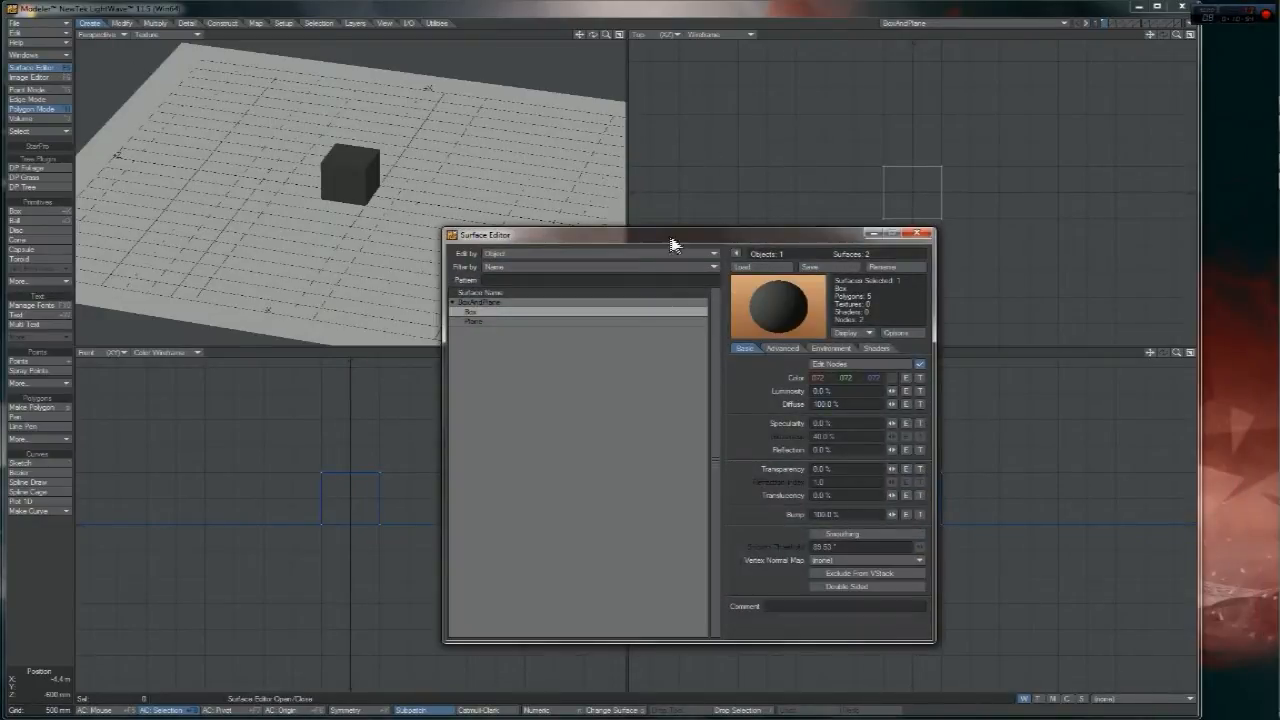
pyautogui.moveTo(686, 246); pyautogui.dragTo(748, 144)
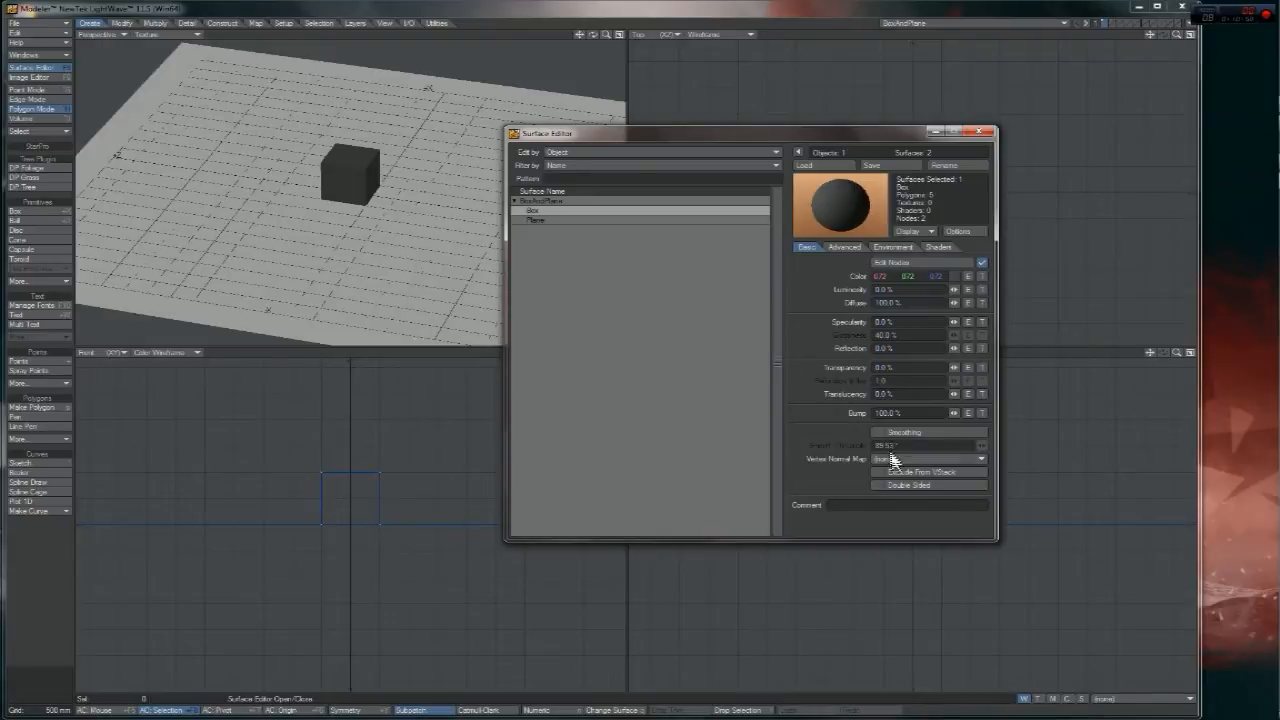
pyautogui.click(882, 435)
pyautogui.click(885, 431)
pyautogui.click(906, 431)
pyautogui.click(906, 431)
pyautogui.moveTo(604, 36); pyautogui.dragTo(740, 36)
pyautogui.click(920, 436)
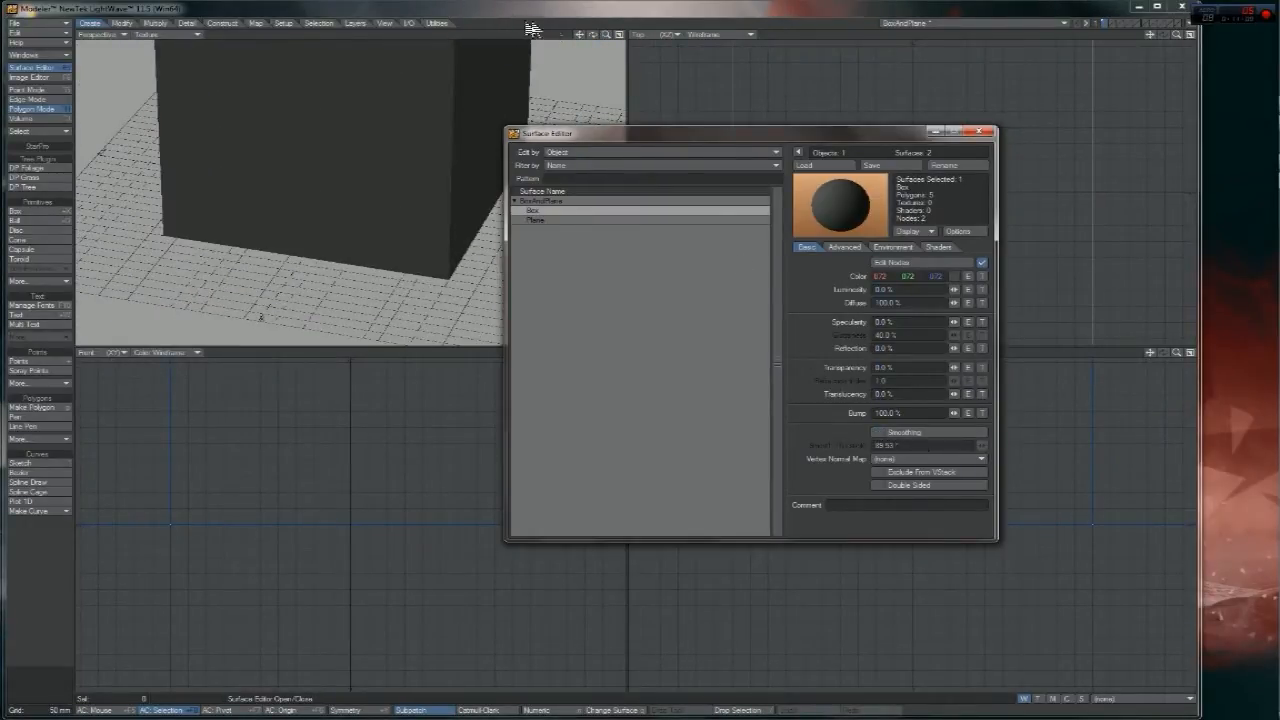
pyautogui.moveTo(605, 37); pyautogui.dragTo(612, 36)
pyautogui.moveTo(899, 139); pyautogui.dragTo(780, 145)
# - Open the Box surface's node editor, nudge the Dielectric node, and close it
pyautogui.click(805, 267)
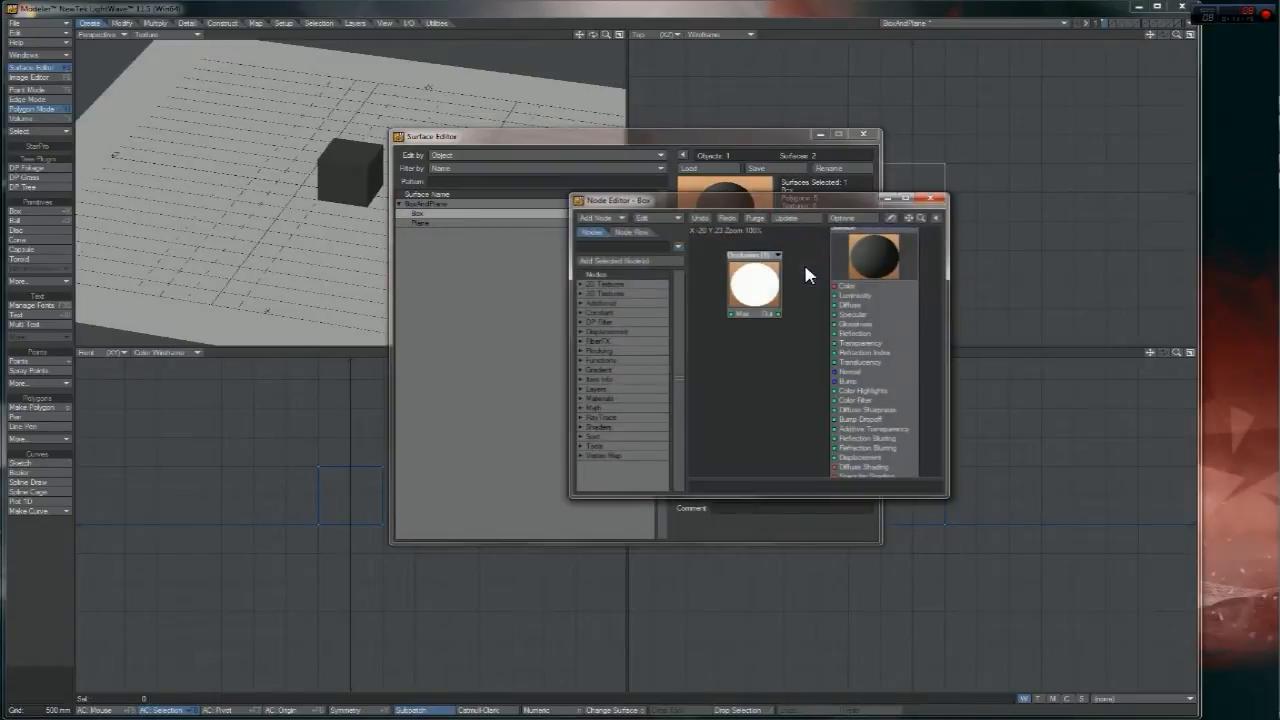
pyautogui.moveTo(759, 290); pyautogui.dragTo(770, 310)
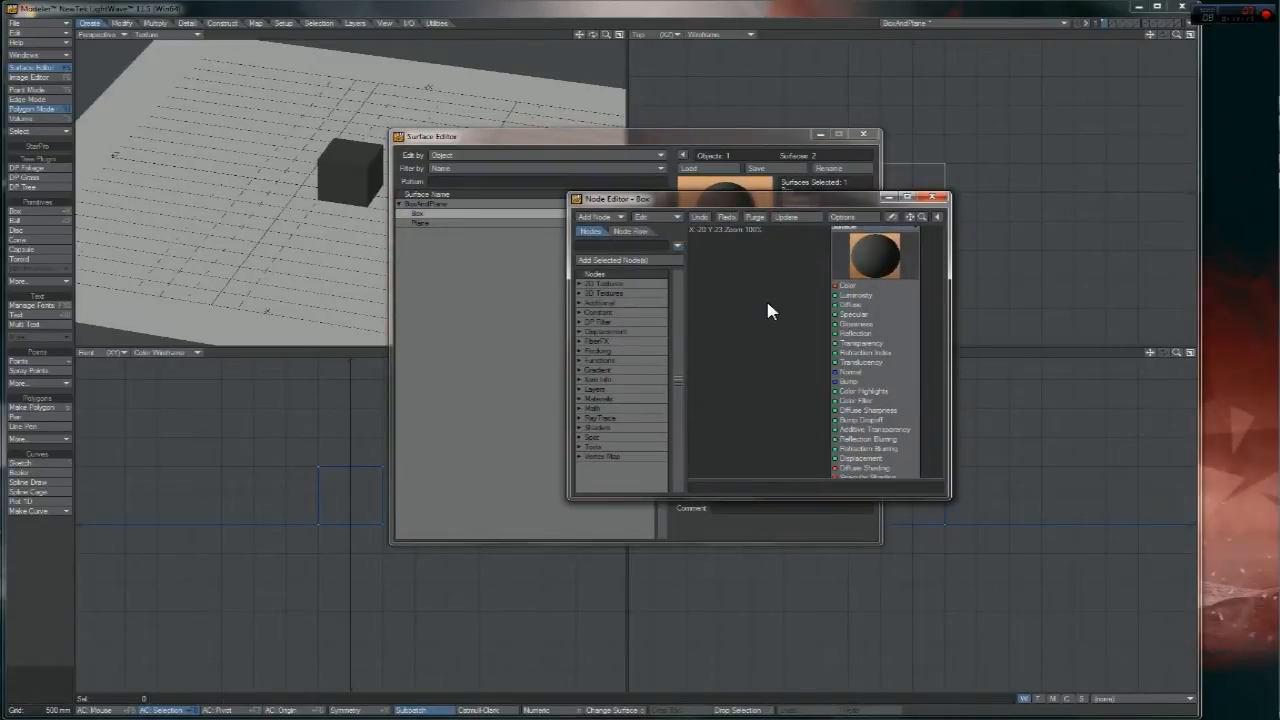
pyautogui.click(931, 197)
pyautogui.moveTo(698, 139); pyautogui.dragTo(805, 131)
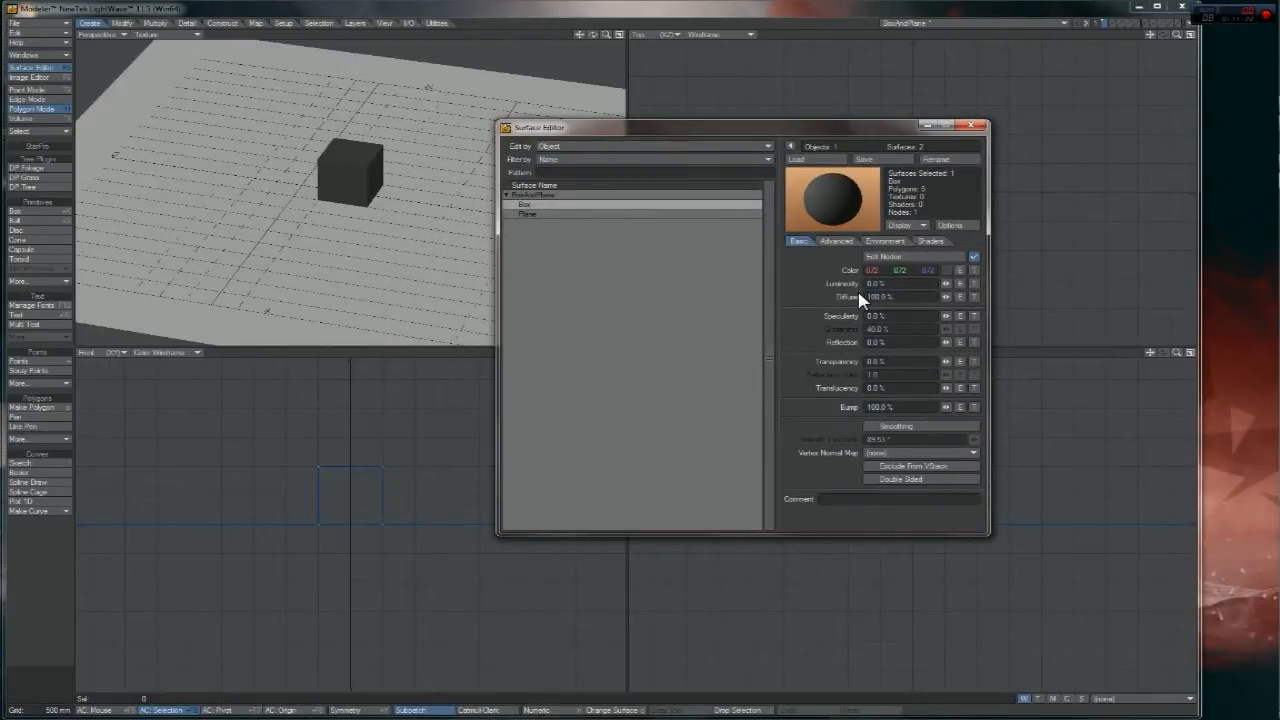
# - Open the Box Color texture editor, then close it and the Surface Editor
pyautogui.click(973, 270)
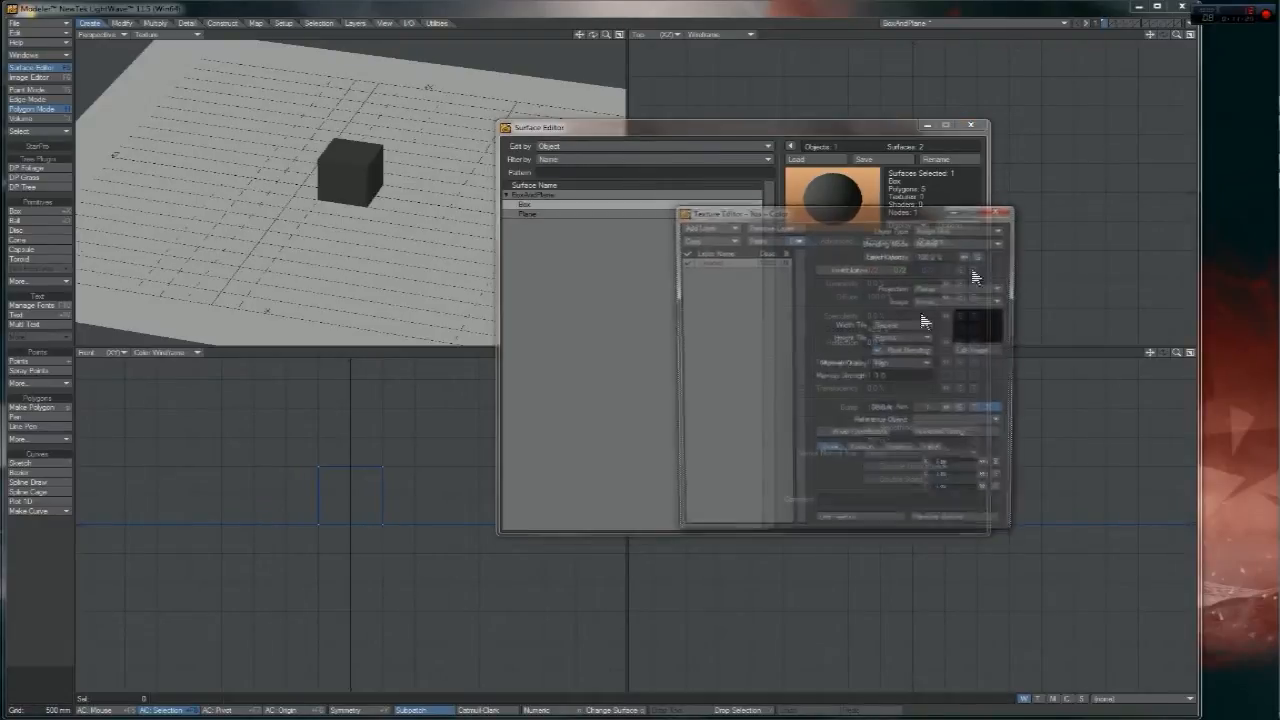
pyautogui.moveTo(858, 212); pyautogui.dragTo(836, 255)
pyautogui.click(955, 249)
pyautogui.click(970, 125)
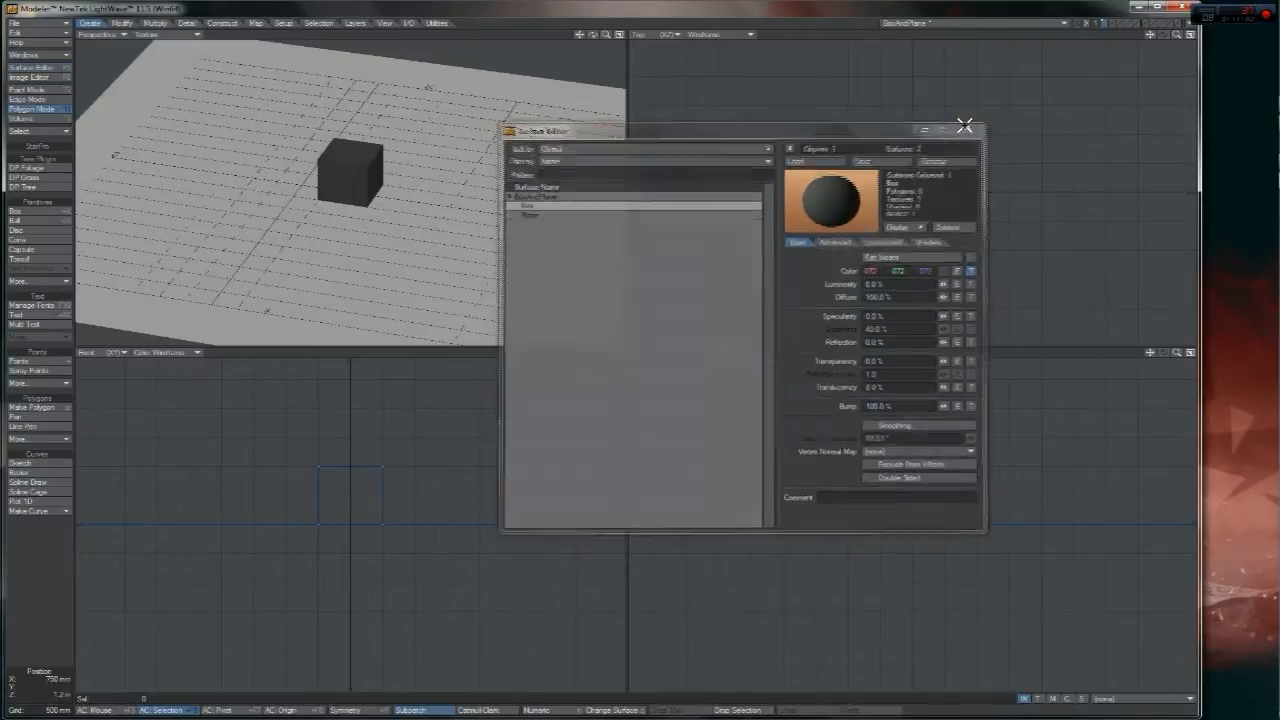
pyautogui.moveTo(606, 35); pyautogui.dragTo(449, 180)
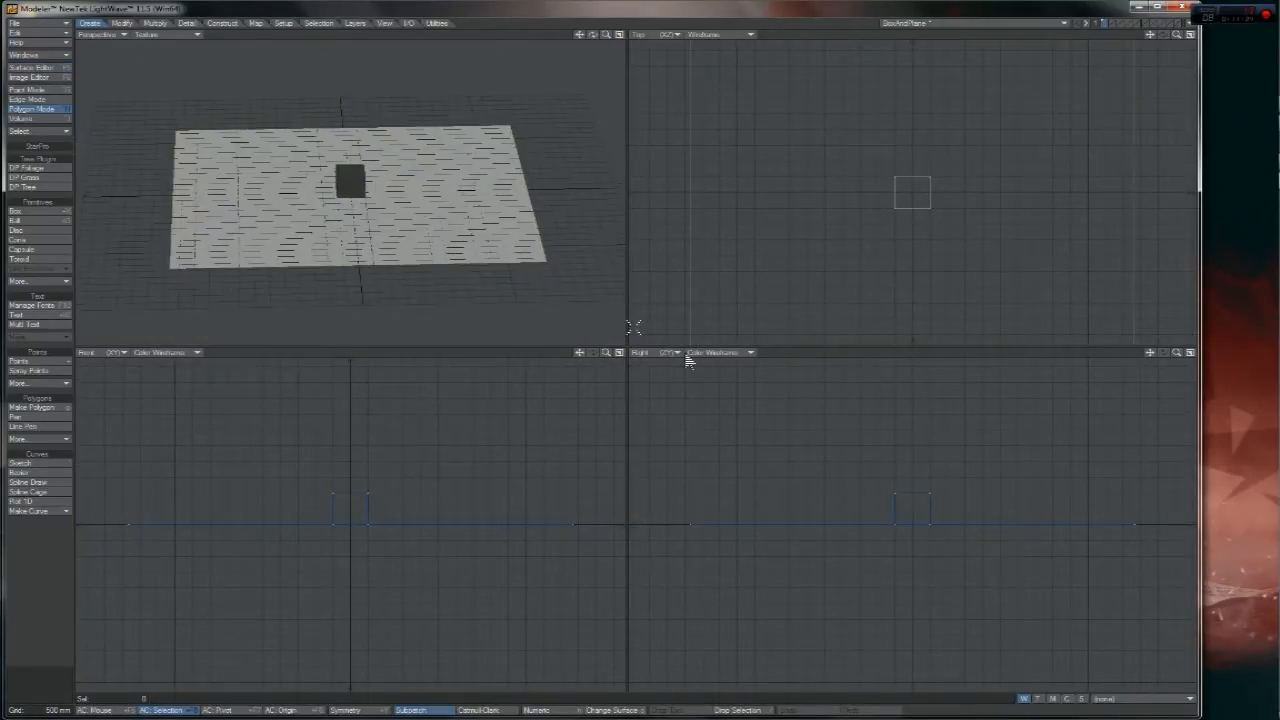
pyautogui.click(1117, 705)
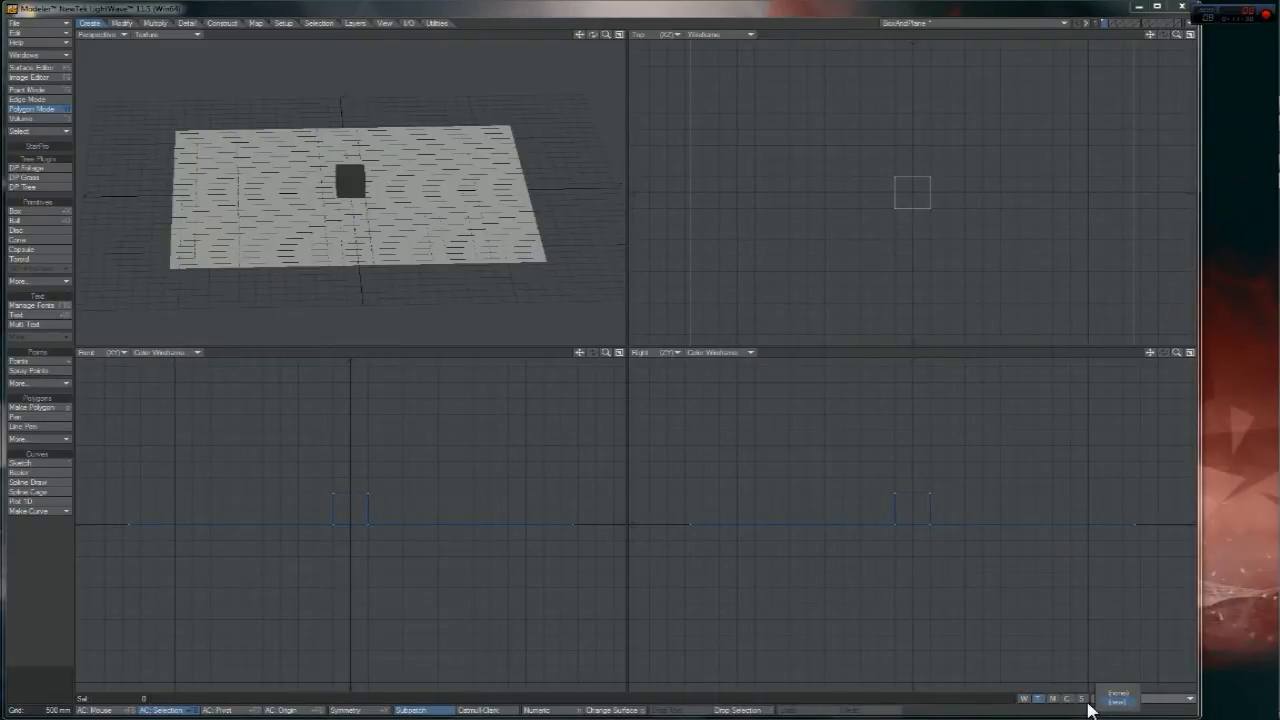
pyautogui.click(1078, 706)
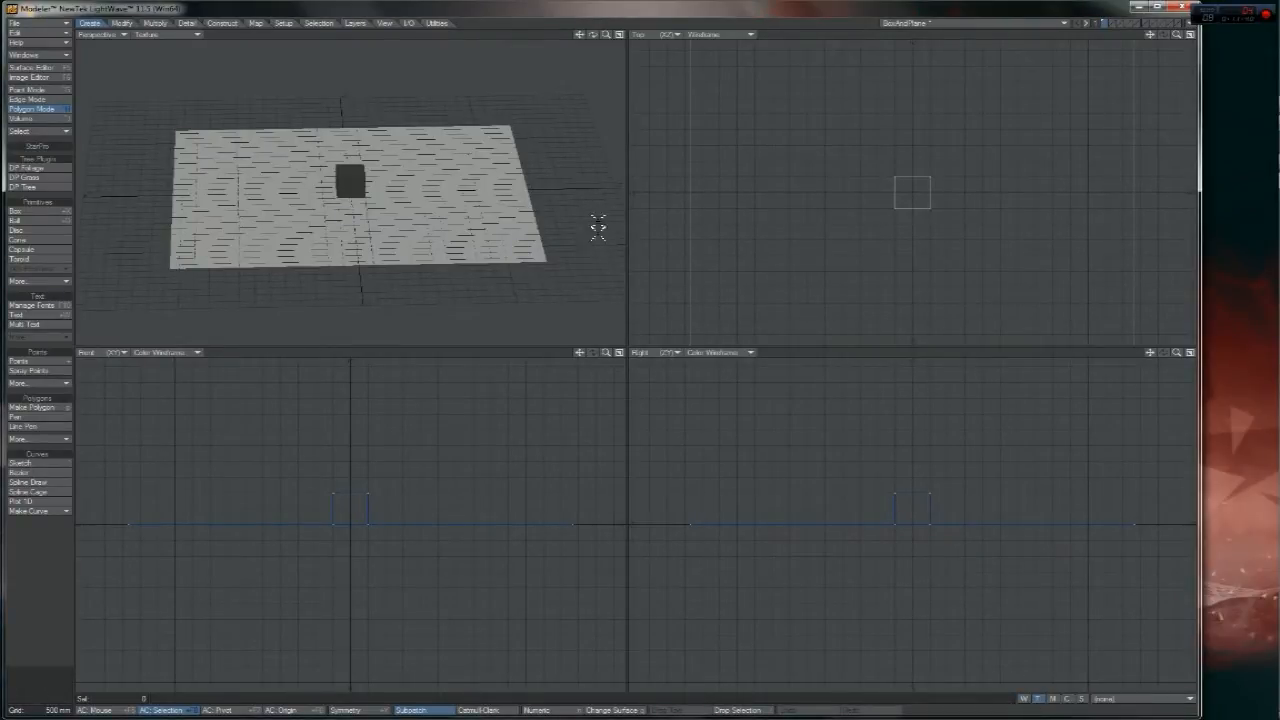
pyautogui.click(1150, 699)
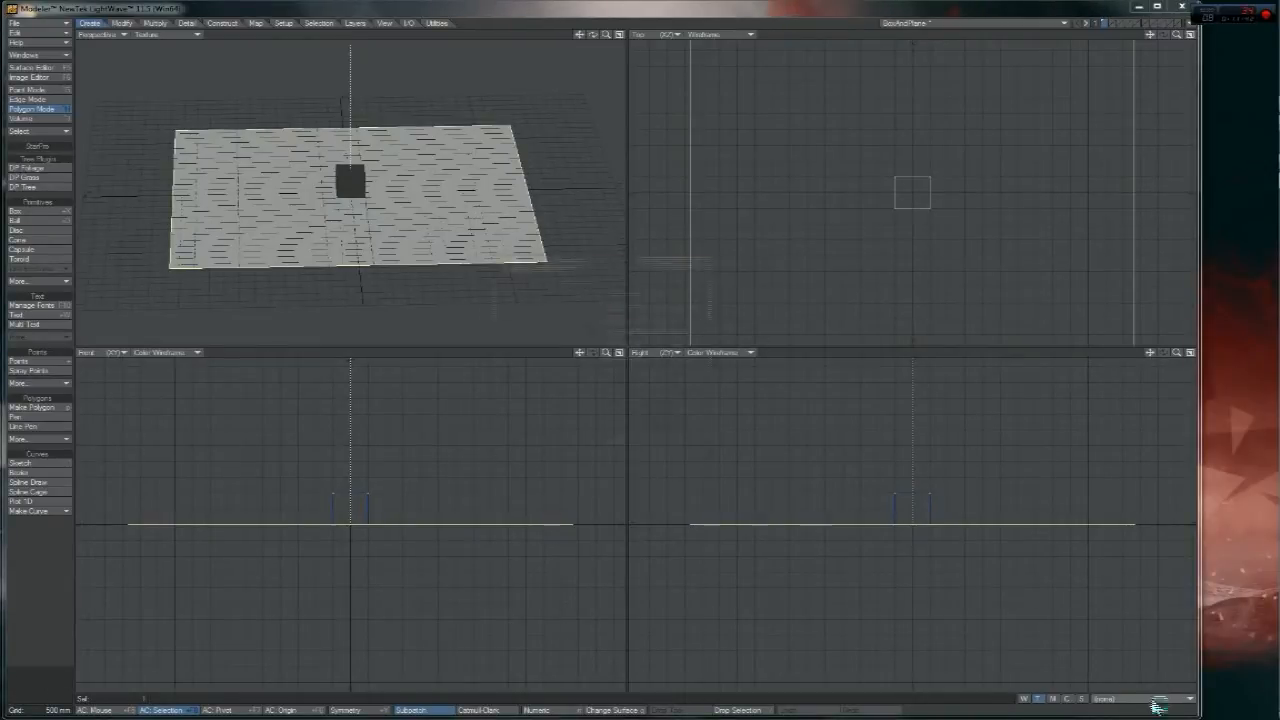
pyautogui.click(1152, 704)
pyautogui.click(640, 306)
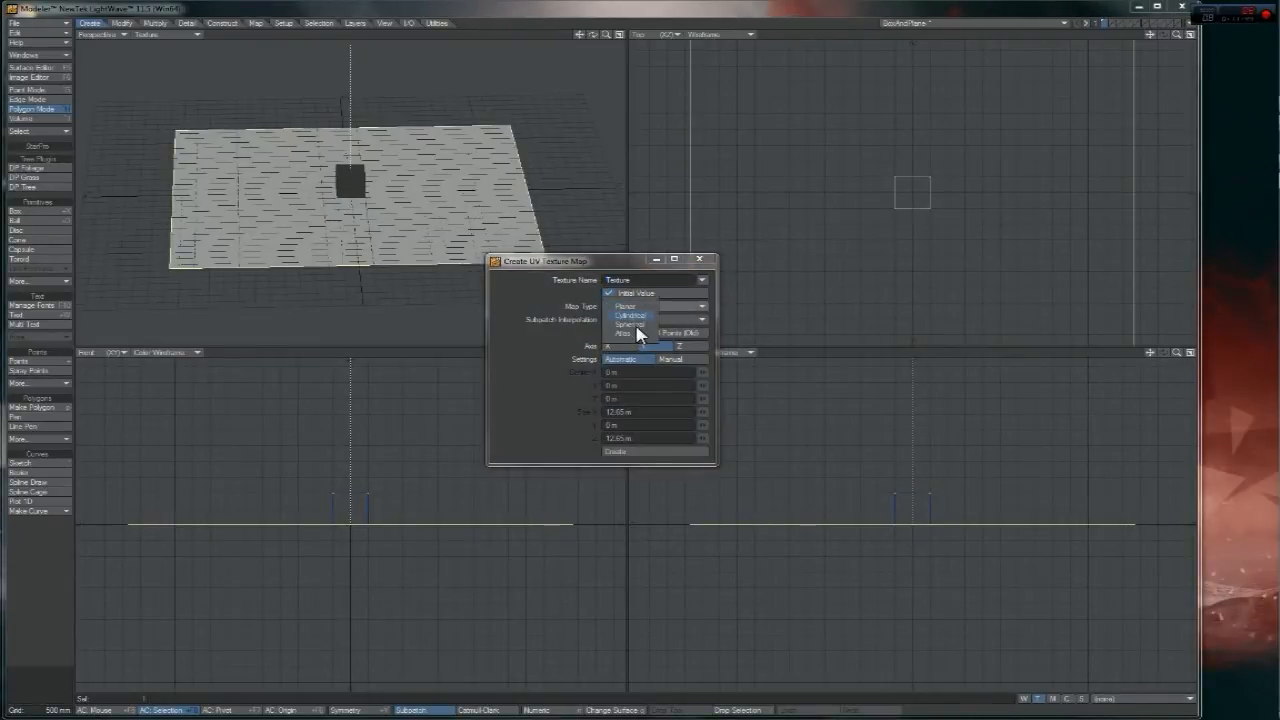
pyautogui.click(646, 338)
pyautogui.click(646, 458)
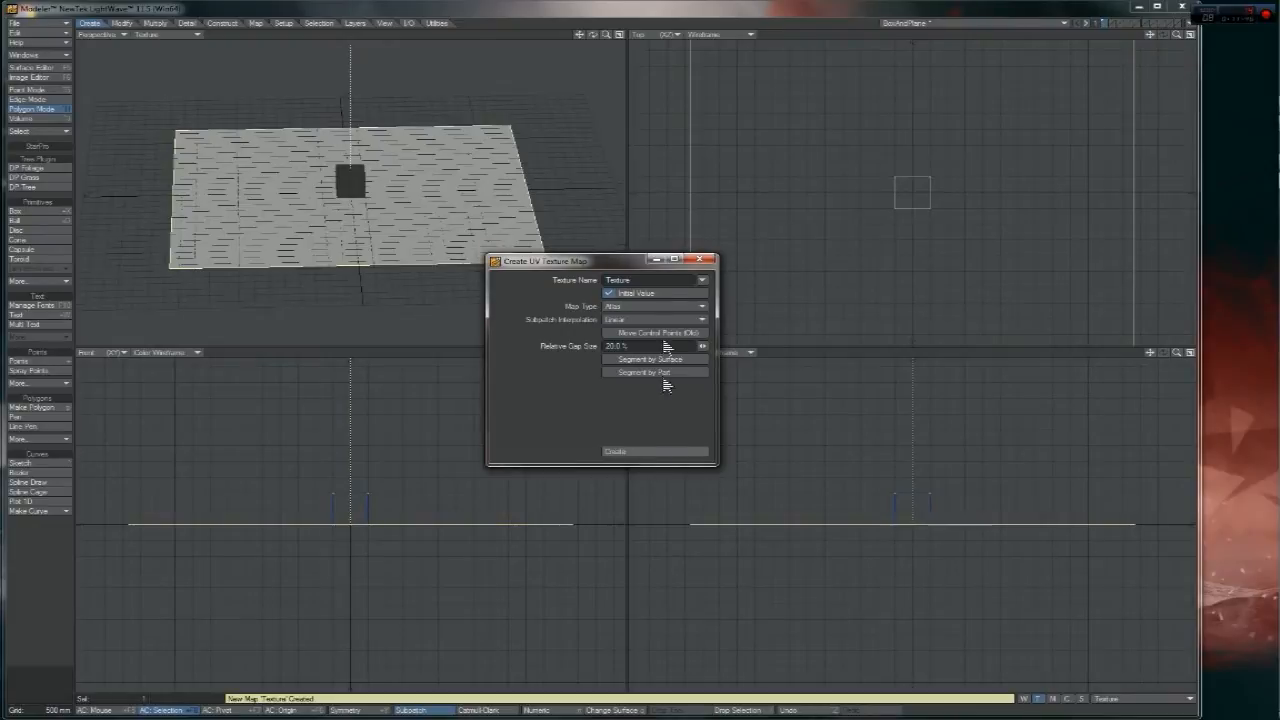
pyautogui.click(698, 259)
pyautogui.click(478, 295)
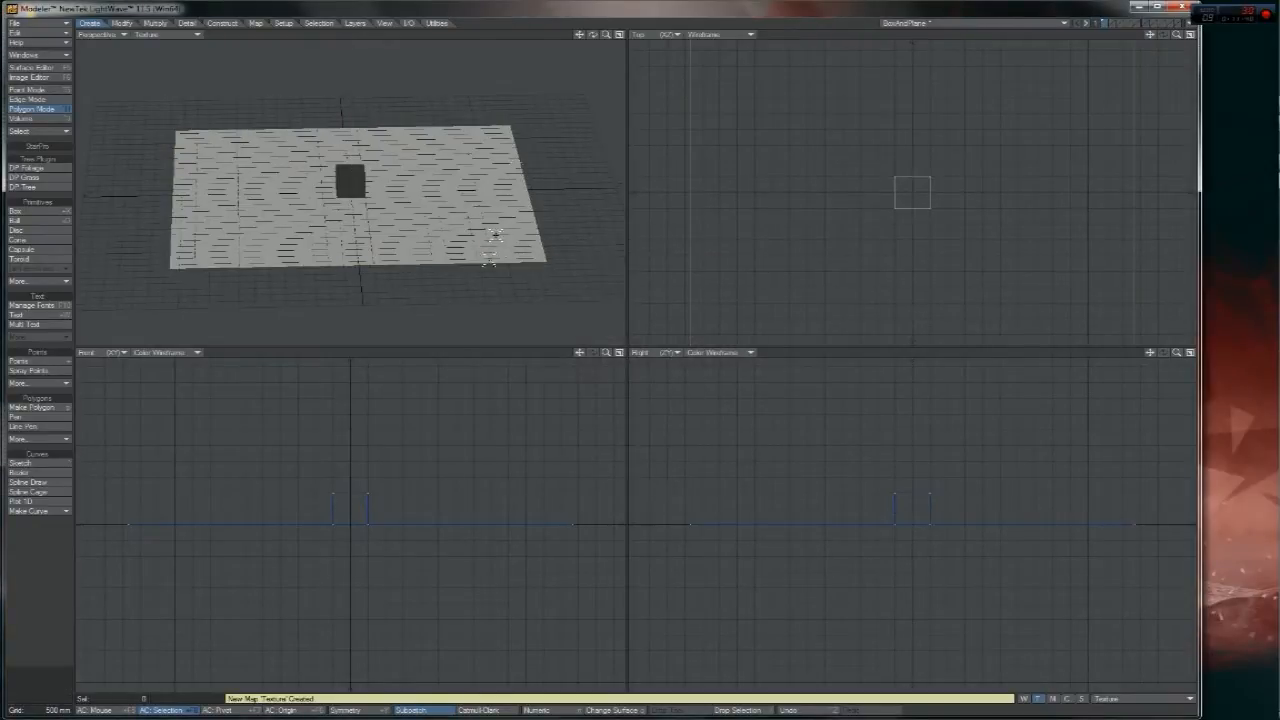
pyautogui.moveTo(607, 36); pyautogui.dragTo(474, 197)
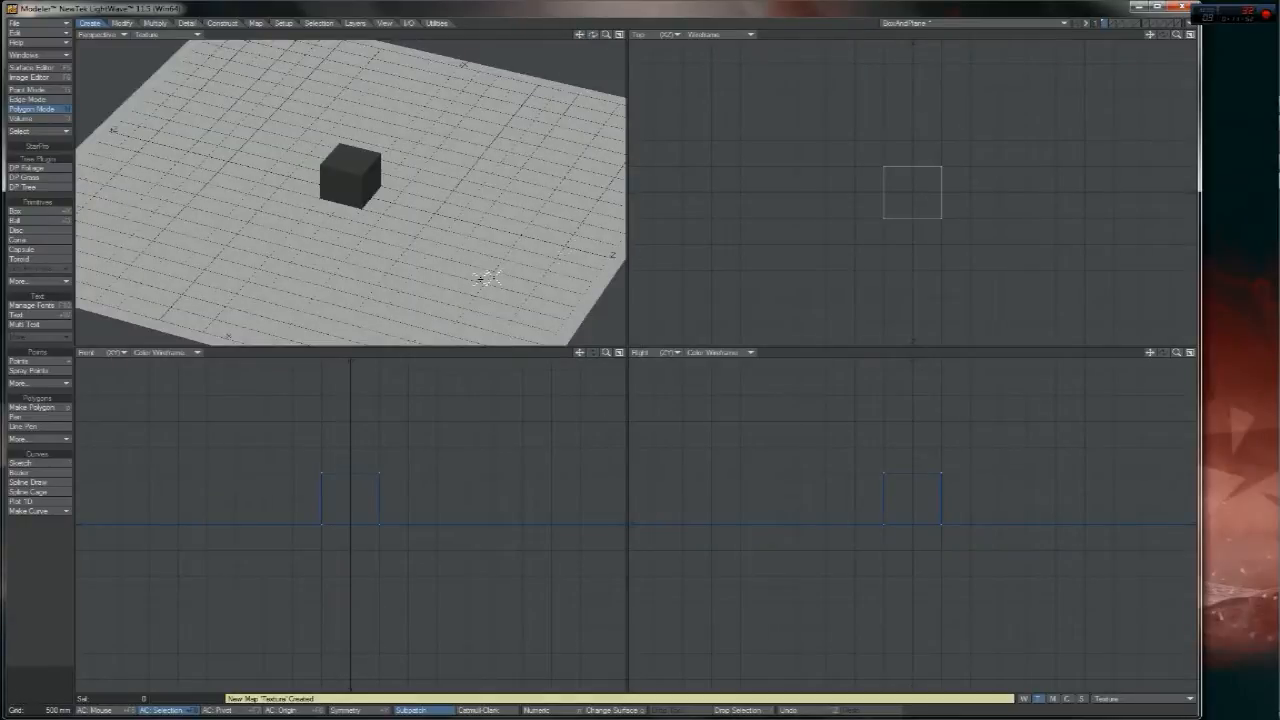
pyautogui.click(521, 231)
pyautogui.press('t')
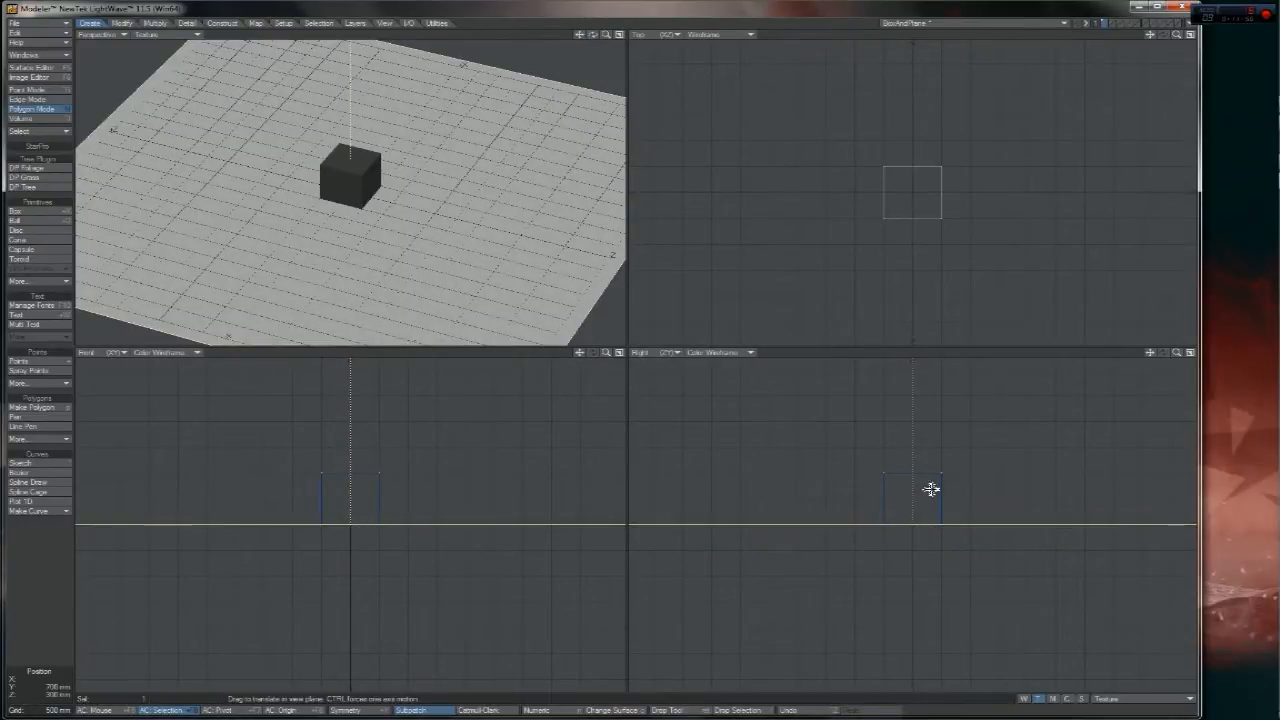
pyautogui.moveTo(384, 198); pyautogui.dragTo(546, 207)
pyautogui.hotkey('ctrl', 'z')
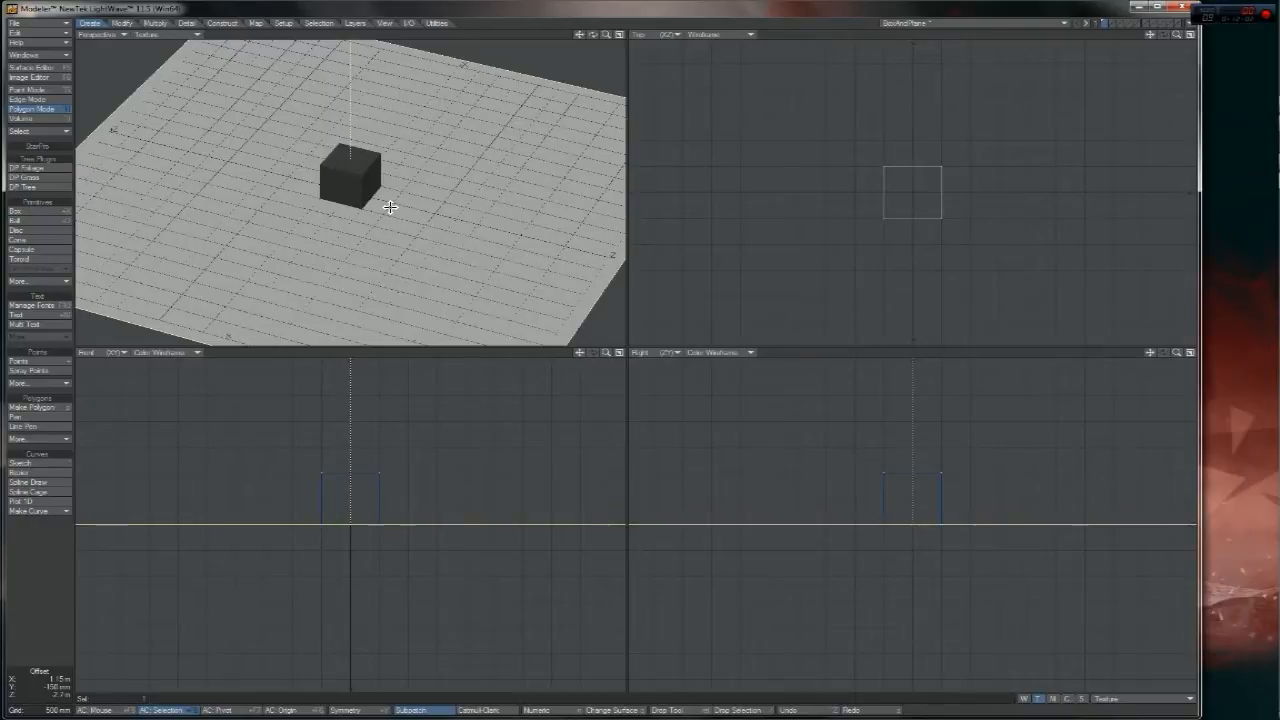
pyautogui.moveTo(357, 520)
pyautogui.keyDown('ctrl'); pyautogui.mouseDown()
pyautogui.moveTo(576, 520)
pyautogui.moveTo(362, 520)
pyautogui.mouseUp(); pyautogui.keyUp('ctrl')
pyautogui.hotkey('ctrl', 'z')
pyautogui.press('space')
pyautogui.moveTo(440, 487); pyautogui.dragTo(444, 563)
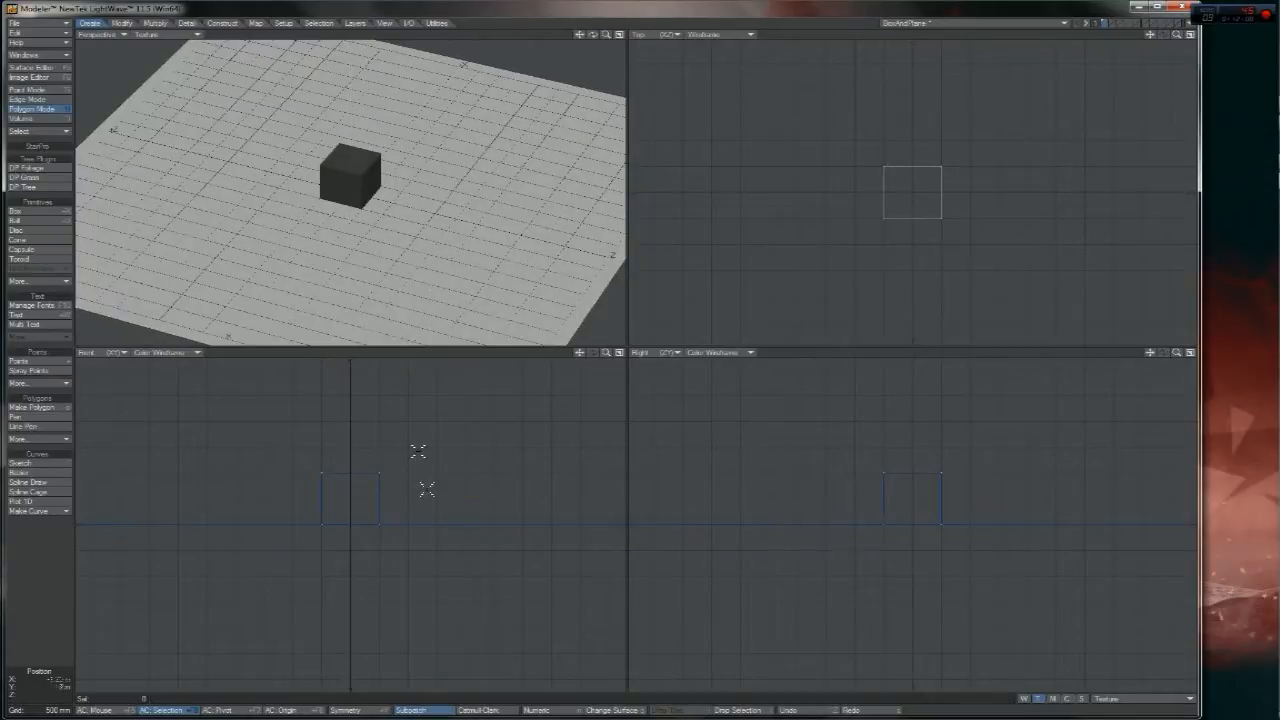
pyautogui.keyDown('alt'); pyautogui.moveTo(350, 200); pyautogui.dragTo(430, 172); pyautogui.keyUp('alt')
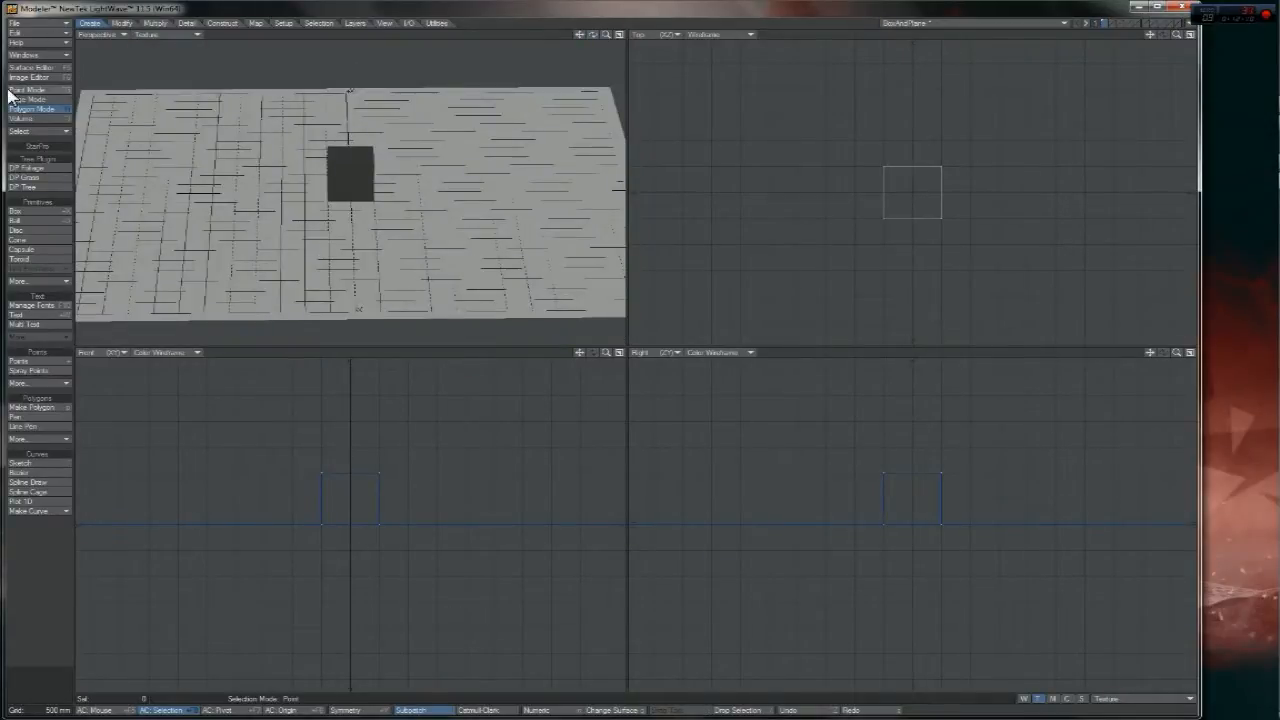
pyautogui.click(28, 67)
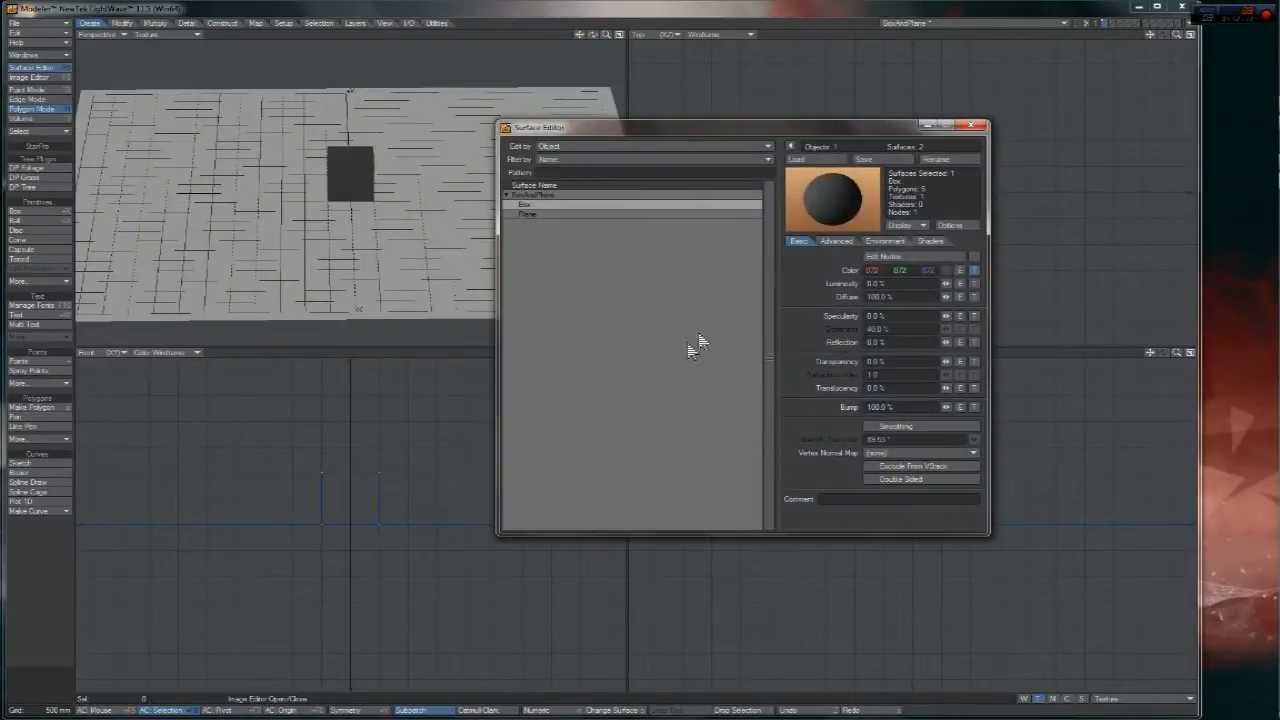
# - Add a colour texture to the Box surface with Cubic projection
pyautogui.click(974, 271)
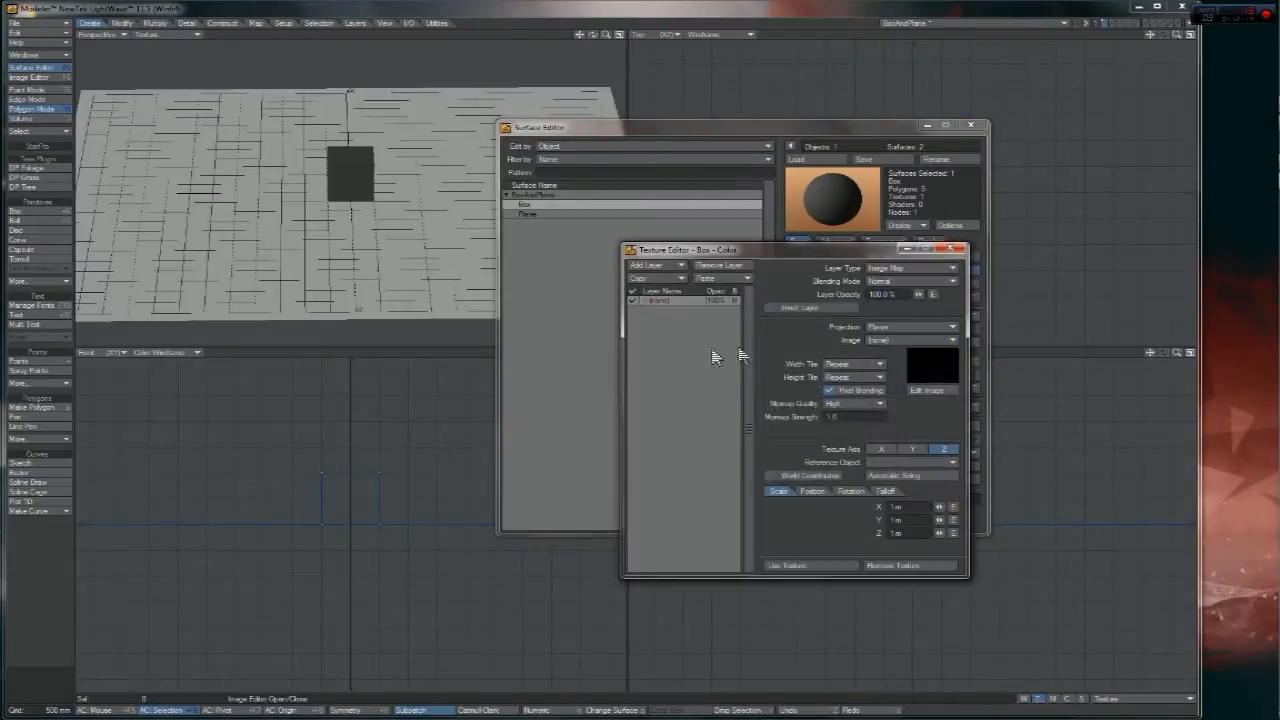
pyautogui.click(903, 327)
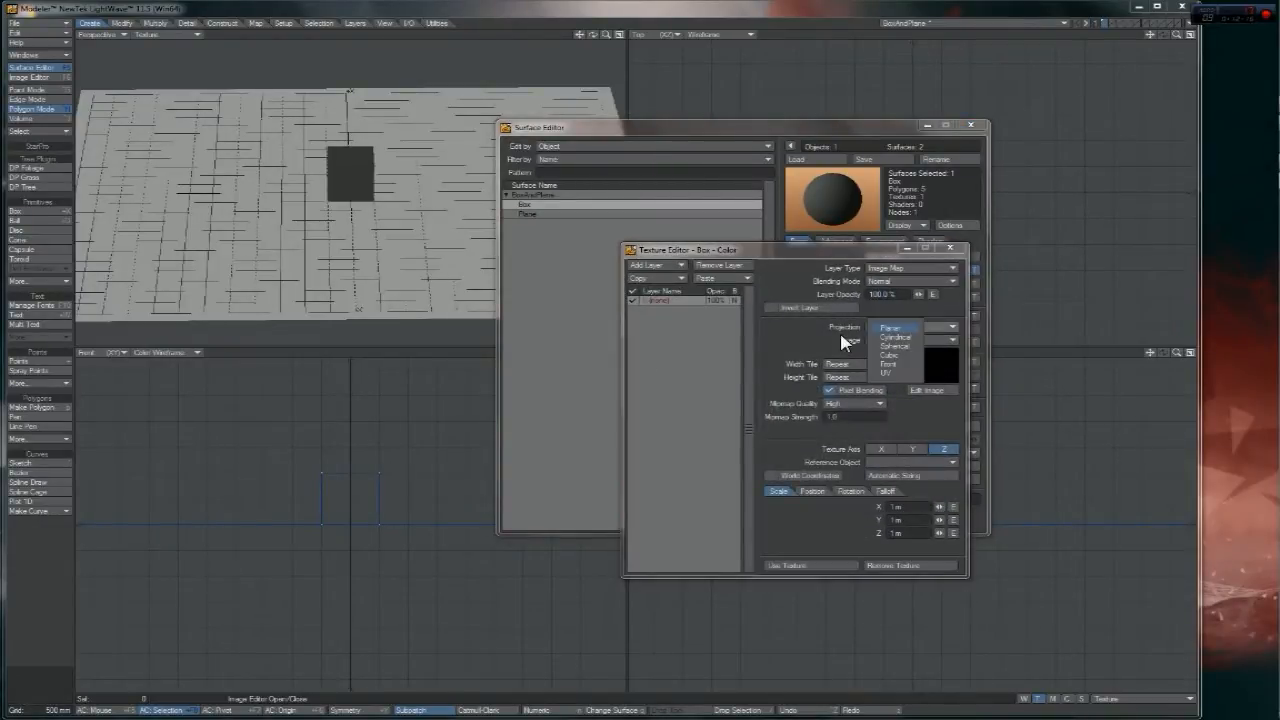
pyautogui.click(895, 355)
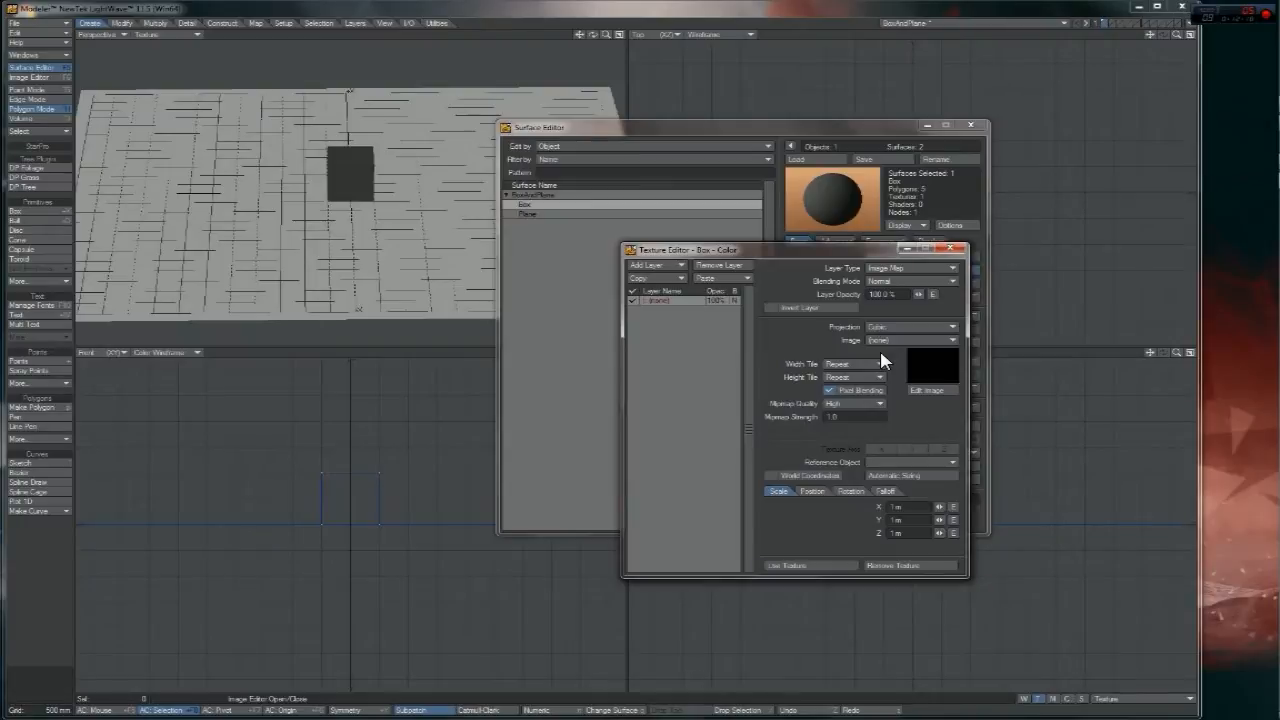
pyautogui.moveTo(606, 35); pyautogui.dragTo(670, 35)
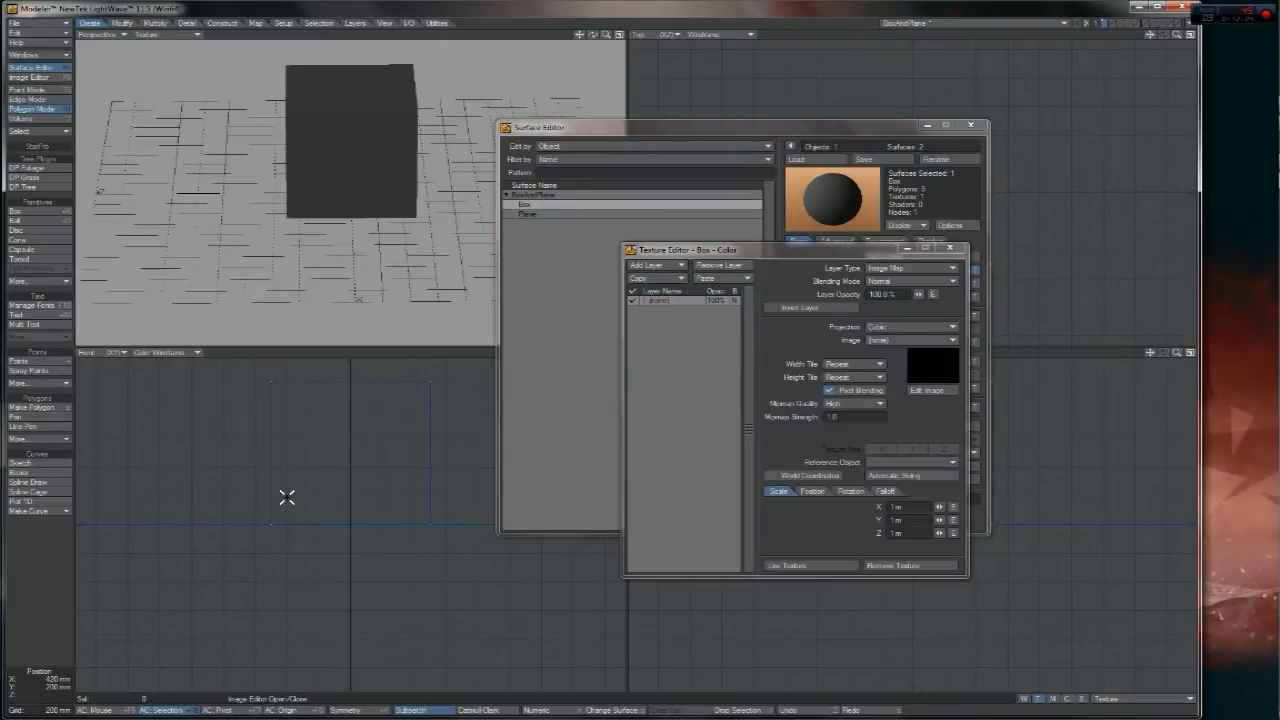
pyautogui.click(909, 510)
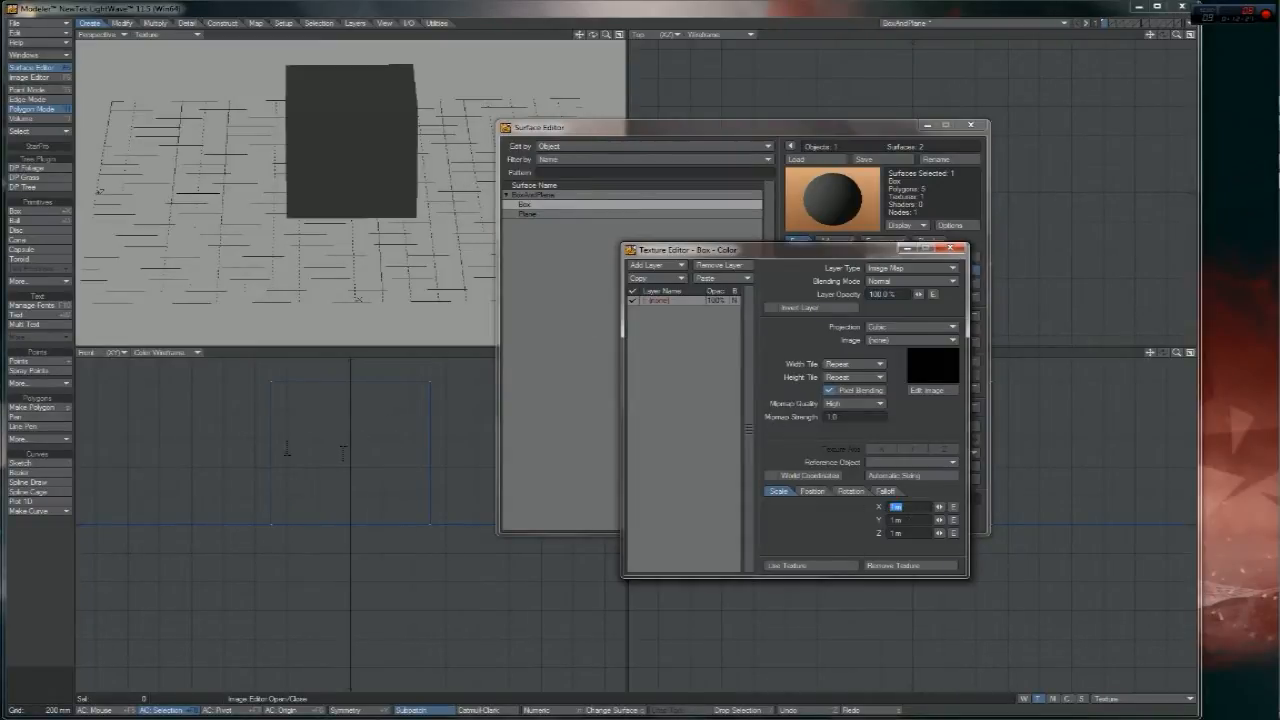
# - Remove that texture, start a new colour texture, and choose to load an image file
pyautogui.click(905, 341)
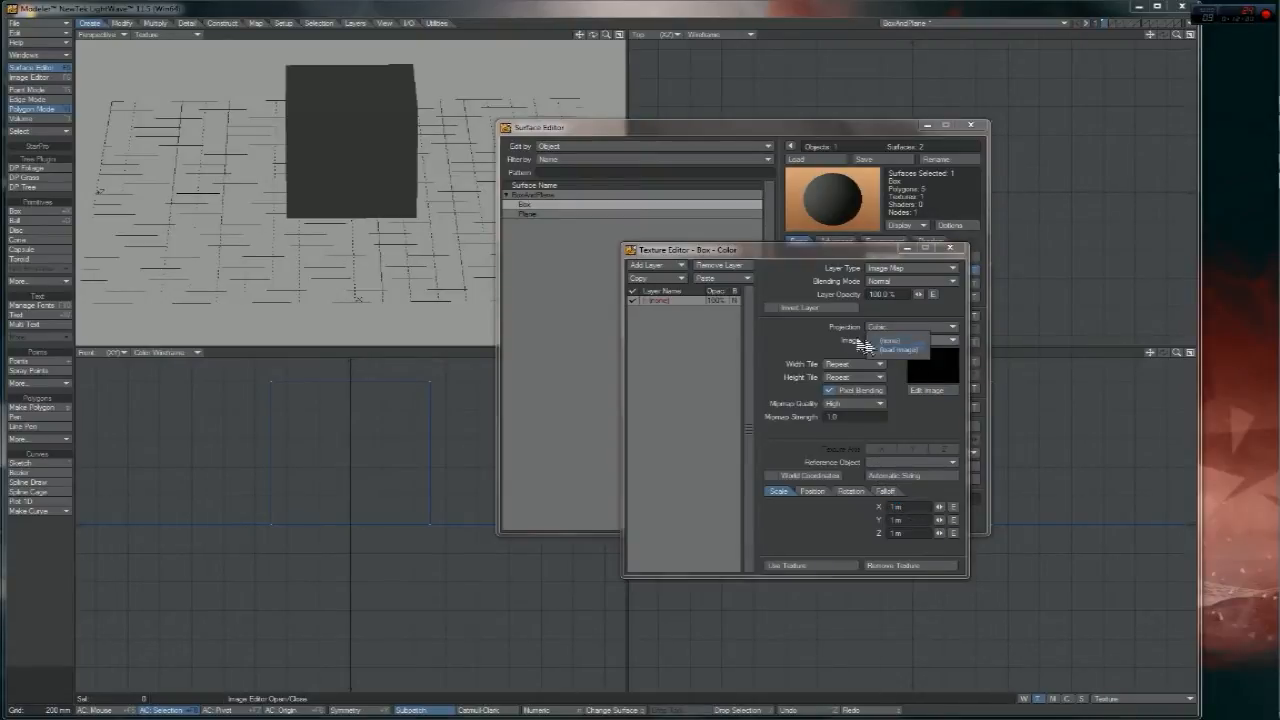
pyautogui.click(880, 341)
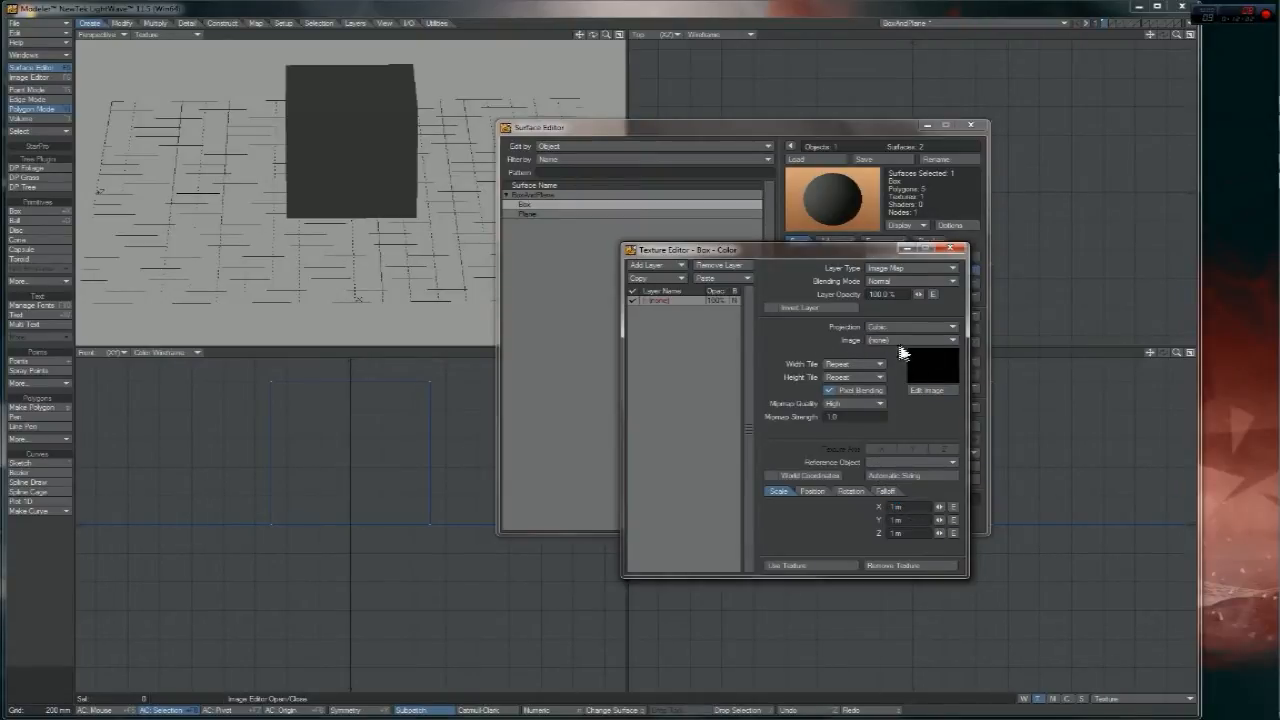
pyautogui.click(900, 564)
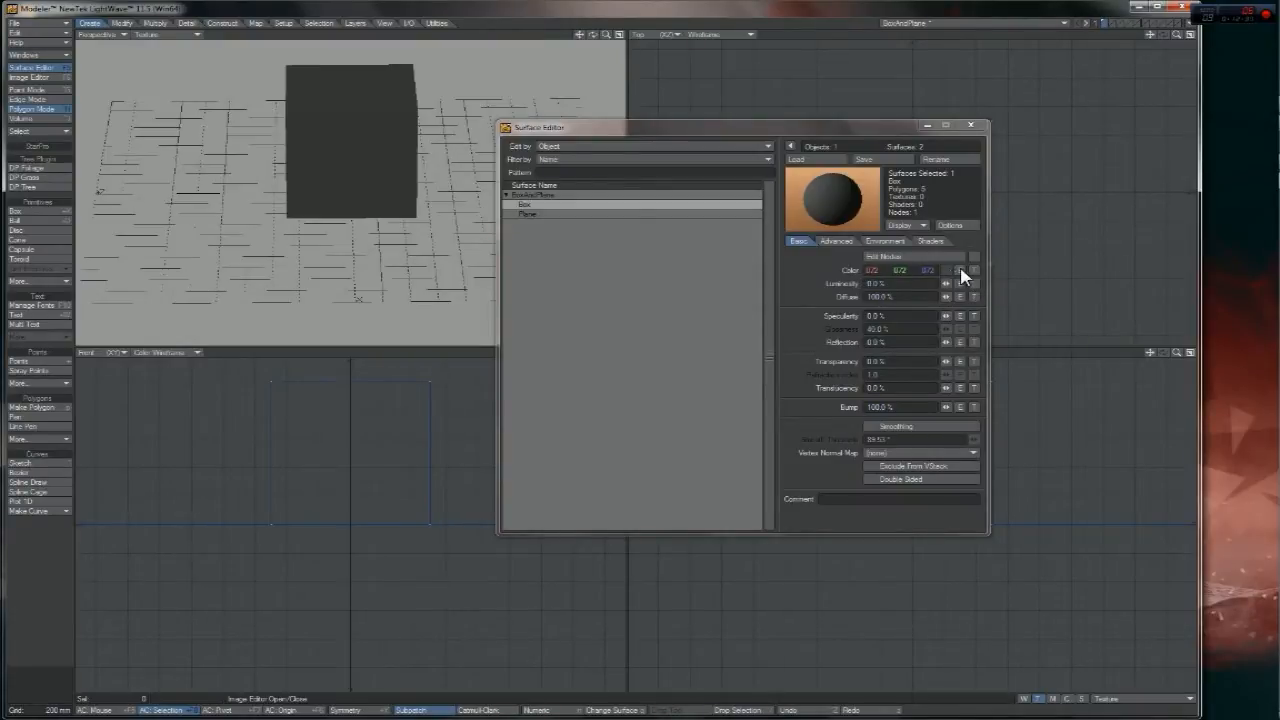
pyautogui.click(972, 270)
pyautogui.click(905, 341)
pyautogui.click(912, 348)
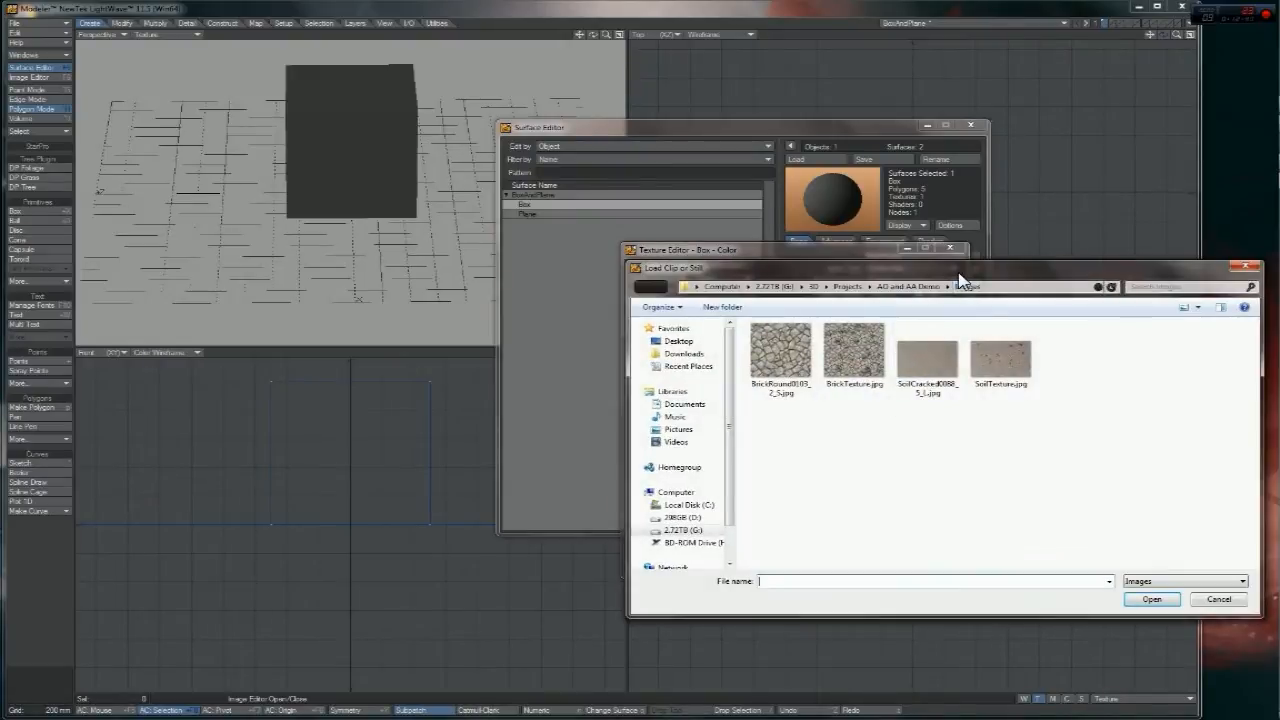
# - Load BrickTexture.jpg as the Box surface's colour image
pyautogui.moveTo(958, 274); pyautogui.dragTo(733, 274)
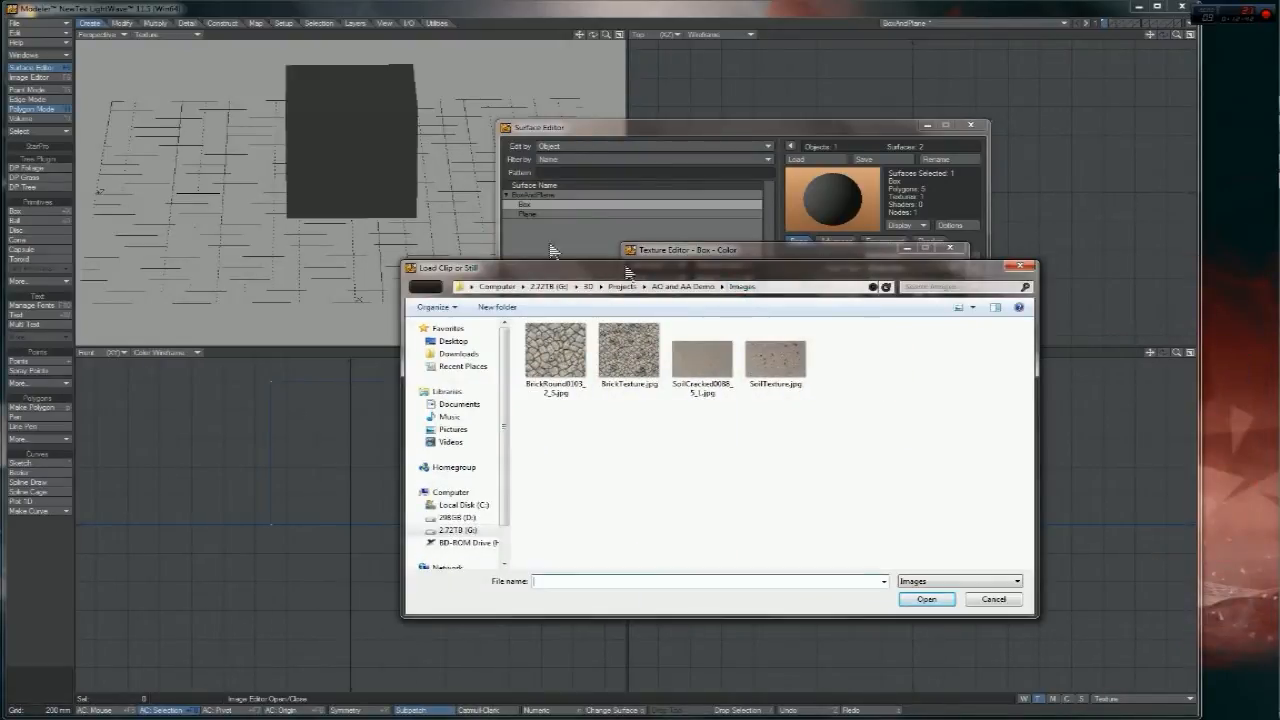
pyautogui.click(38, 32)
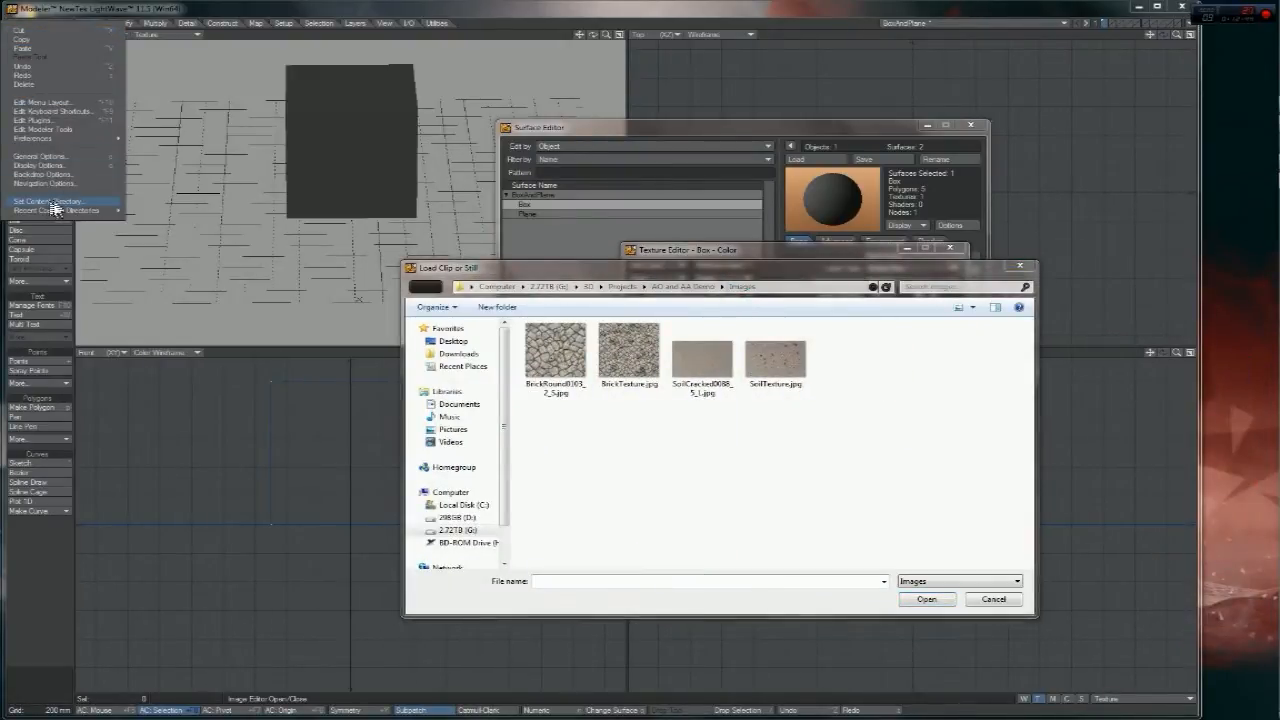
pyautogui.click(714, 443)
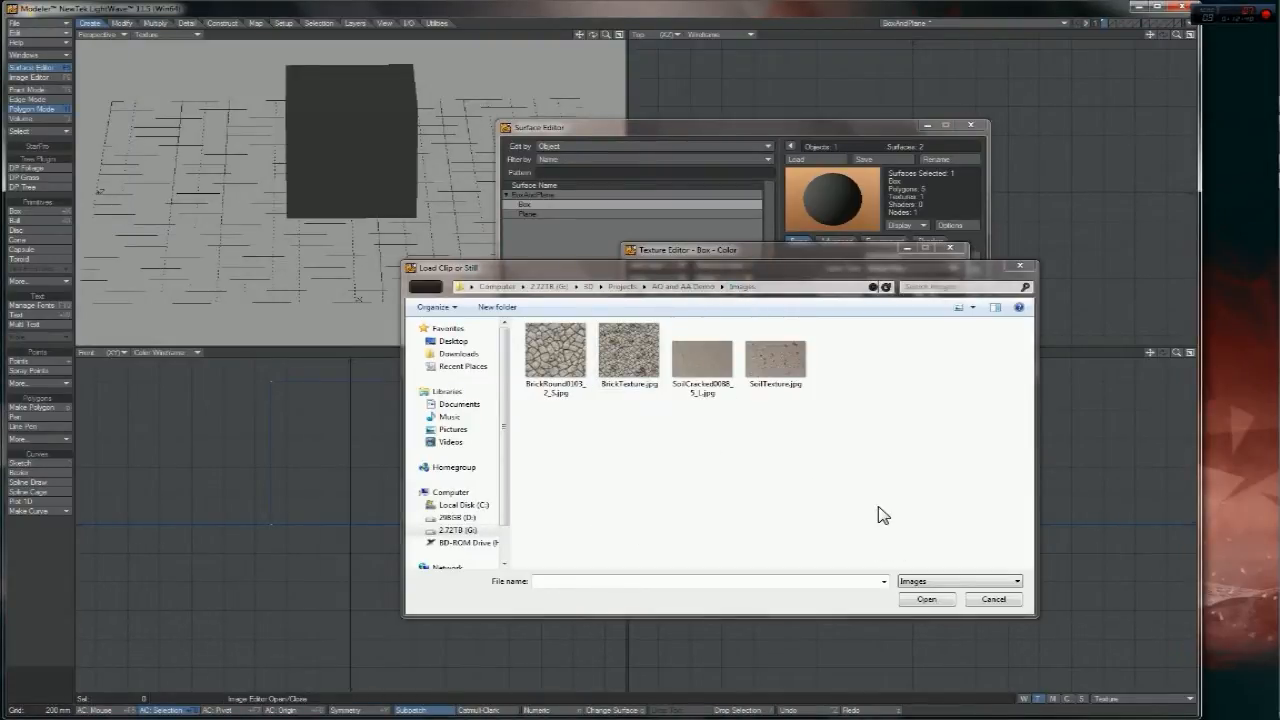
pyautogui.moveTo(737, 284); pyautogui.dragTo(819, 270)
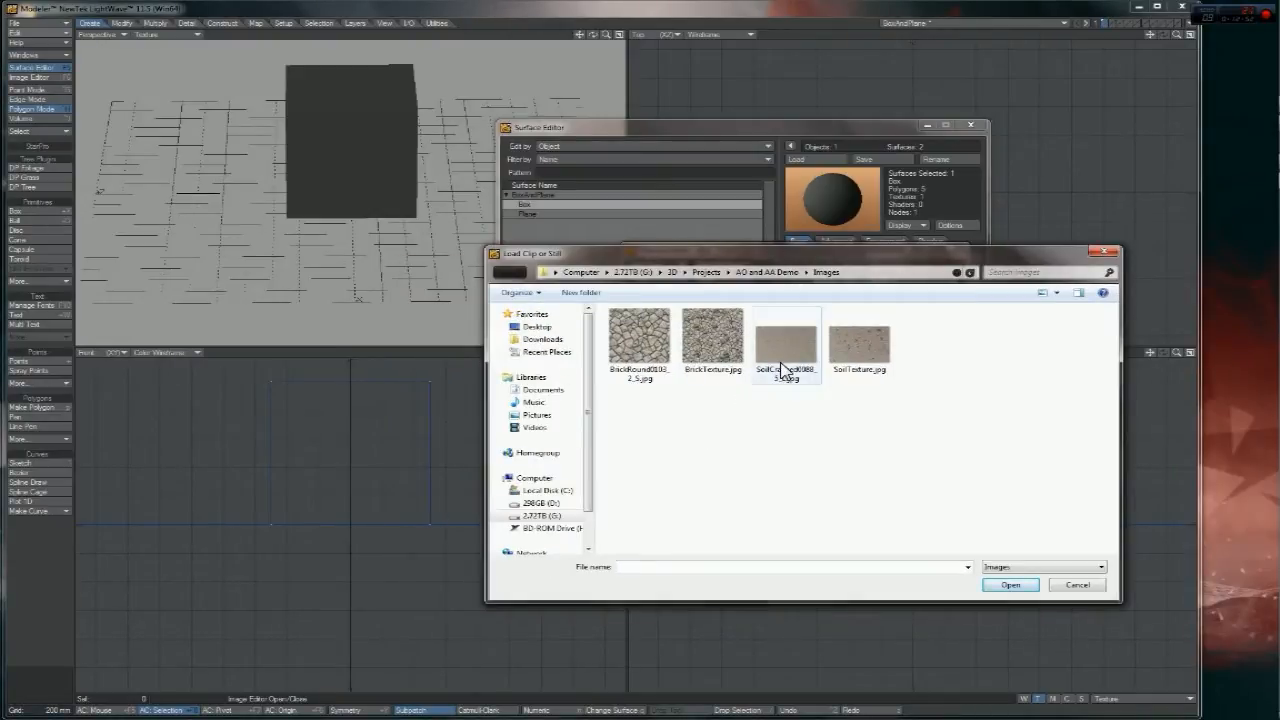
pyautogui.doubleClick(713, 338)
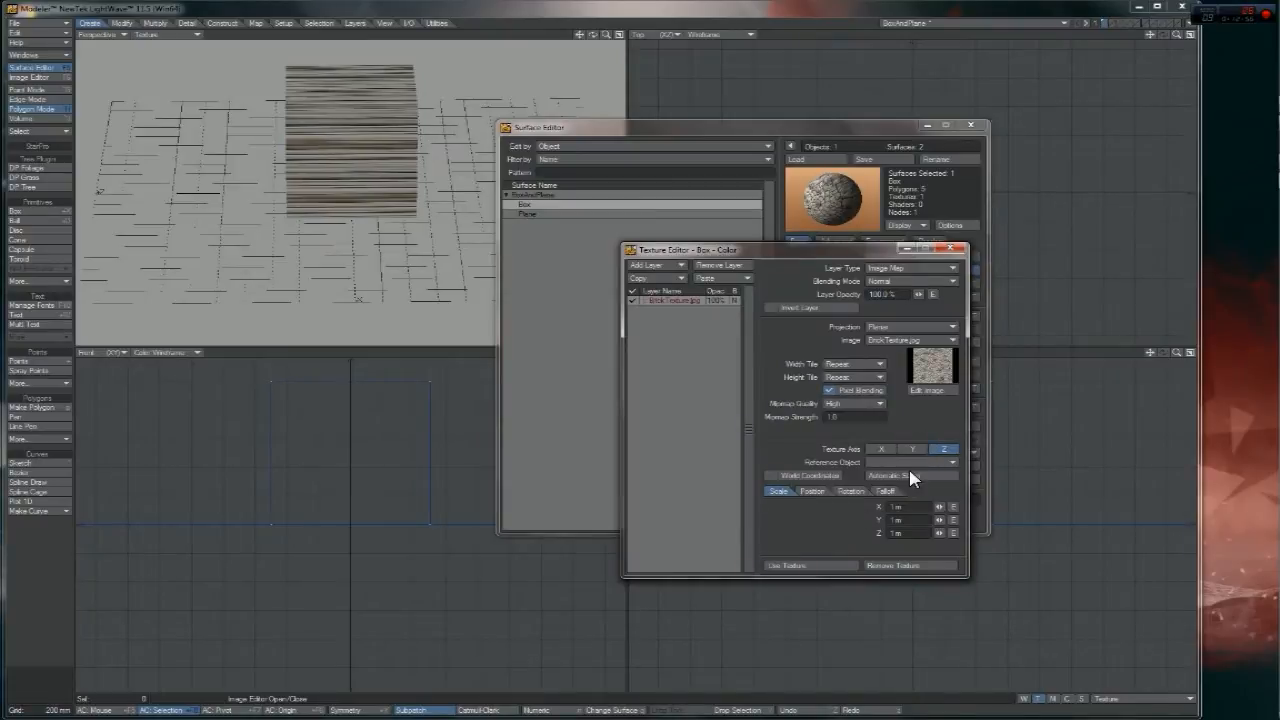
# - Set the brick colour texture to Cubic projection, apply it, and zoom in on the box
pyautogui.click(898, 327)
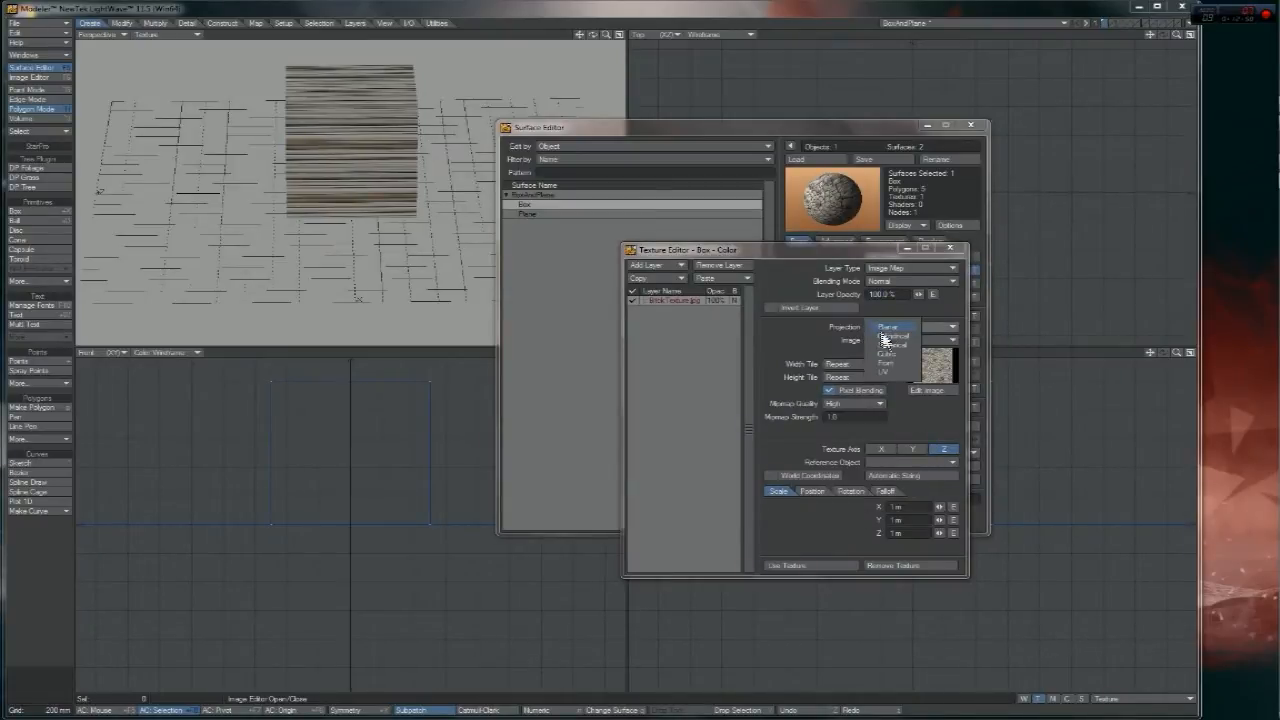
pyautogui.click(891, 352)
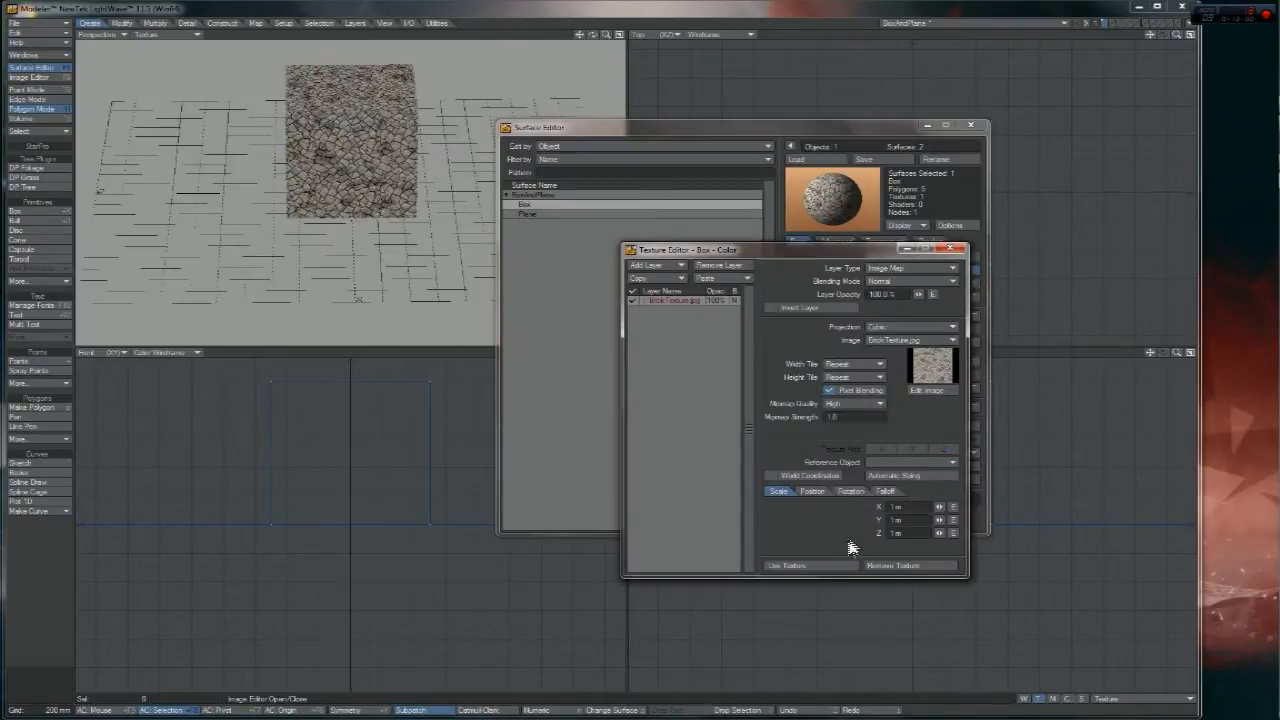
pyautogui.click(815, 565)
pyautogui.moveTo(606, 35); pyautogui.dragTo(640, 38)
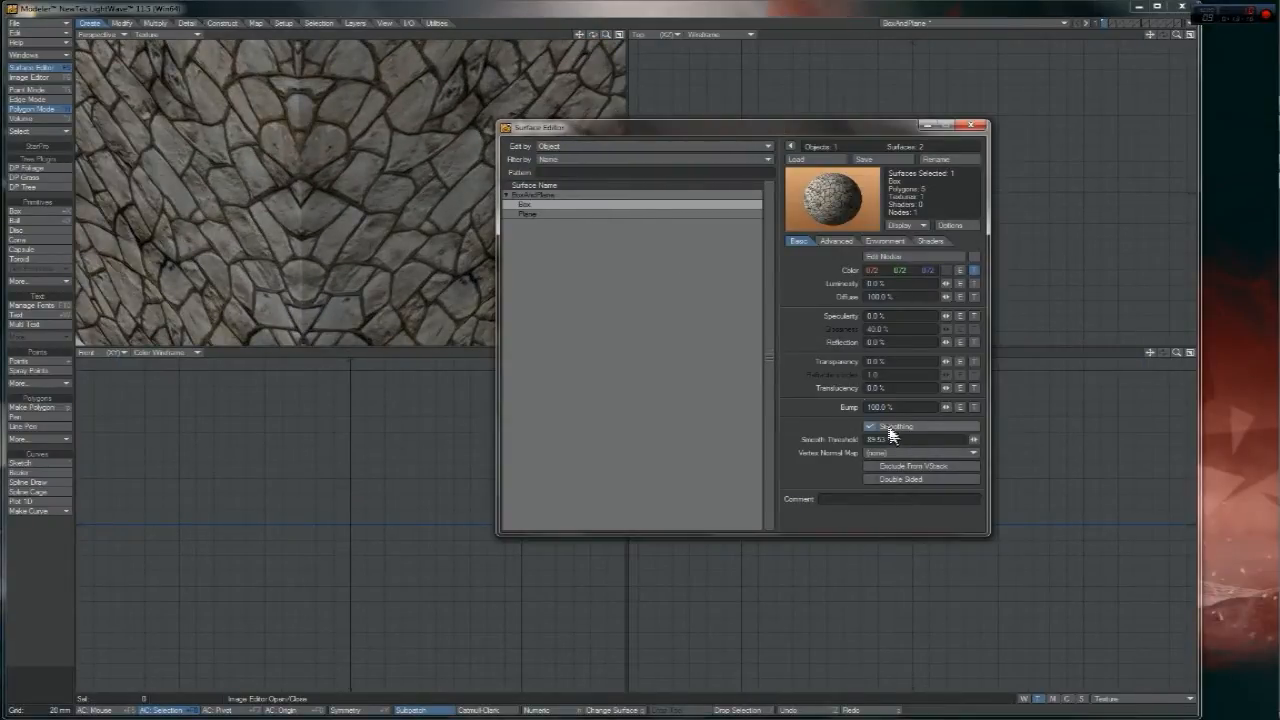
pyautogui.moveTo(612, 36); pyautogui.dragTo(568, 57)
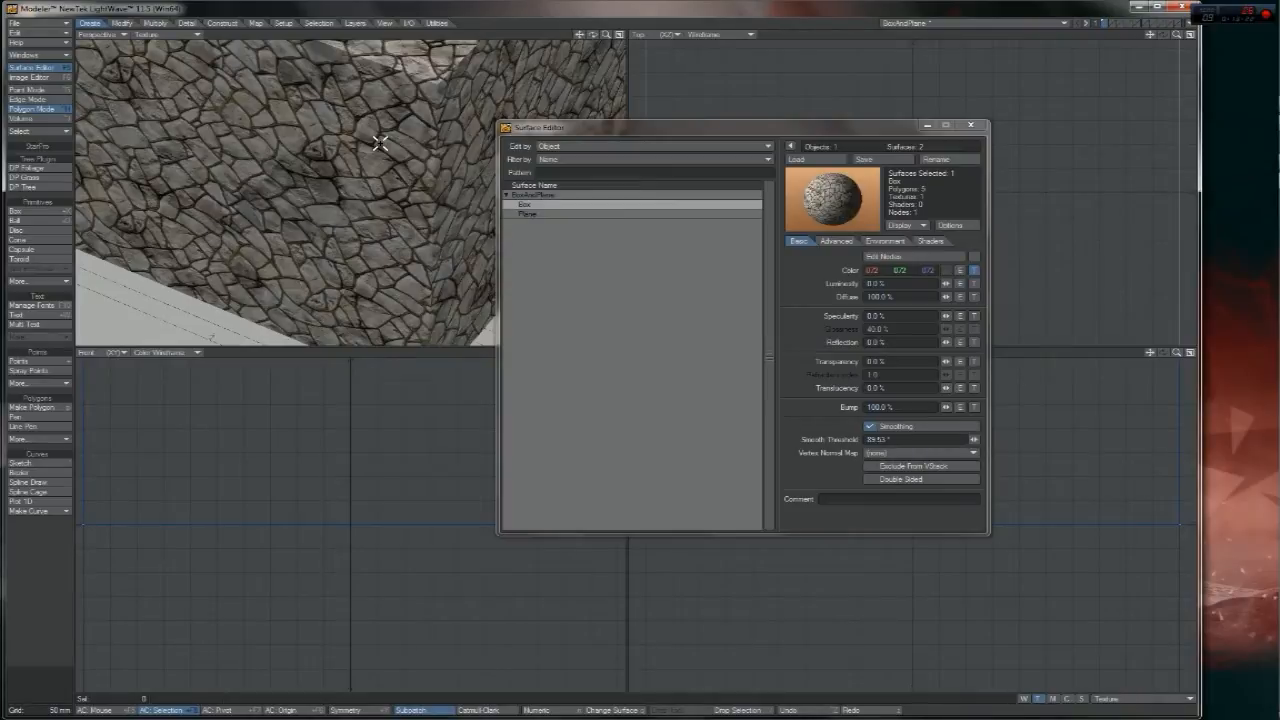
pyautogui.moveTo(593, 35); pyautogui.dragTo(358, 187)
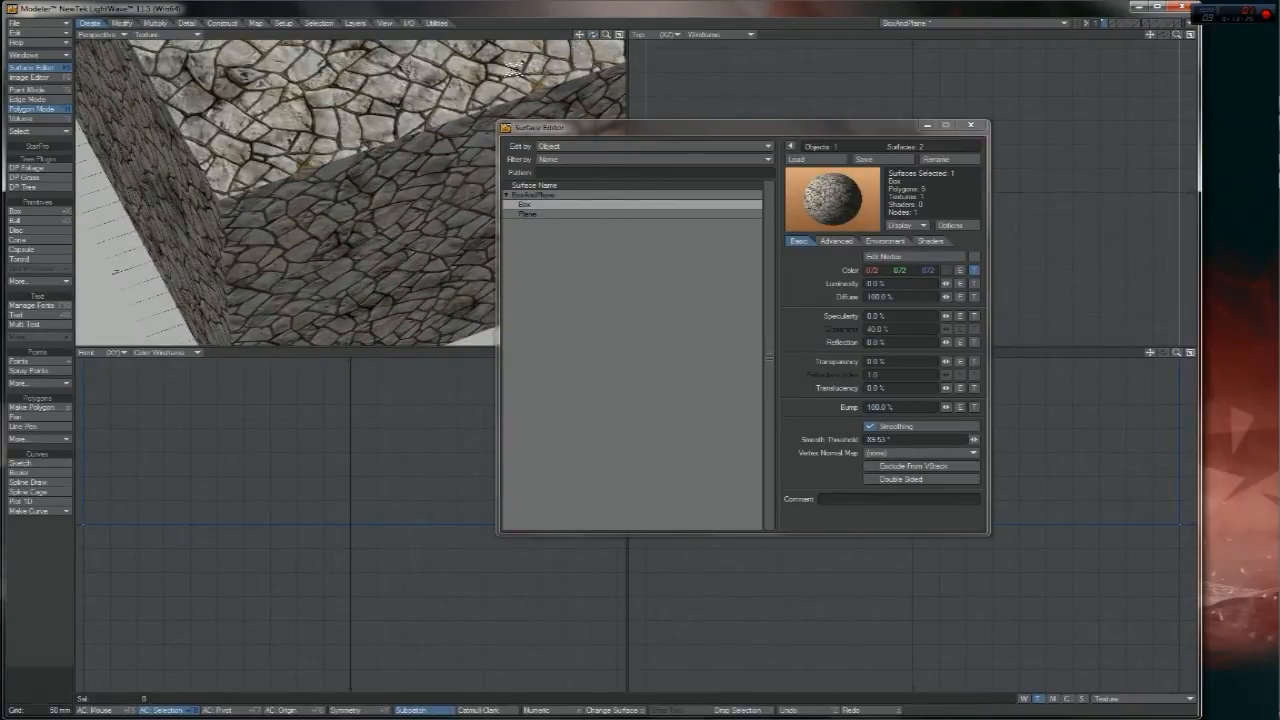
pyautogui.moveTo(594, 35)
pyautogui.mouseDown()
pyautogui.moveTo(530, 42)
pyautogui.moveTo(545, 65)
pyautogui.moveTo(598, 40)
pyautogui.mouseUp()
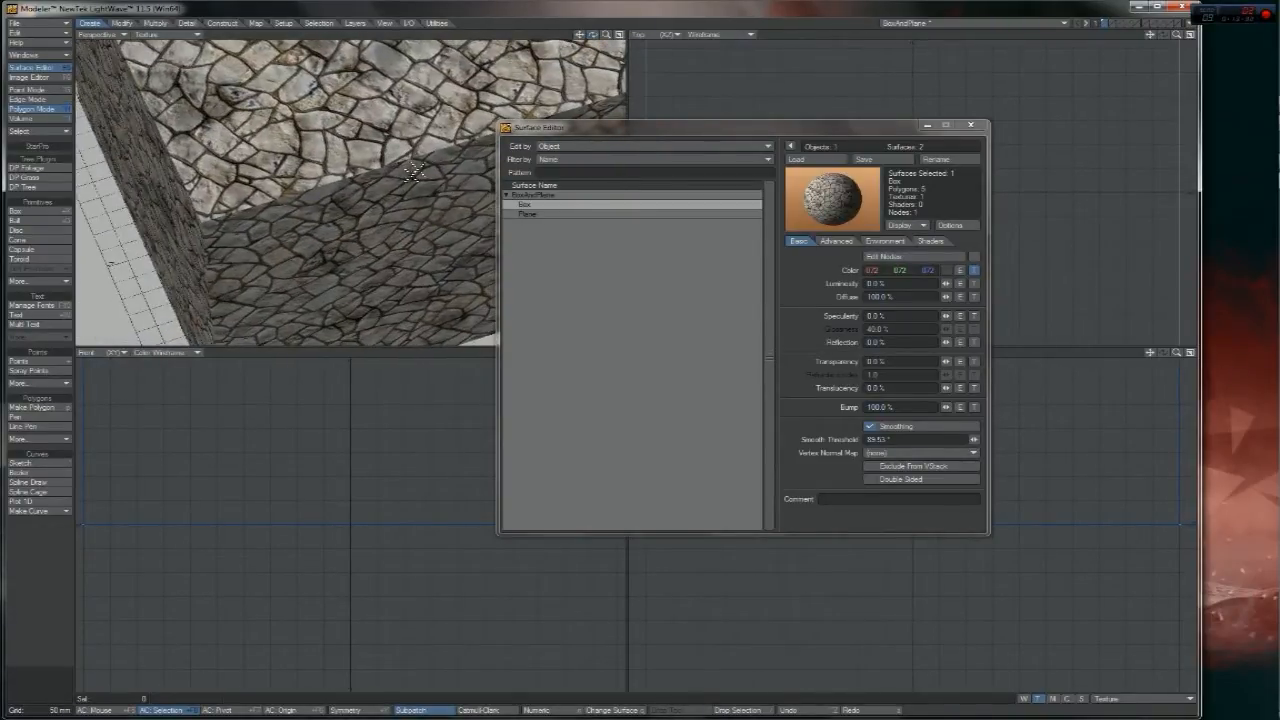
pyautogui.moveTo(585, 36)
pyautogui.mouseDown()
pyautogui.moveTo(562, 50)
pyautogui.moveTo(590, 38)
pyautogui.moveTo(580, 42)
pyautogui.mouseUp()
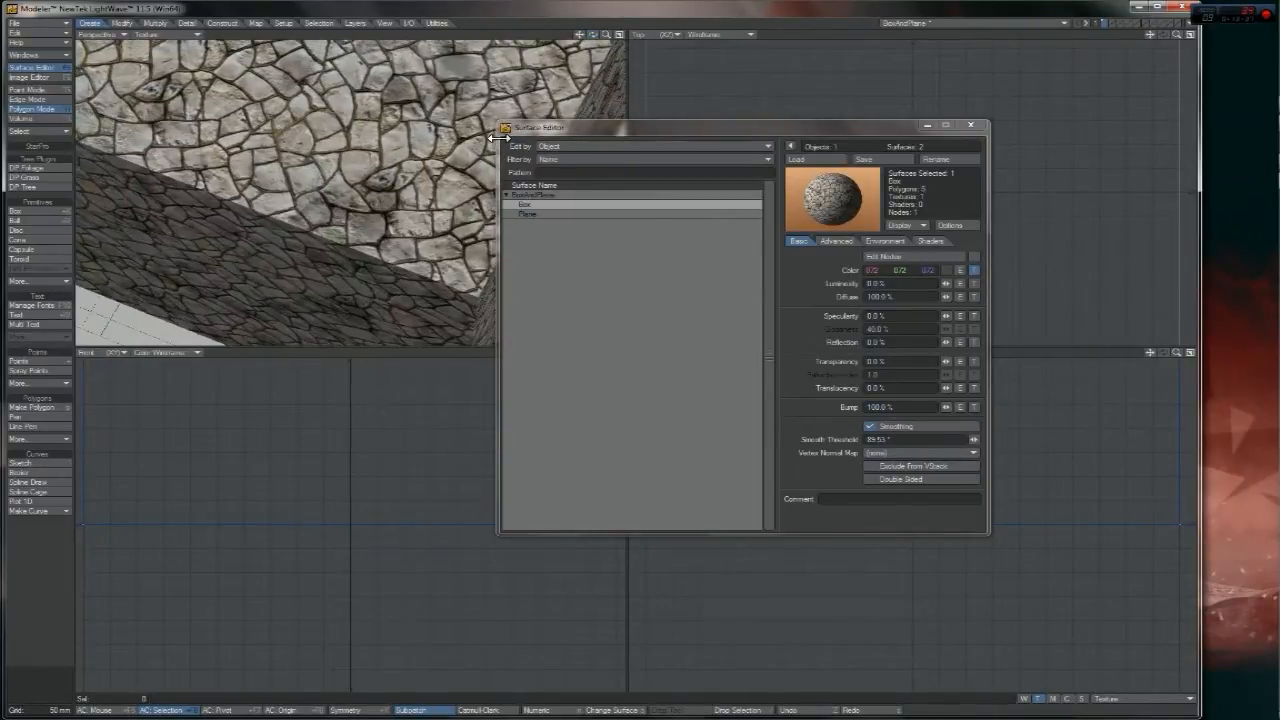
pyautogui.moveTo(594, 36); pyautogui.dragTo(429, 105)
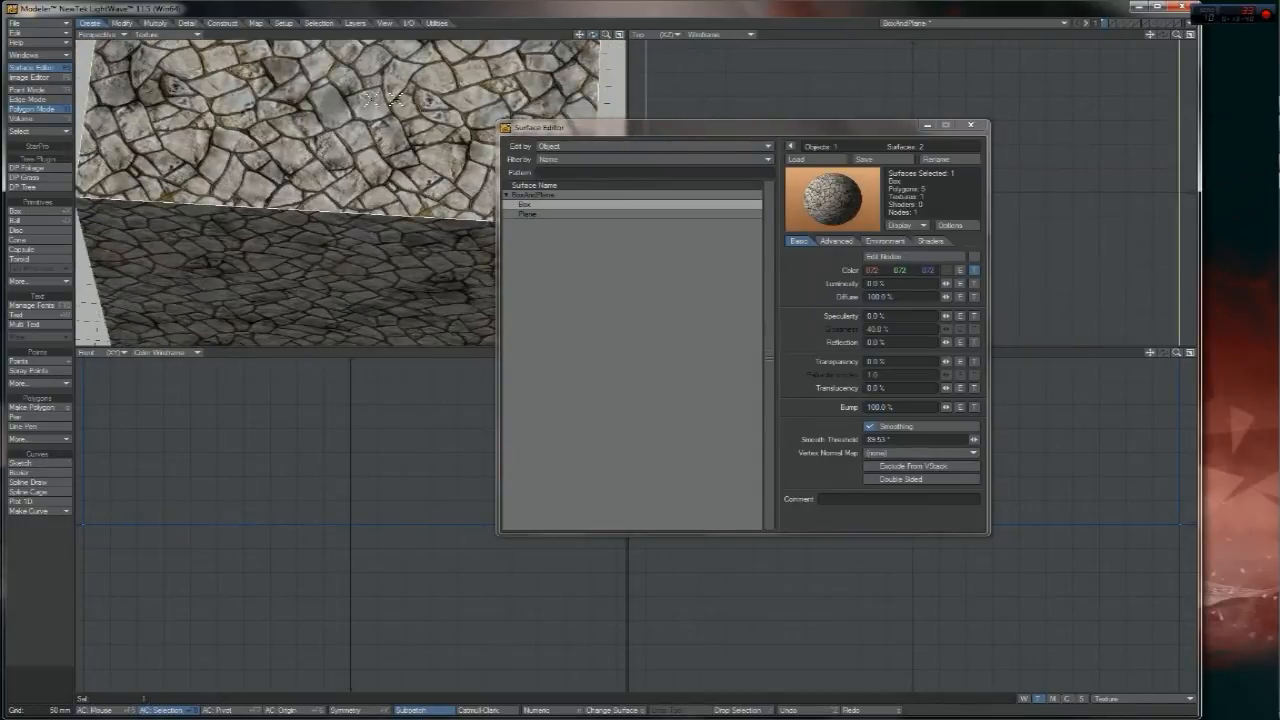
pyautogui.moveTo(397, 170); pyautogui.dragTo(512, 82)
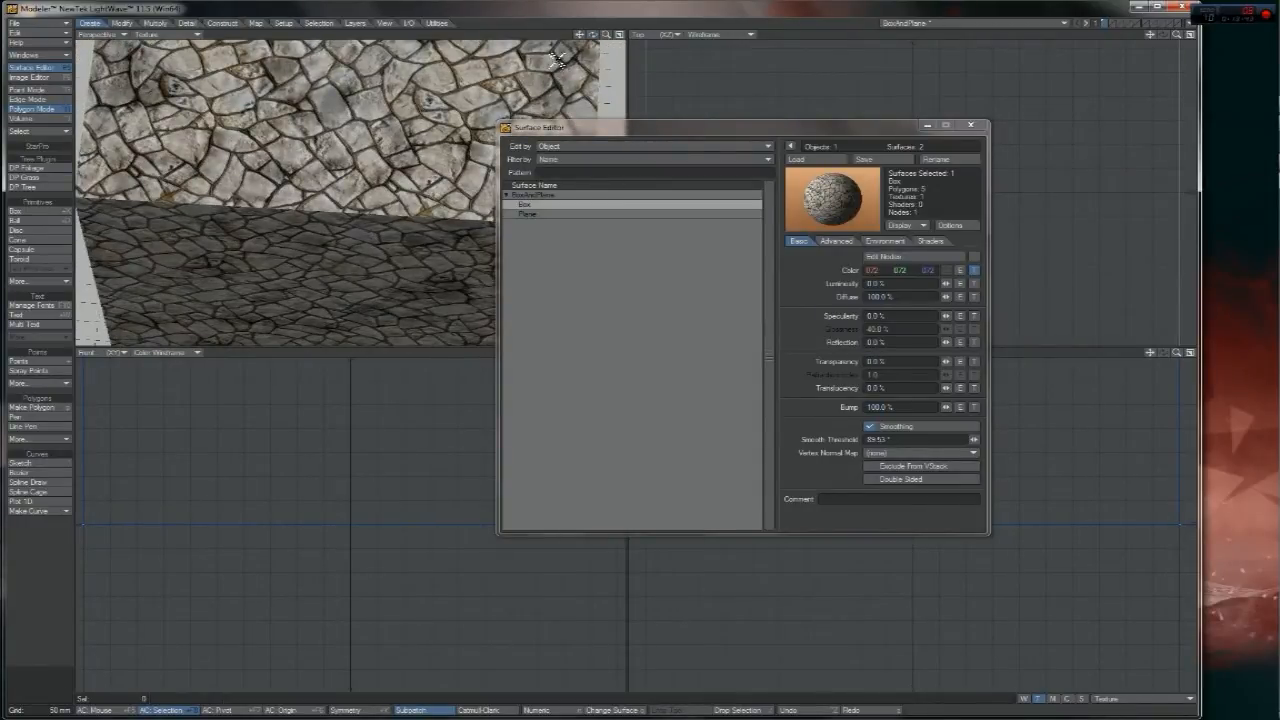
pyautogui.moveTo(593, 35)
pyautogui.mouseDown()
pyautogui.moveTo(520, 62)
pyautogui.moveTo(592, 35)
pyautogui.mouseUp()
pyautogui.click(491, 97)
pyautogui.click(491, 107)
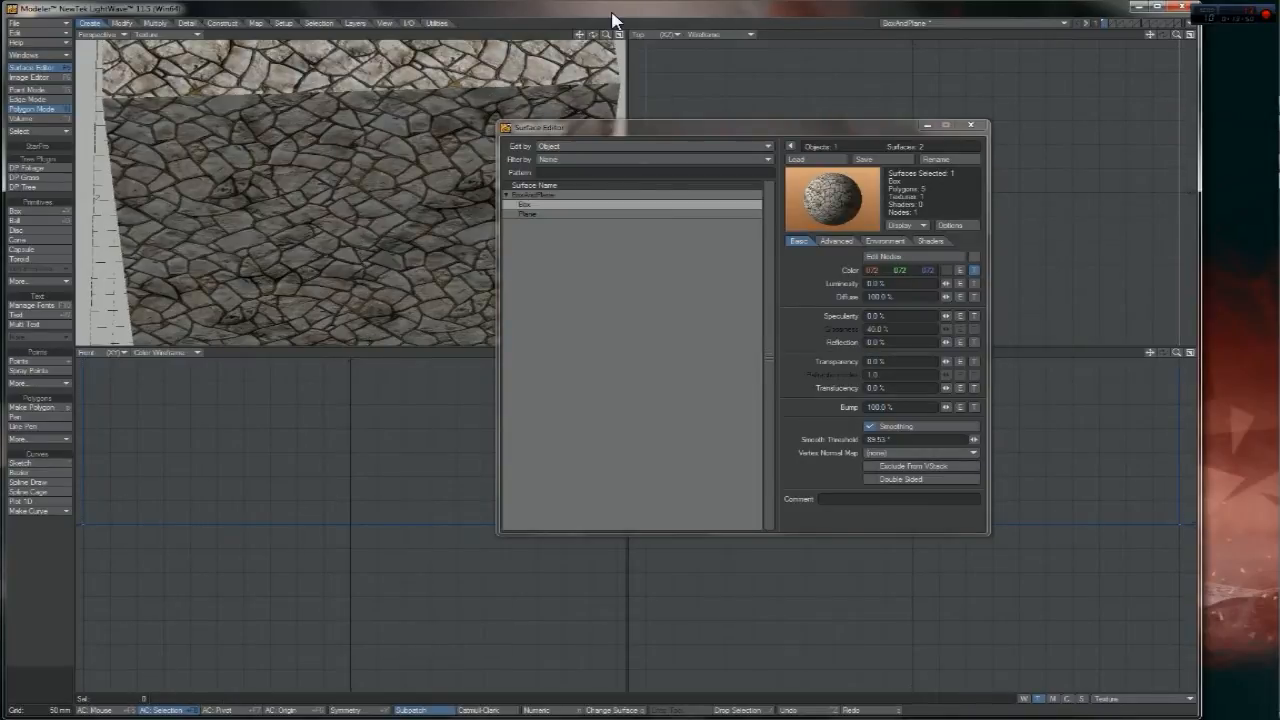
pyautogui.moveTo(593, 35); pyautogui.dragTo(677, 134)
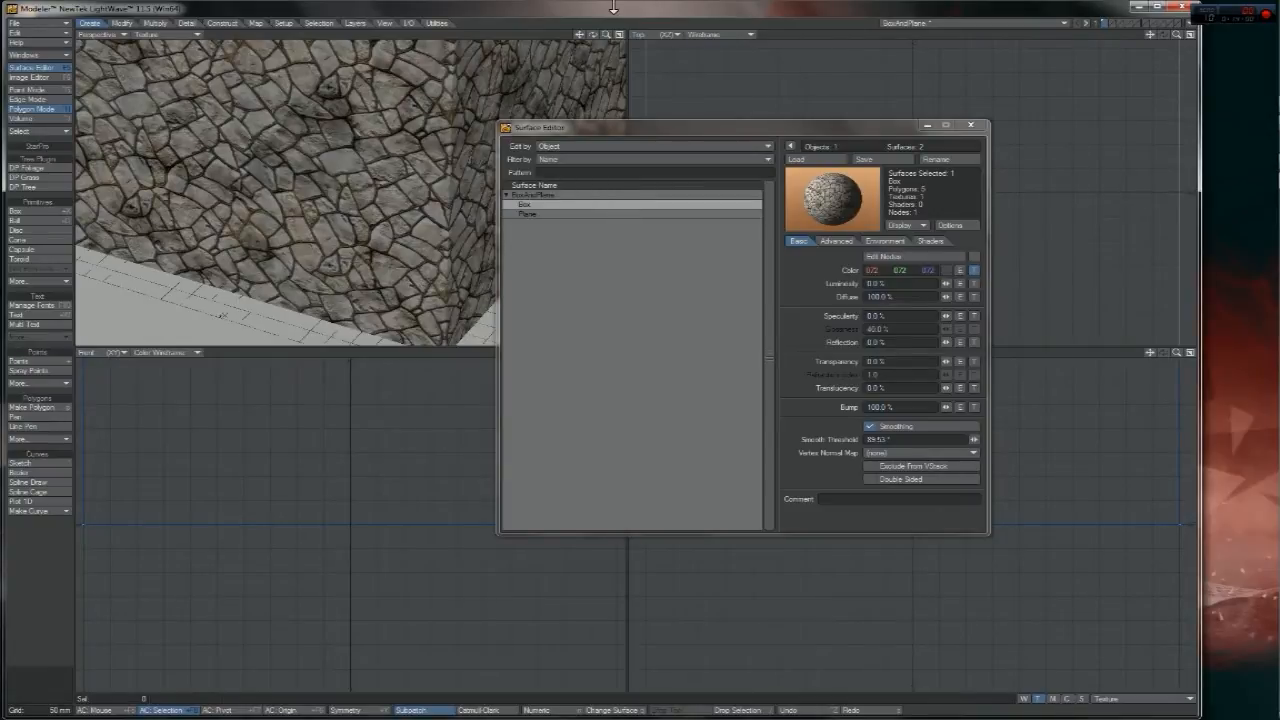
pyautogui.moveTo(606, 35); pyautogui.dragTo(540, 34)
# - Give the Plane's colour a UV texture on the Texture map using SoilTexture.jpg
pyautogui.click(525, 215)
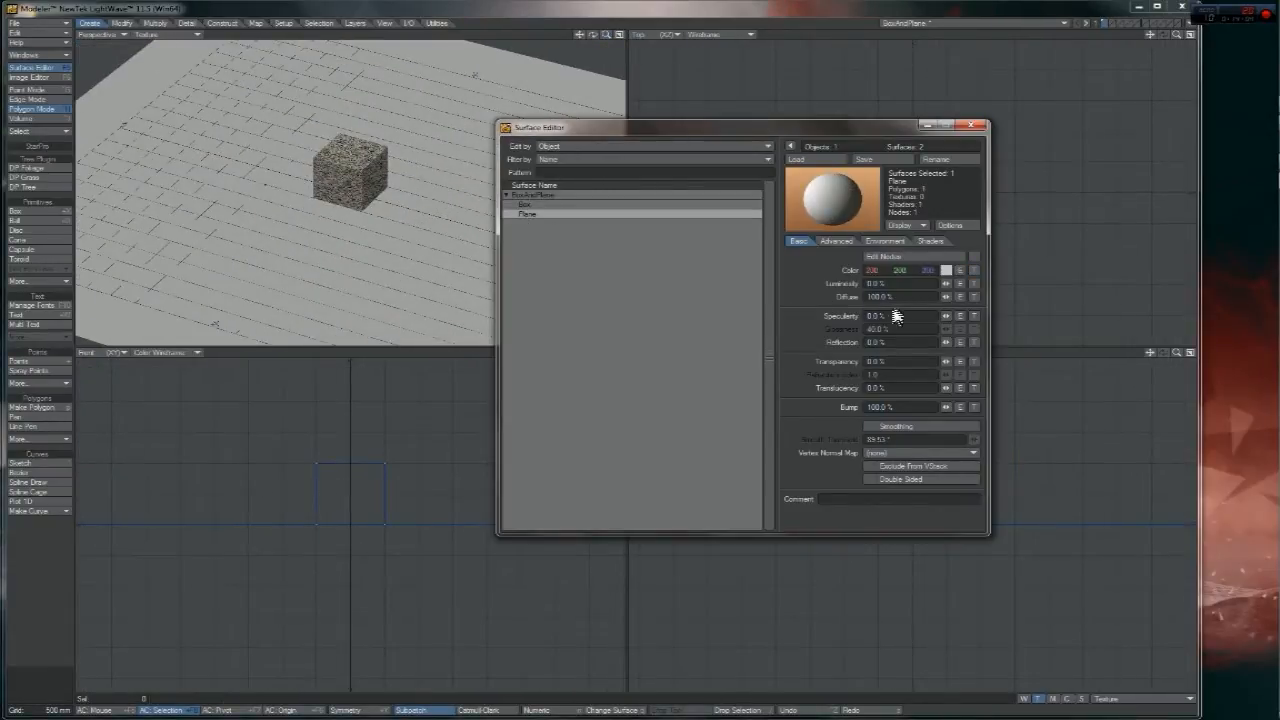
pyautogui.click(974, 271)
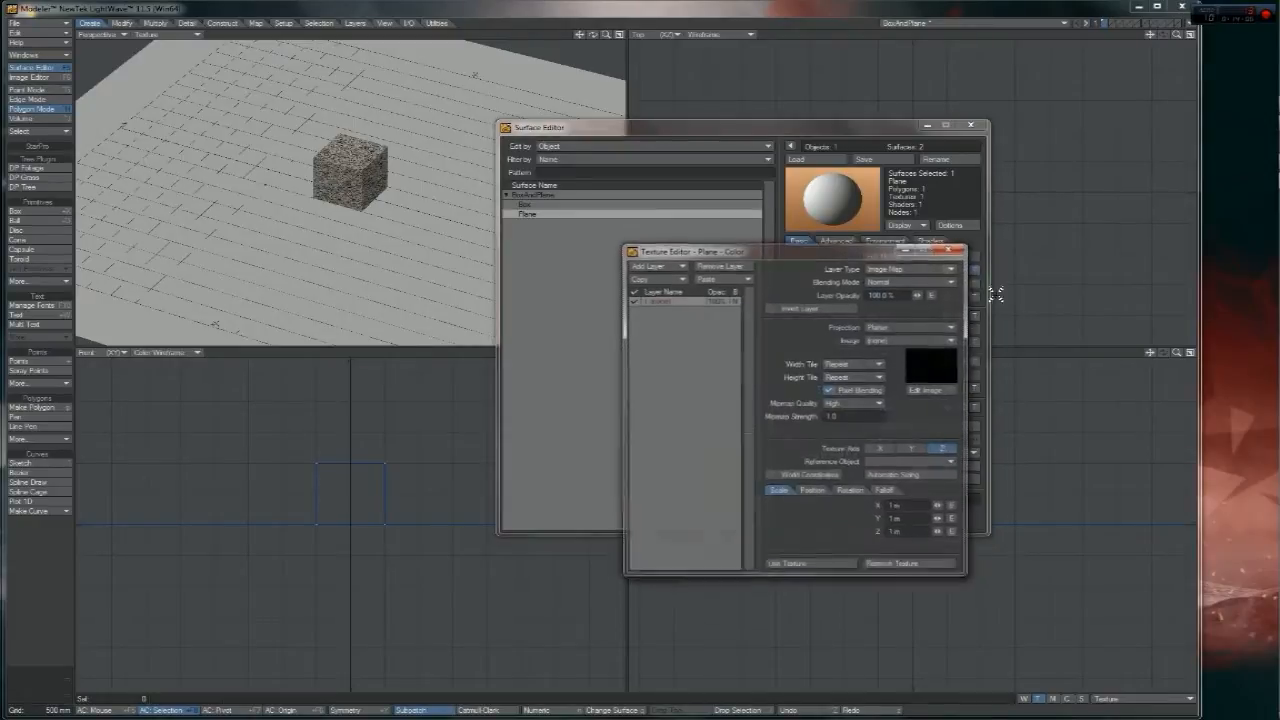
pyautogui.click(872, 327)
pyautogui.click(867, 370)
pyautogui.click(900, 340)
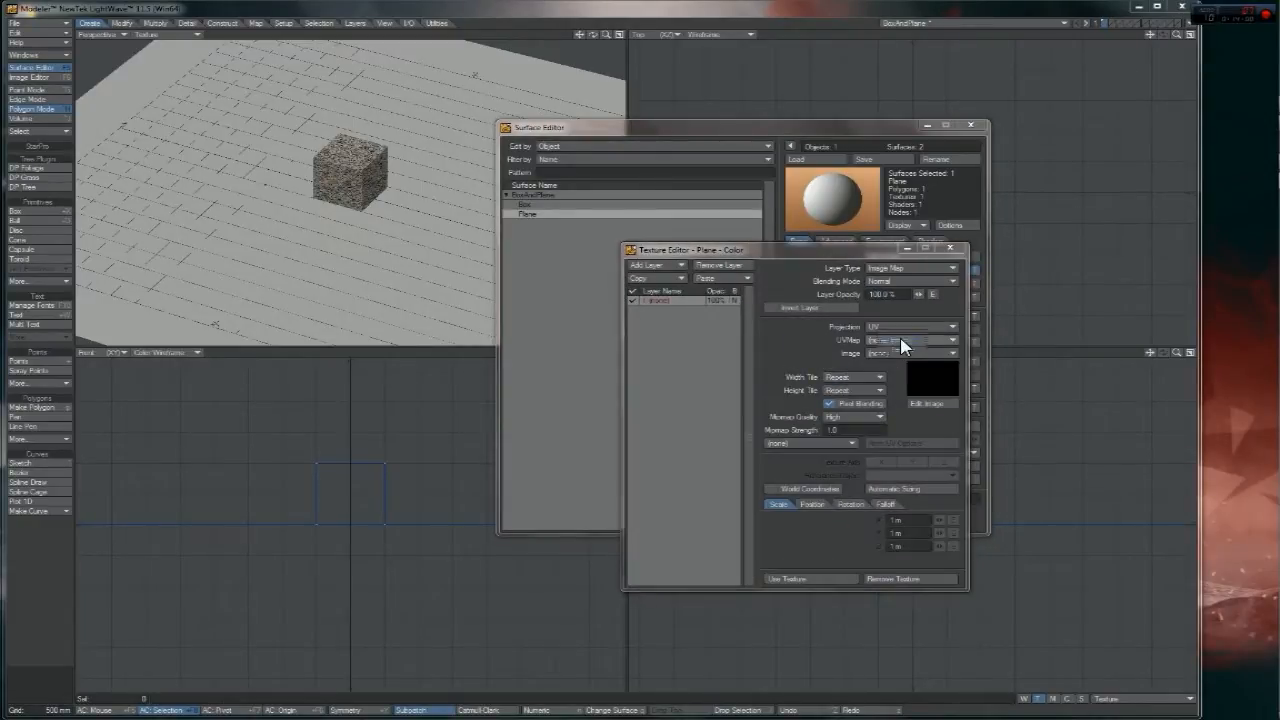
pyautogui.click(878, 341)
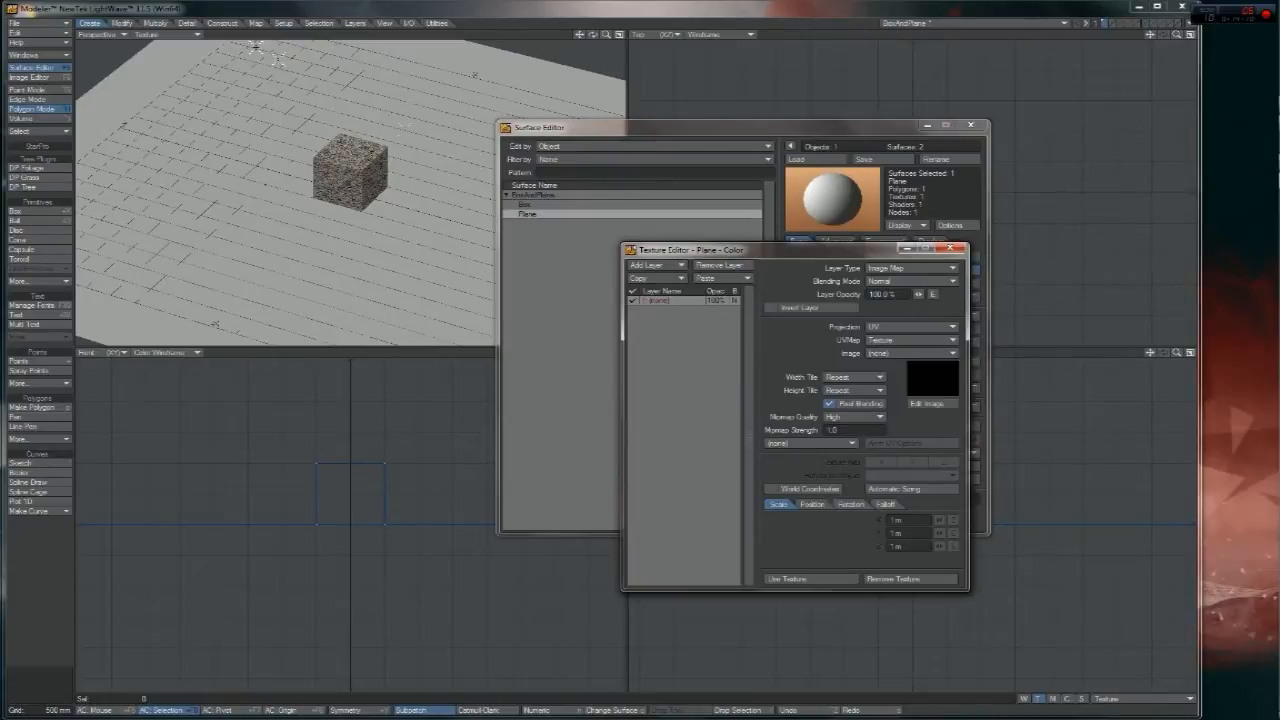
pyautogui.click(880, 353)
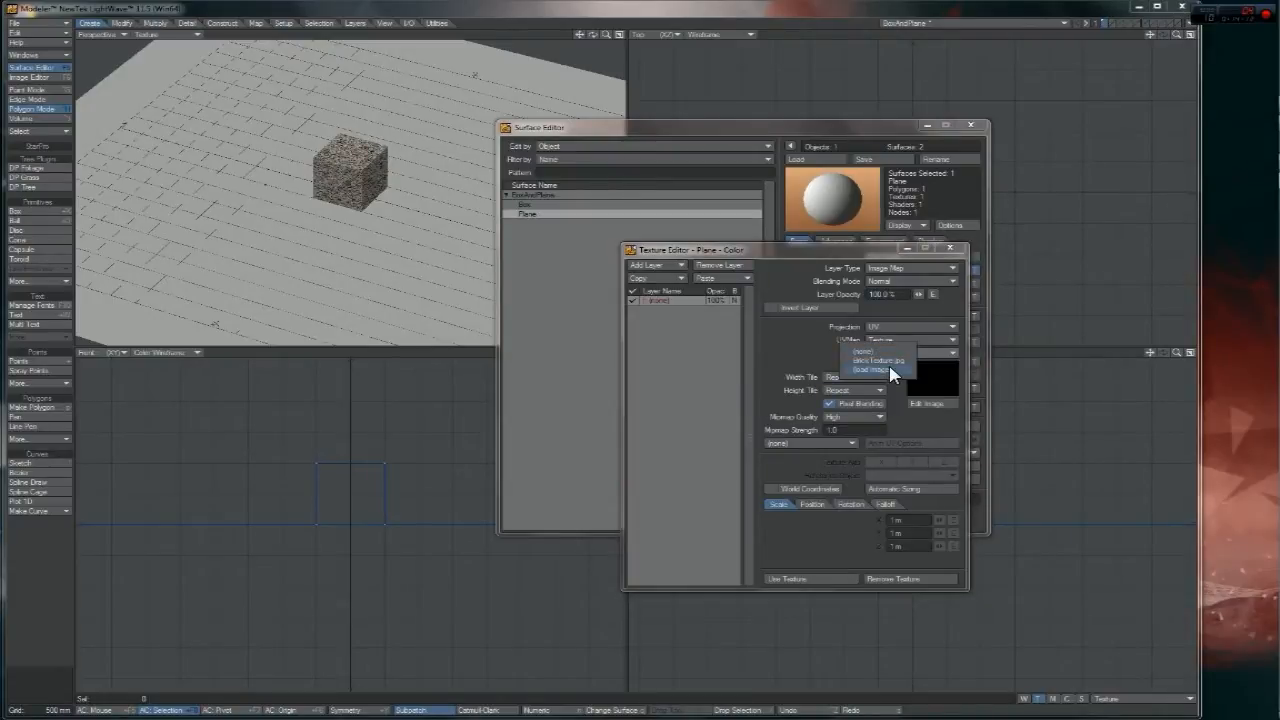
pyautogui.click(882, 367)
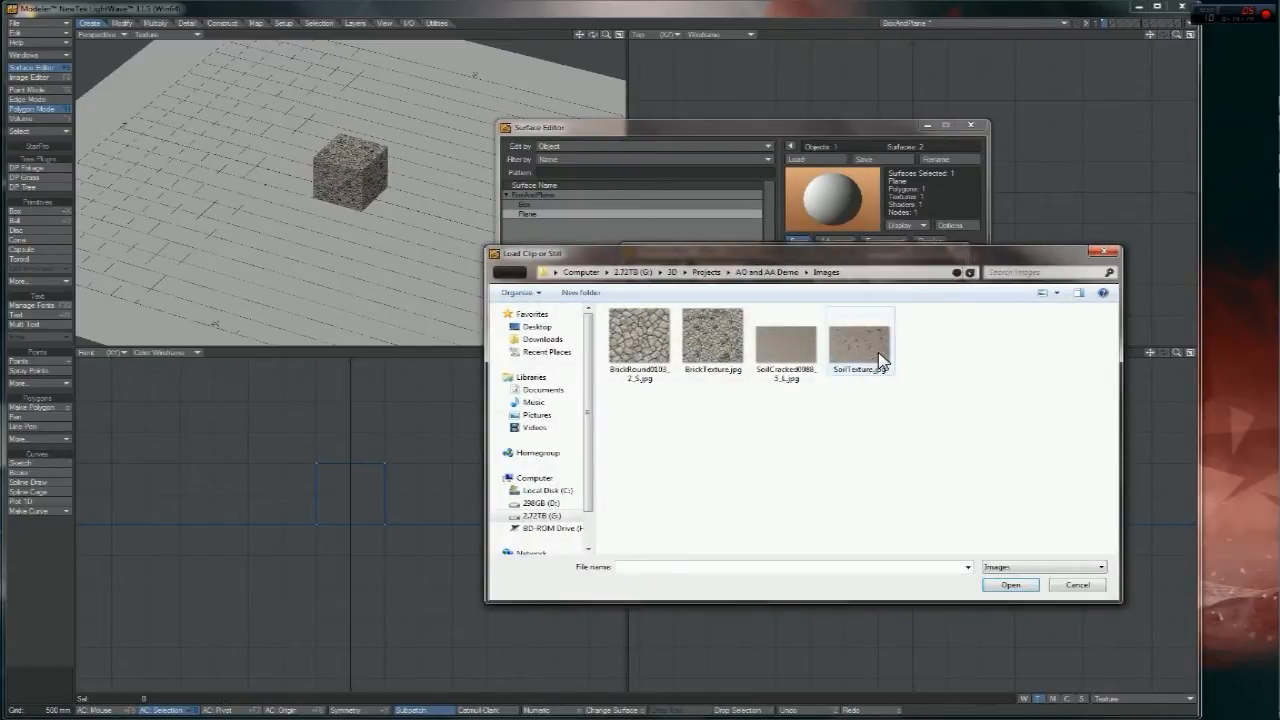
pyautogui.doubleClick(880, 358)
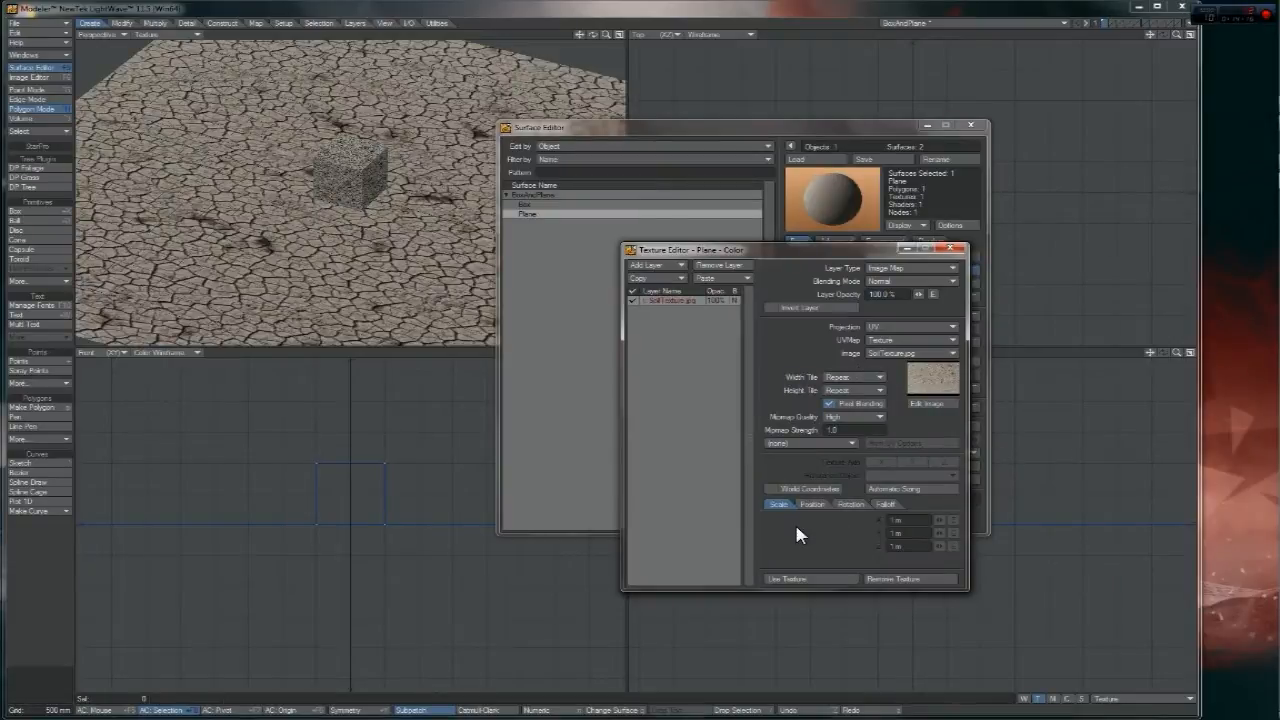
pyautogui.click(830, 578)
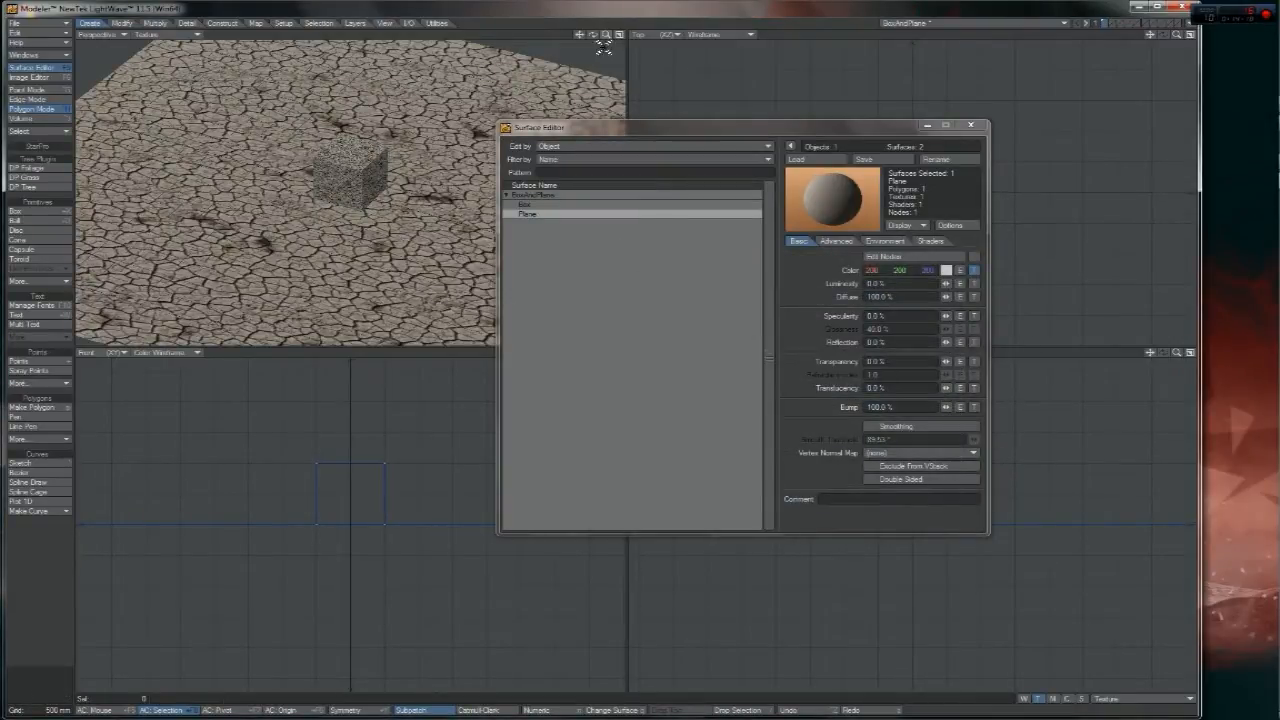
# - Zoom the Perspective view close to the brick box on the soil-textured plane
pyautogui.moveTo(606, 36); pyautogui.dragTo(519, 158)
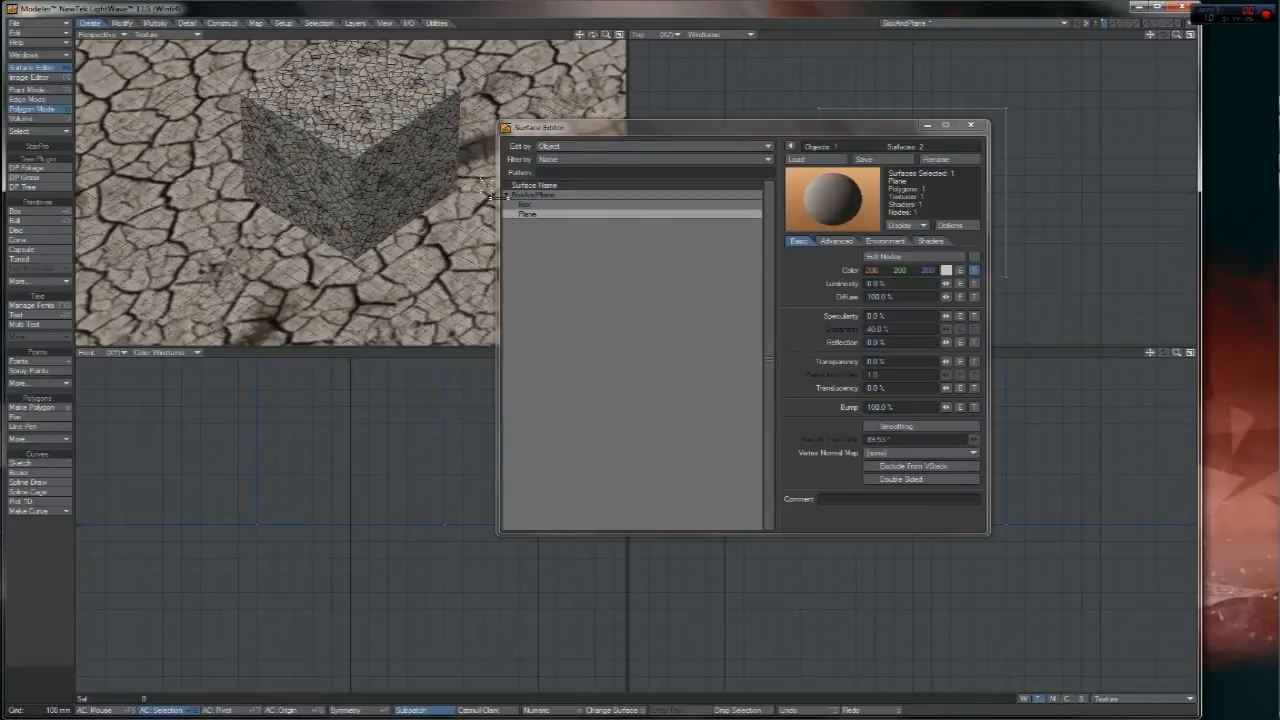
pyautogui.moveTo(606, 35)
pyautogui.mouseDown()
pyautogui.moveTo(530, 38)
pyautogui.moveTo(606, 38)
pyautogui.moveTo(562, 36)
pyautogui.moveTo(592, 44)
pyautogui.mouseUp()
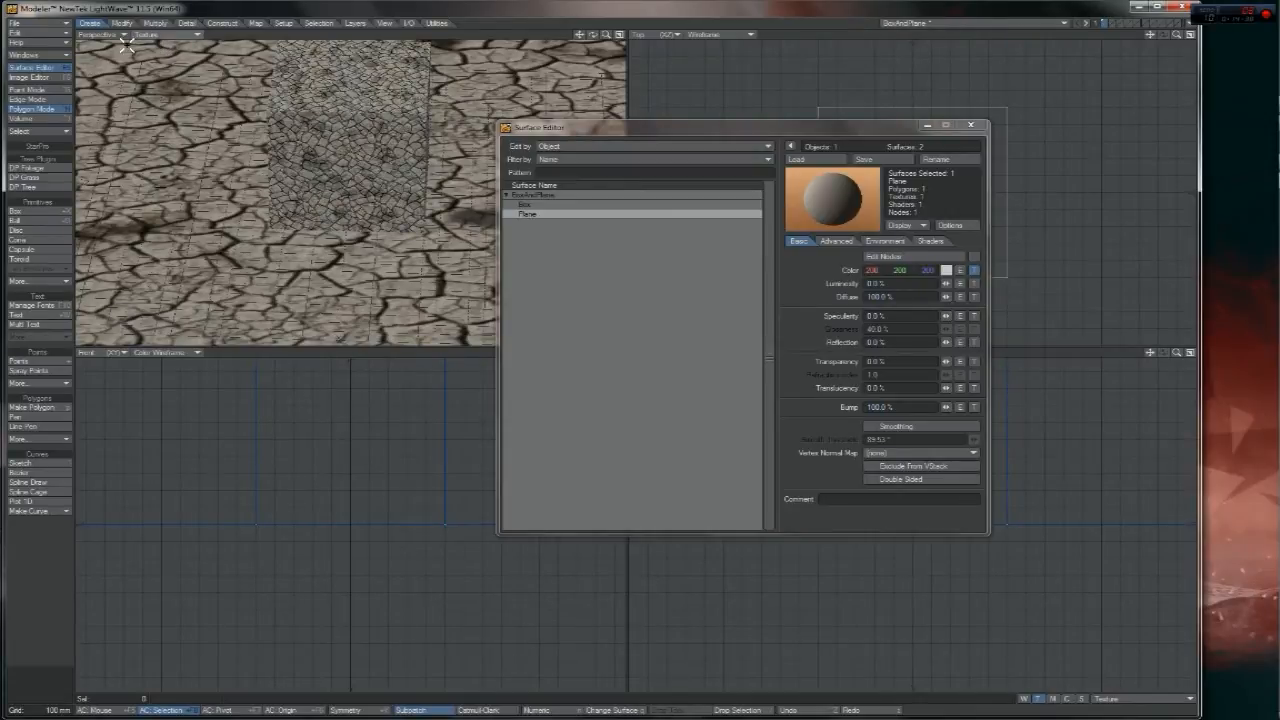
# - Show the UV Texture view with SoilTexture.jpg behind the UVs and frame it
pyautogui.click(658, 35)
pyautogui.click(668, 96)
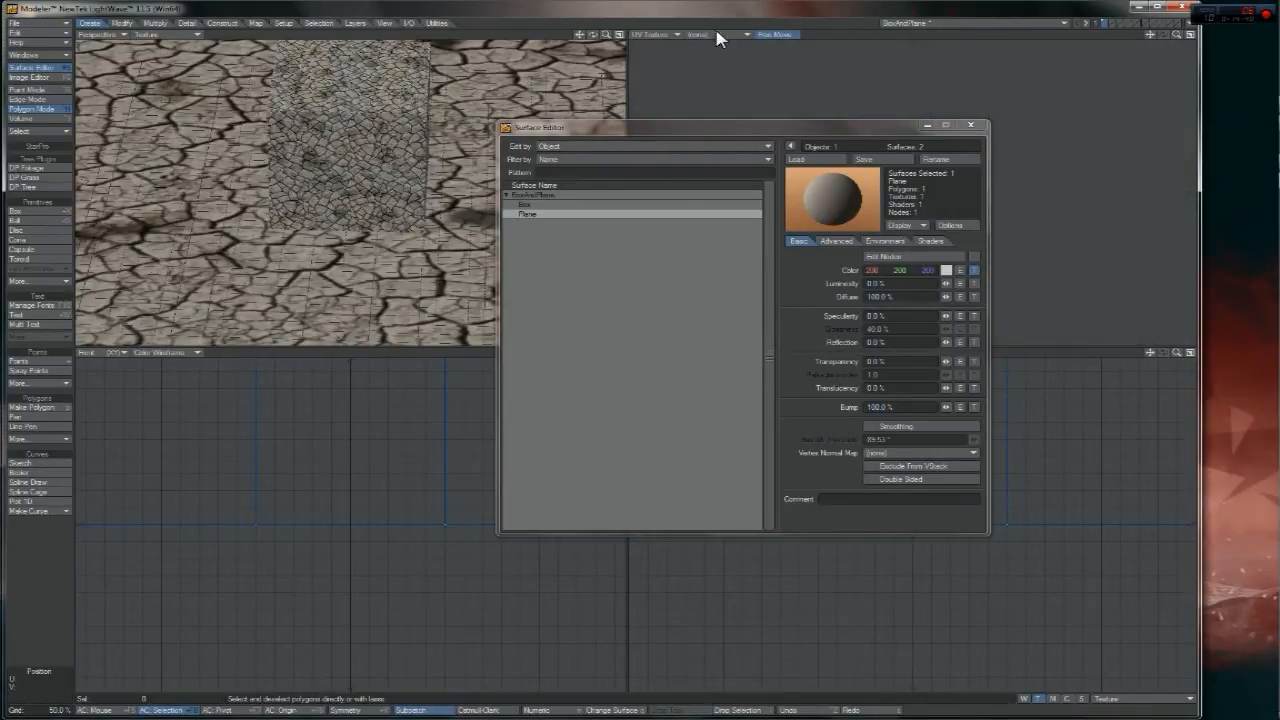
pyautogui.click(726, 36)
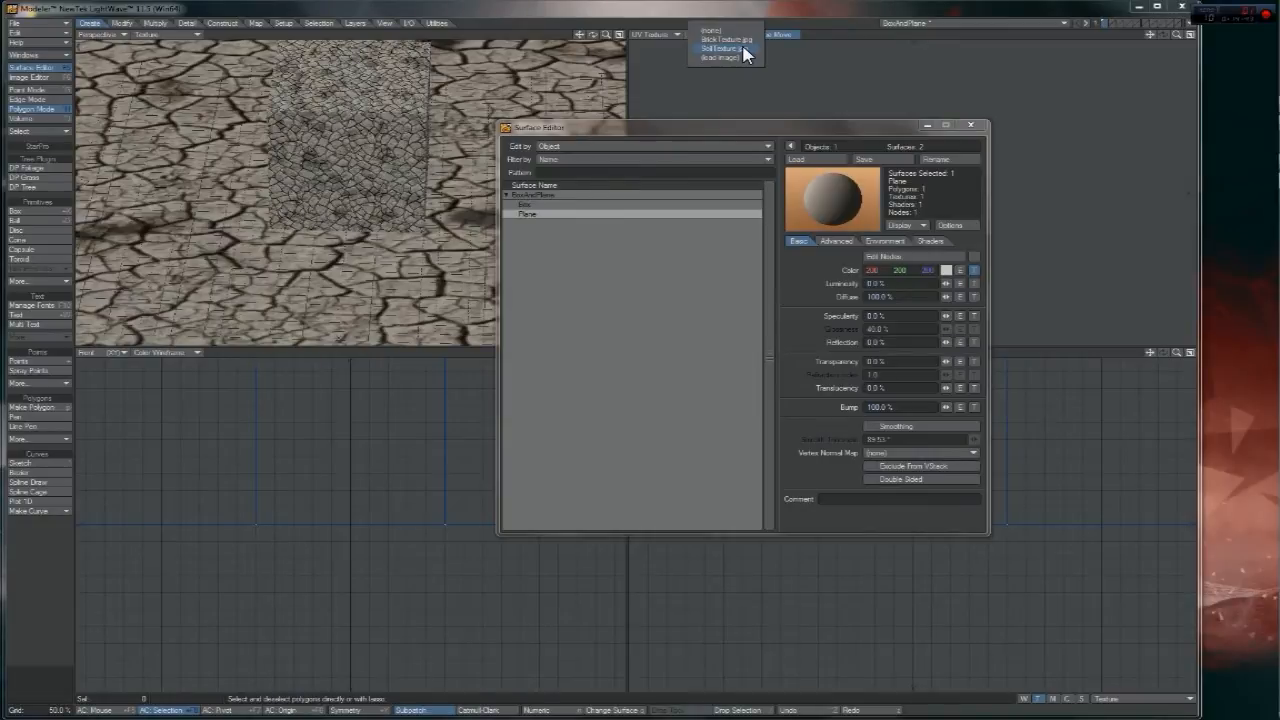
pyautogui.click(749, 56)
pyautogui.moveTo(736, 131); pyautogui.dragTo(495, 153)
pyautogui.moveTo(1177, 35); pyautogui.dragTo(1272, 35)
pyautogui.moveTo(1150, 35); pyautogui.dragTo(947, 220)
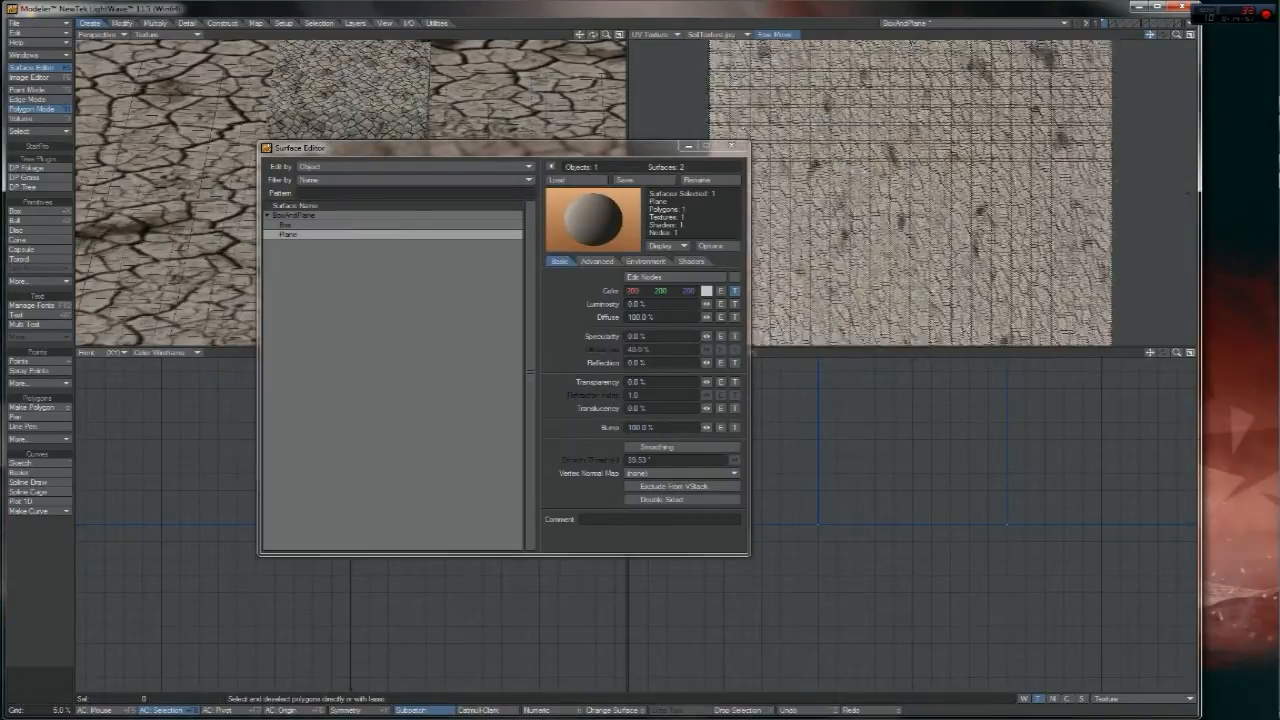
# - Scale the Plane's UVs up so the soil tiles finer, then close the Surface Editor
pyautogui.hotkey('shift', 'h')
pyautogui.moveTo(961, 208); pyautogui.dragTo(1078, 208)
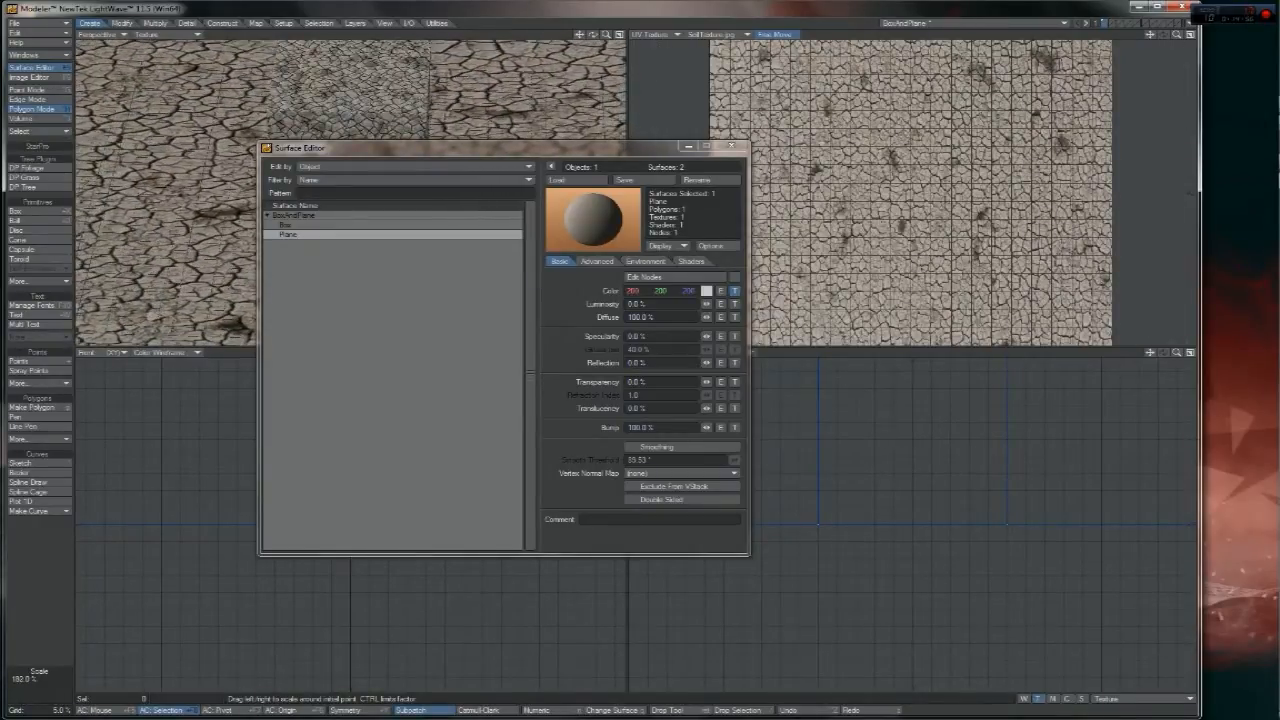
pyautogui.press('space')
pyautogui.click(736, 147)
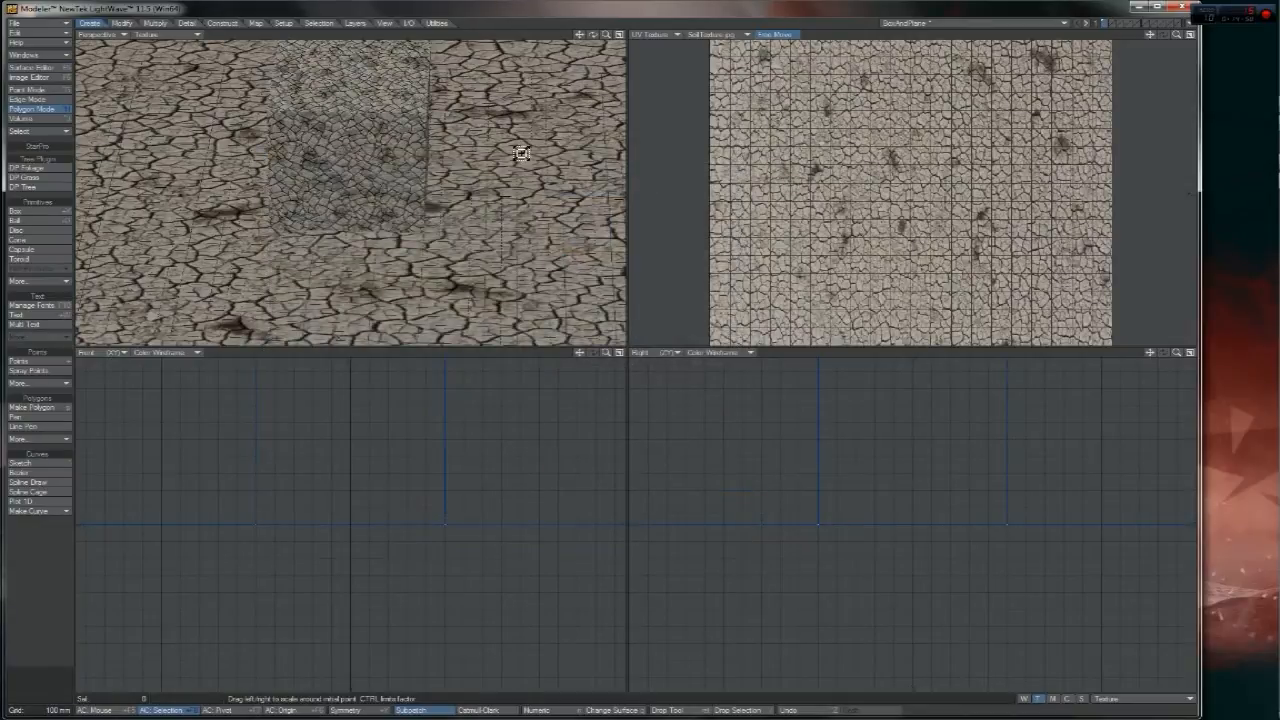
# - Zoom out to inspect the soil tiling across the plane, then zoom in on the box
pyautogui.moveTo(606, 35); pyautogui.dragTo(560, 36)
pyautogui.press('space')
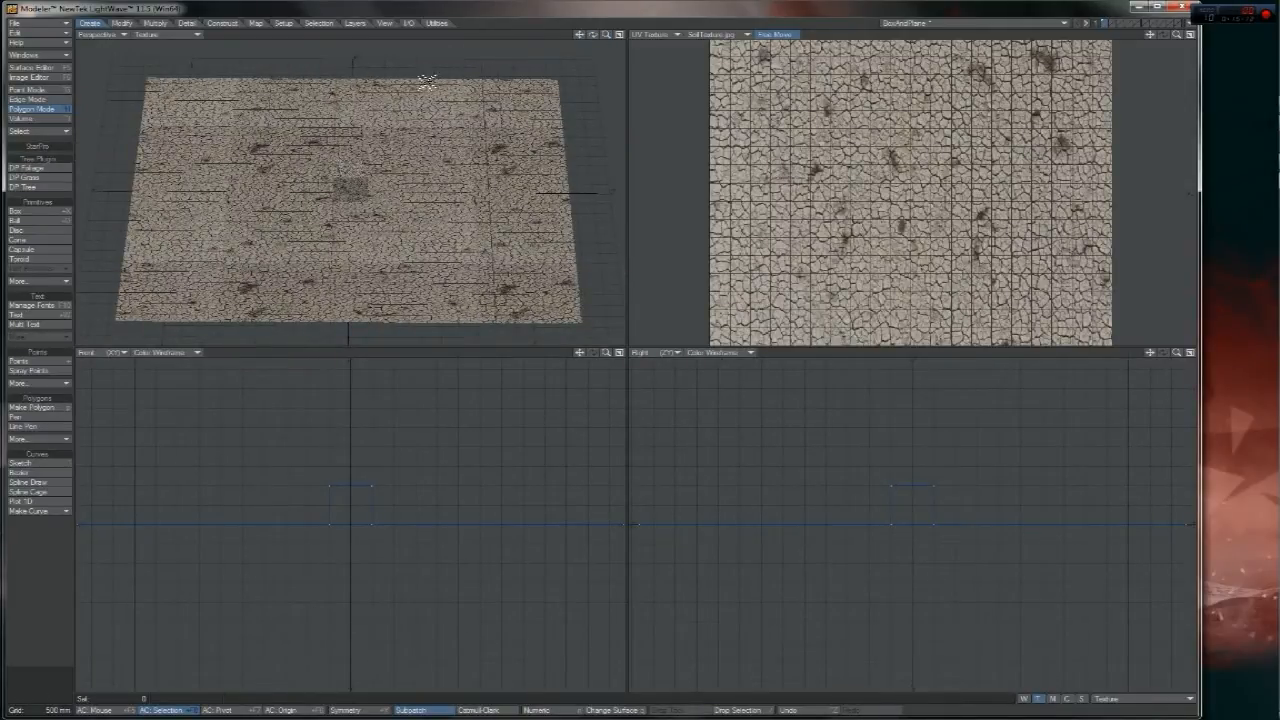
pyautogui.moveTo(606, 35)
pyautogui.mouseDown()
pyautogui.moveTo(690, 35)
pyautogui.moveTo(602, 40)
pyautogui.moveTo(650, 39)
pyautogui.moveTo(530, 15)
pyautogui.moveTo(594, 58)
pyautogui.moveTo(580, 27)
pyautogui.moveTo(593, 42)
pyautogui.mouseUp()
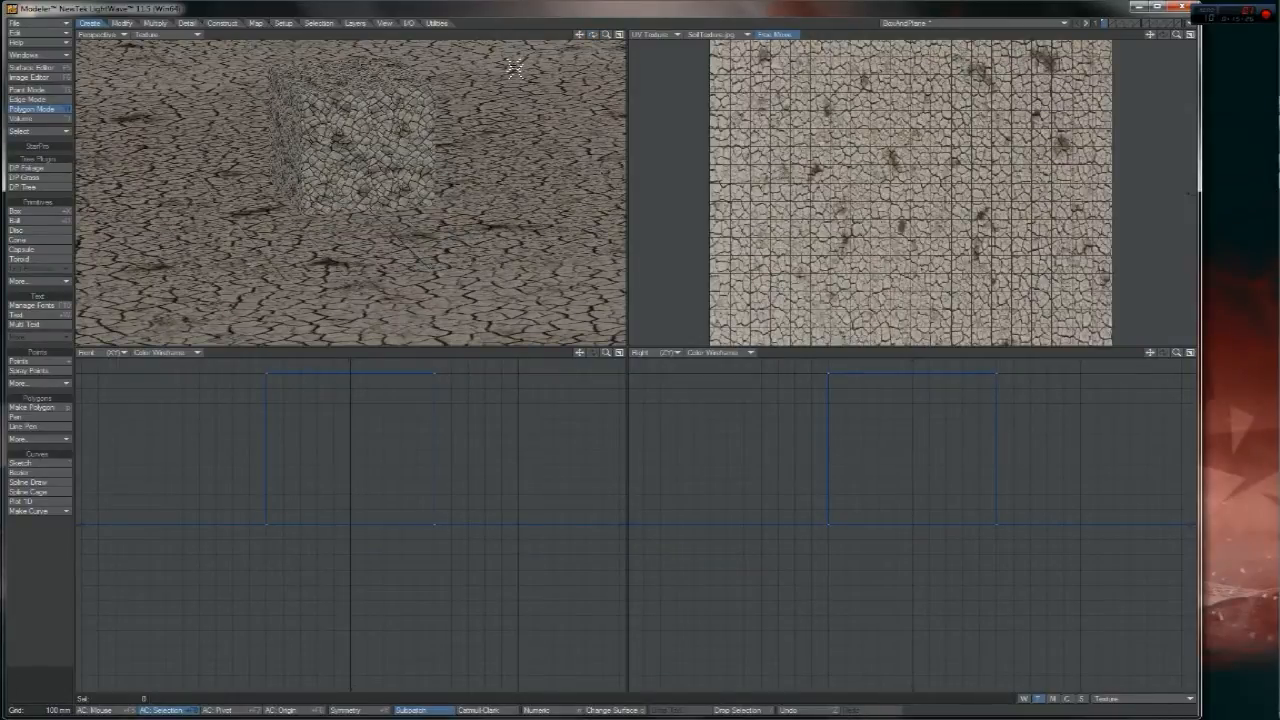
pyautogui.moveTo(604, 35); pyautogui.dragTo(570, 33)
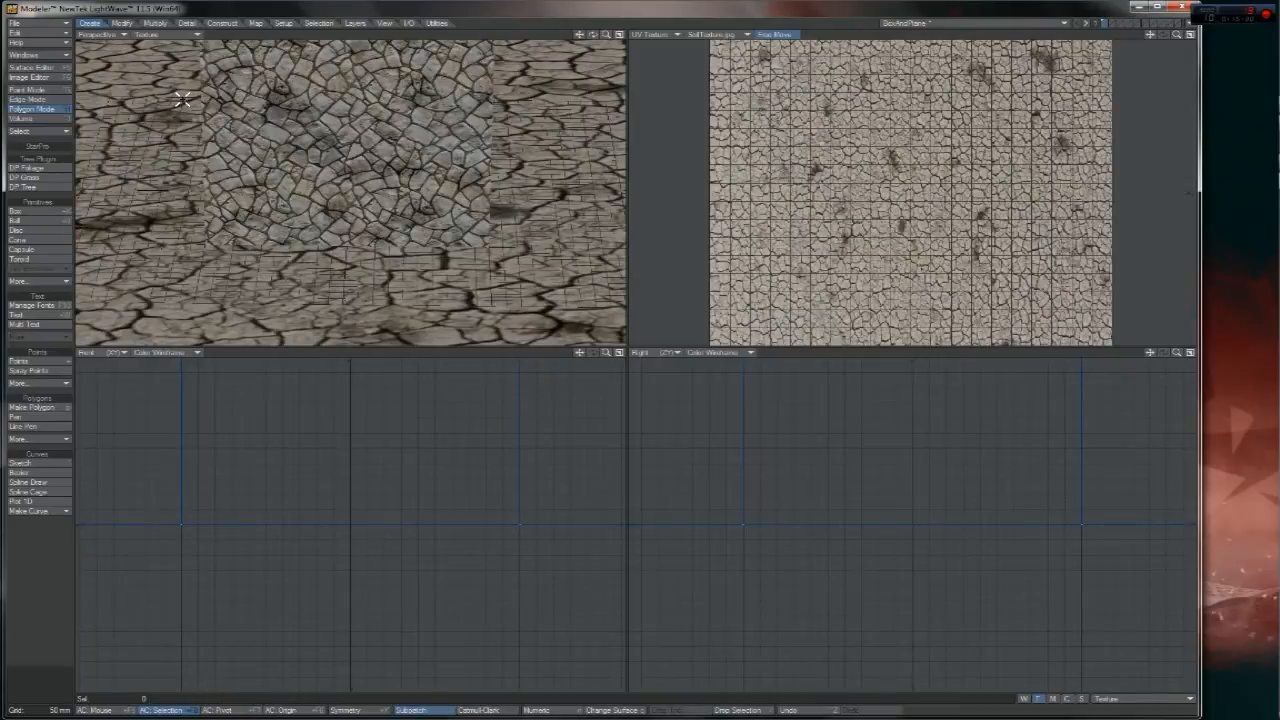
# - Select the Box surface in the Surface Editor
pyautogui.click(30, 67)
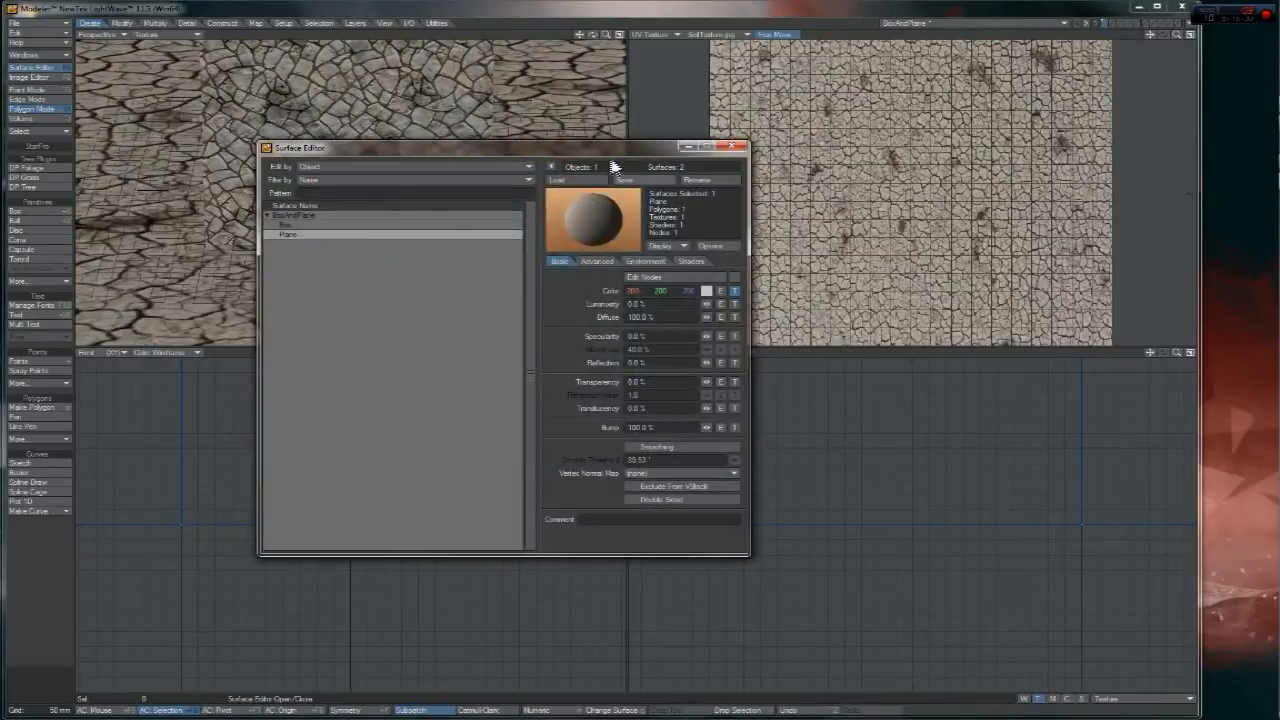
pyautogui.moveTo(603, 148); pyautogui.dragTo(1157, 148)
pyautogui.click(871, 217)
pyautogui.moveTo(971, 149); pyautogui.dragTo(753, 147)
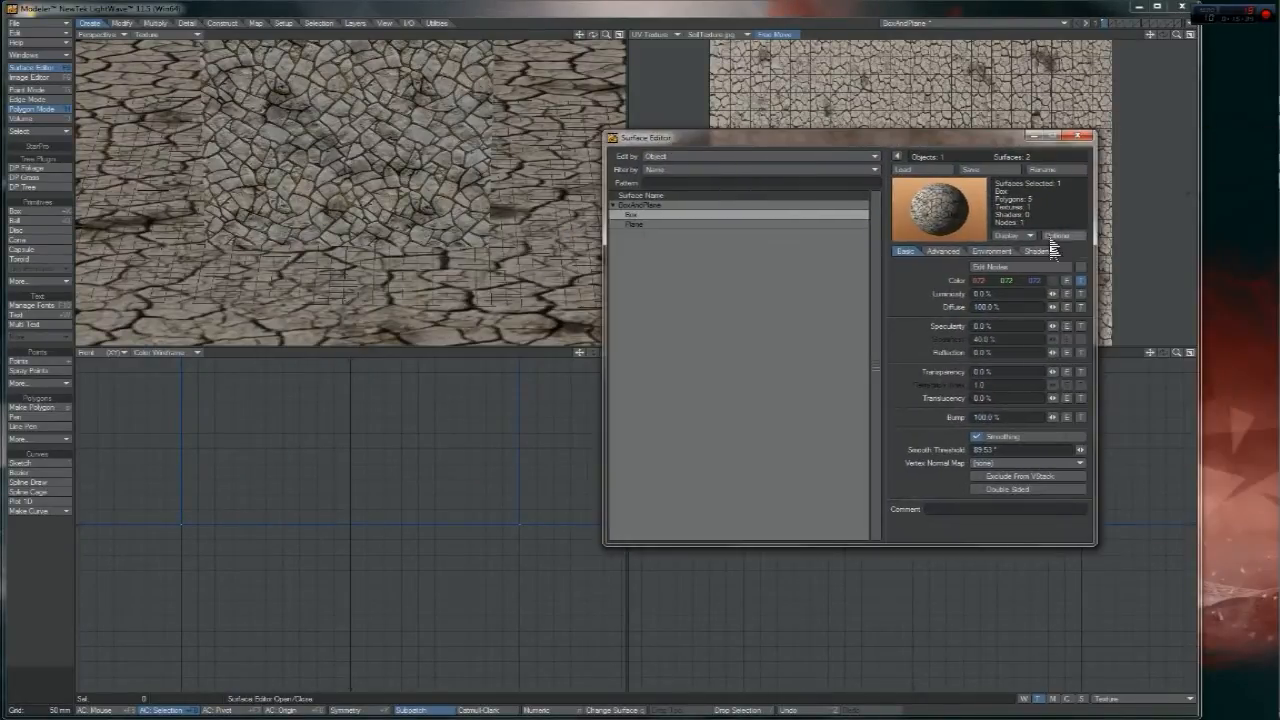
# - Give the Box diffuse channel a Cubic texture using BrickTexture_d.jpg from the Maps folder
pyautogui.click(1079, 308)
pyautogui.click(891, 328)
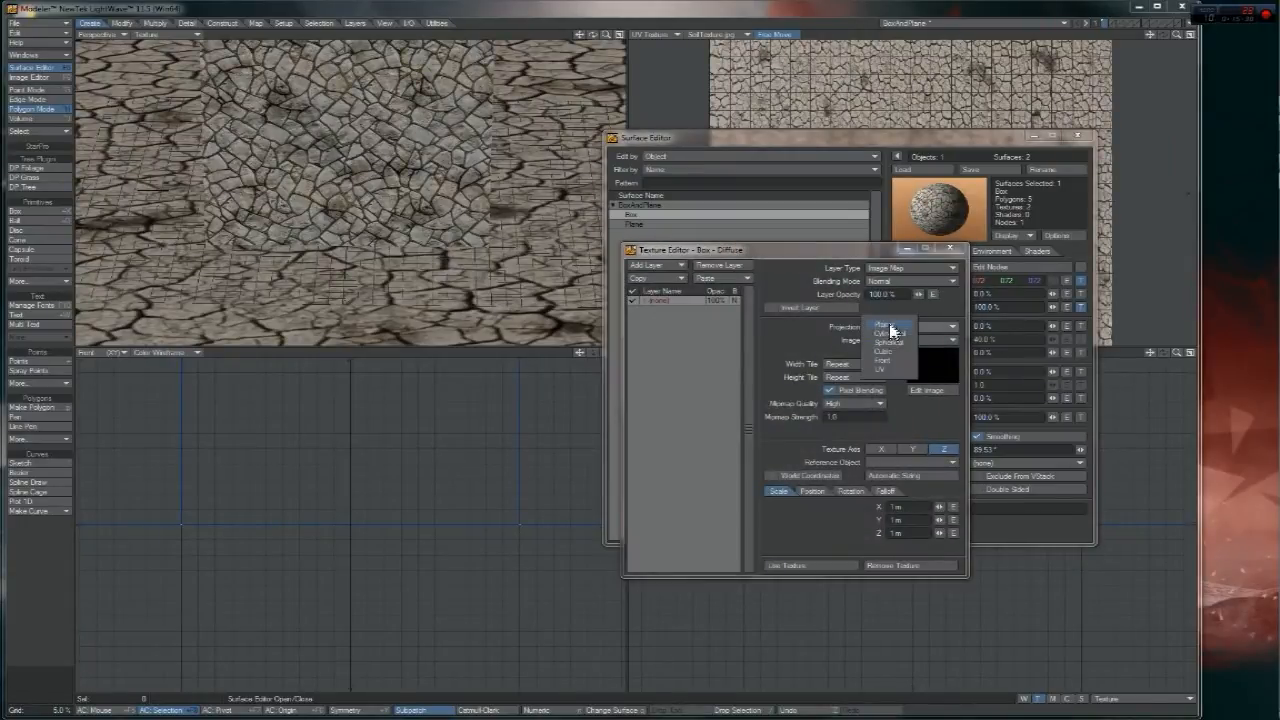
pyautogui.click(886, 358)
pyautogui.click(890, 340)
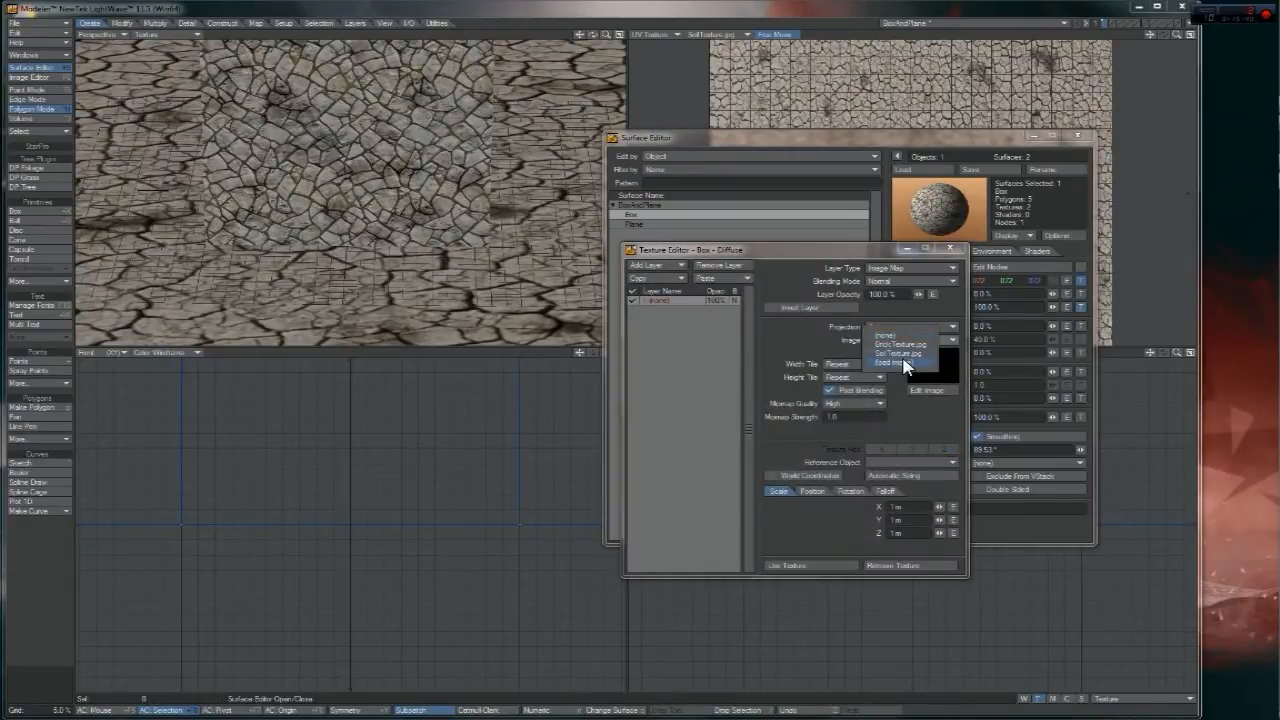
pyautogui.click(910, 362)
pyautogui.click(757, 273)
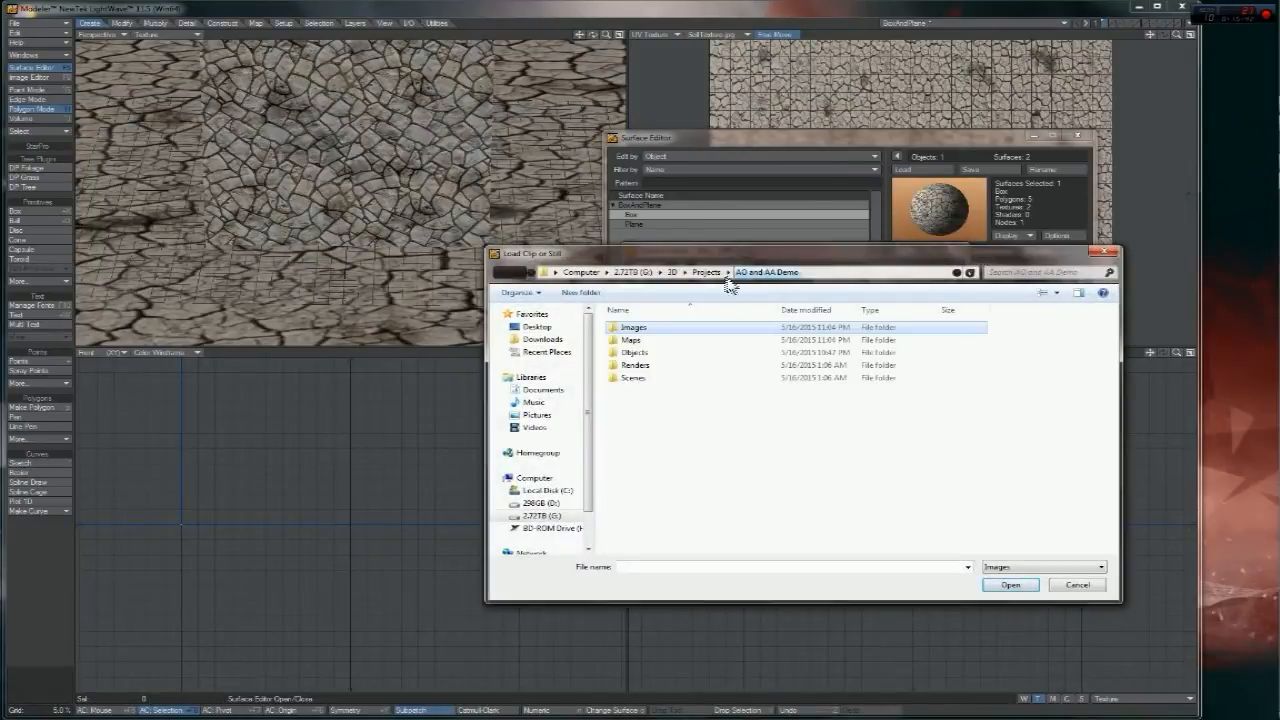
pyautogui.doubleClick(640, 340)
pyautogui.doubleClick(646, 362)
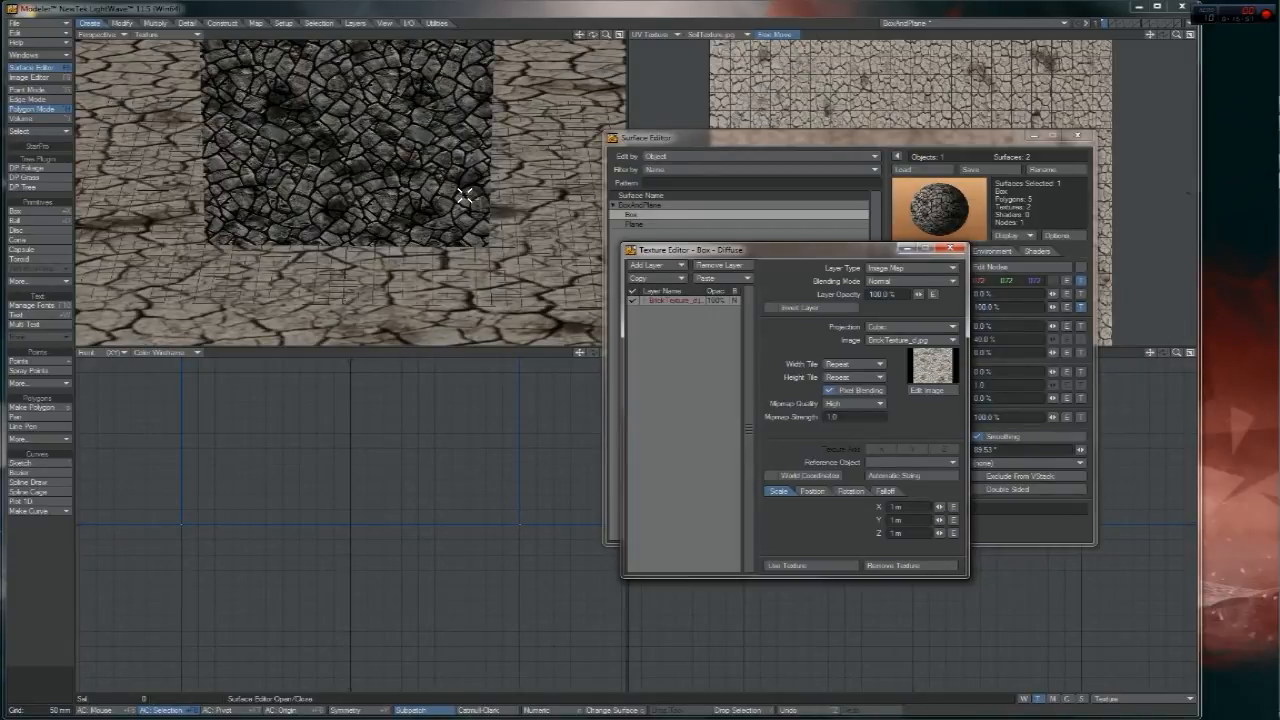
pyautogui.moveTo(740, 249); pyautogui.dragTo(608, 220)
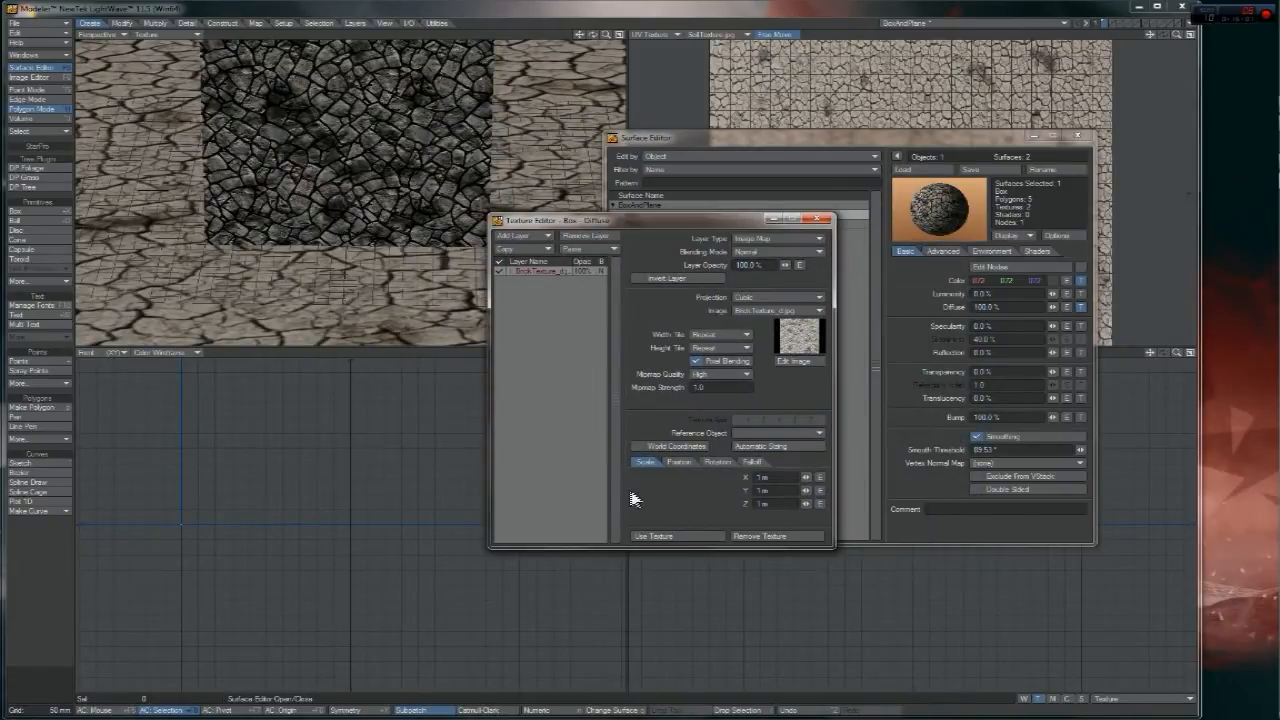
pyautogui.click(687, 537)
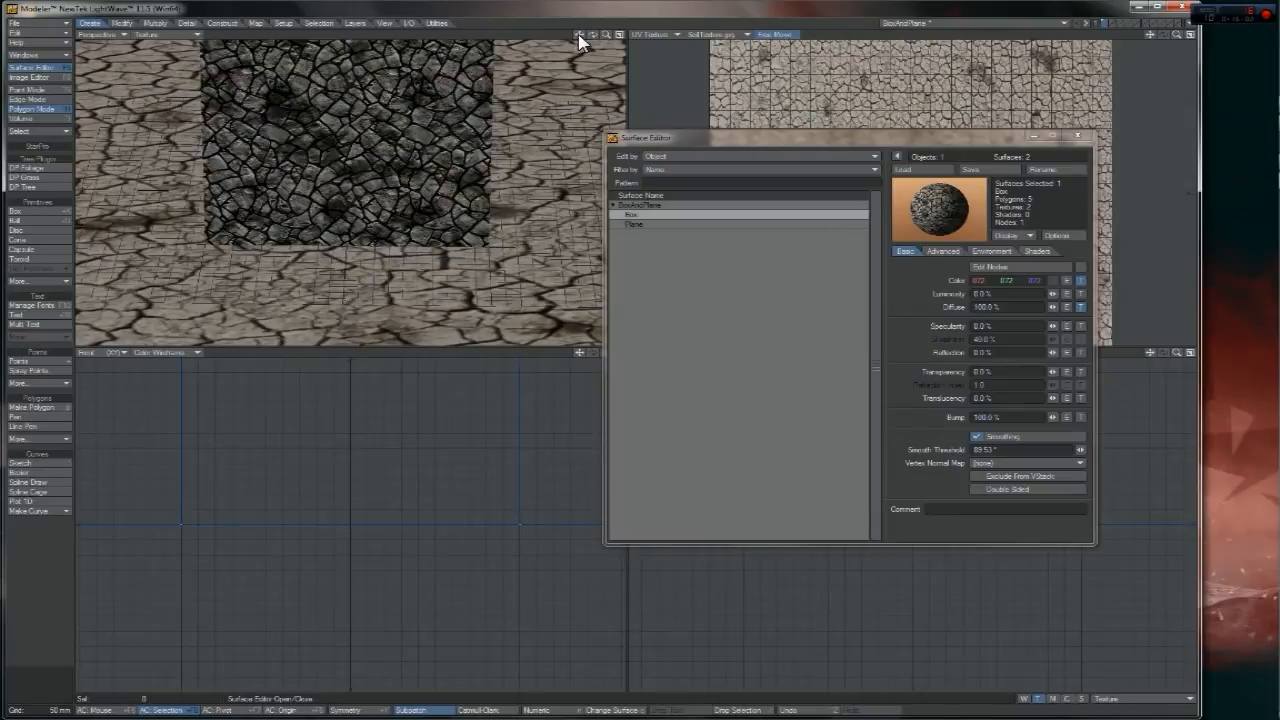
# - Raise BrickTexture_d.jpg's brightness to about 0.2 in the Image Editor, then close it
pyautogui.moveTo(579, 35); pyautogui.dragTo(619, 113)
pyautogui.moveTo(593, 35); pyautogui.dragTo(432, 91)
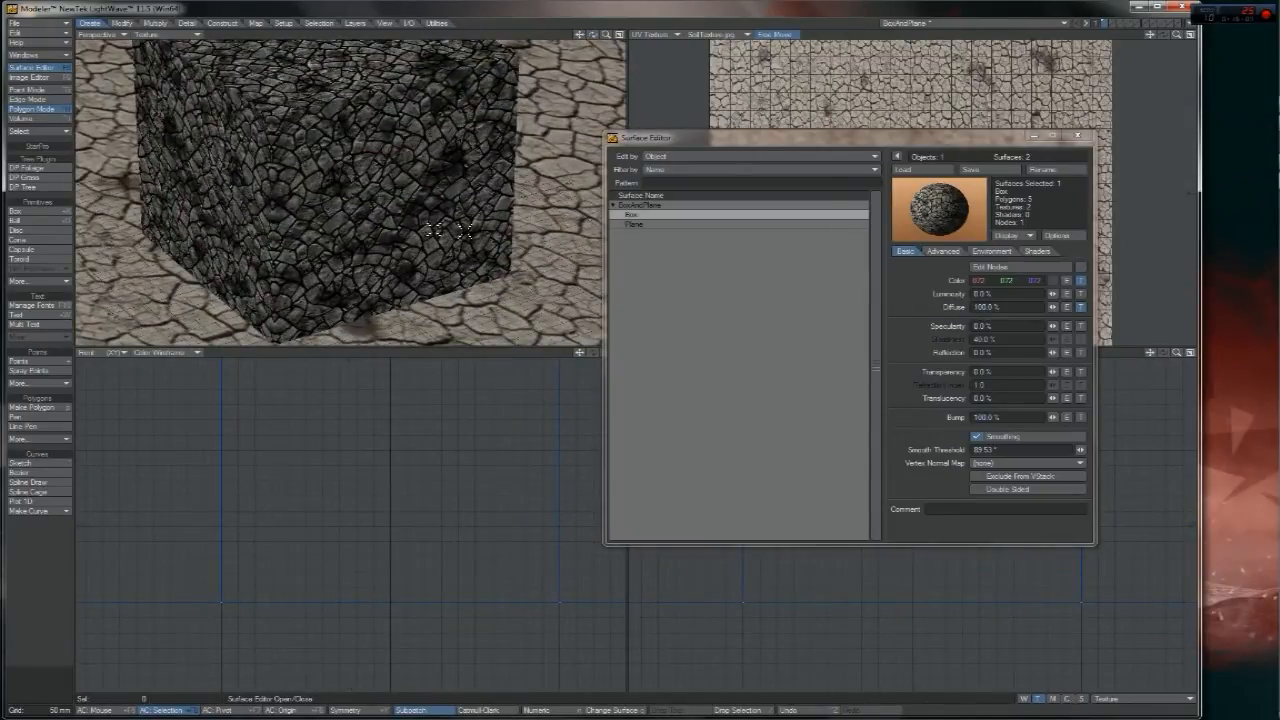
pyautogui.click(38, 77)
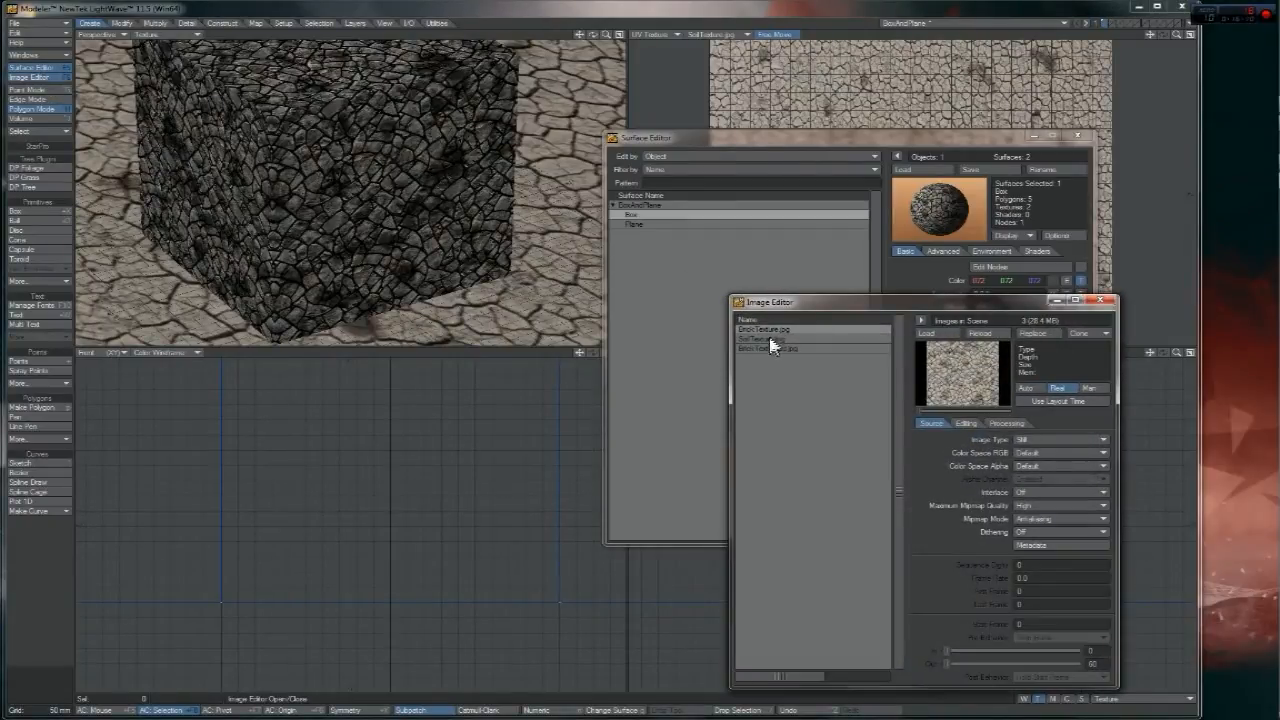
pyautogui.click(788, 349)
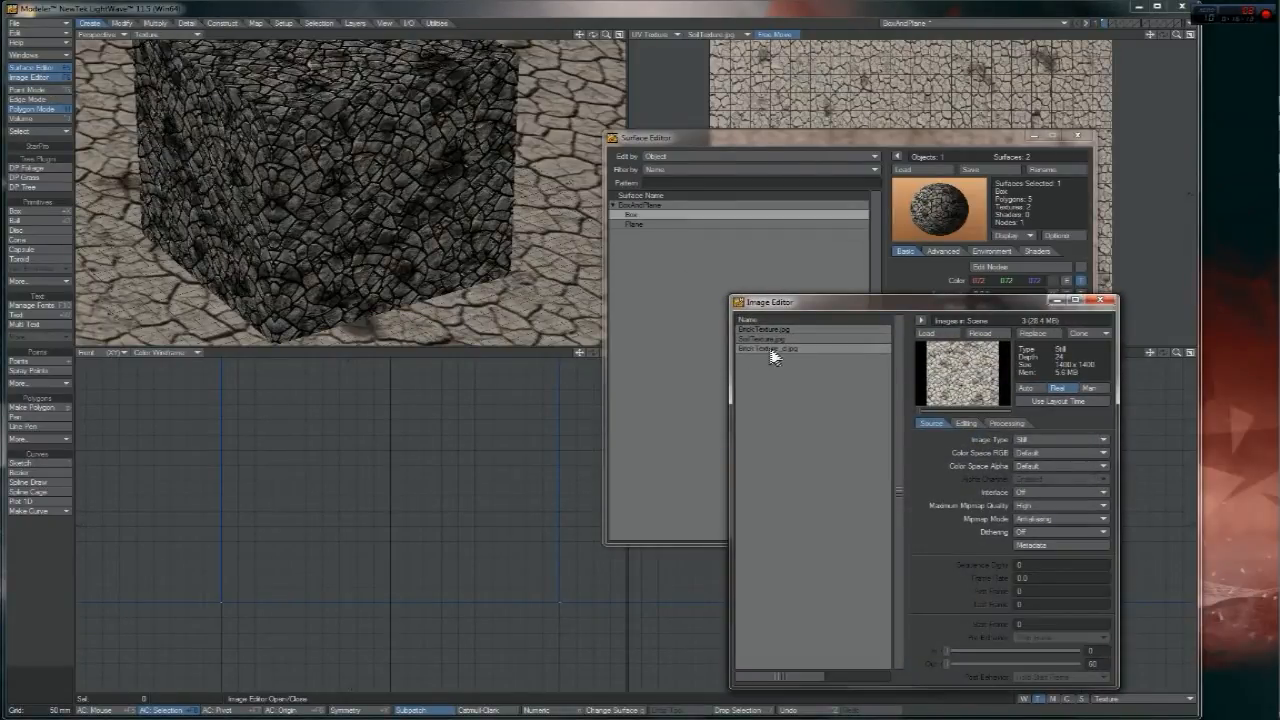
pyautogui.click(966, 424)
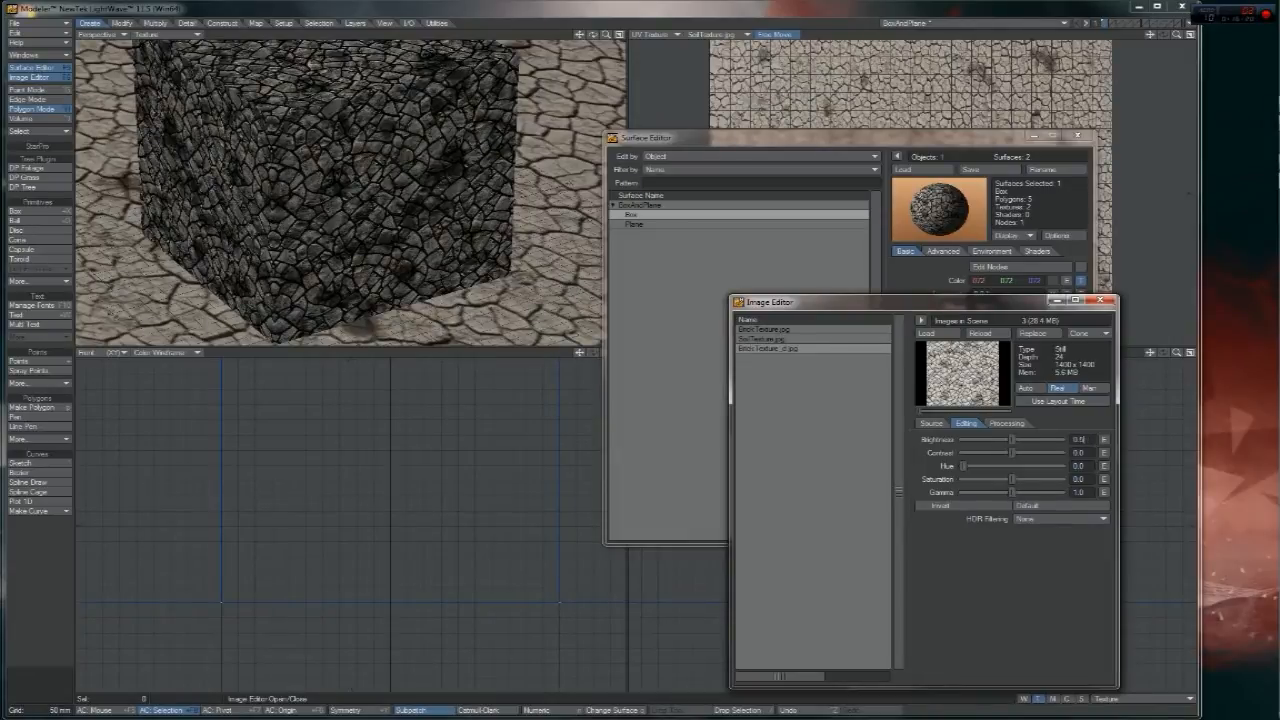
pyautogui.press('Return')
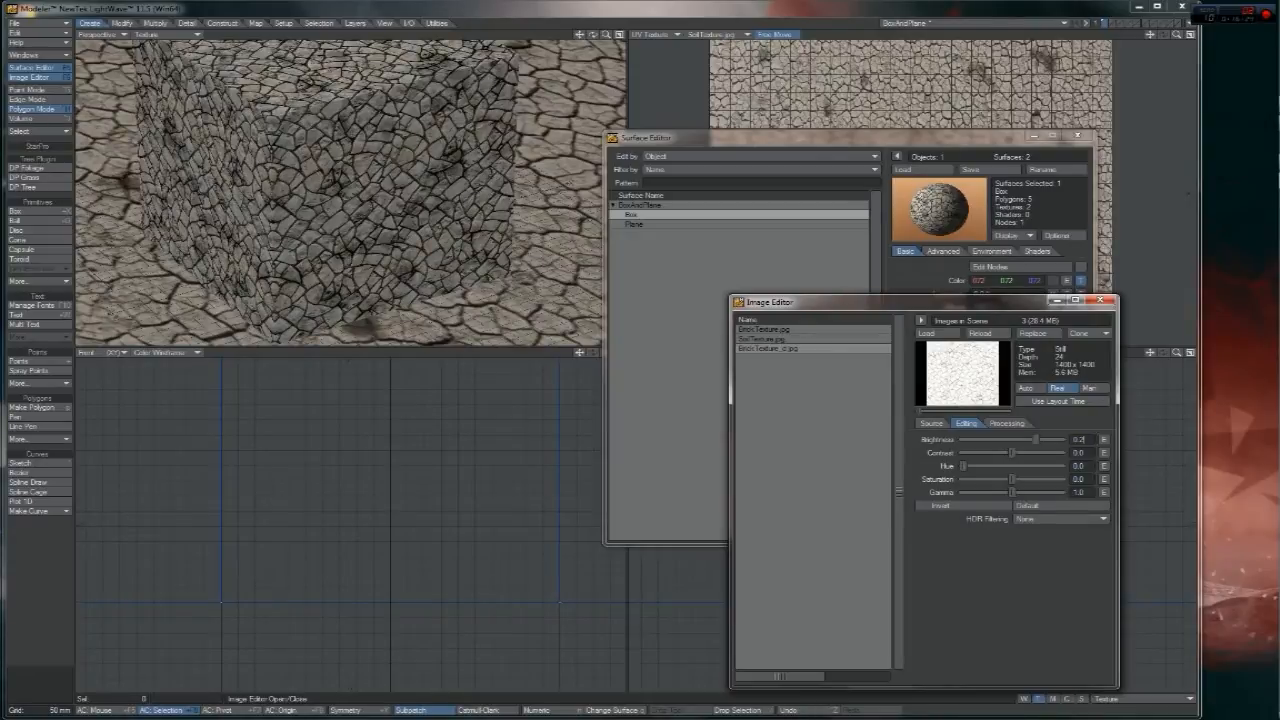
pyautogui.press('Return')
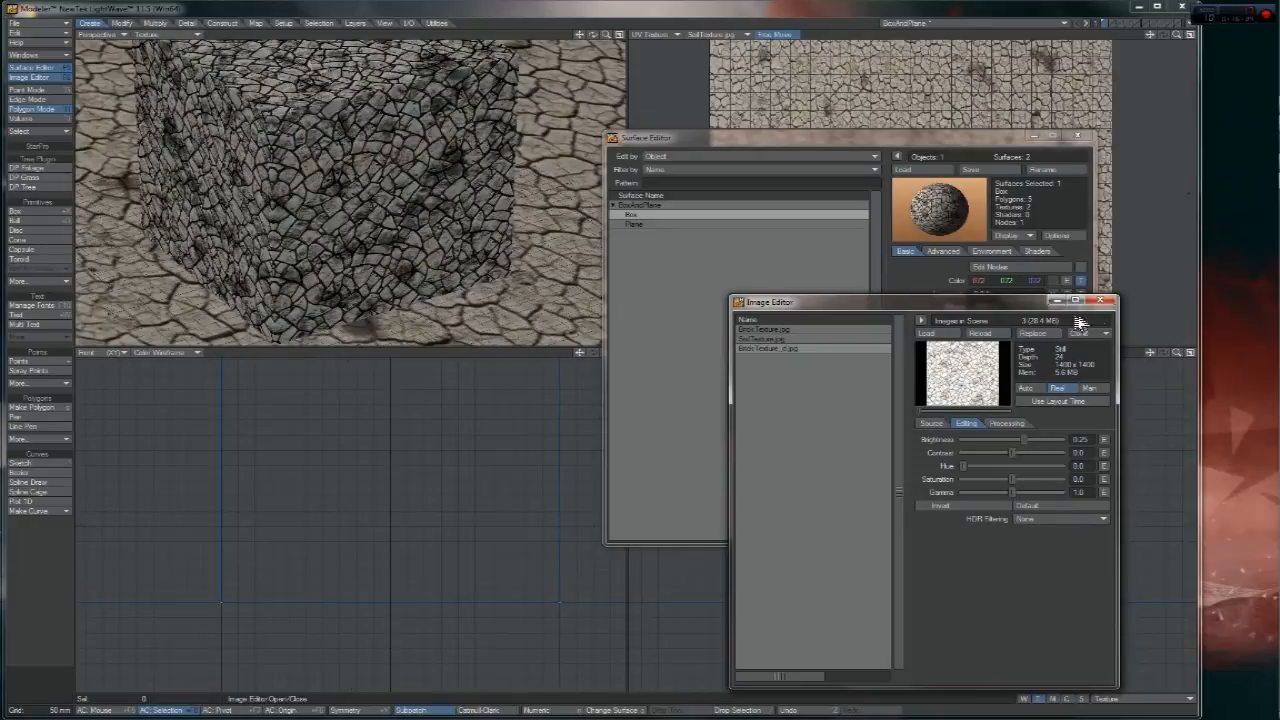
pyautogui.click(1100, 300)
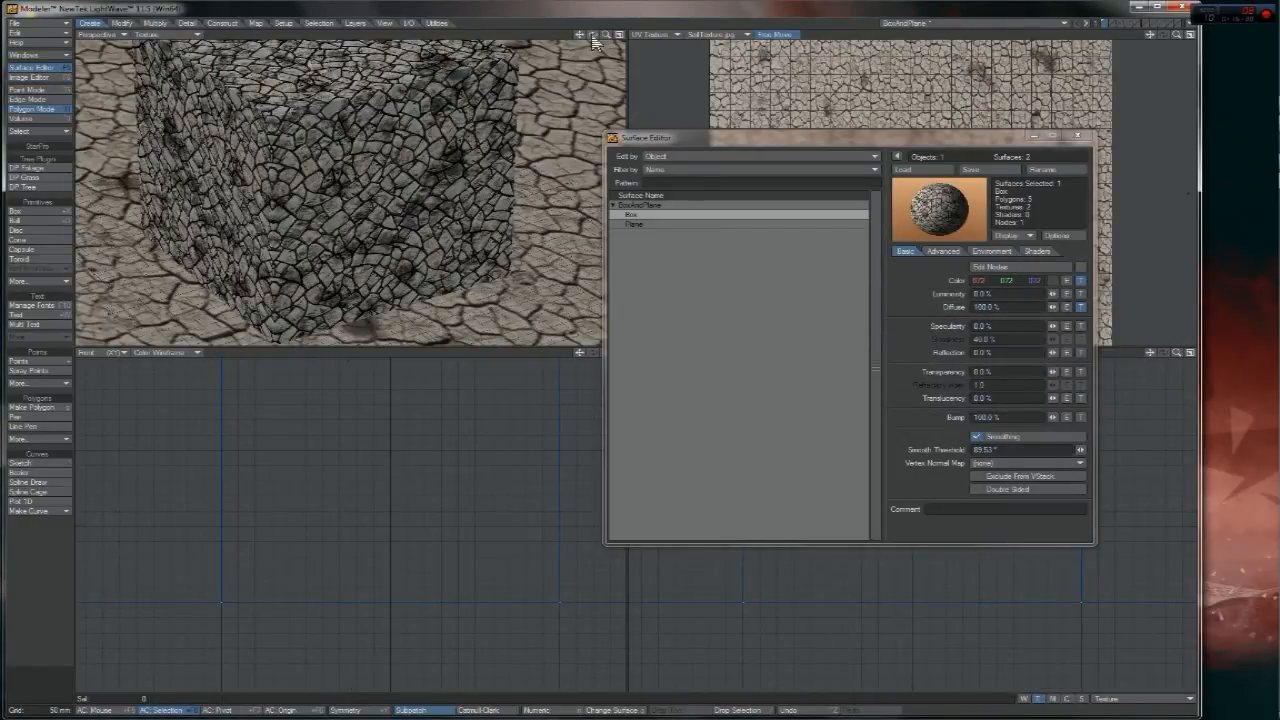
# - Give the Plane's diffuse channel a UV-projected texture using SoilTexture_d.jpg
pyautogui.moveTo(593, 35); pyautogui.dragTo(480, 106)
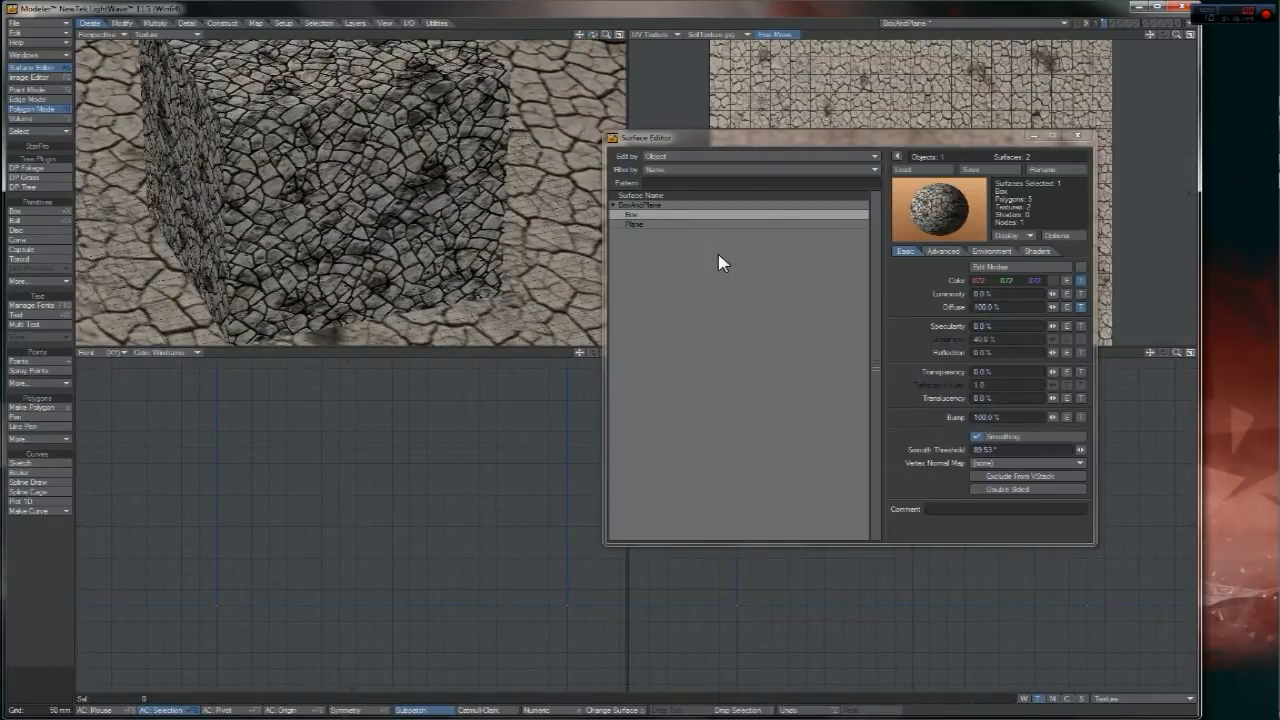
pyautogui.click(650, 226)
pyautogui.click(1079, 307)
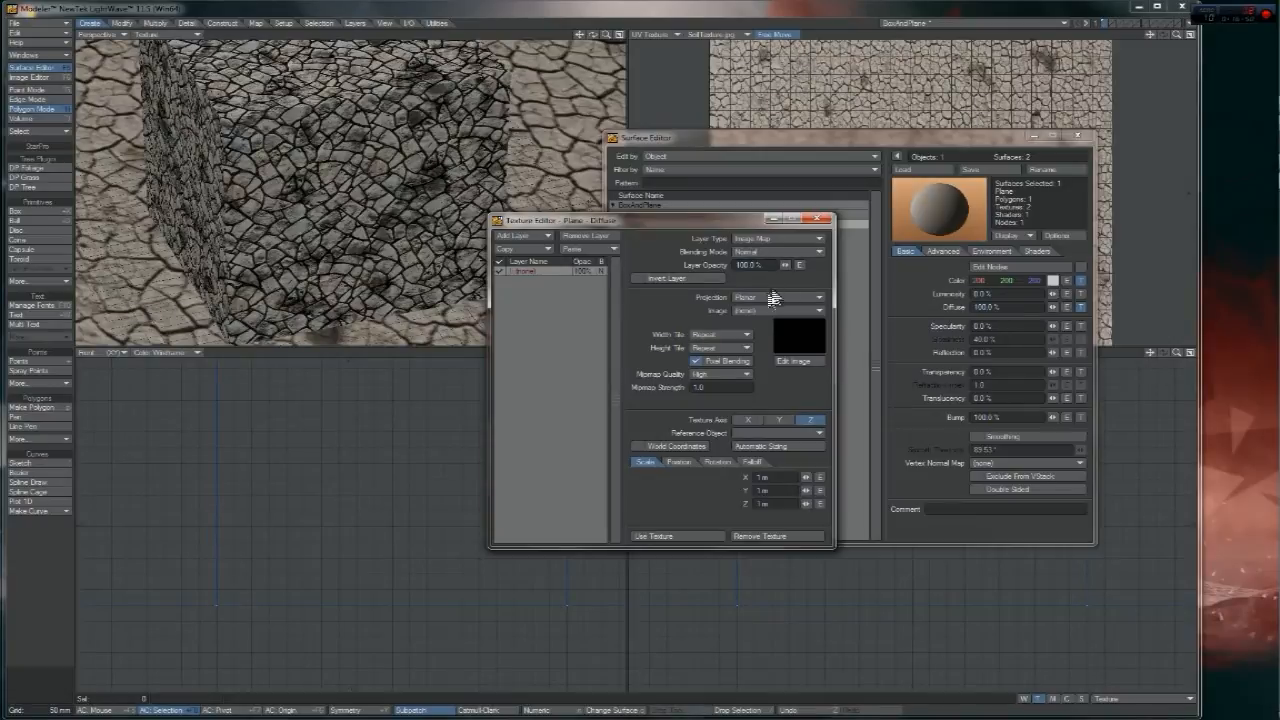
pyautogui.click(752, 298)
pyautogui.click(752, 343)
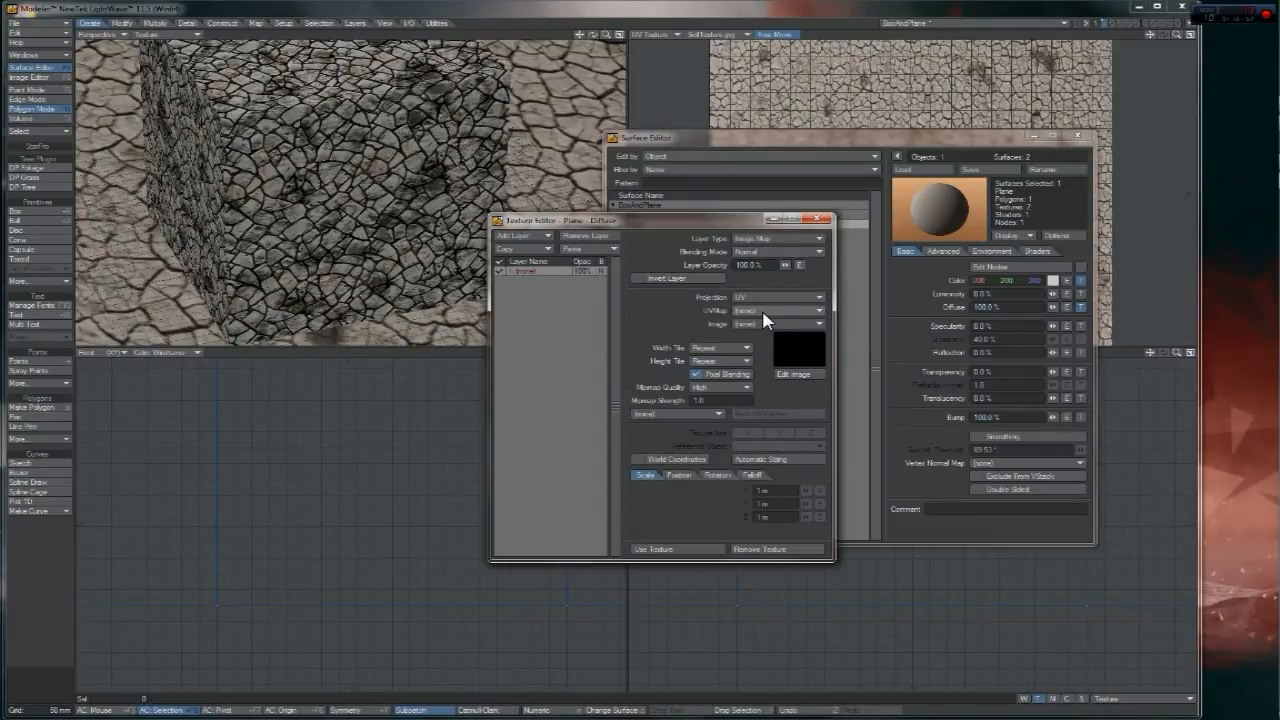
pyautogui.click(772, 324)
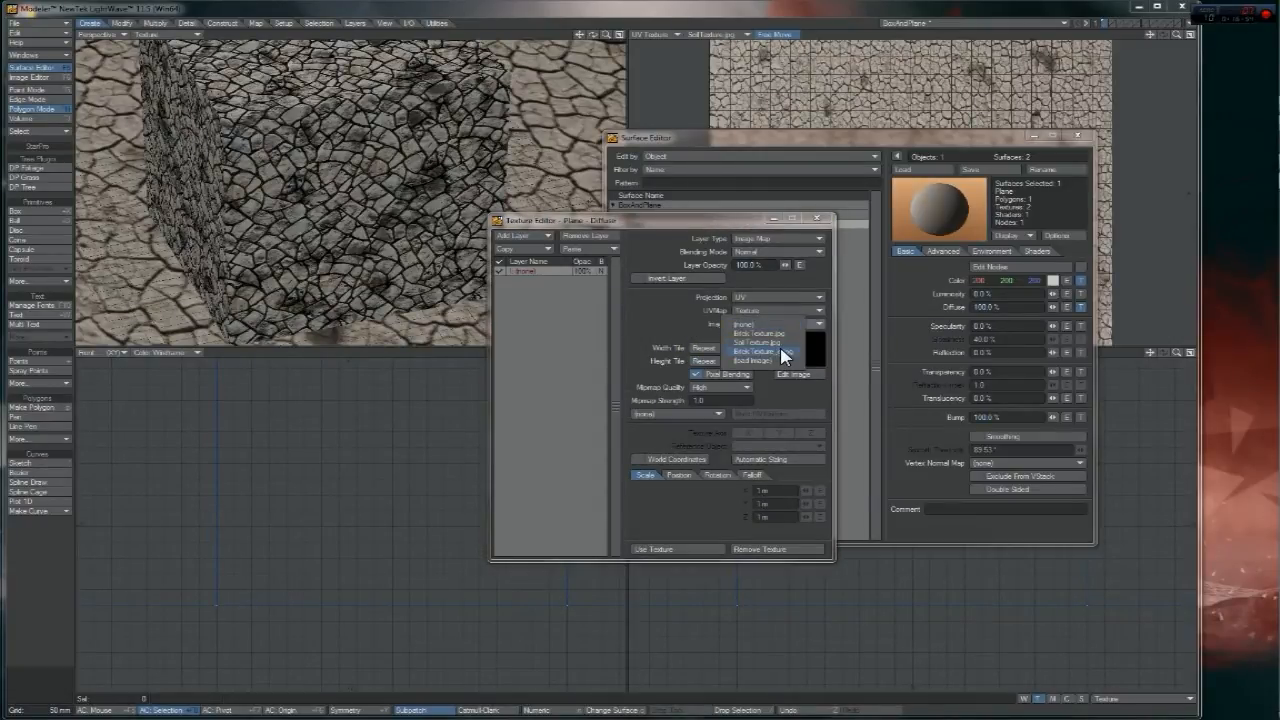
pyautogui.click(770, 361)
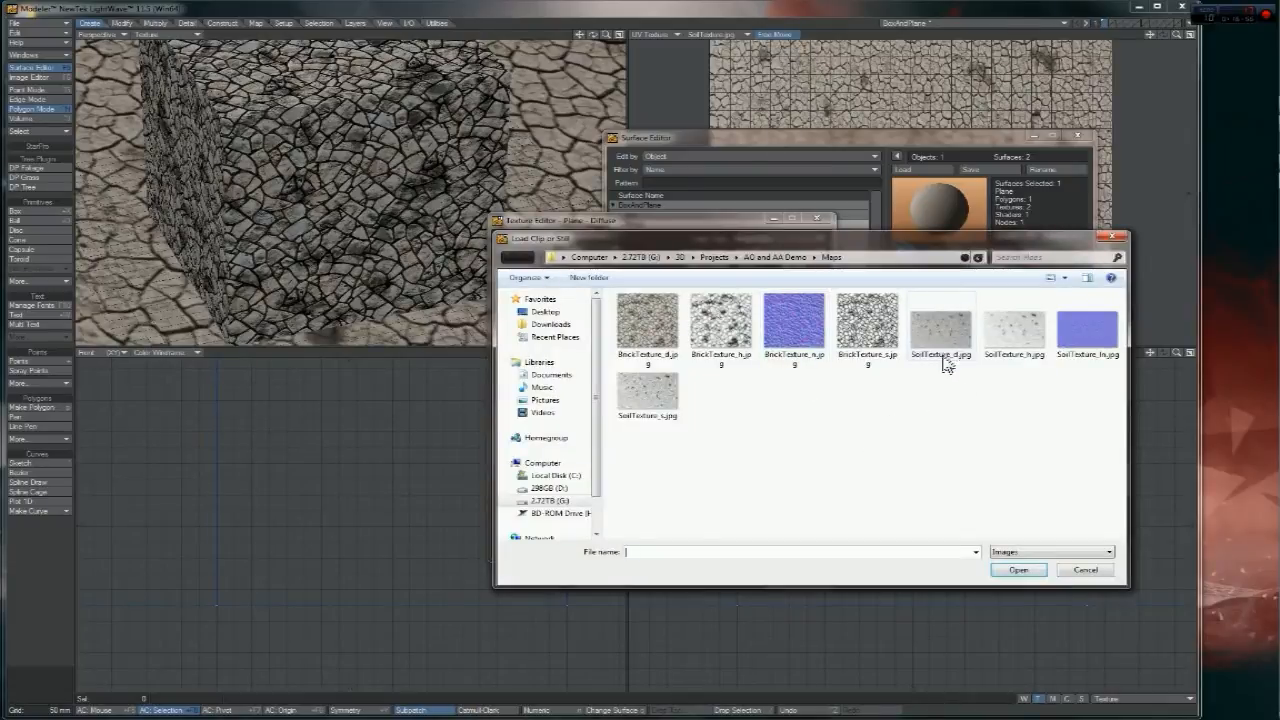
pyautogui.doubleClick(944, 336)
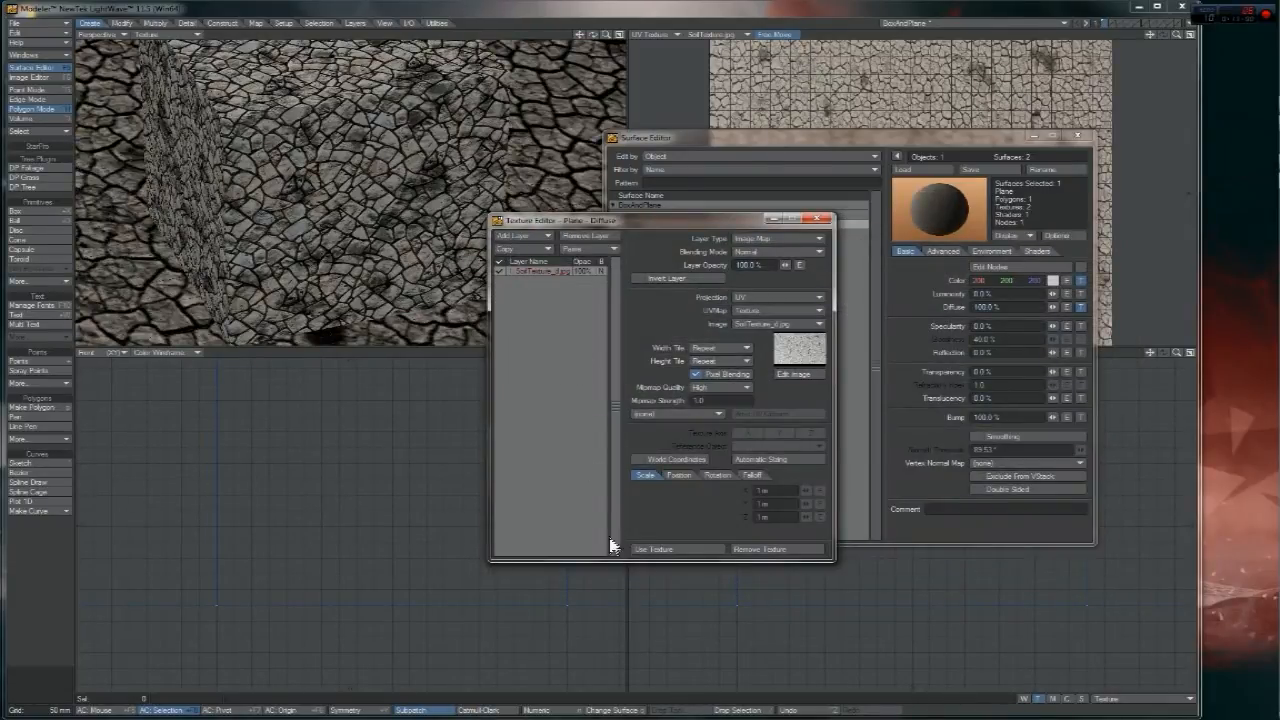
# - Set SoilTexture_d.jpg's brightness to 0.15 in the Image Editor and accept the diffuse texture
pyautogui.click(606, 35)
pyautogui.moveTo(606, 35); pyautogui.dragTo(549, 86)
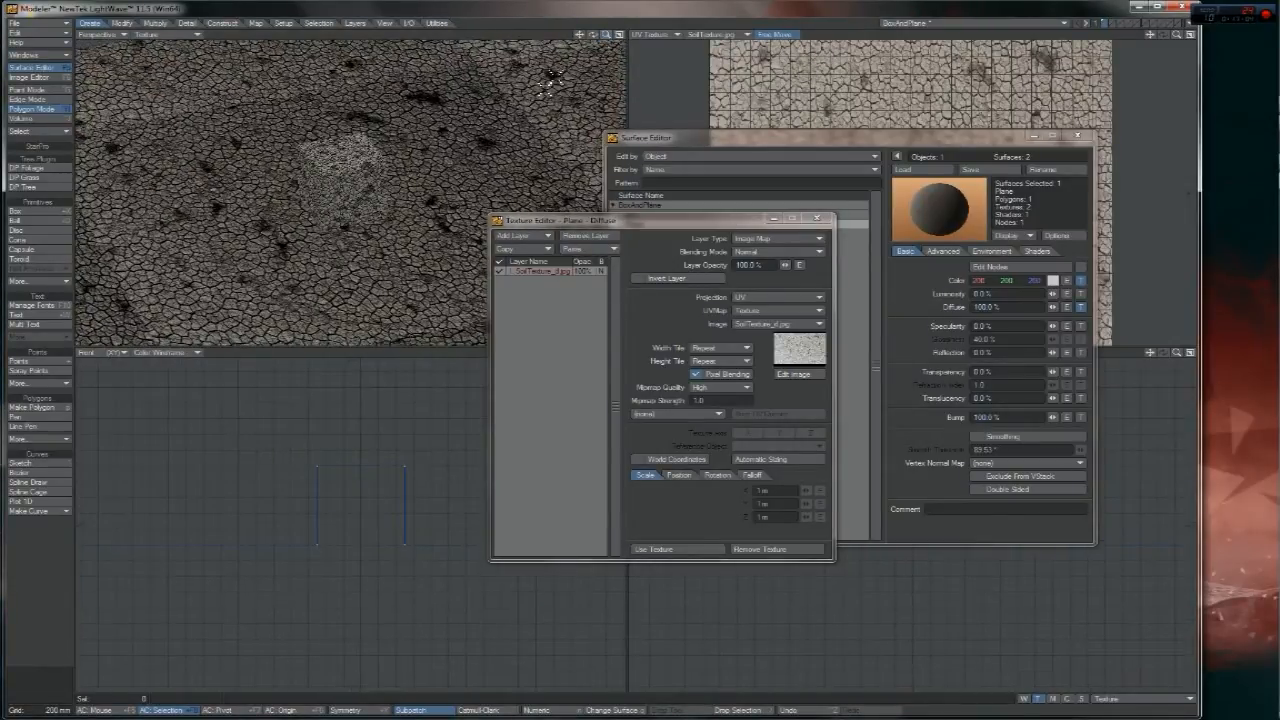
pyautogui.click(29, 77)
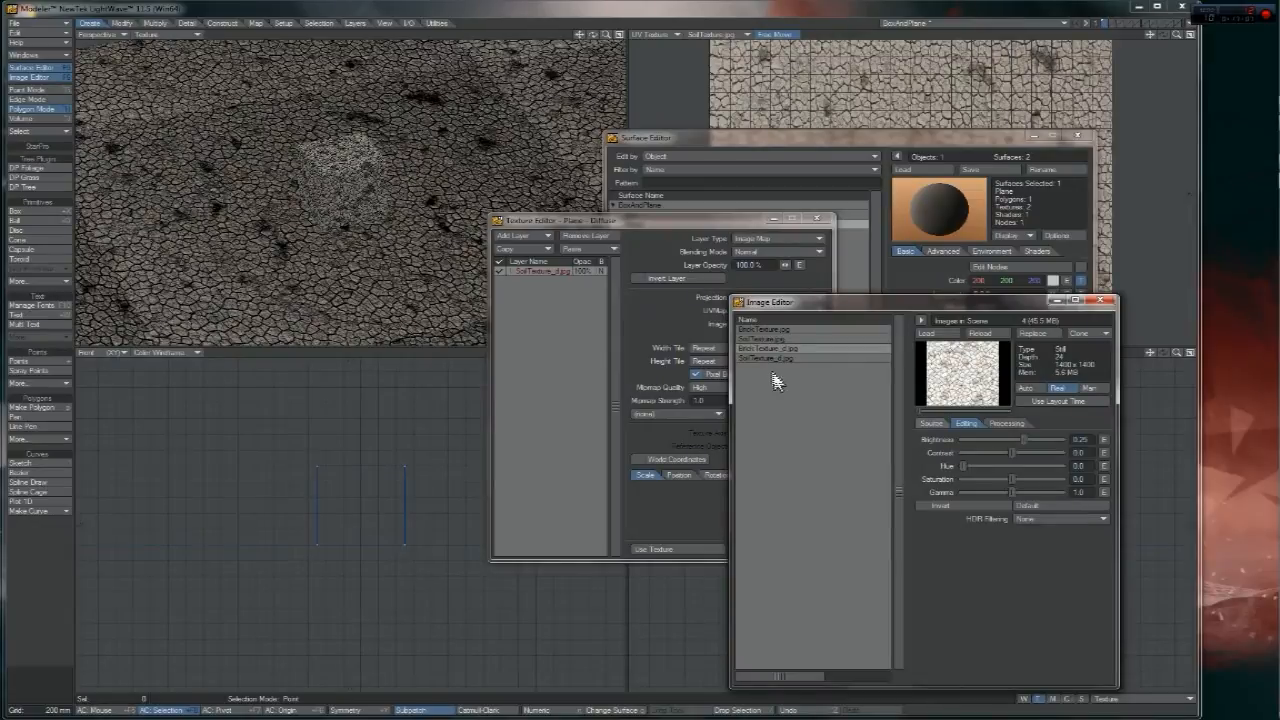
pyautogui.click(775, 358)
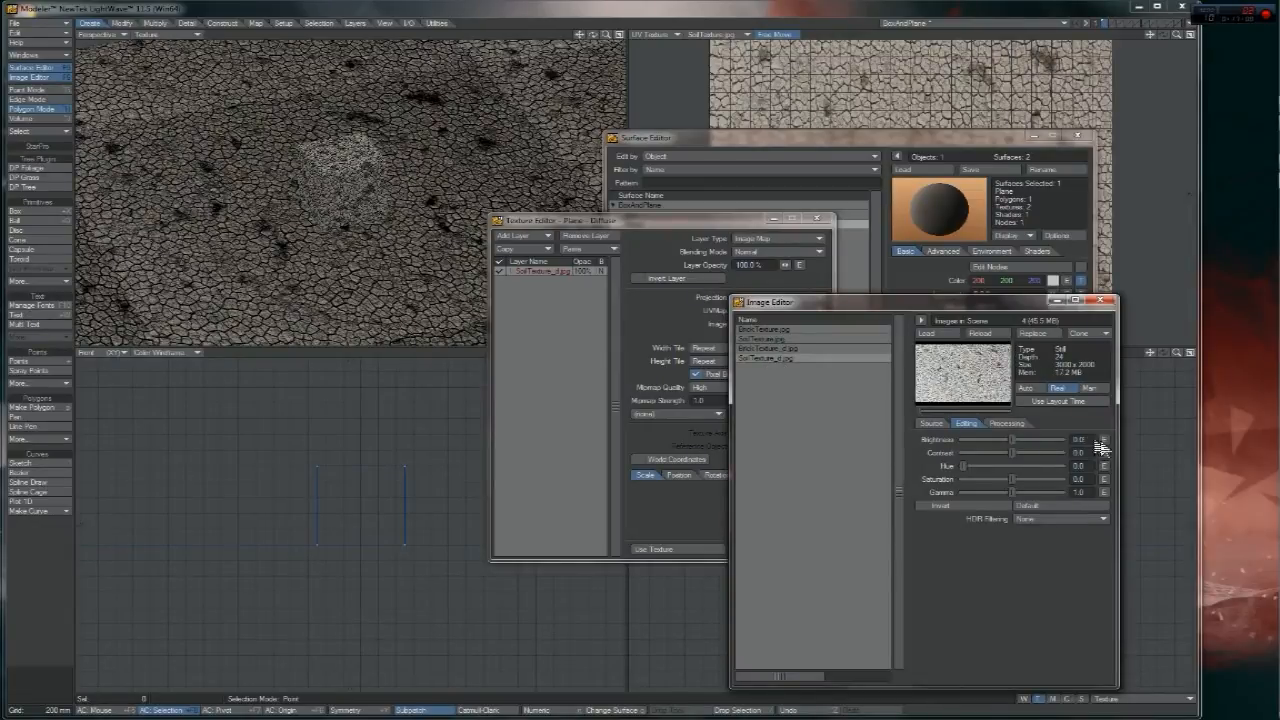
pyautogui.write('0.1')
pyautogui.press('Return')
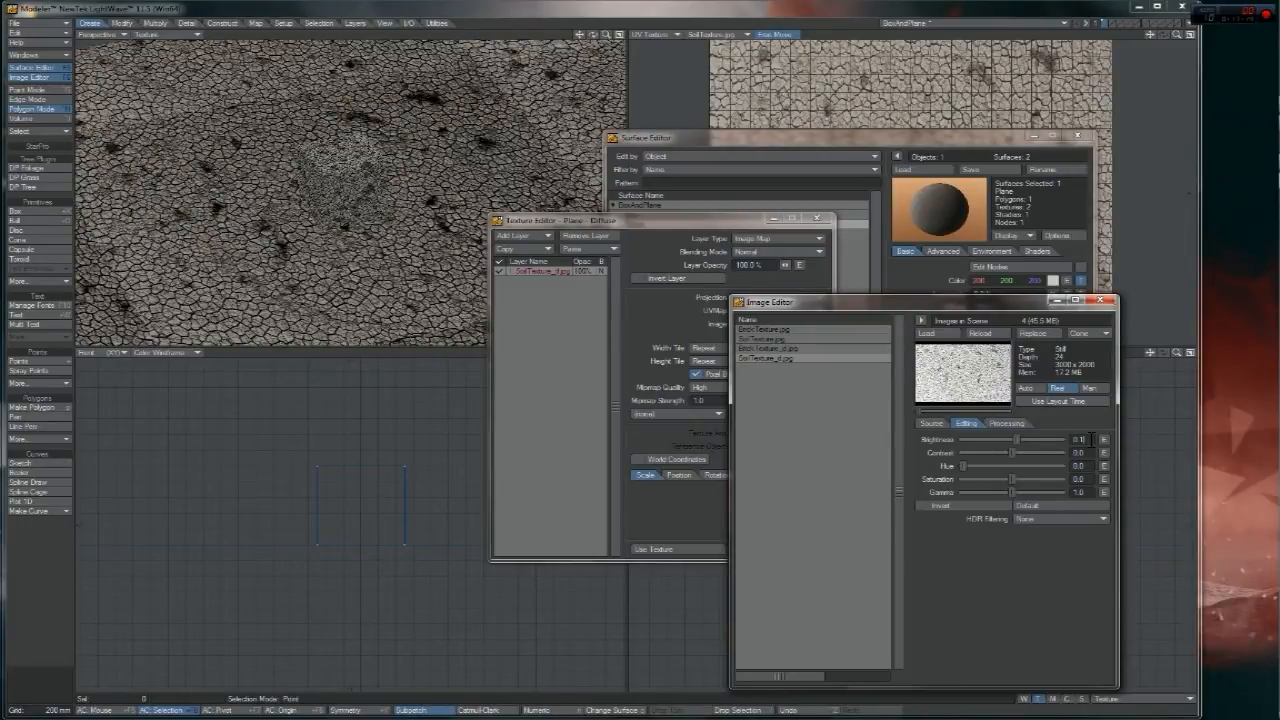
pyautogui.press('Return')
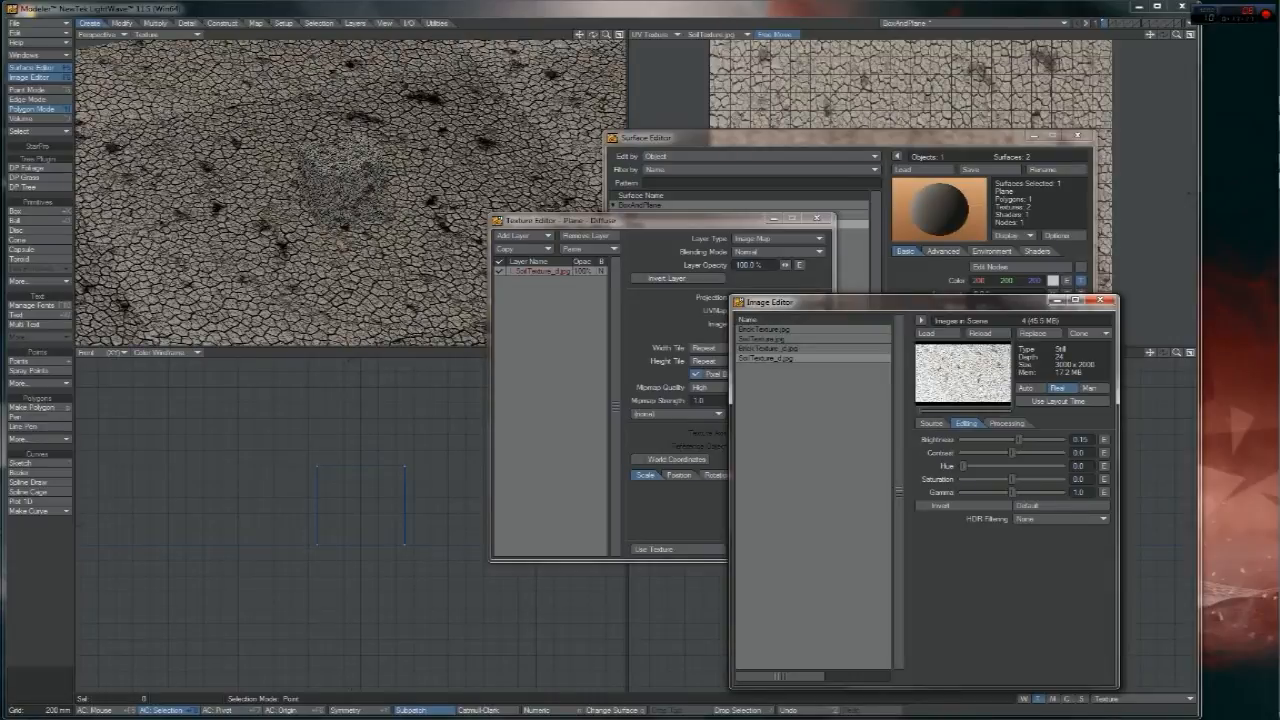
pyautogui.click(1100, 299)
pyautogui.click(660, 549)
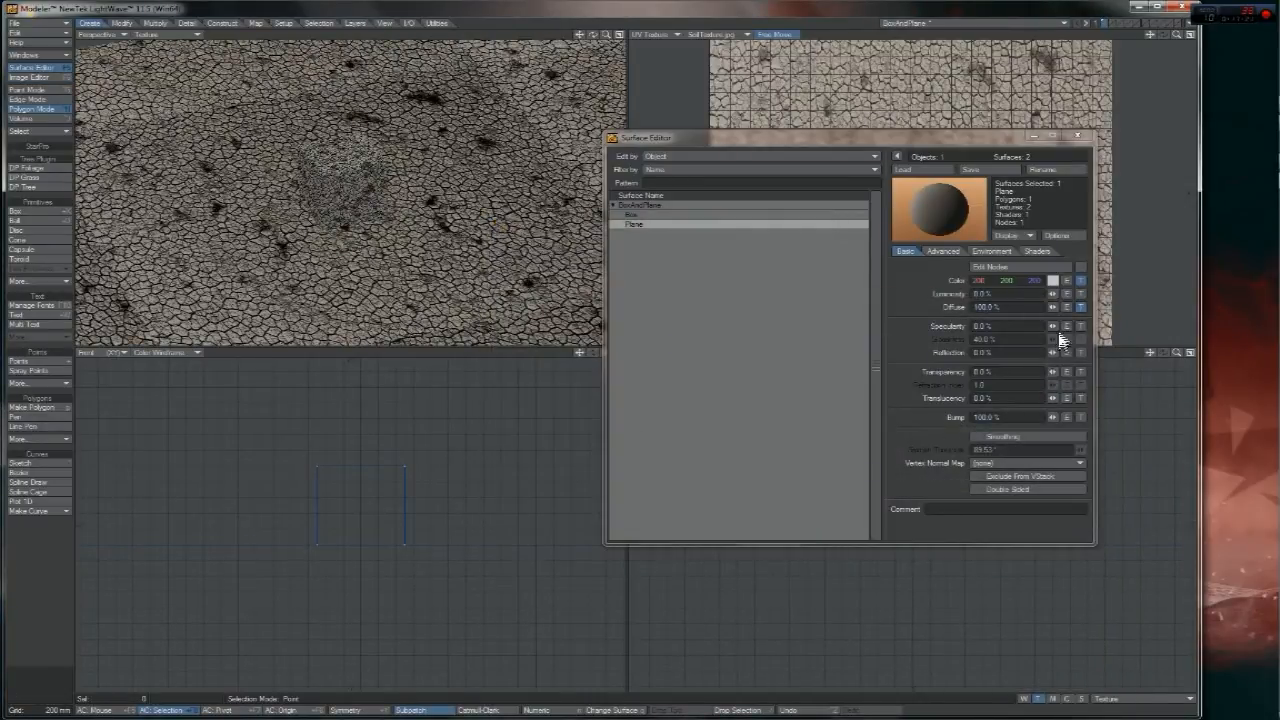
# - Paste the Box's brick colour texture layer into its Specularity channel, with BrickTexture_s.jpg as the image
pyautogui.click(648, 215)
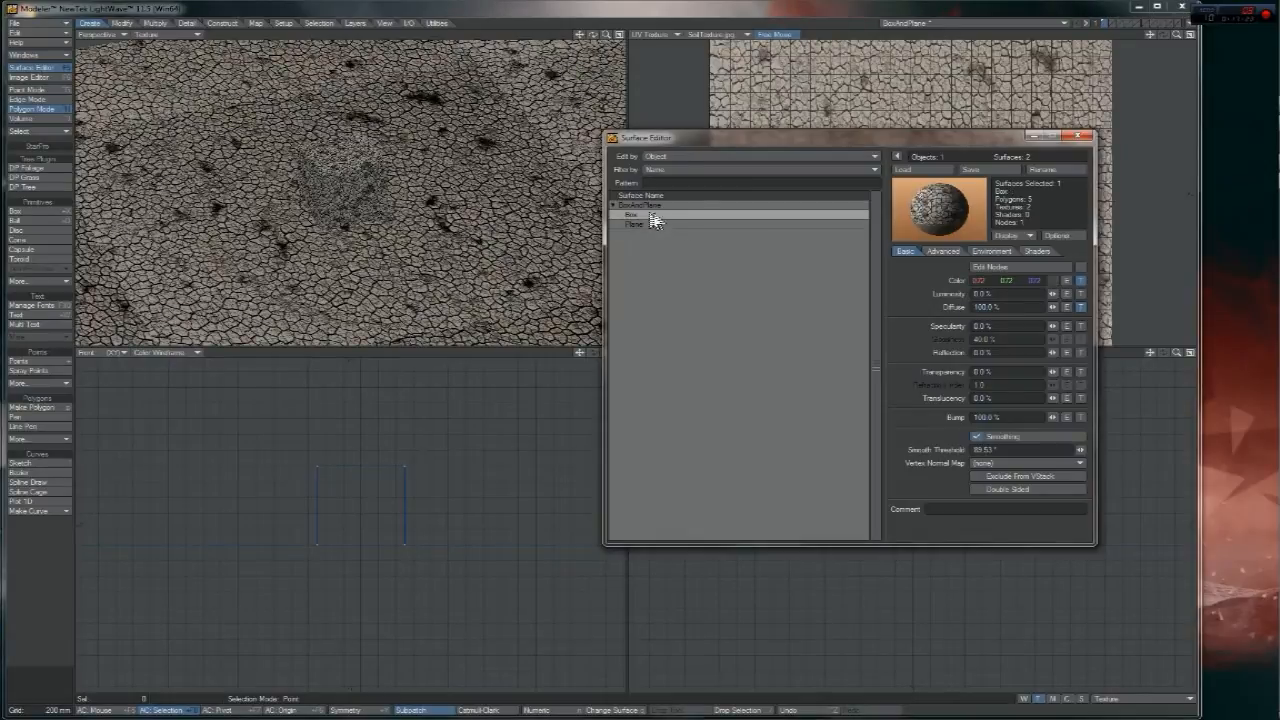
pyautogui.click(1080, 282)
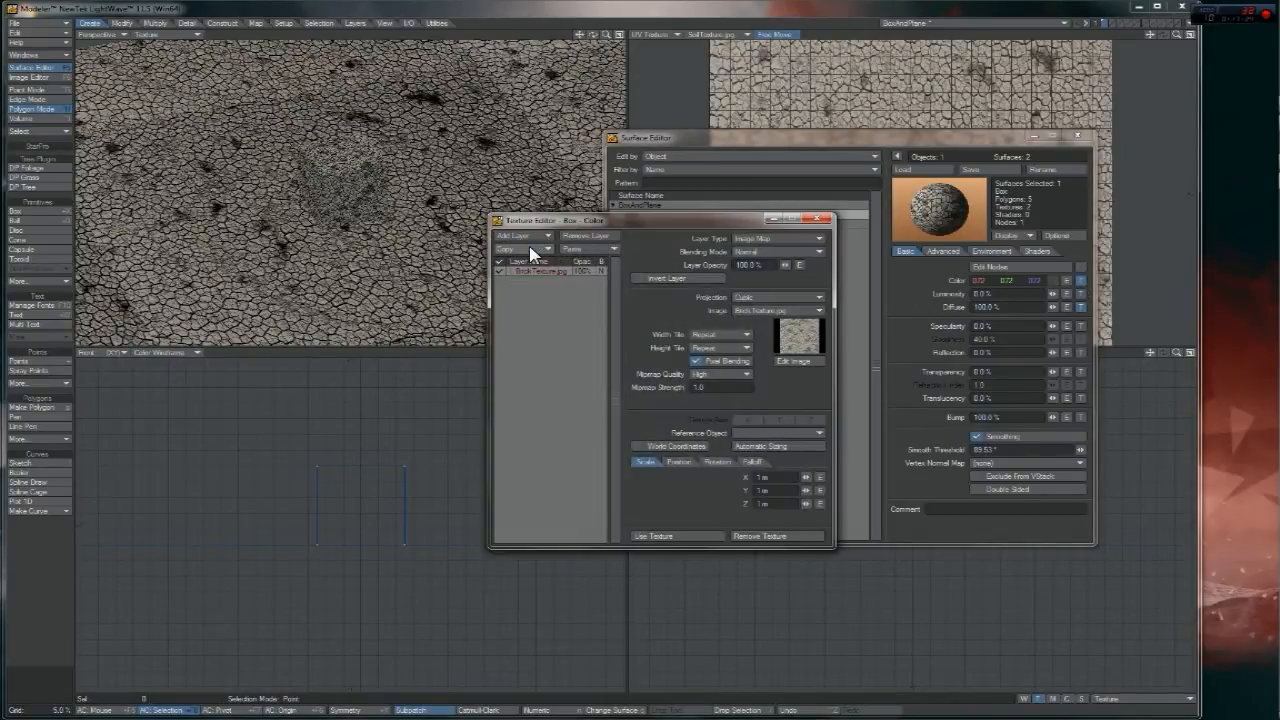
pyautogui.click(654, 537)
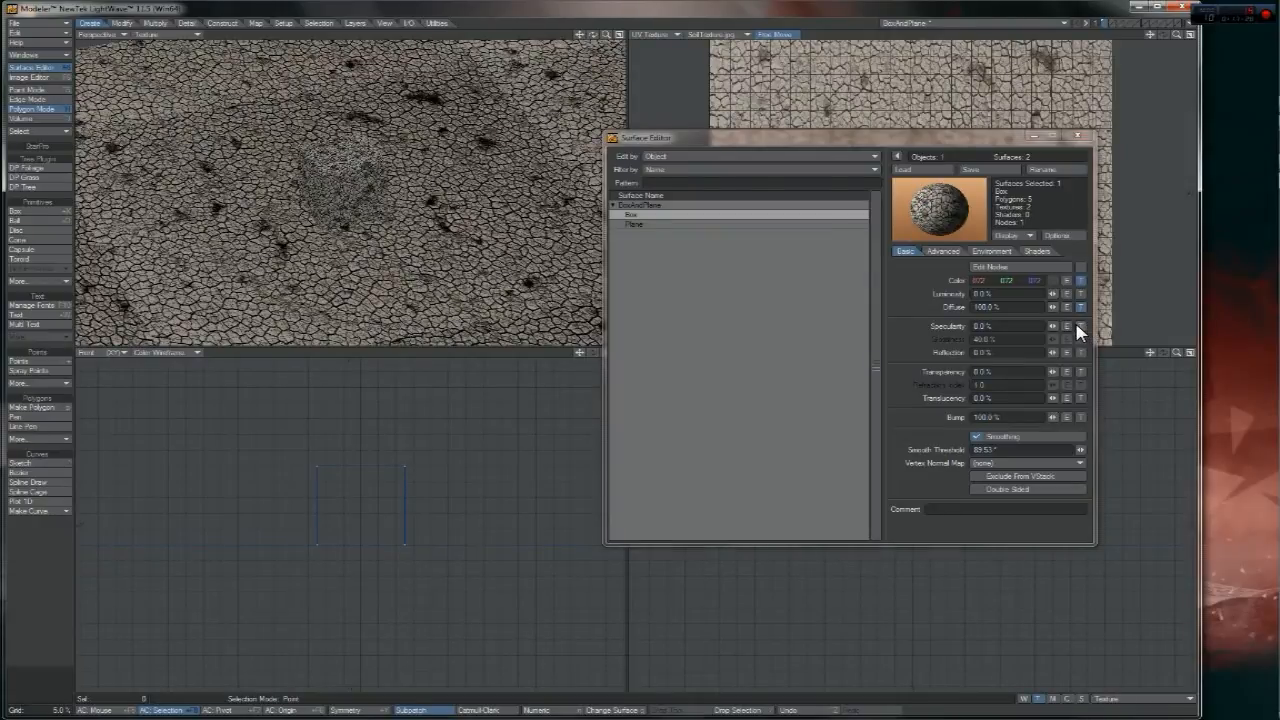
pyautogui.click(1080, 326)
pyautogui.click(591, 247)
pyautogui.click(591, 256)
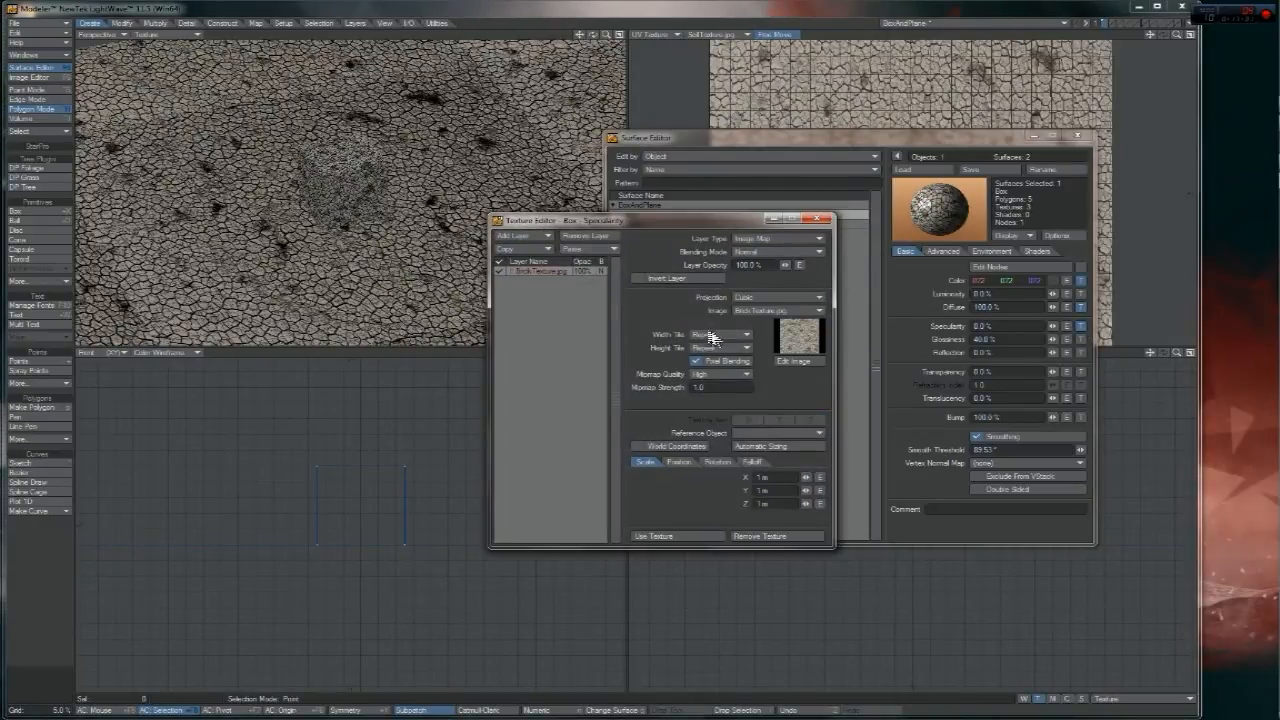
pyautogui.click(747, 311)
pyautogui.click(755, 346)
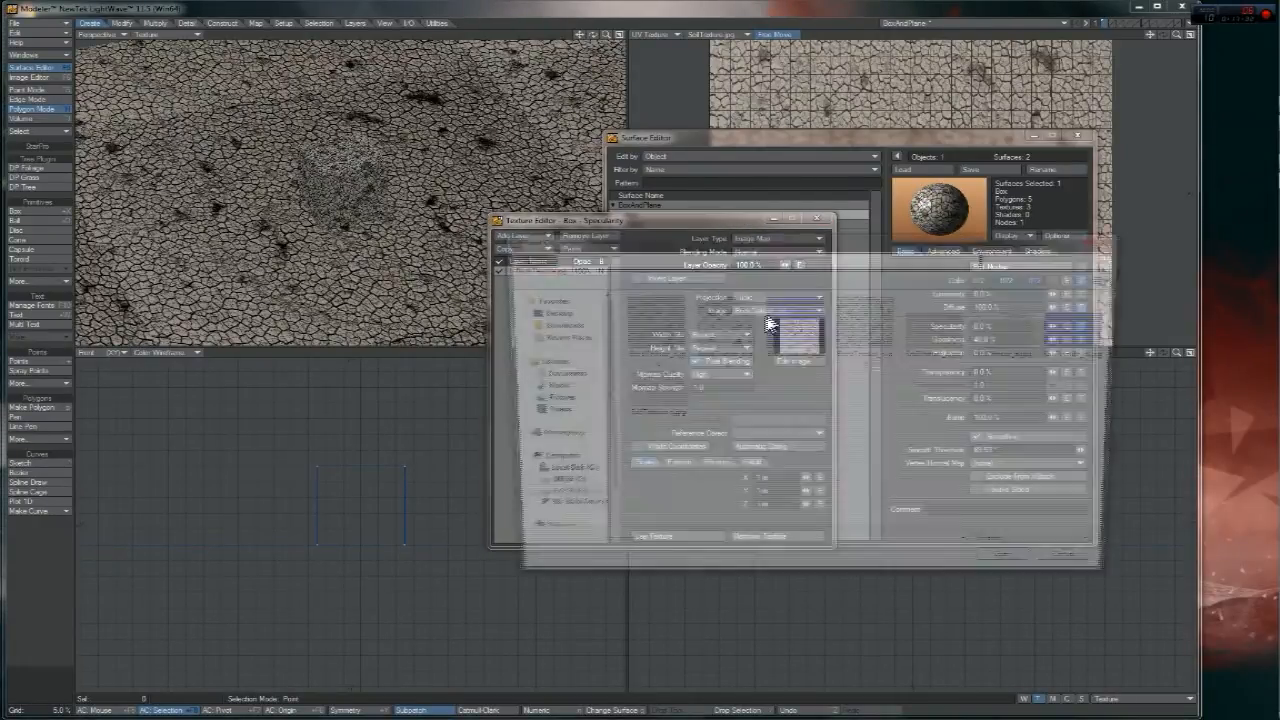
pyautogui.click(864, 358)
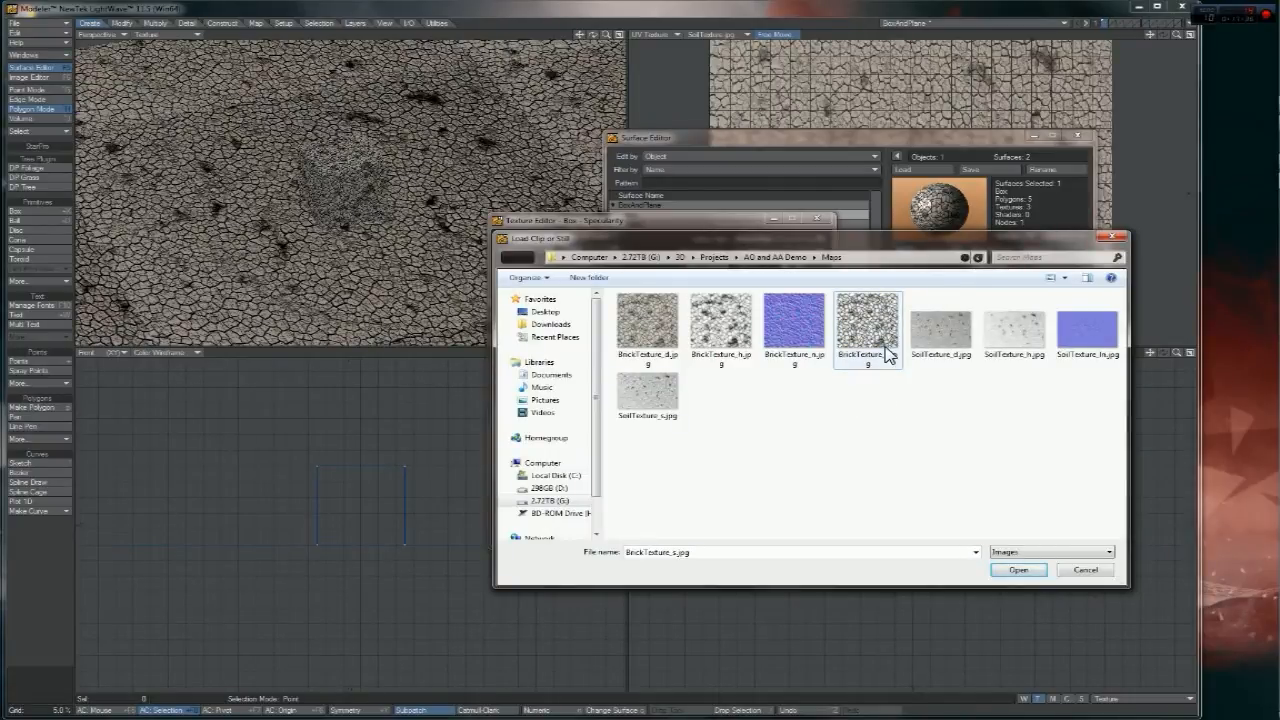
pyautogui.click(1015, 570)
pyautogui.click(677, 537)
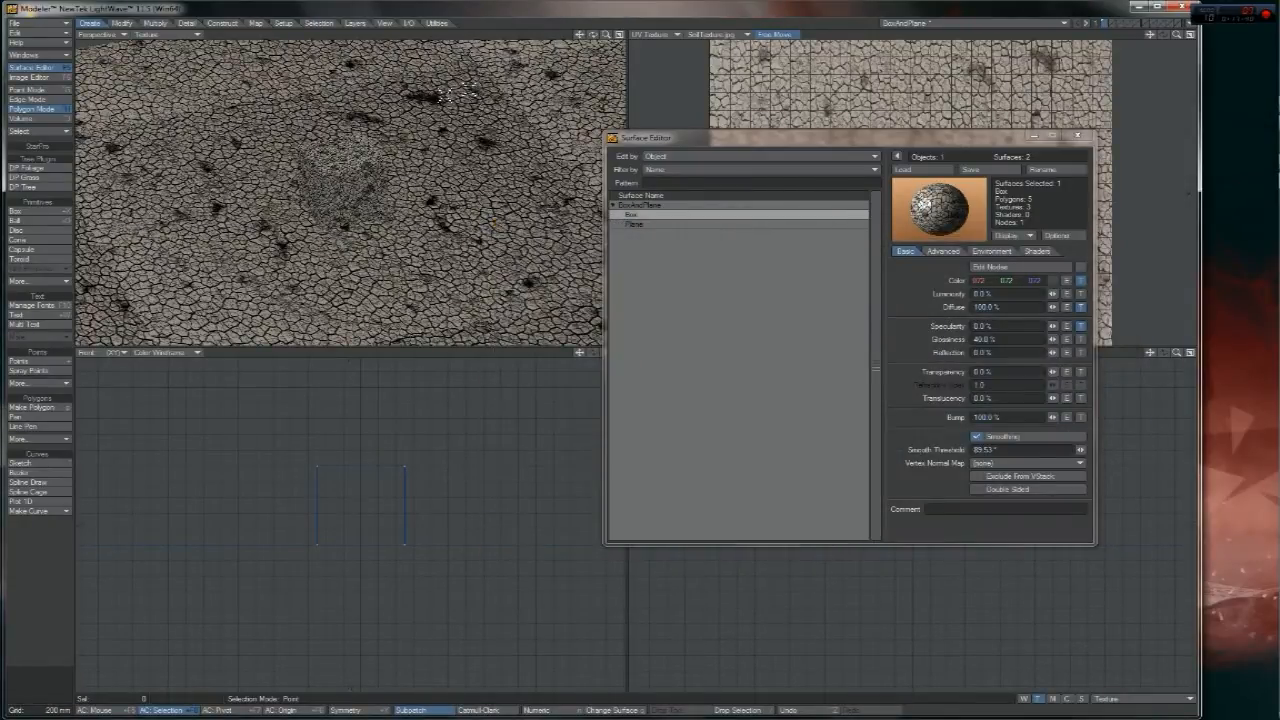
# - Raise the Box surface's Specularity to 15% and its Glossiness to 44.5%
pyautogui.moveTo(606, 34); pyautogui.dragTo(560, 42)
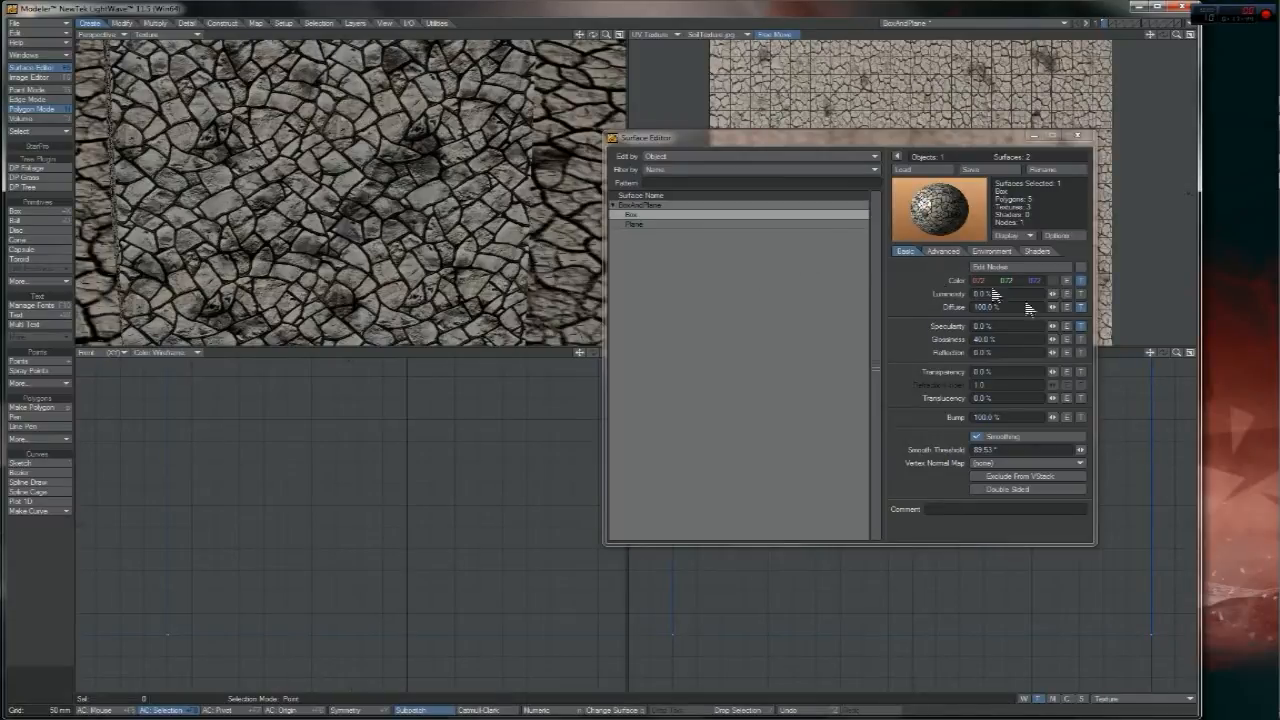
pyautogui.moveTo(1052, 326); pyautogui.dragTo(1057, 333)
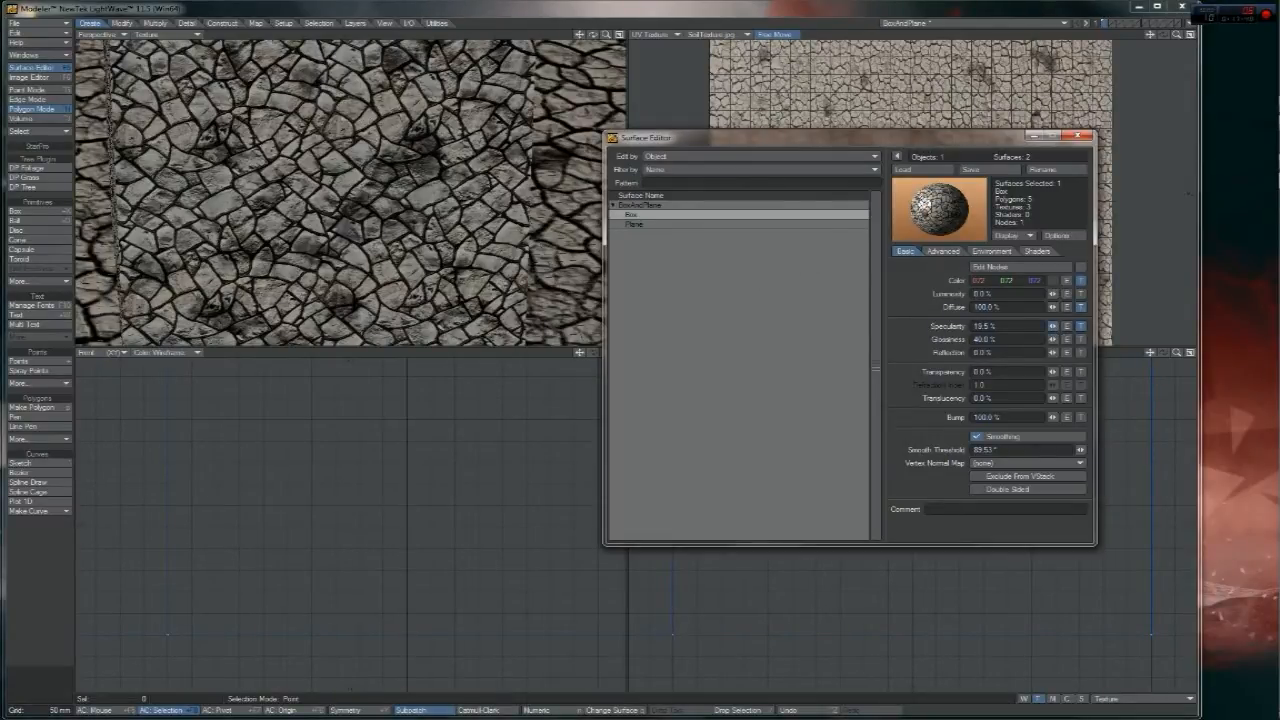
pyautogui.click(988, 326)
pyautogui.click(1016, 329)
pyautogui.moveTo(1278, 146)
pyautogui.moveTo(1033, 326); pyautogui.dragTo(860, 303)
pyautogui.moveTo(1027, 330); pyautogui.dragTo(908, 322)
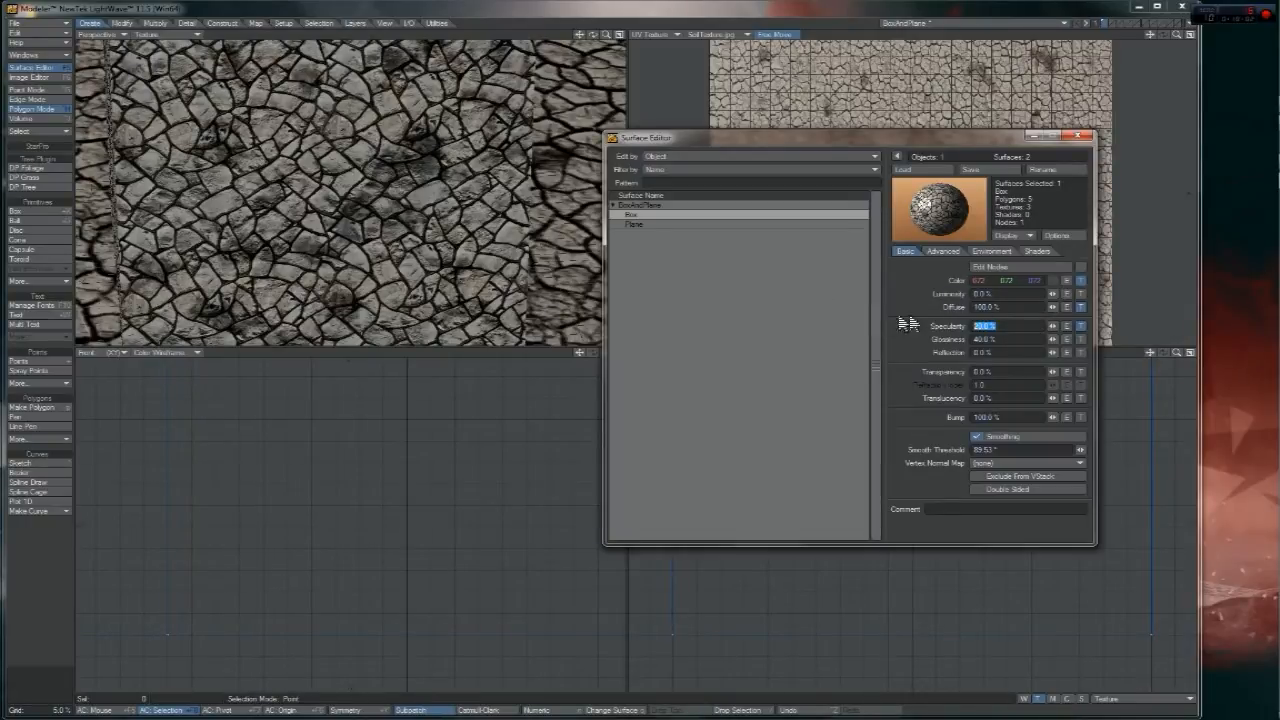
pyautogui.press('Return')
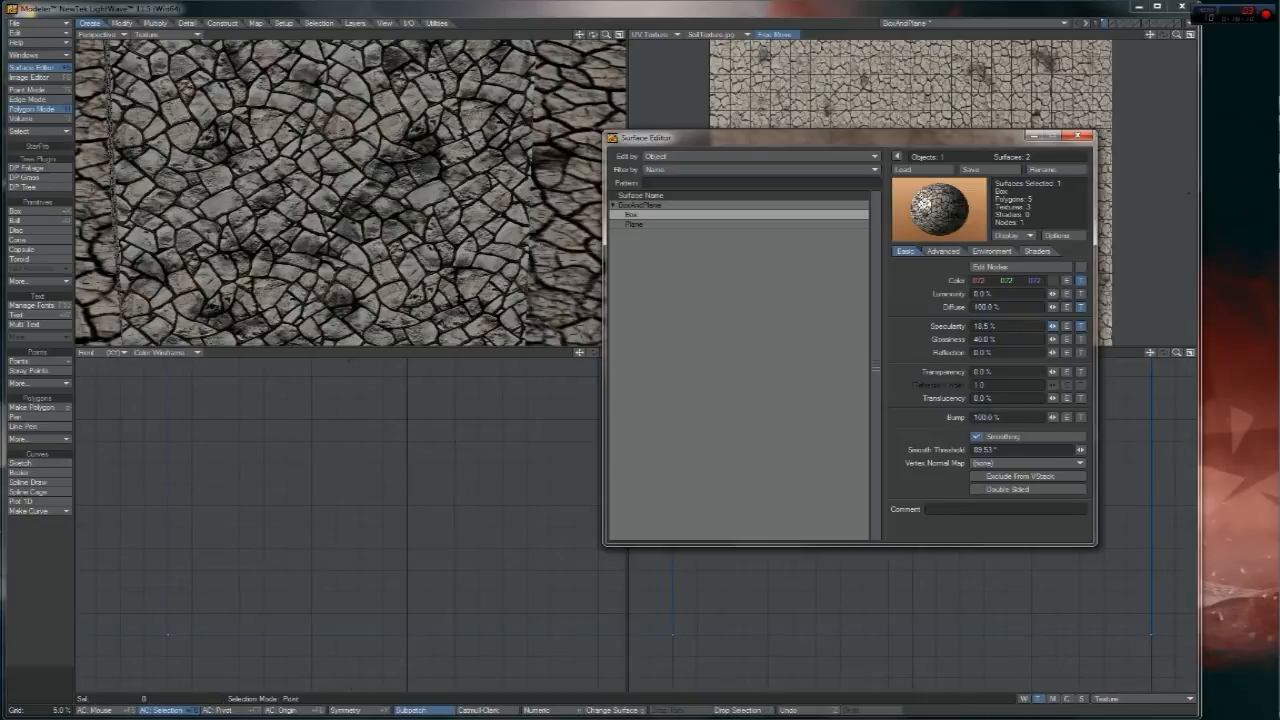
pyautogui.moveTo(1053, 341); pyautogui.dragTo(1059, 341)
pyautogui.moveTo(608, 36); pyautogui.dragTo(593, 36)
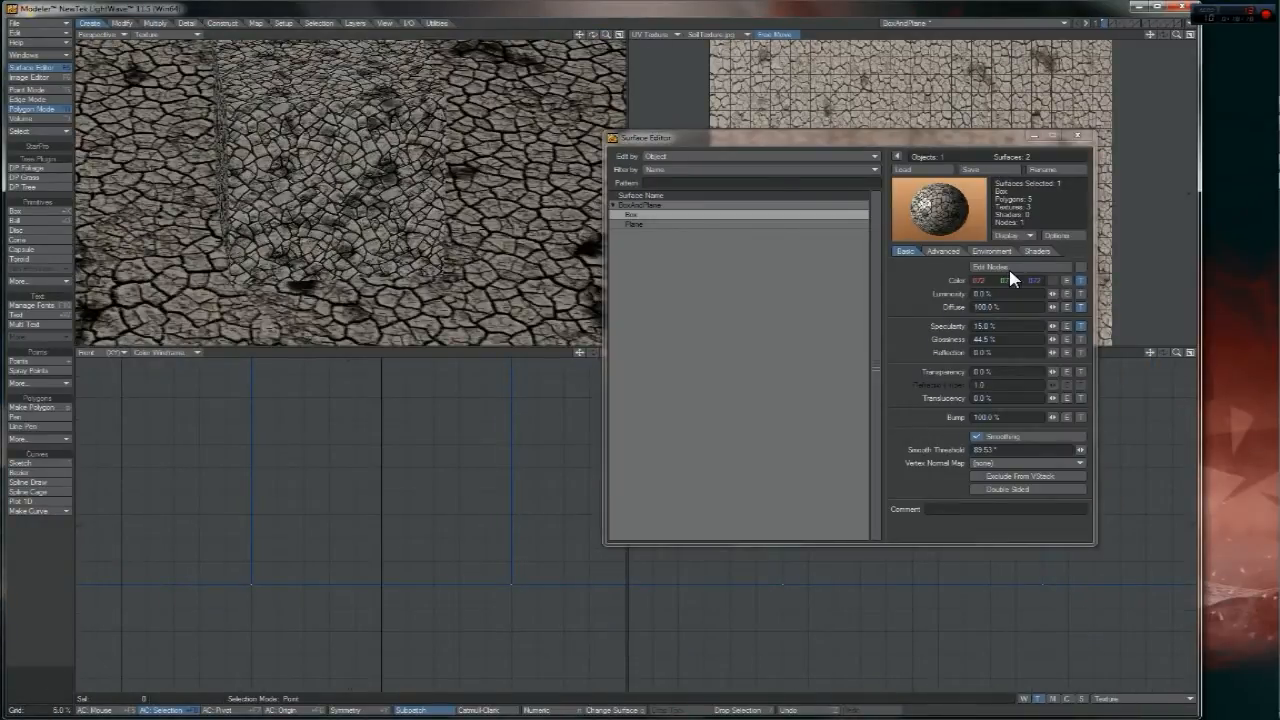
# - Paste the Plane's soil colour texture layer into its Specularity channel, loading SoilTexture_s.jpg
pyautogui.click(645, 224)
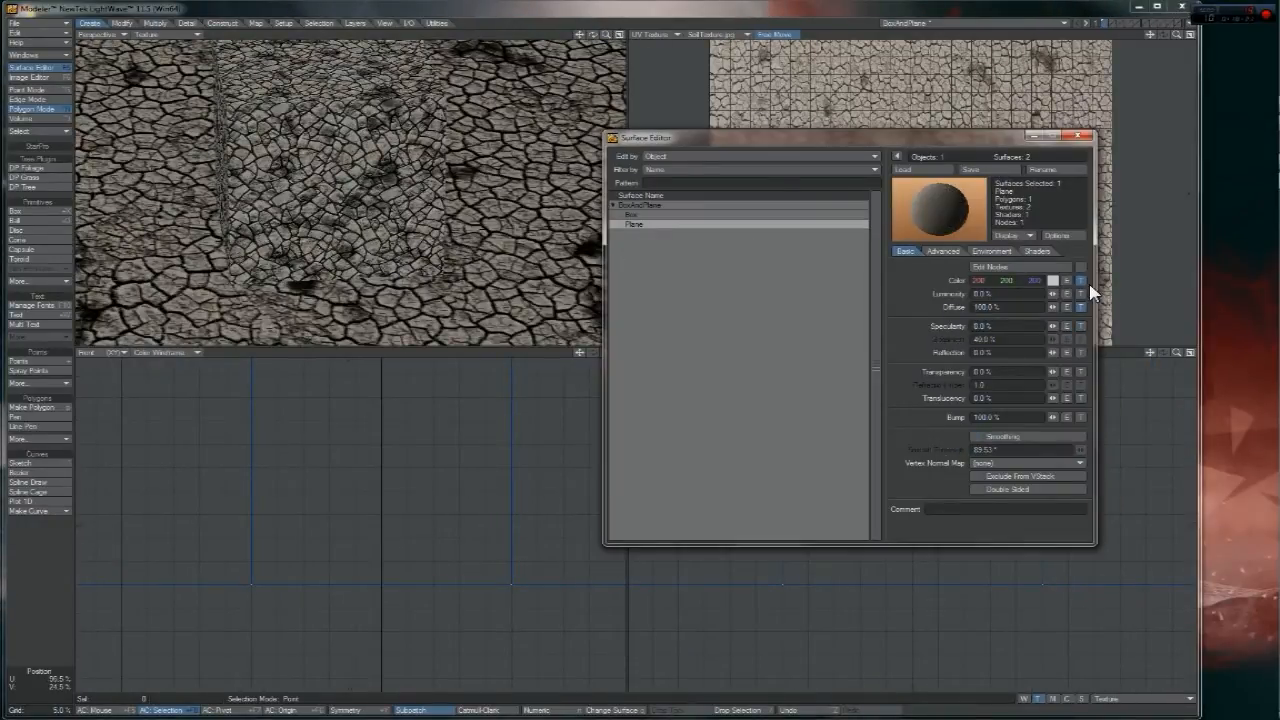
pyautogui.click(1080, 281)
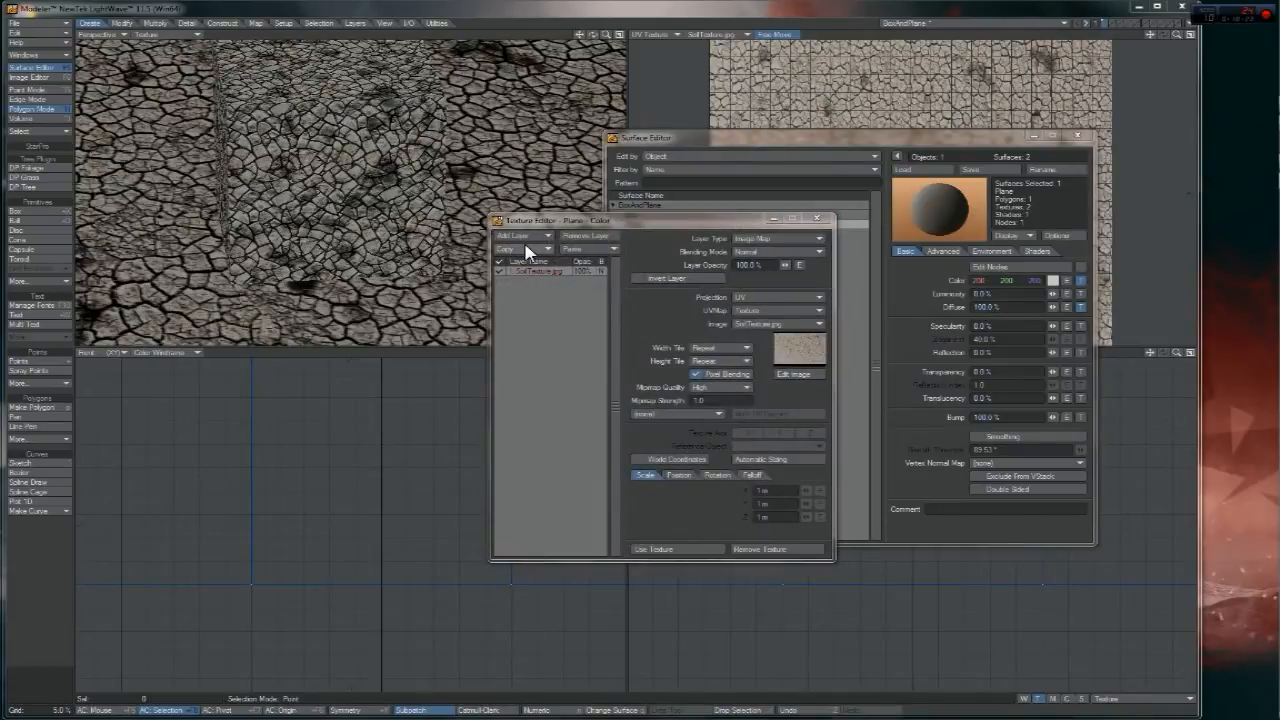
pyautogui.click(668, 550)
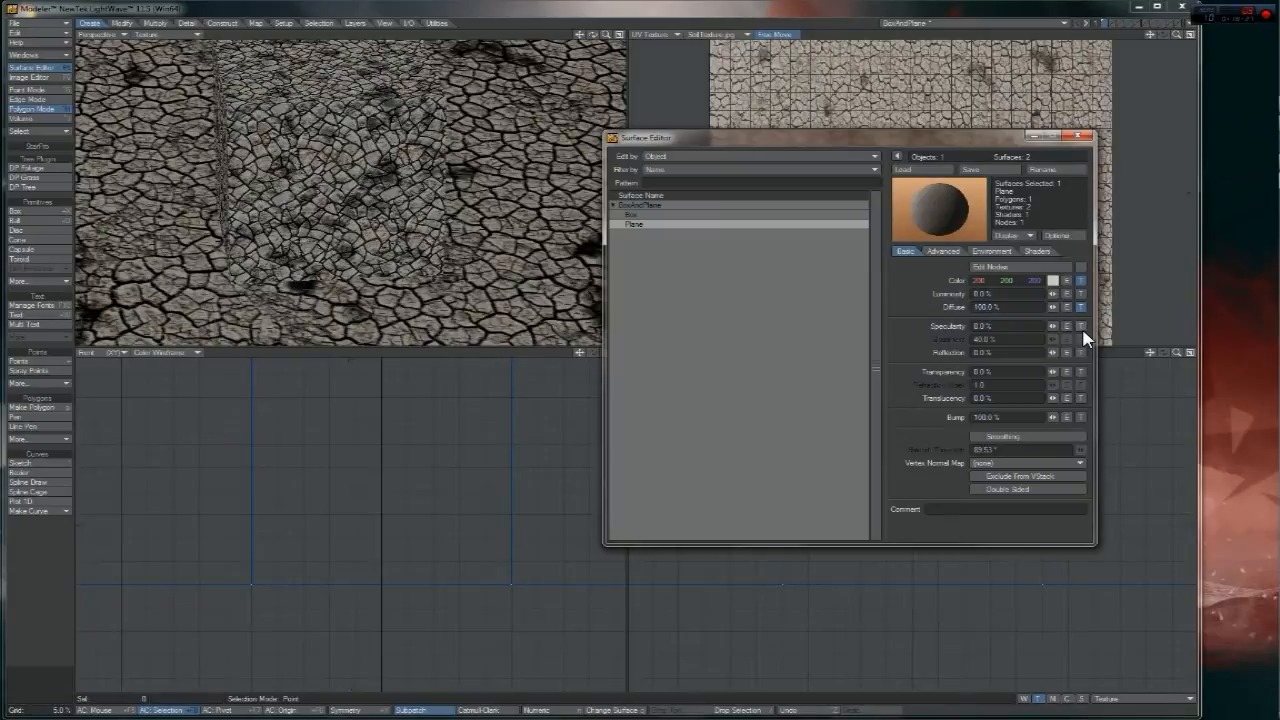
pyautogui.click(1080, 326)
pyautogui.click(592, 249)
pyautogui.click(603, 251)
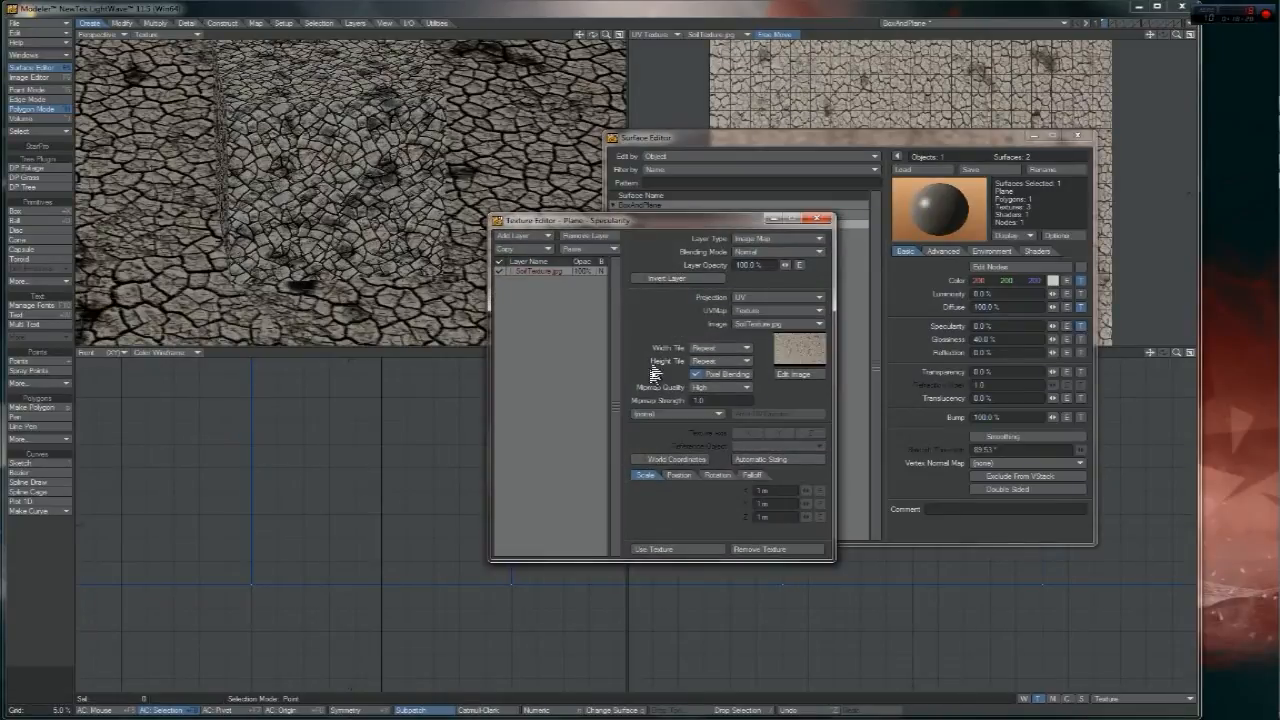
pyautogui.click(766, 325)
pyautogui.click(765, 361)
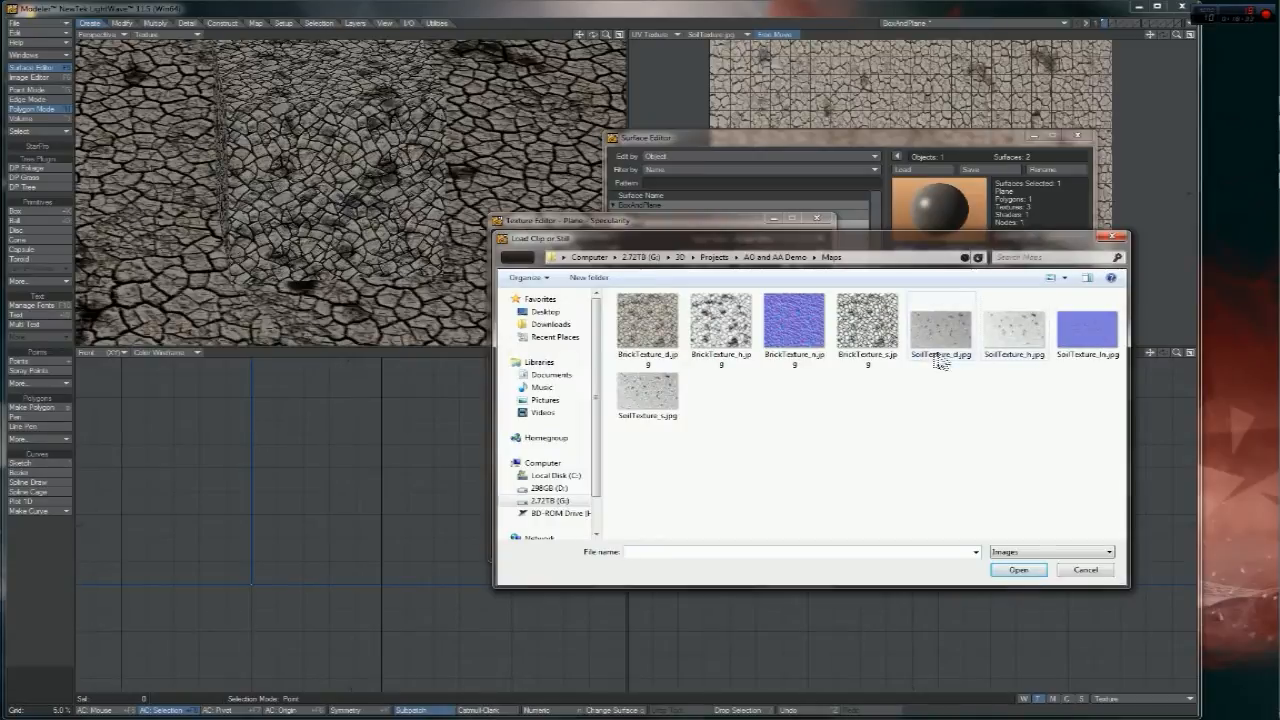
pyautogui.doubleClick(660, 398)
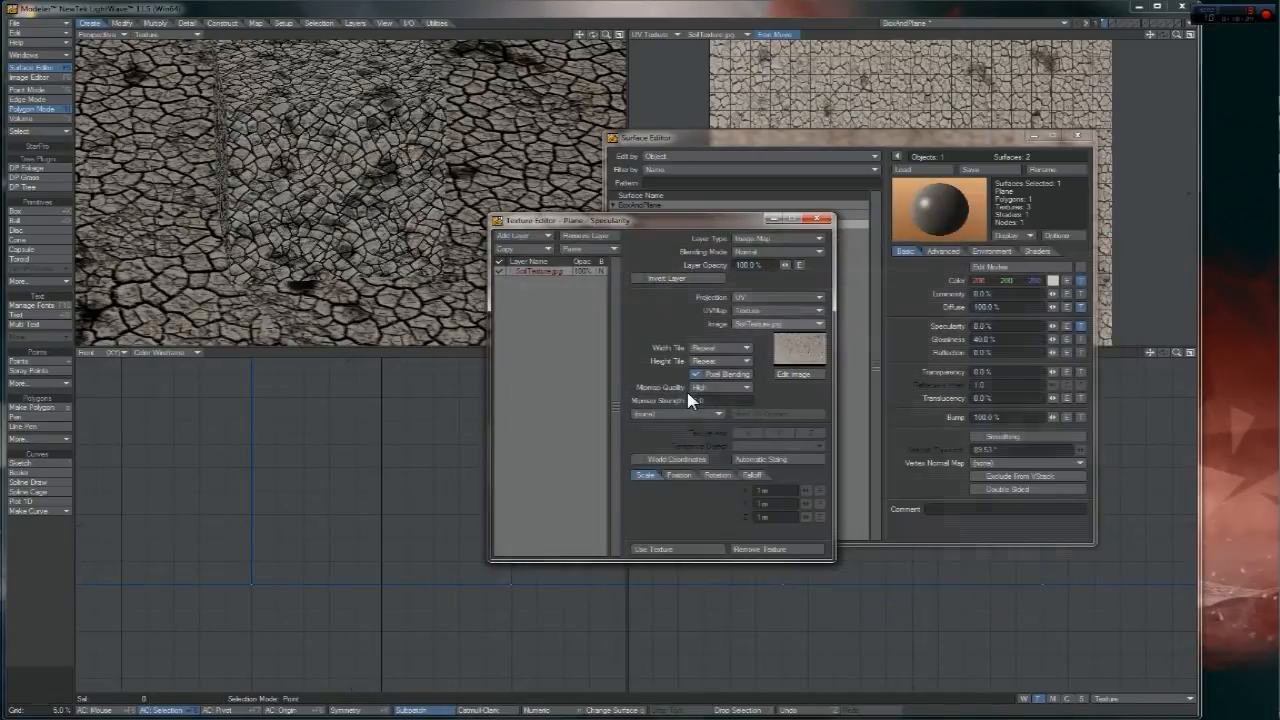
# - Keep the specularity texture and set the Plane's Specularity to 17.5%
pyautogui.click(663, 549)
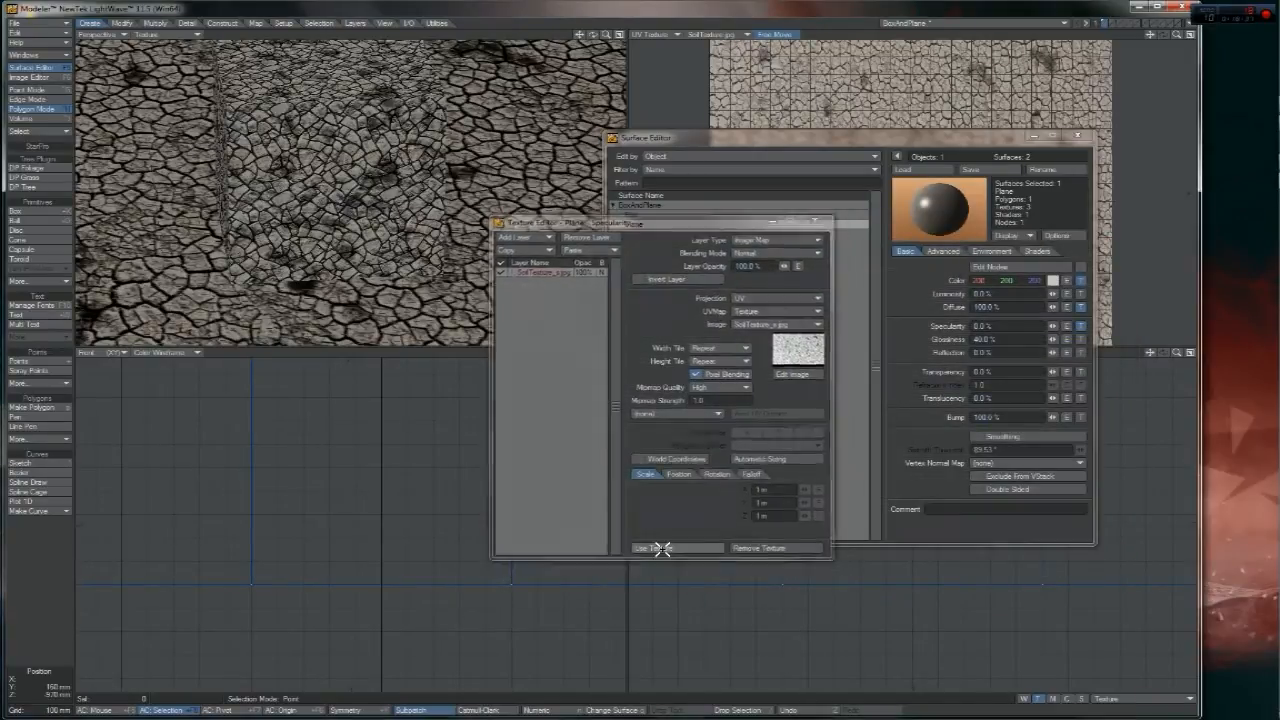
pyautogui.moveTo(1052, 326); pyautogui.dragTo(676, 306)
pyautogui.press('Return')
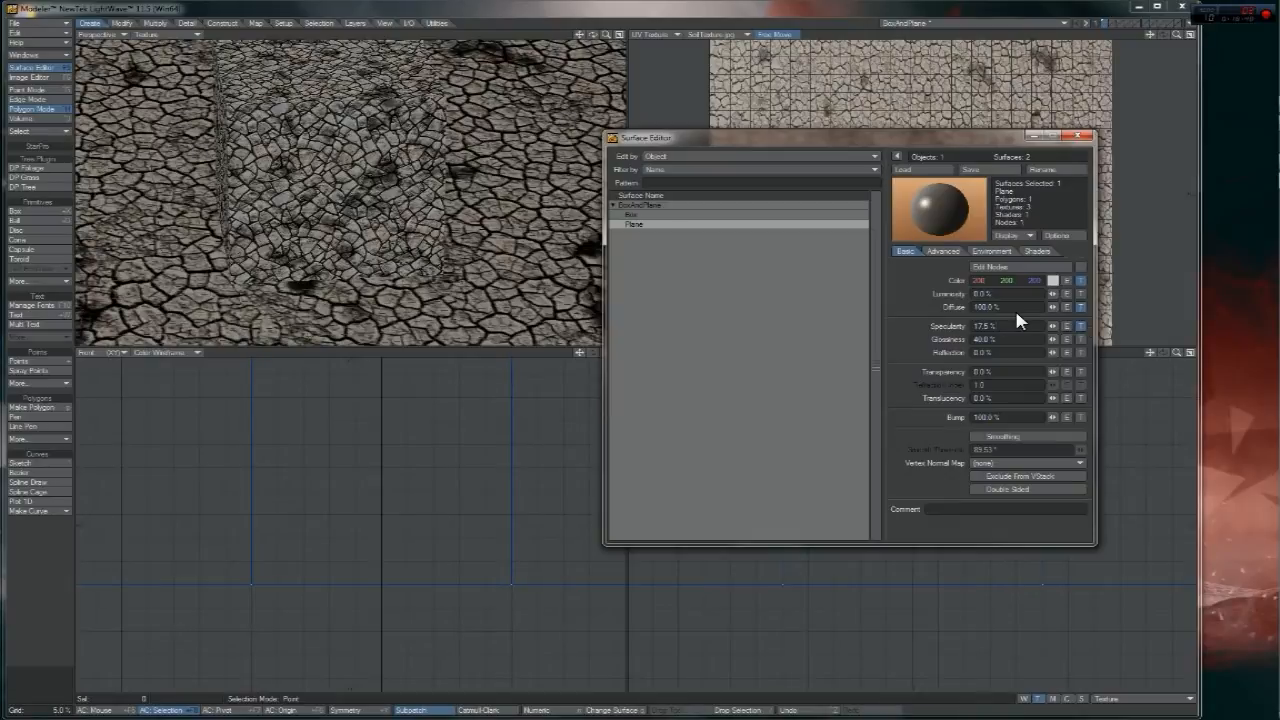
# - Lower the Plane's Specularity to 10% and set its Glossiness to 62.5%
pyautogui.moveTo(1026, 326); pyautogui.dragTo(1076, 321)
pyautogui.click(1018, 328)
pyautogui.moveTo(1052, 330); pyautogui.dragTo(960, 330)
pyautogui.moveTo(1053, 336); pyautogui.dragTo(1054, 338)
pyautogui.moveTo(1053, 339); pyautogui.dragTo(1054, 338)
# - Check the Plane's specularity texture, then bring up the Image Editor
pyautogui.click(1080, 326)
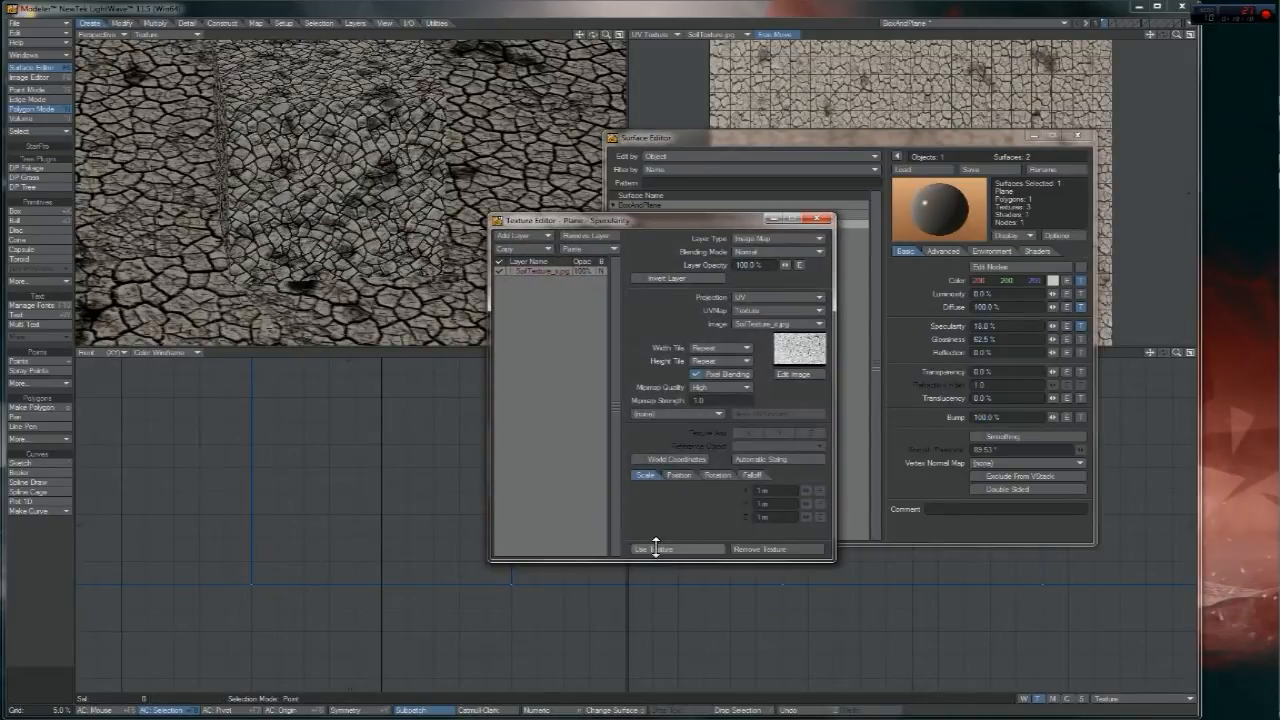
pyautogui.click(652, 548)
pyautogui.click(34, 80)
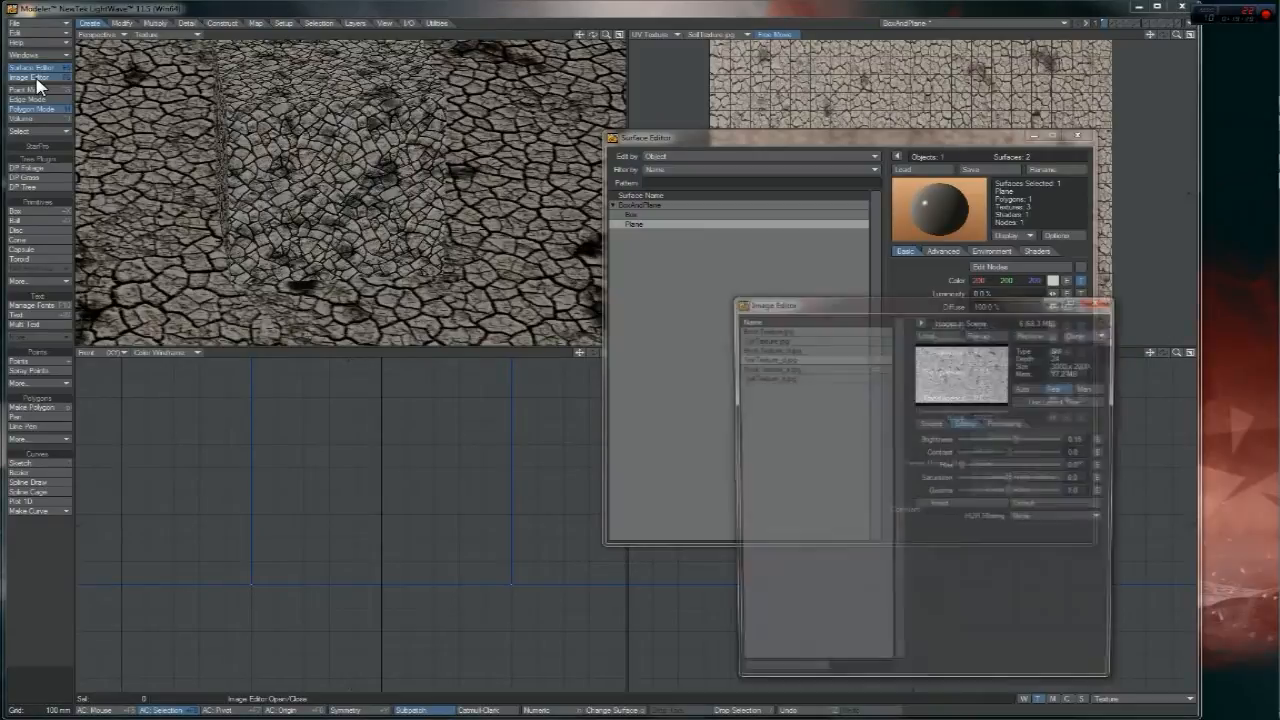
# - Select SoilTexture_s.jpg in the Image Editor and set its Brightness to -0.15
pyautogui.click(800, 367)
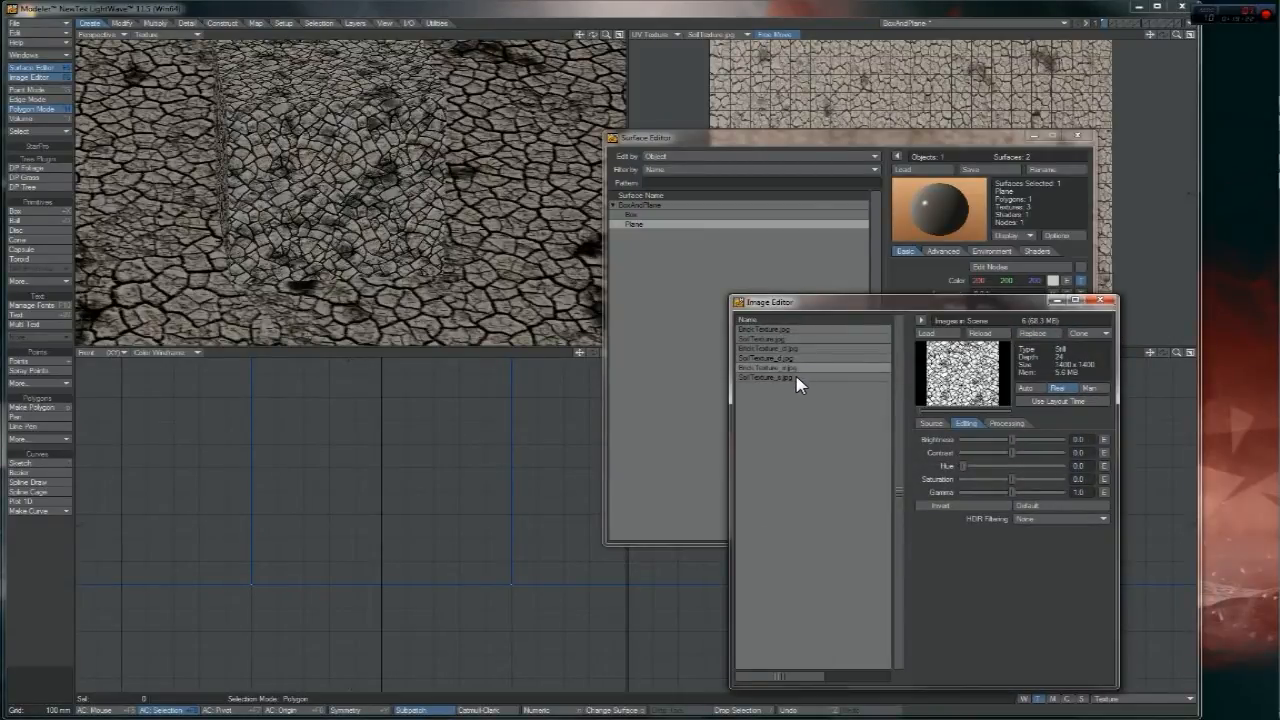
pyautogui.click(800, 377)
pyautogui.click(1088, 439)
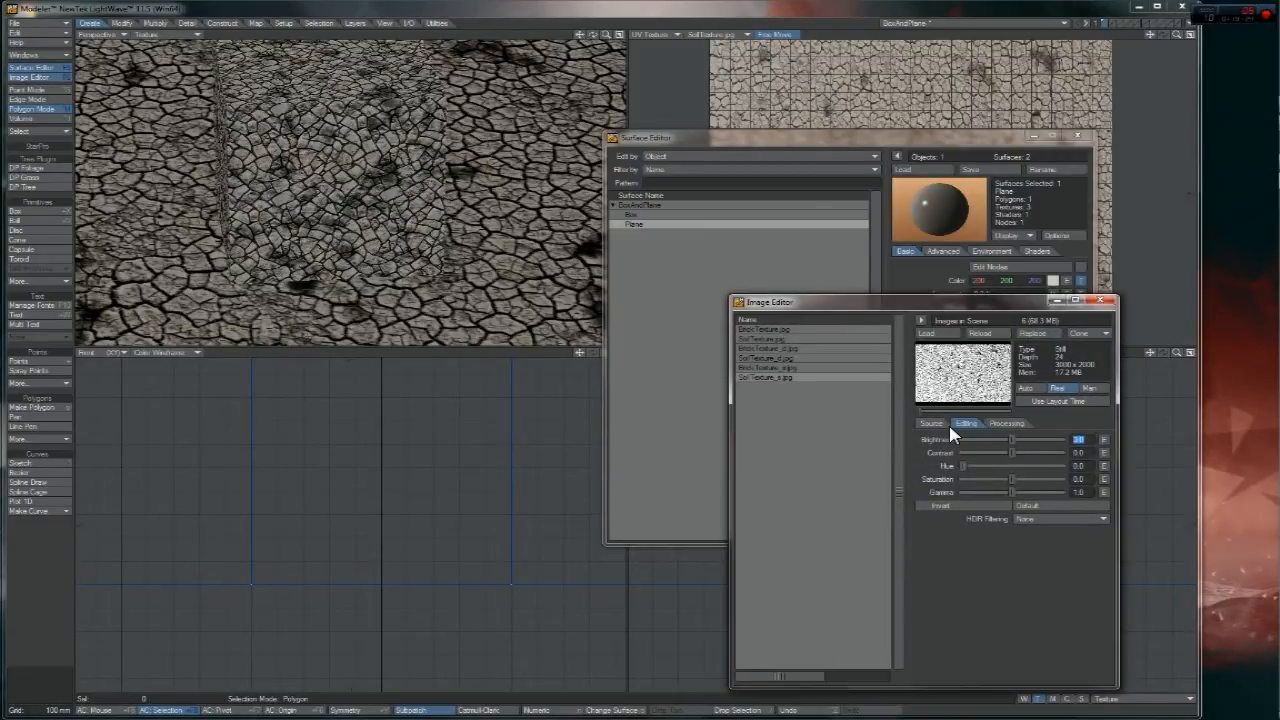
pyautogui.write('-')
pyautogui.write('0.15')
pyautogui.press('Return')
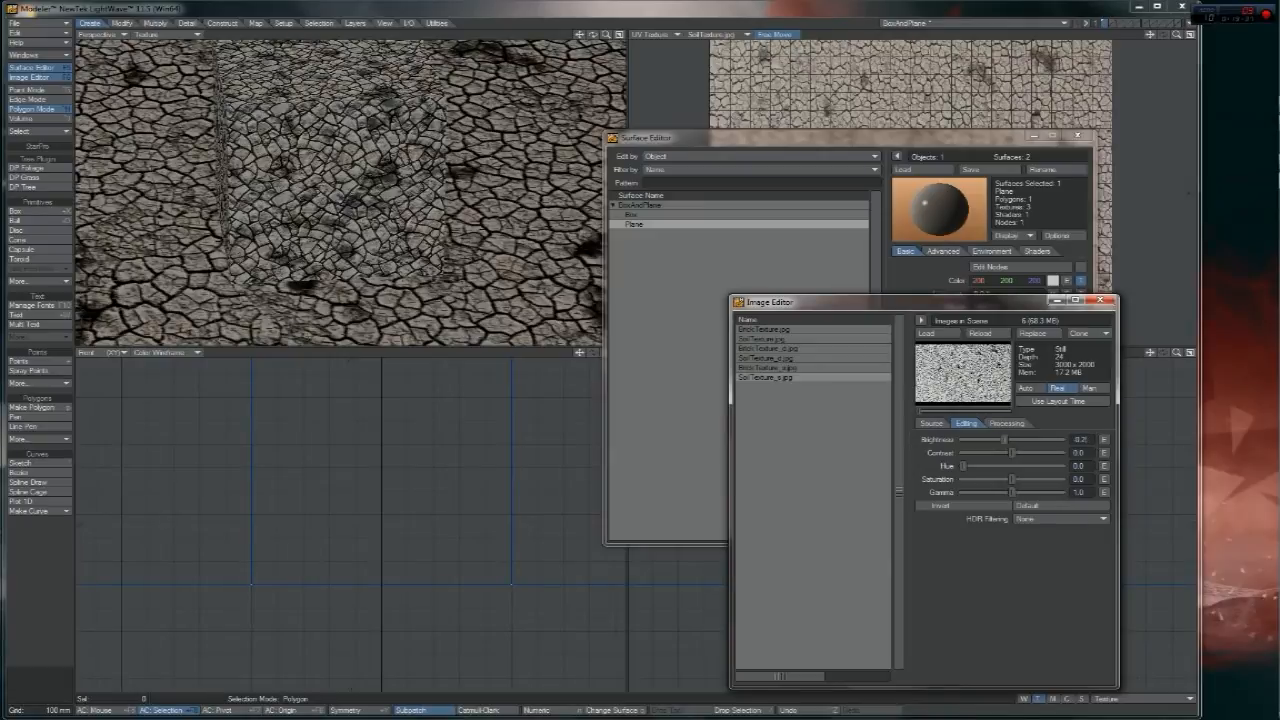
# - Fine-tune the image's Brightness between -0.2 and -0.4, settling on the final 0.25 value
pyautogui.press('Return')
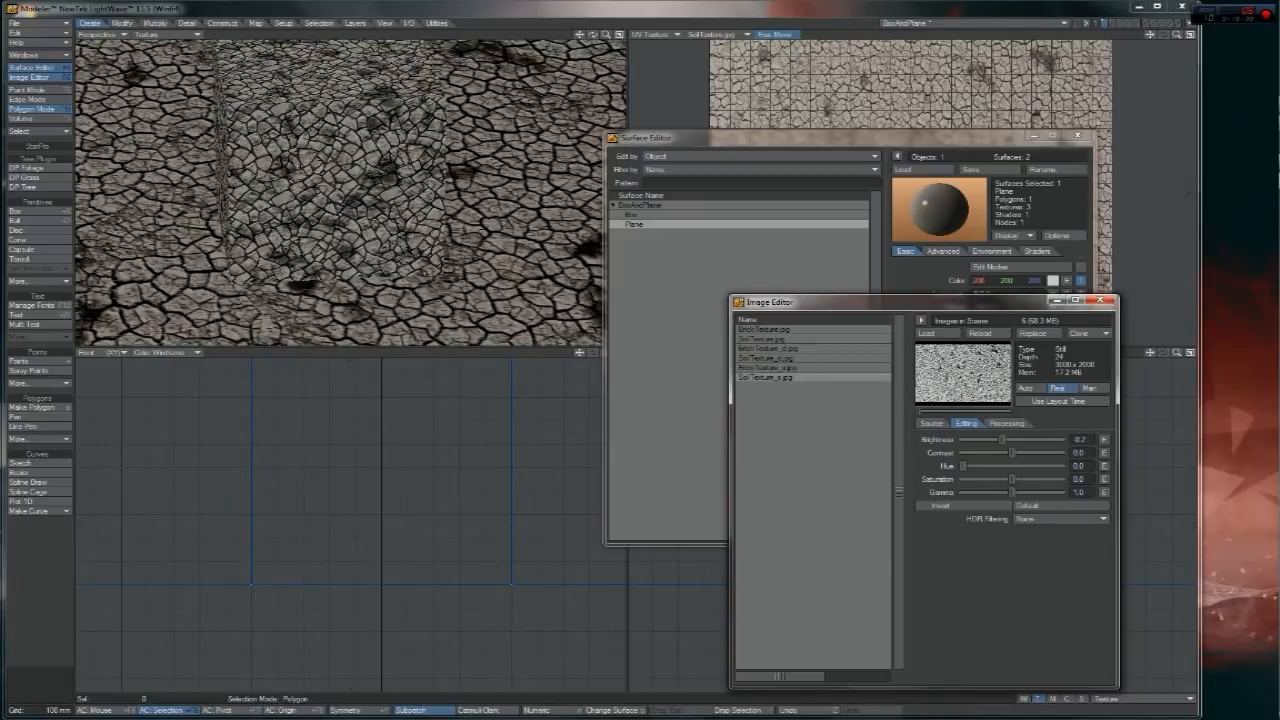
pyautogui.write('4')
pyautogui.press('Return')
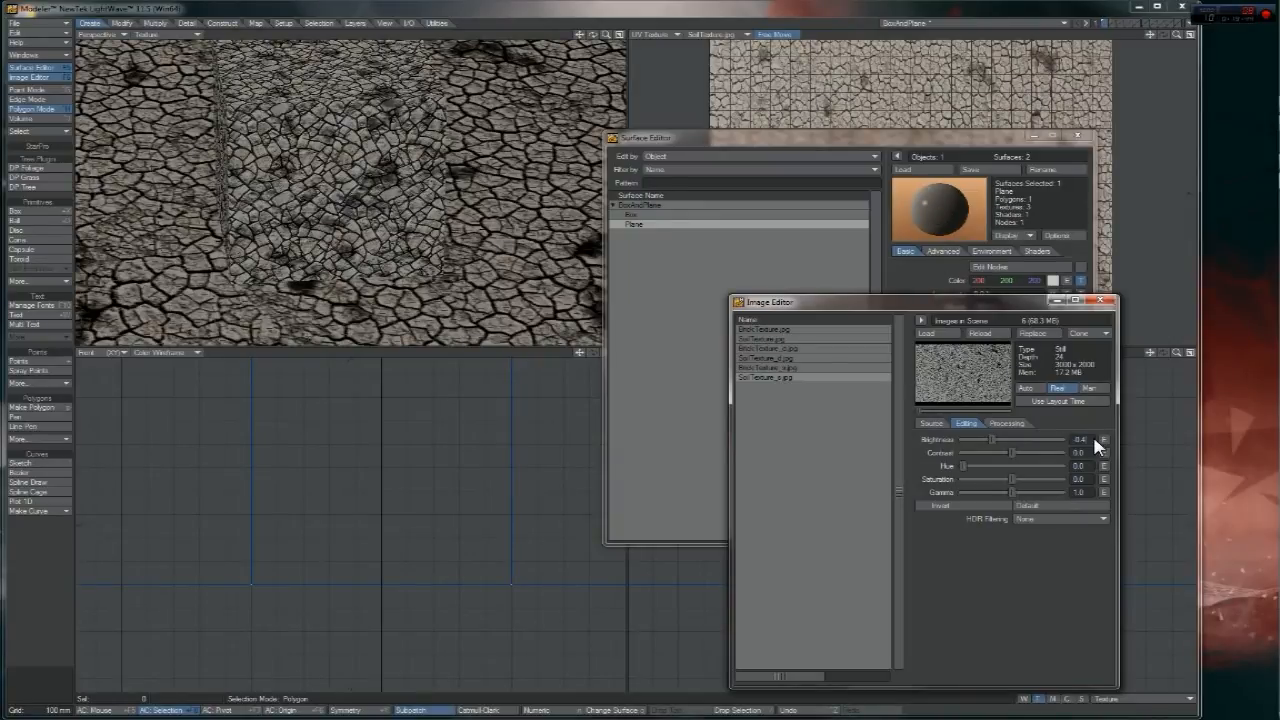
pyautogui.press('Return')
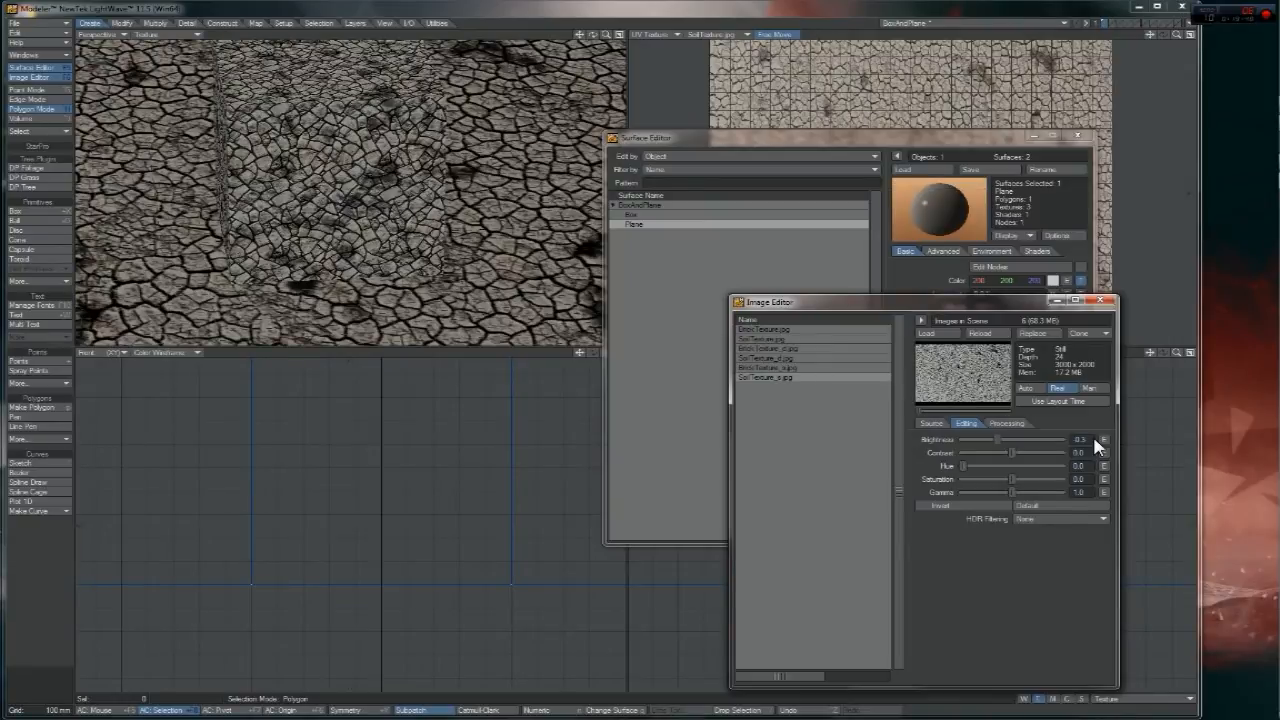
pyautogui.write('5')
pyautogui.press('Return')
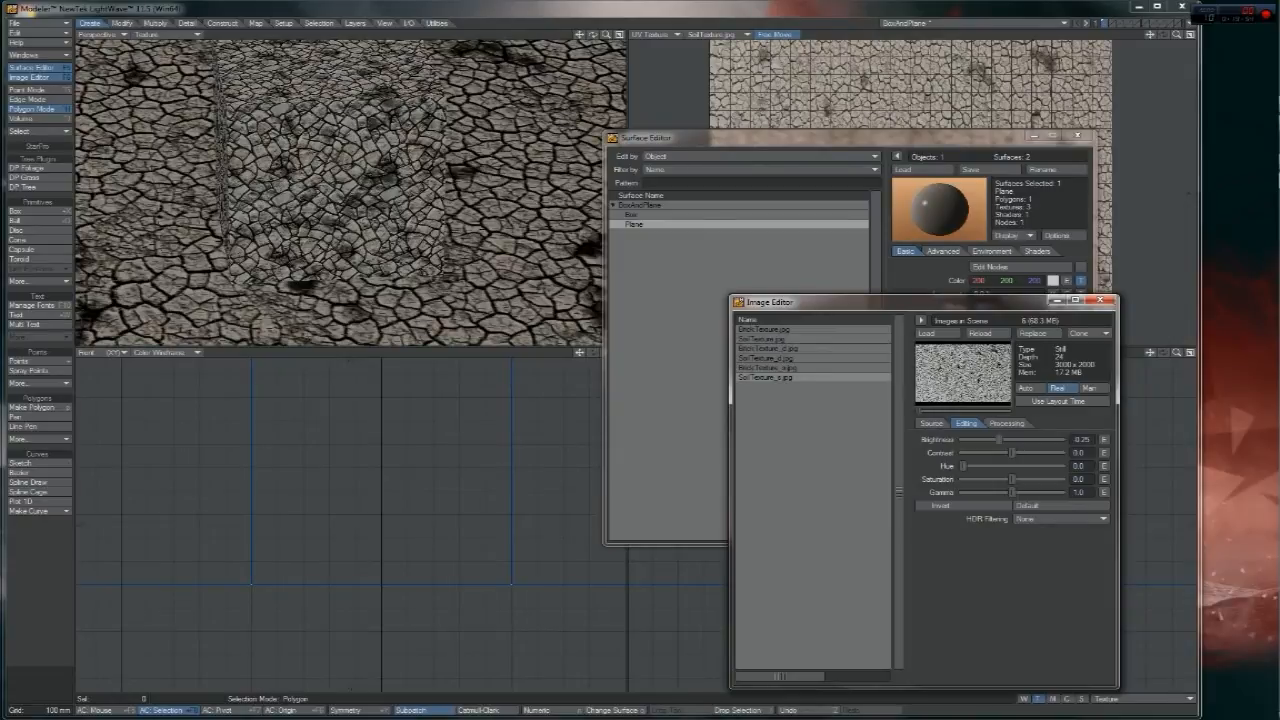
# - Close the Image Editor and give the Plane 33% Specularity and 51.5% Glossiness
pyautogui.click(1107, 305)
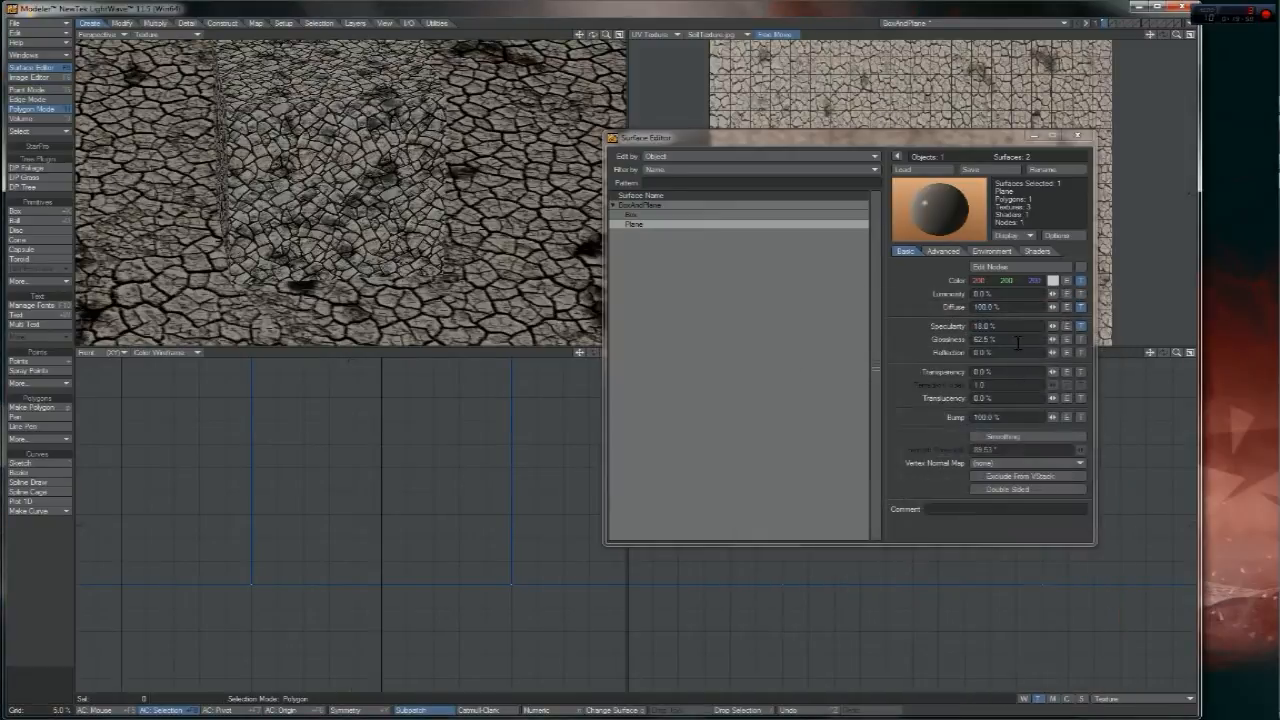
pyautogui.moveTo(1053, 326); pyautogui.dragTo(1057, 329)
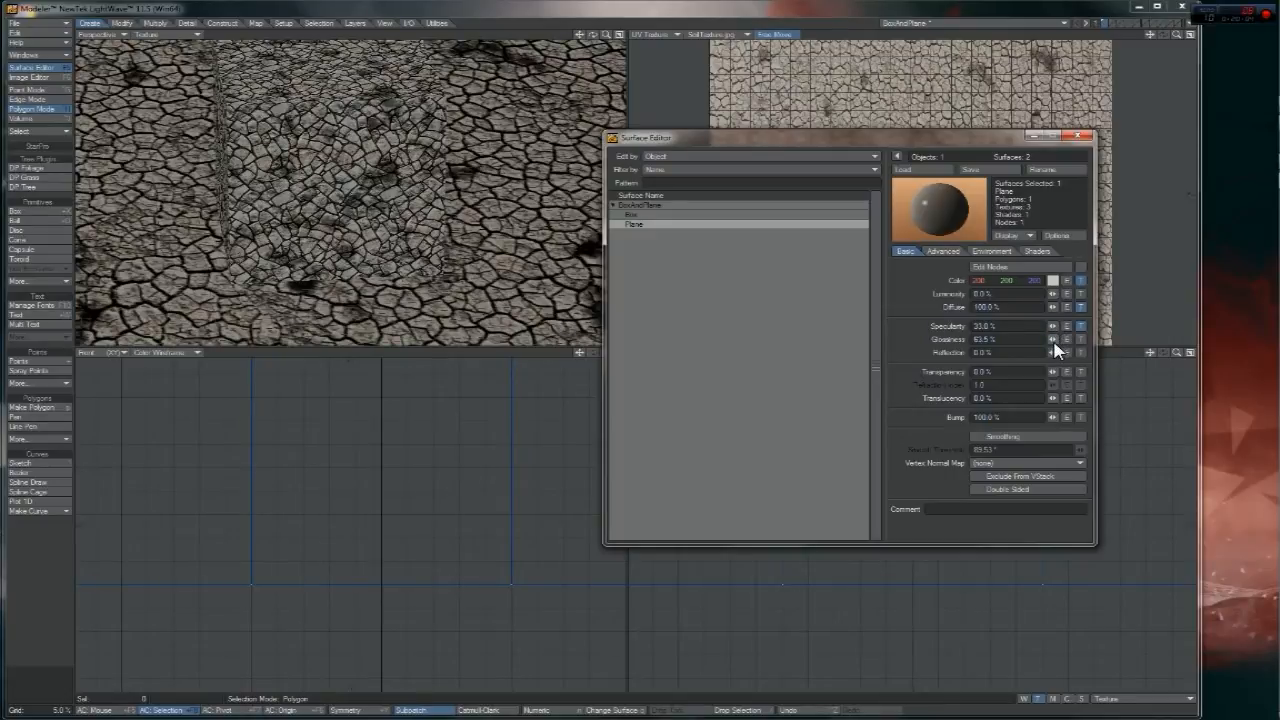
pyautogui.moveTo(1053, 340); pyautogui.dragTo(1049, 342)
pyautogui.moveTo(1053, 341); pyautogui.dragTo(1055, 343)
# - Enable node editing for the Box surface and move its Node Editor aside
pyautogui.click(630, 214)
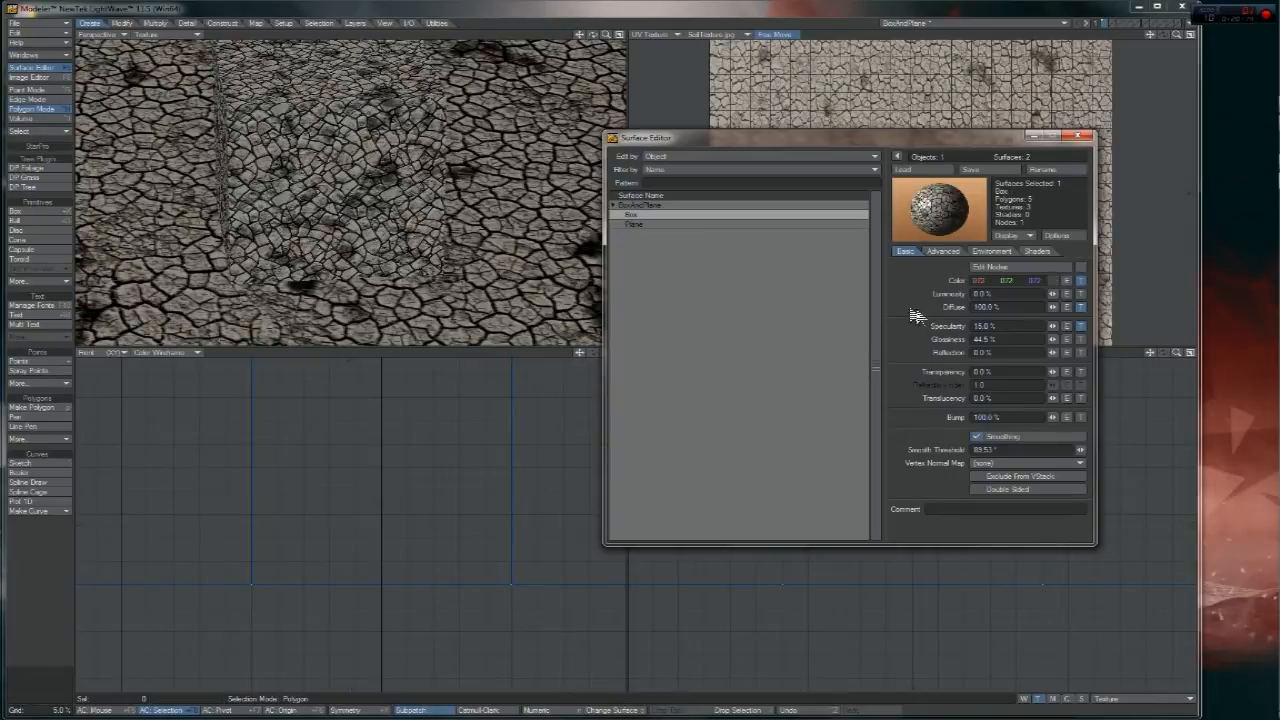
pyautogui.click(1022, 268)
pyautogui.moveTo(783, 200); pyautogui.dragTo(466, 192)
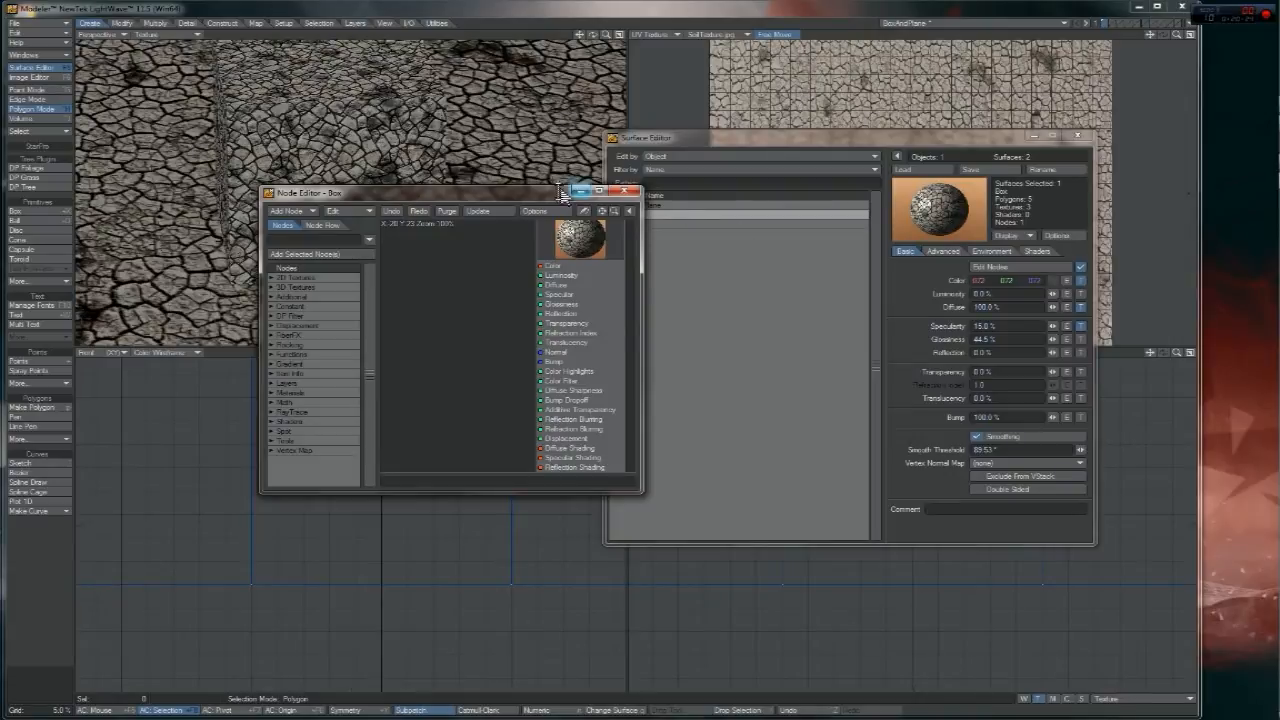
# - Add a NormalMap node to the Box graph via a 'norm' search and load BrickTexture_n.jpg into it
pyautogui.moveTo(488, 194); pyautogui.dragTo(504, 188)
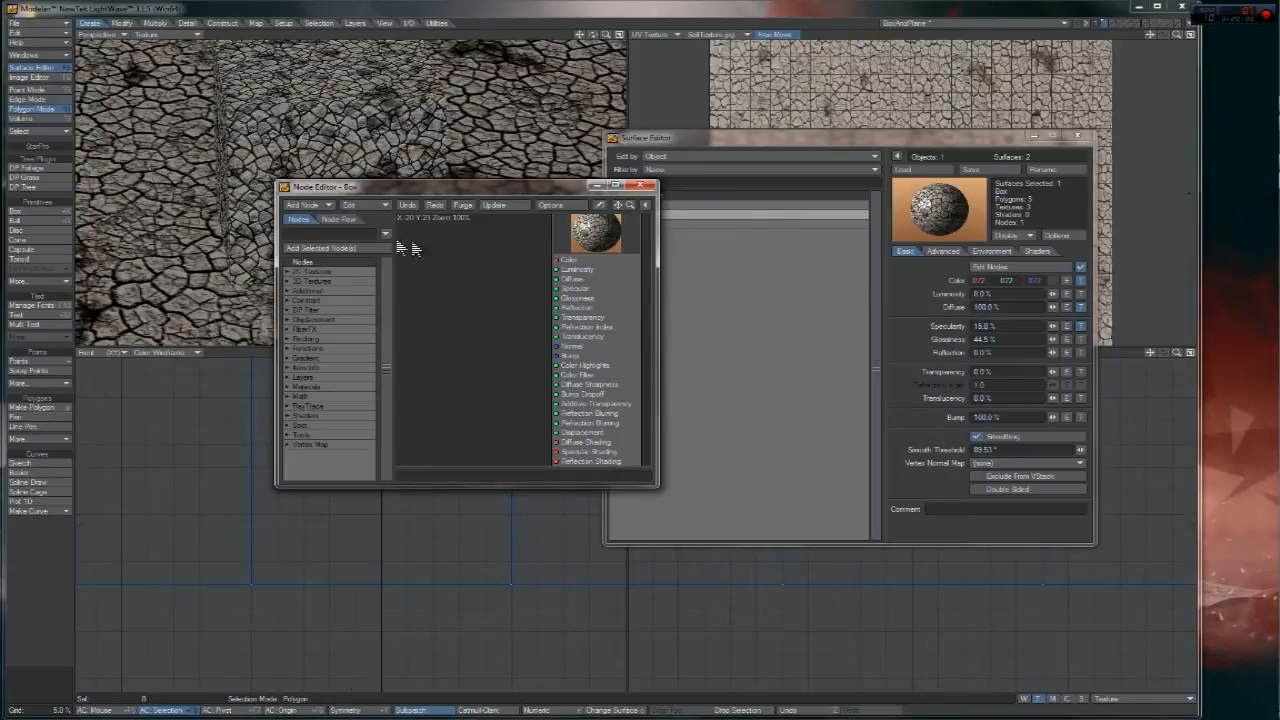
pyautogui.click(343, 235)
pyautogui.write('normal')
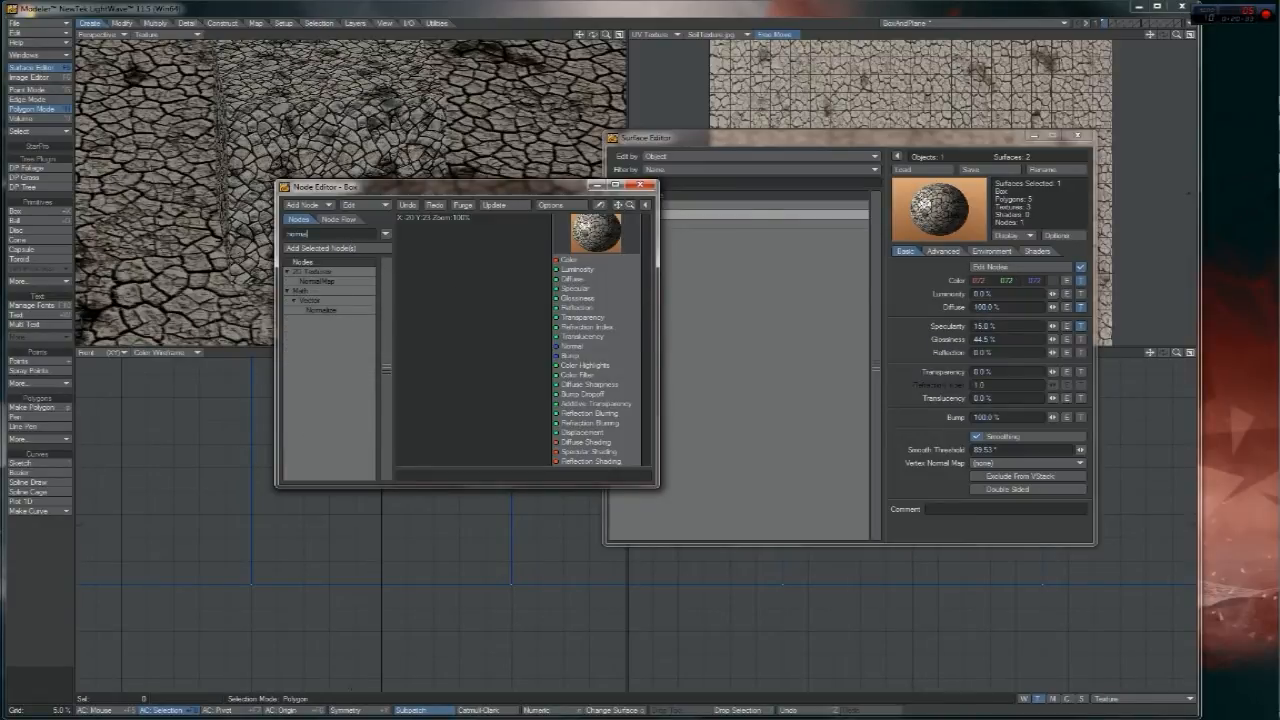
pyautogui.doubleClick(337, 282)
pyautogui.moveTo(520, 312); pyautogui.dragTo(467, 303)
pyautogui.doubleClick(500, 355)
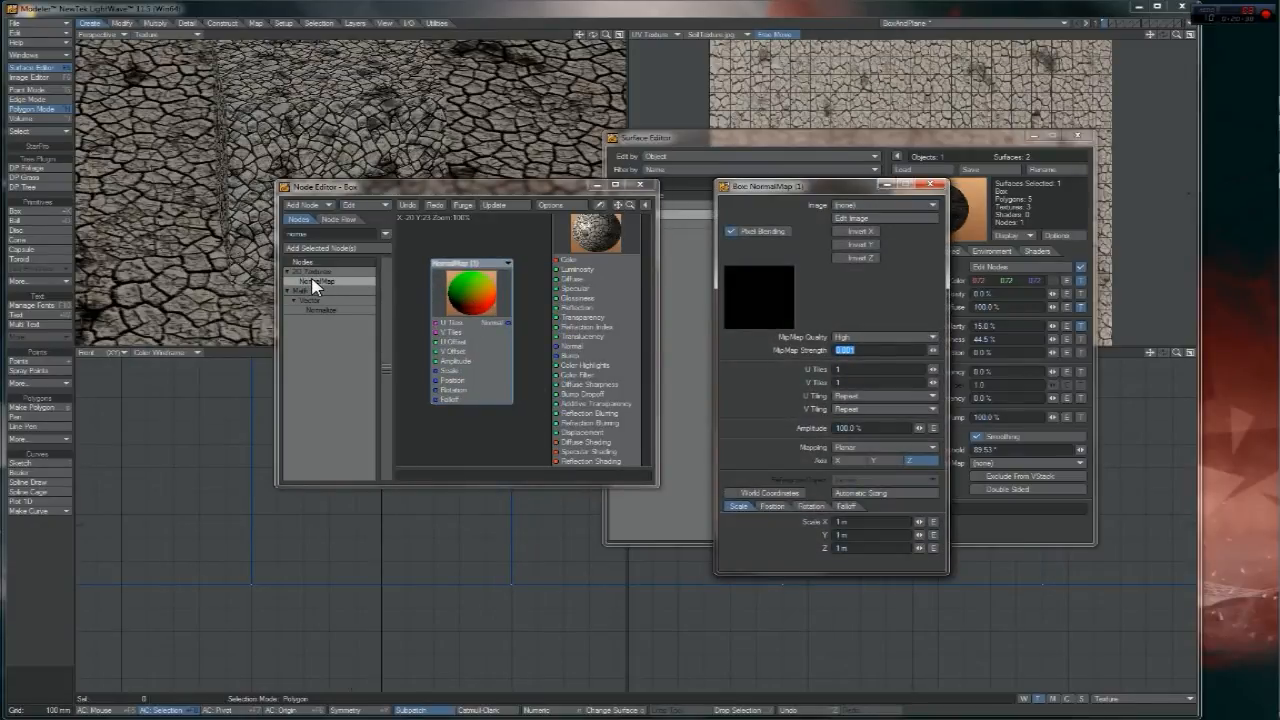
pyautogui.moveTo(882, 188); pyautogui.dragTo(772, 176)
pyautogui.click(766, 194)
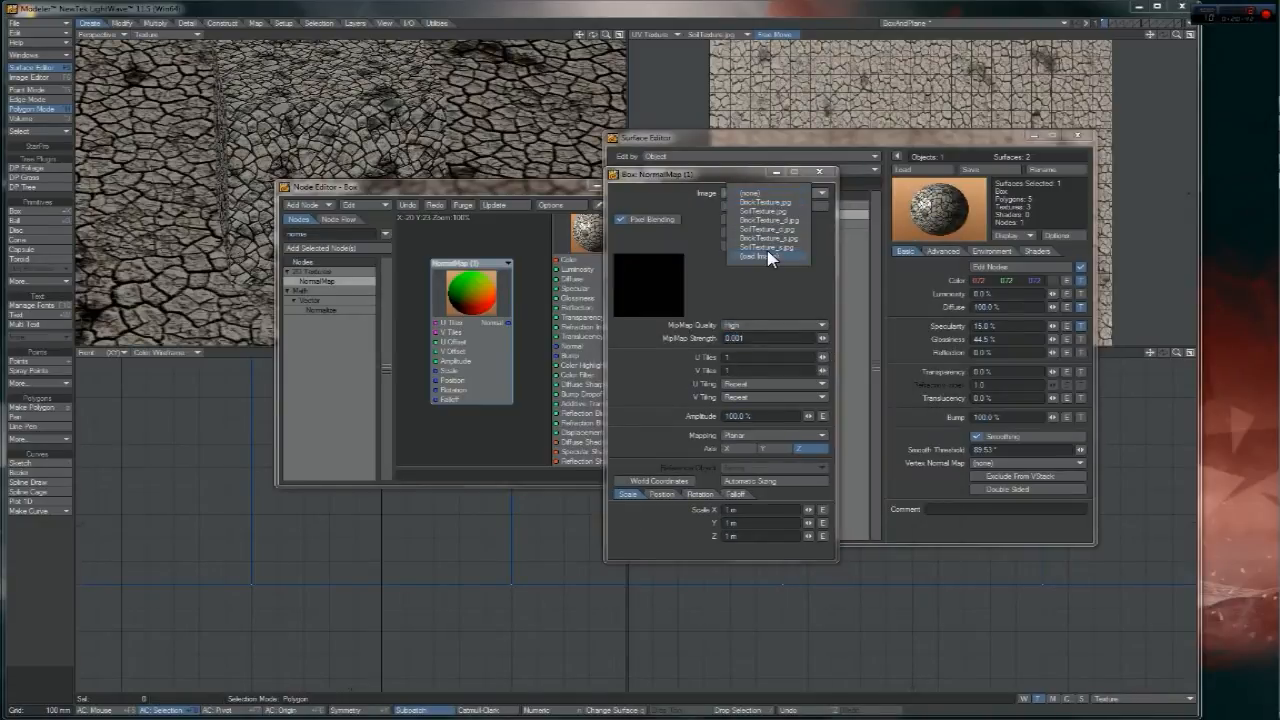
pyautogui.click(766, 257)
pyautogui.doubleClick(912, 285)
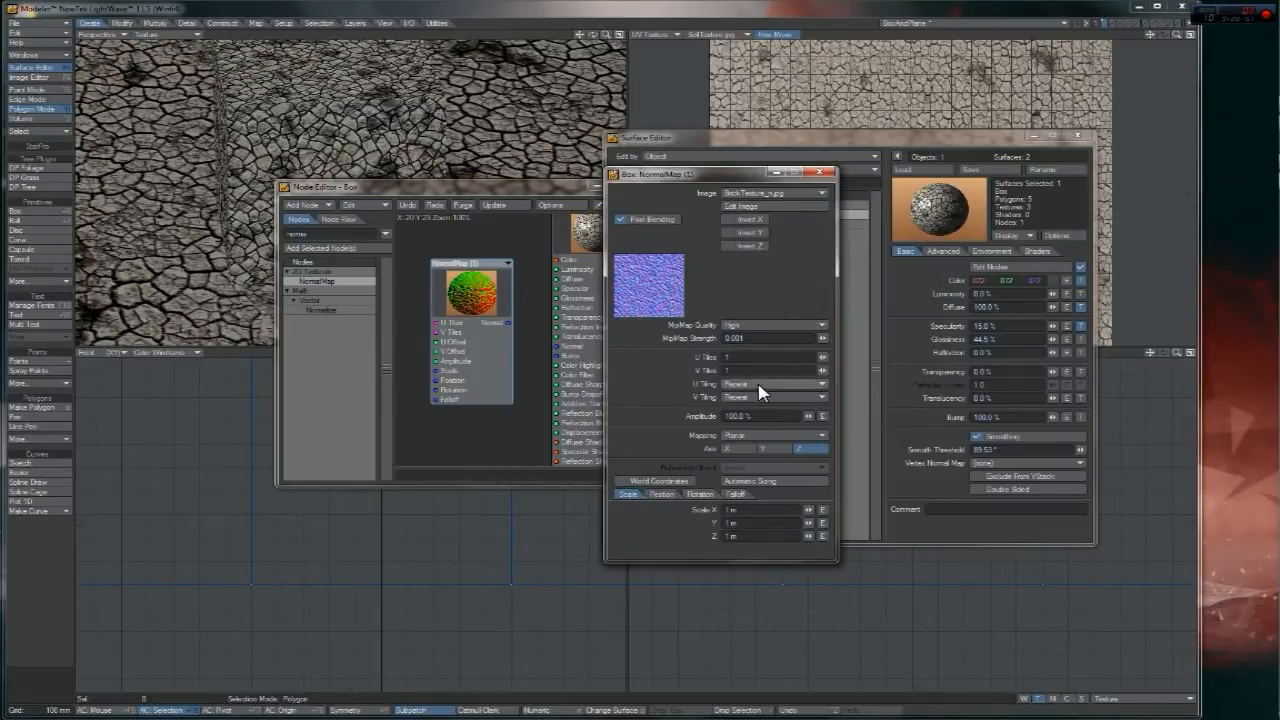
# - Set the Box NormalMap to Cubic mapping with 30% Amplitude and close its panel
pyautogui.click(748, 436)
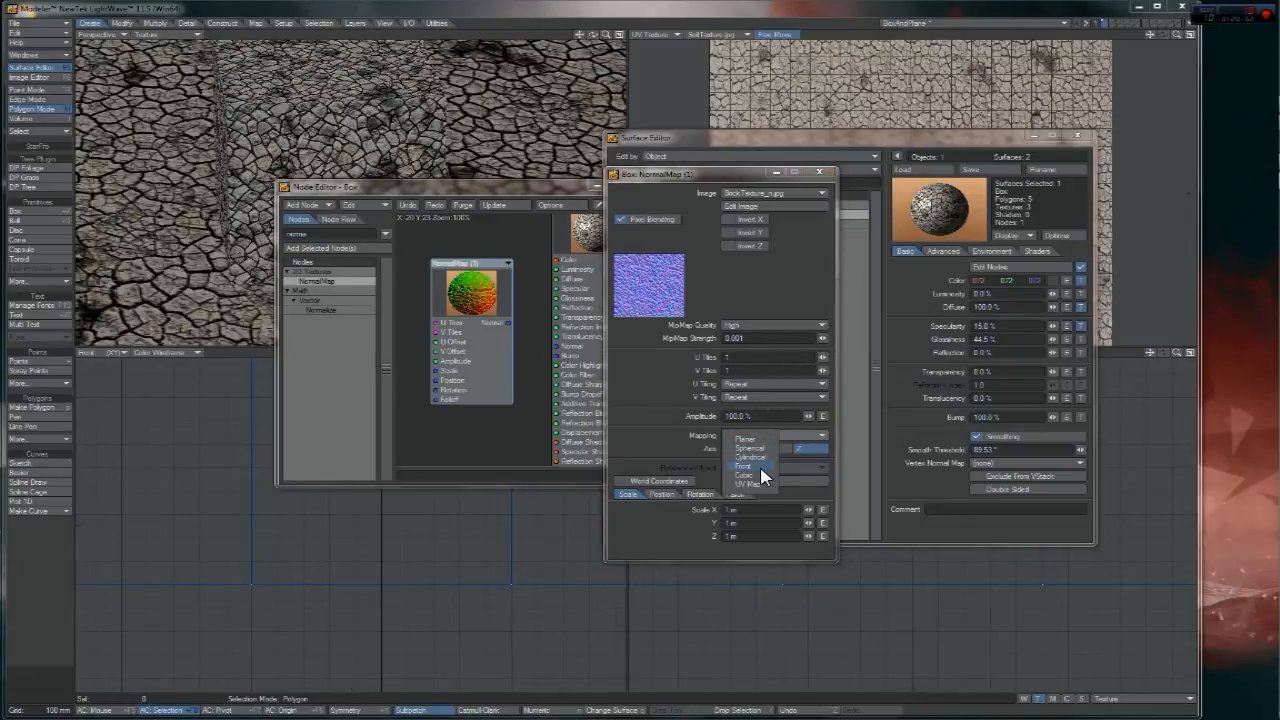
pyautogui.click(762, 475)
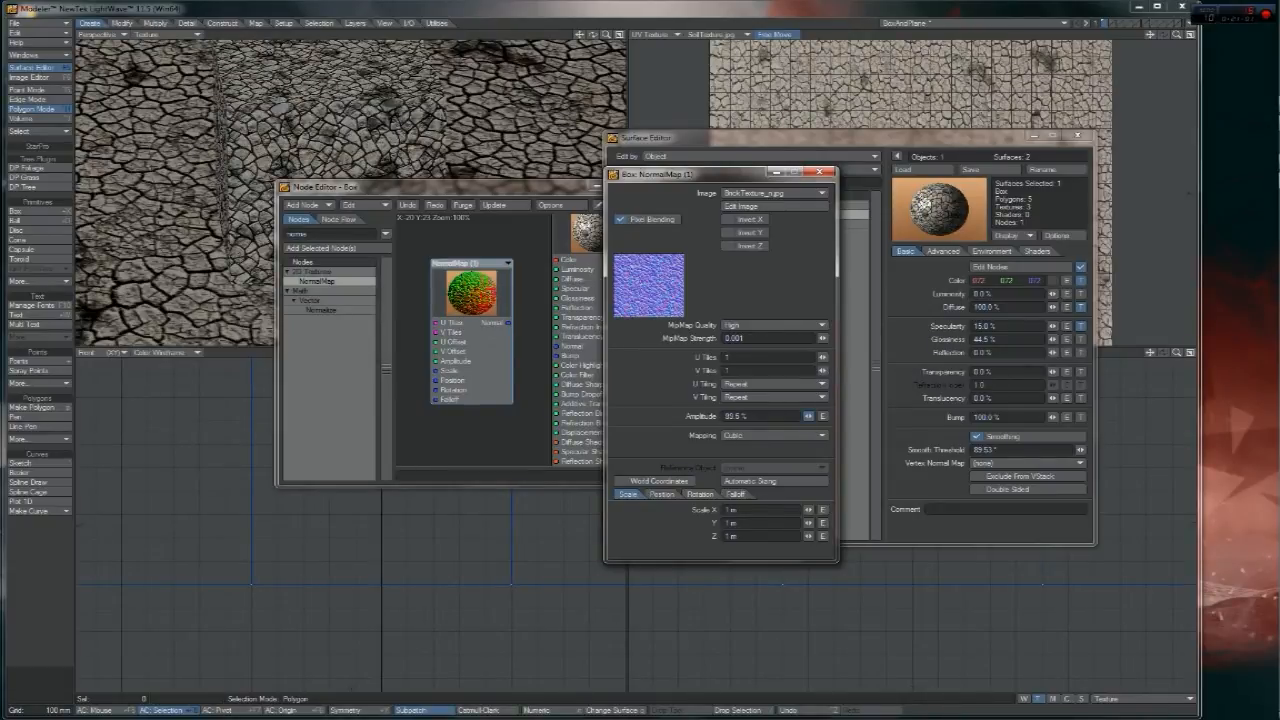
pyautogui.moveTo(808, 415); pyautogui.dragTo(797, 416)
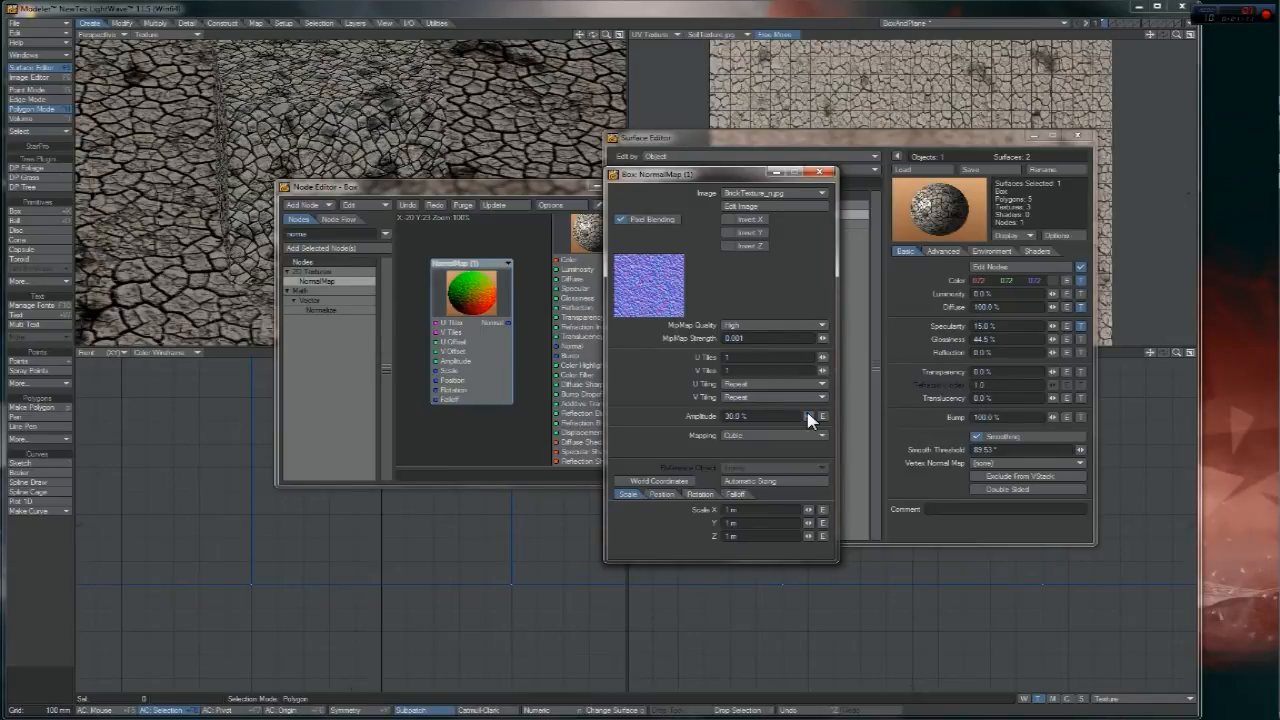
pyautogui.click(820, 172)
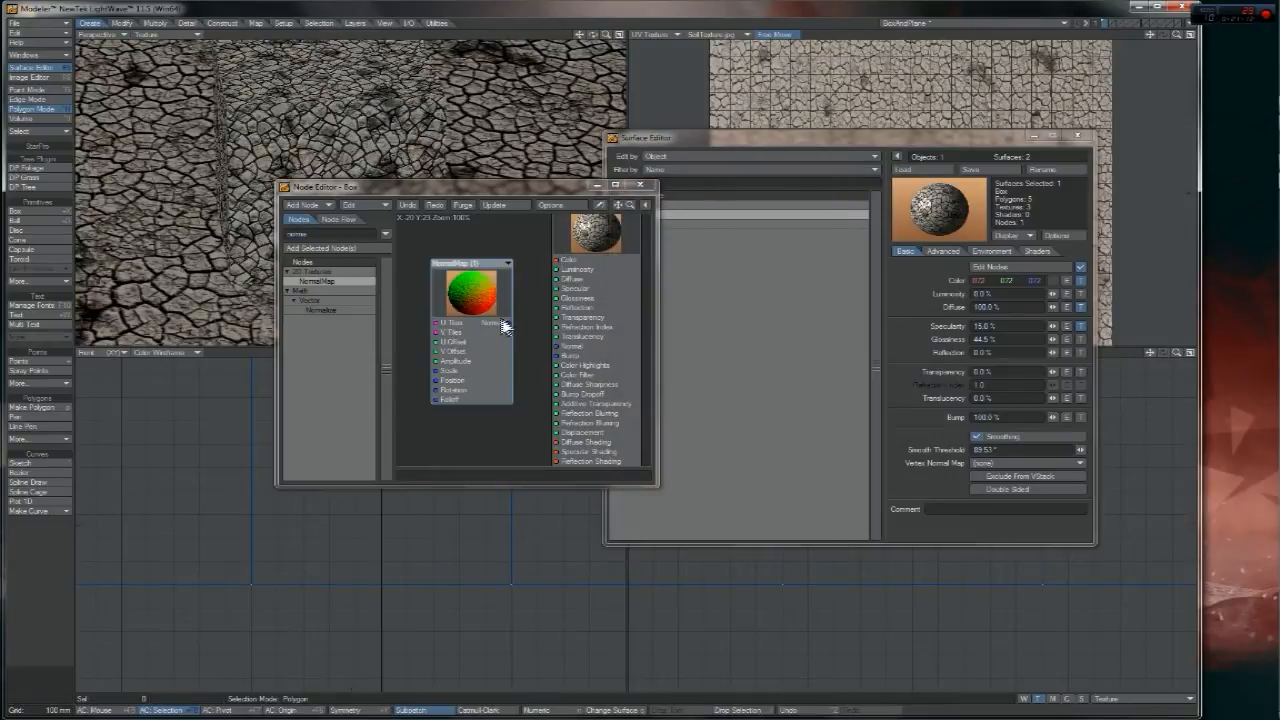
# - Connect the NormalMap's Normal output to the Box Surface node's Normal input
pyautogui.moveTo(505, 321); pyautogui.dragTo(594, 347)
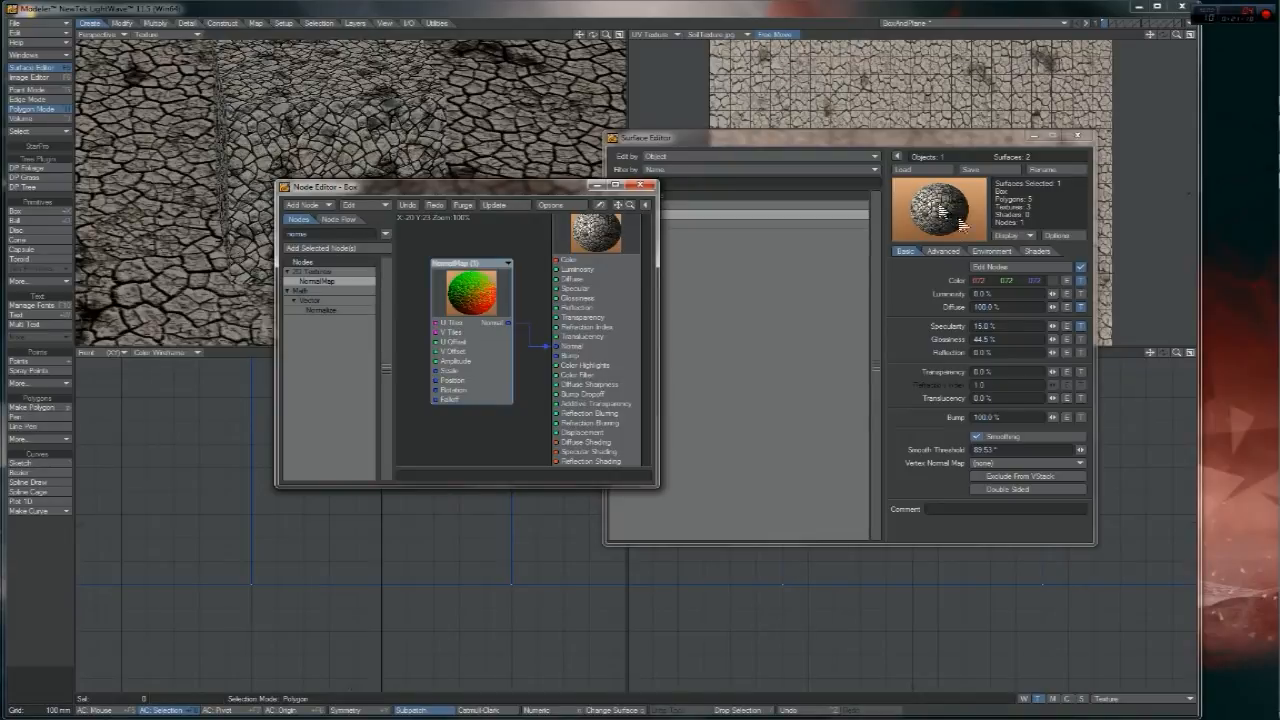
pyautogui.click(546, 347)
pyautogui.moveTo(509, 323); pyautogui.dragTo(572, 347)
# - Raise the Box NormalMap's Amplitude to 40%
pyautogui.doubleClick(487, 320)
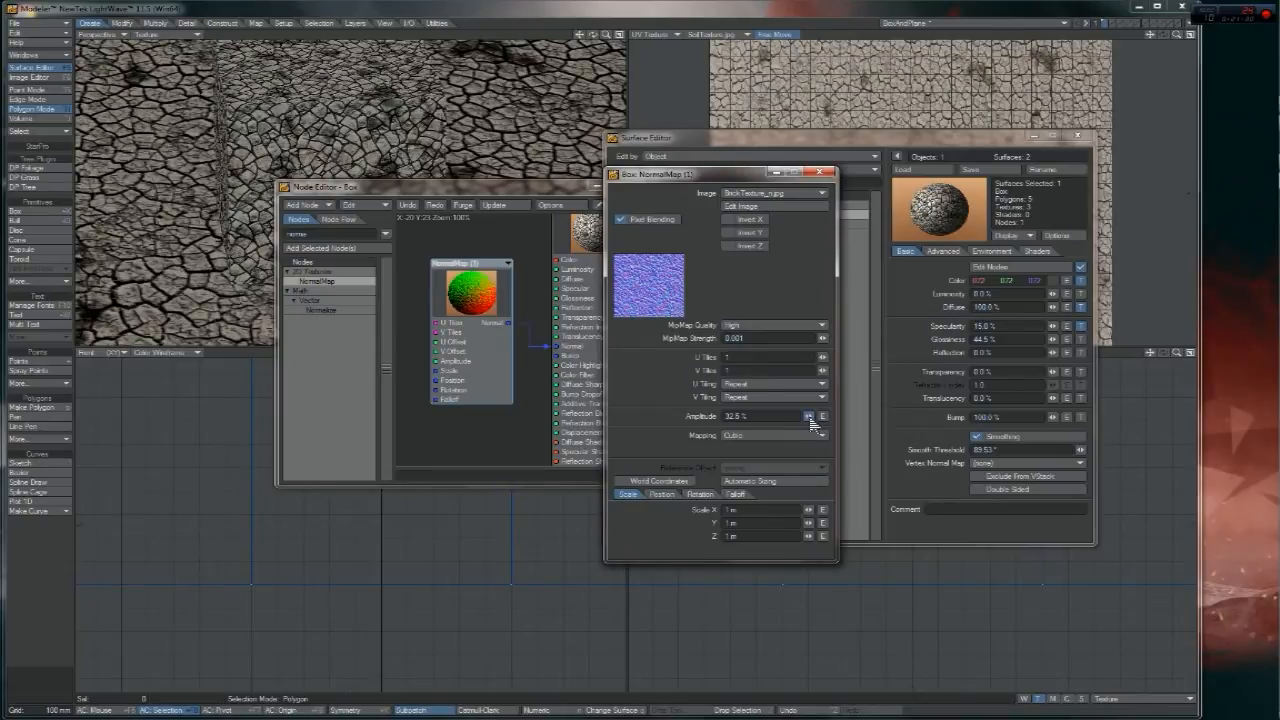
pyautogui.moveTo(812, 418); pyautogui.dragTo(814, 418)
pyautogui.moveTo(810, 418); pyautogui.dragTo(807, 419)
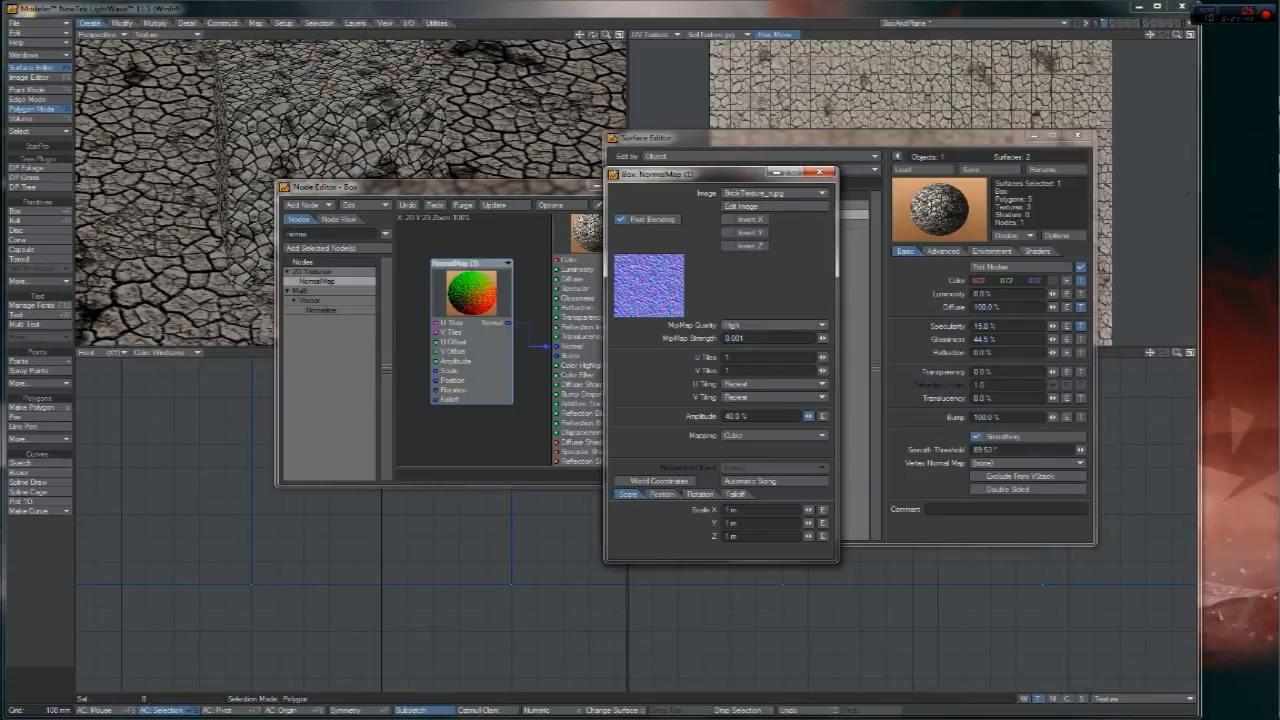
pyautogui.click(819, 173)
# - Close the Box Node Editor and enable node editing for the Plane surface
pyautogui.click(651, 190)
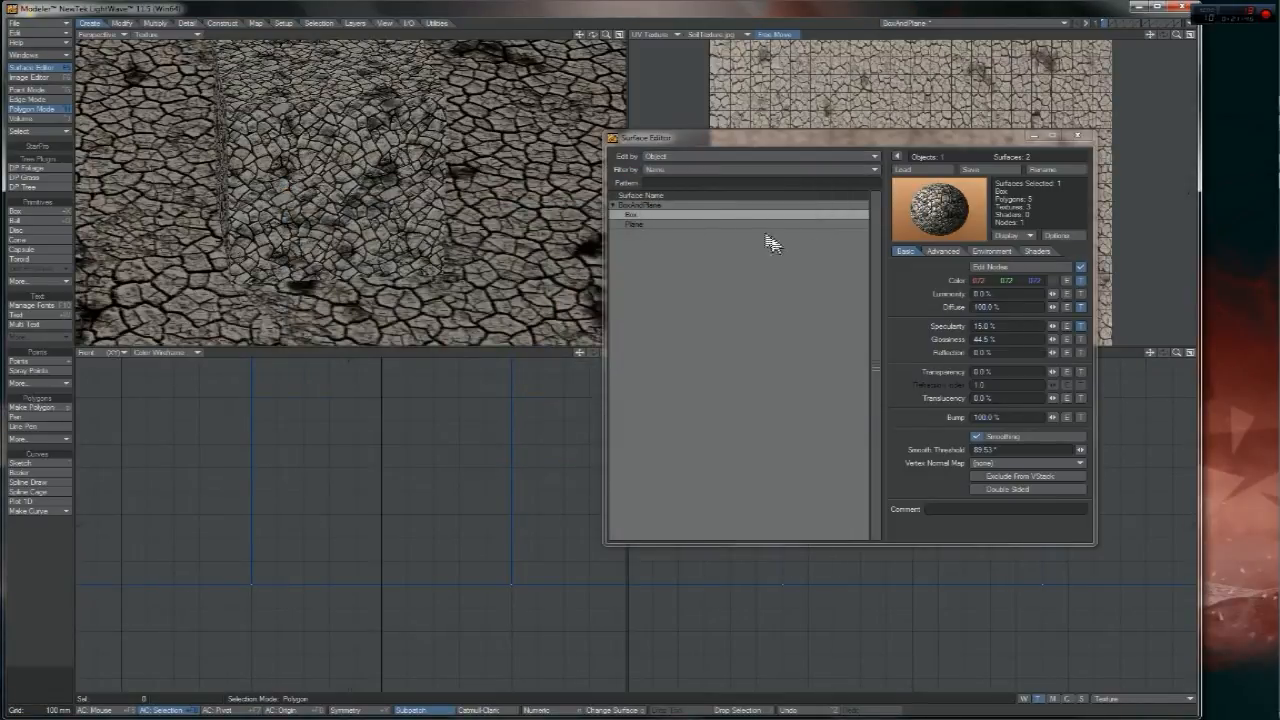
pyautogui.click(648, 224)
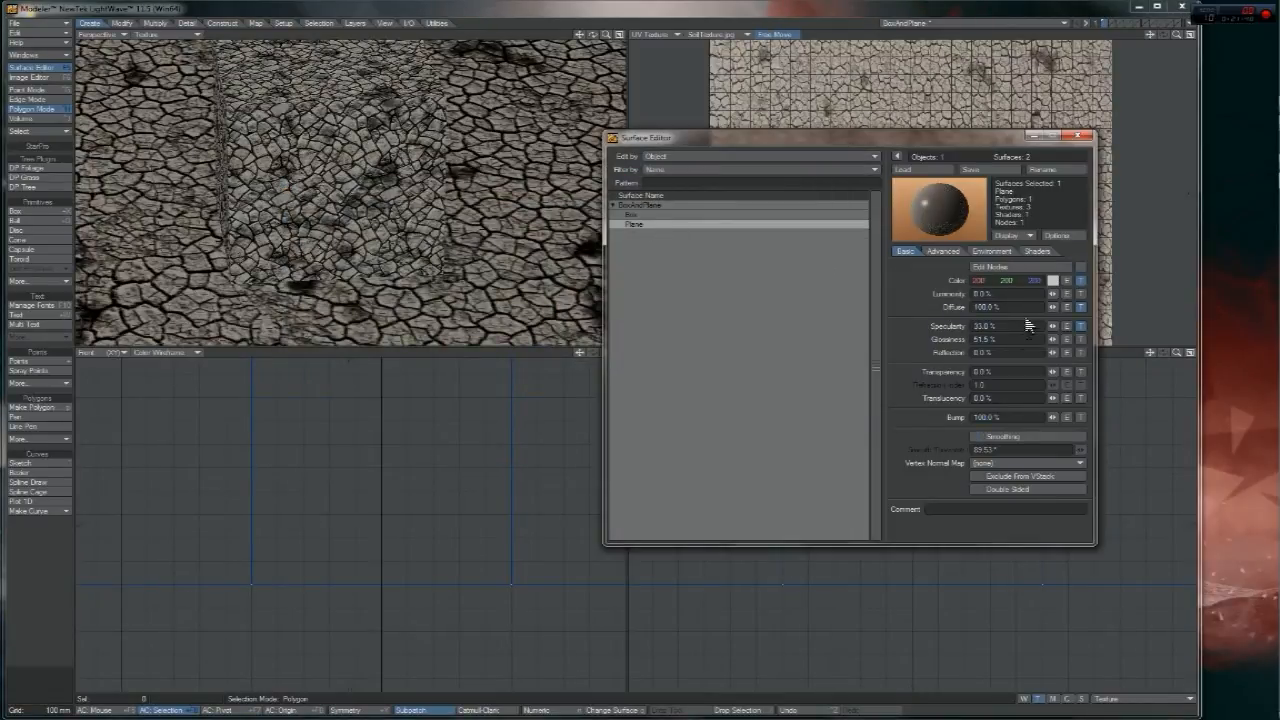
pyautogui.click(1080, 267)
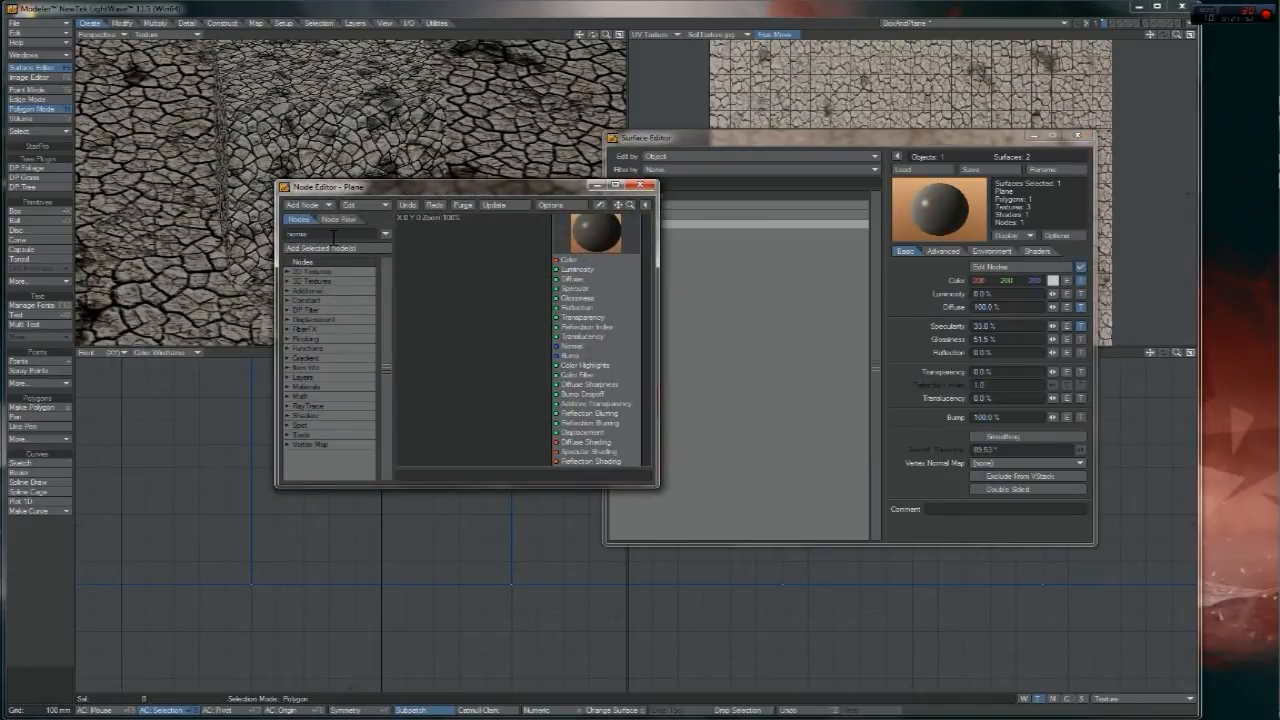
# - Add a NormalMap node to the Plane graph and begin loading its image from disk
pyautogui.press('Return')
pyautogui.doubleClick(333, 281)
pyautogui.moveTo(510, 293); pyautogui.dragTo(454, 282)
pyautogui.doubleClick(454, 282)
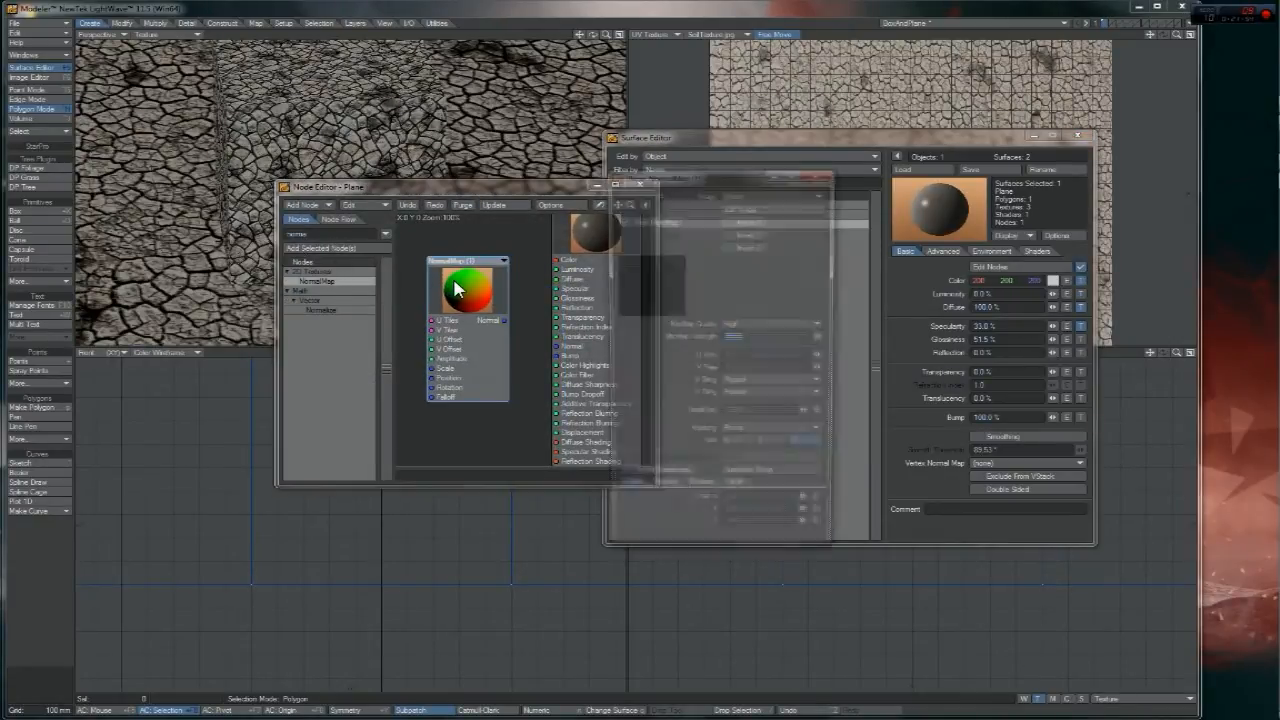
pyautogui.click(800, 193)
pyautogui.click(748, 265)
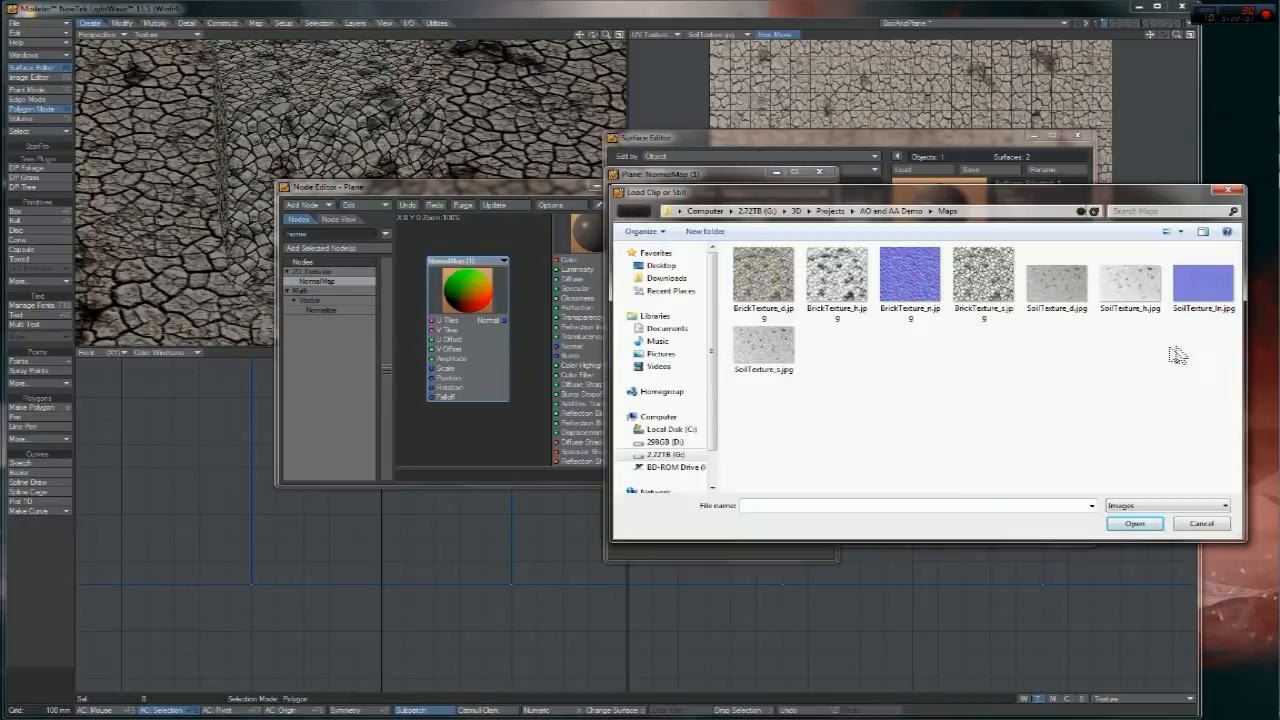
# - Load BrickTexture_n.jpg into the Plane's NormalMap node from the image picker
pyautogui.moveTo(978, 192); pyautogui.dragTo(588, 165)
pyautogui.moveTo(1257, 201)
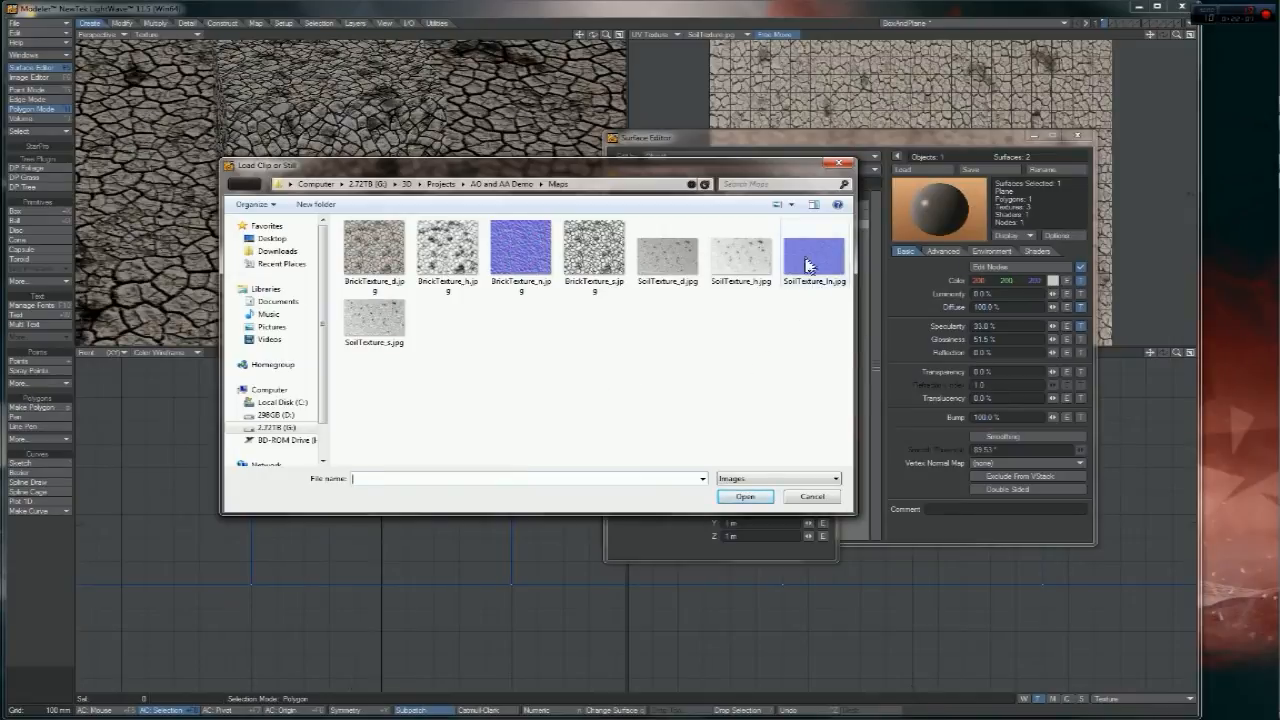
pyautogui.click(523, 252)
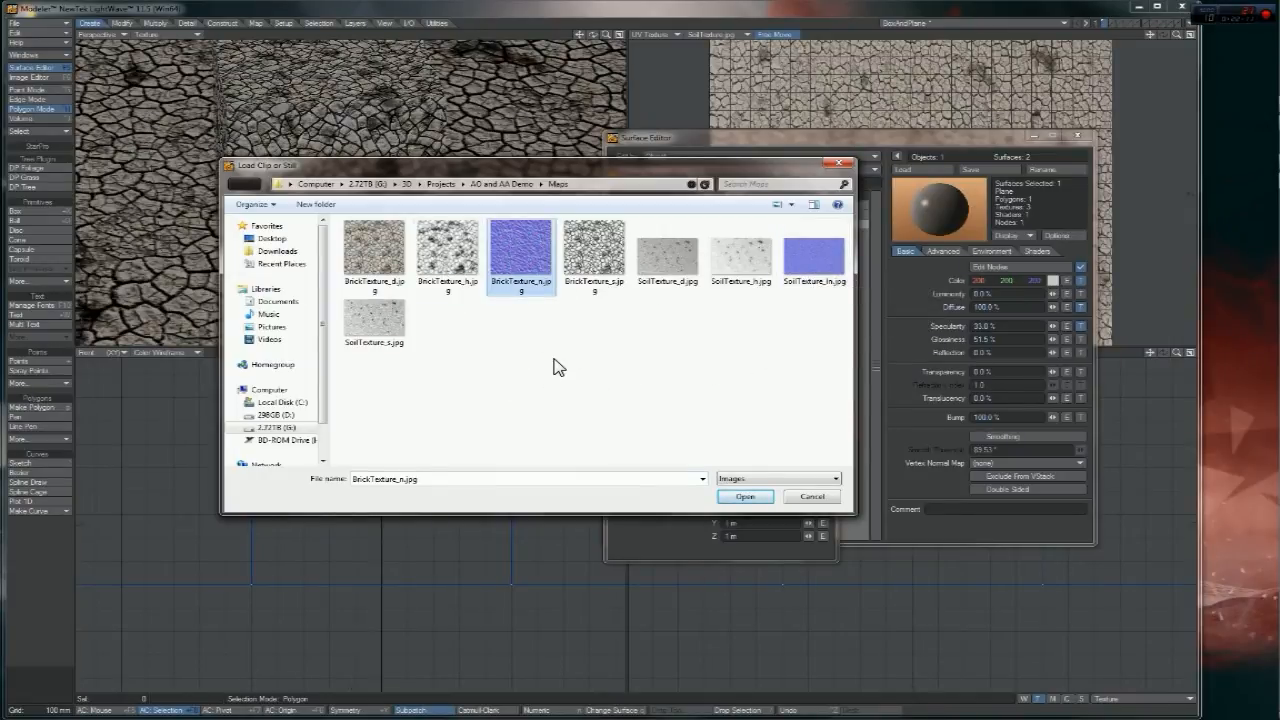
pyautogui.click(819, 278)
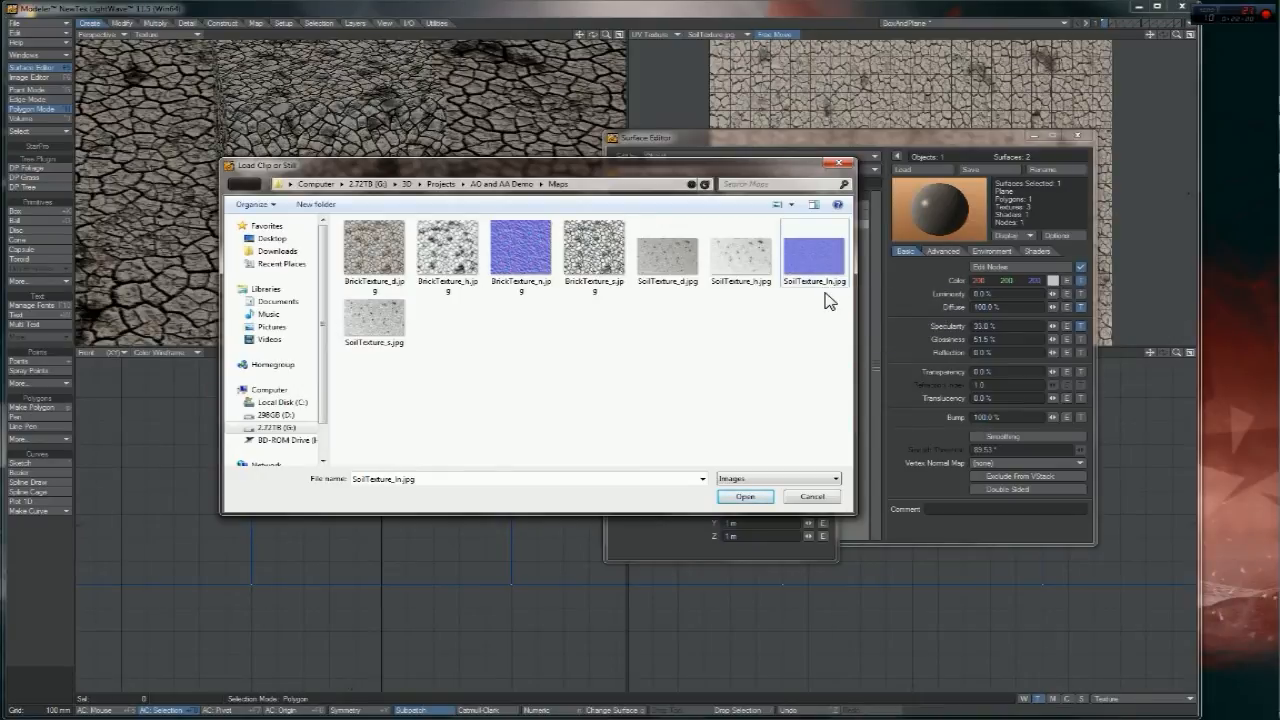
pyautogui.click(540, 268)
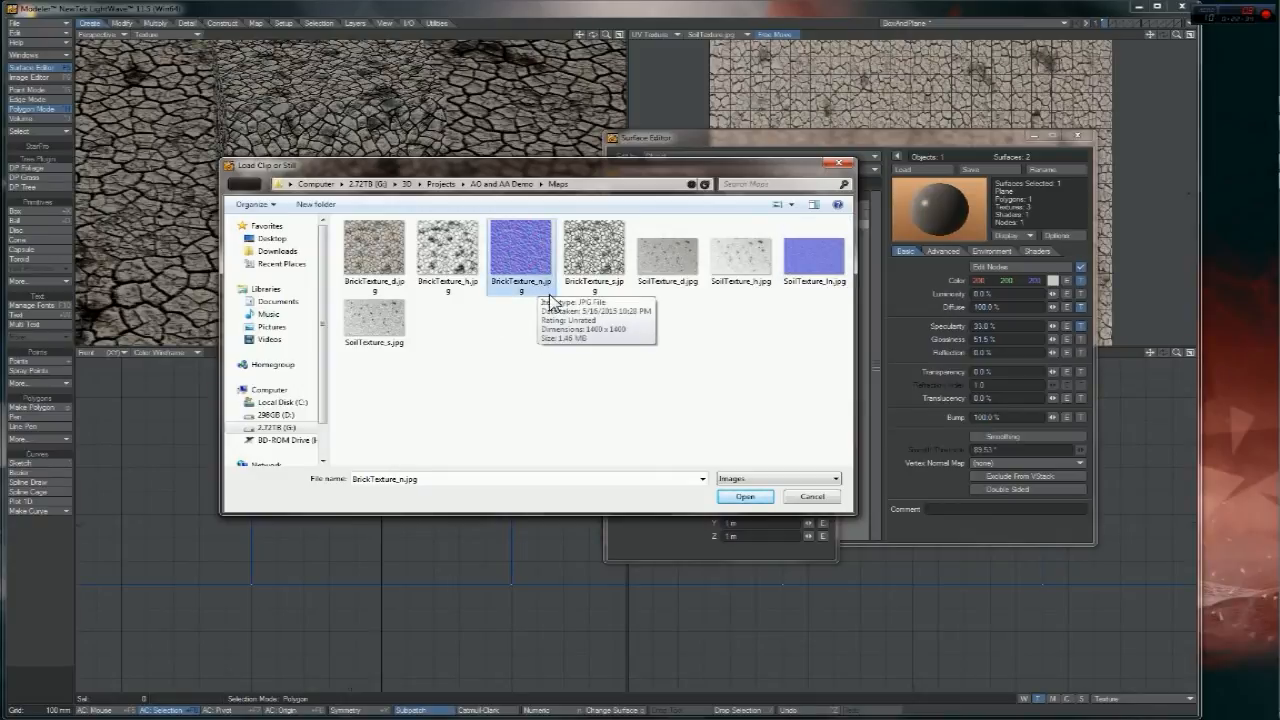
pyautogui.click(826, 290)
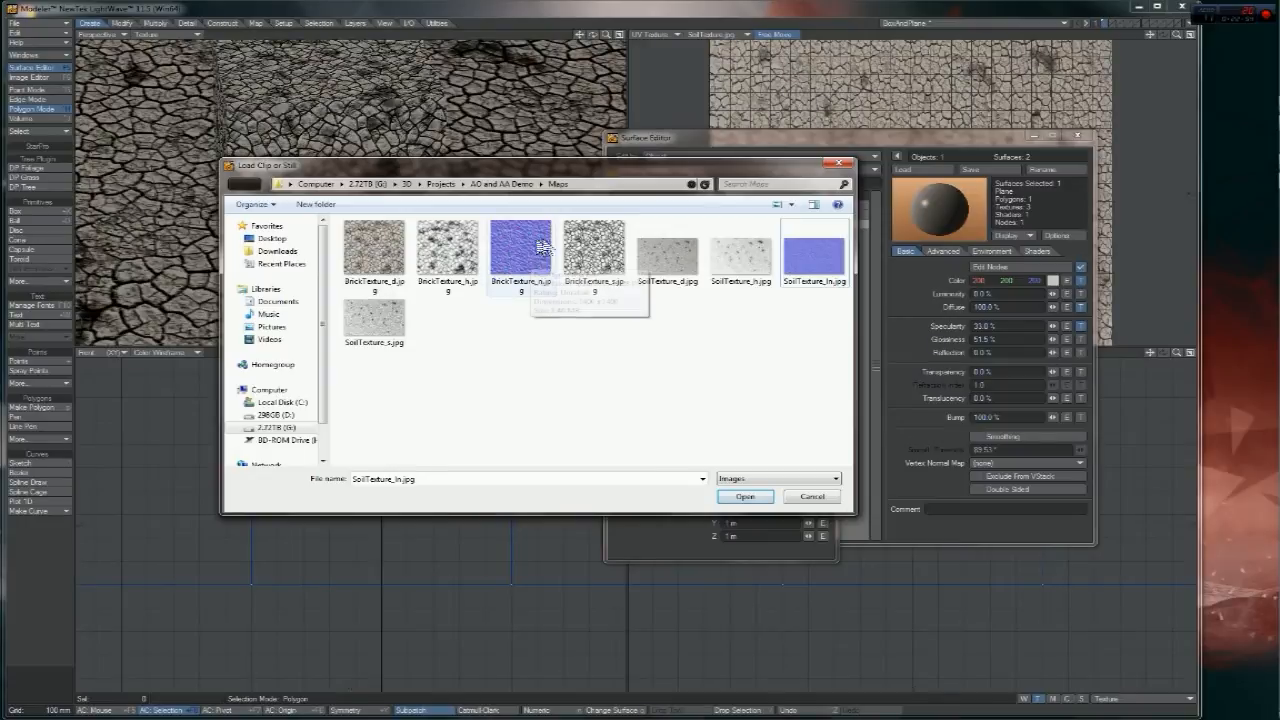
pyautogui.click(515, 282)
pyautogui.doubleClick(515, 282)
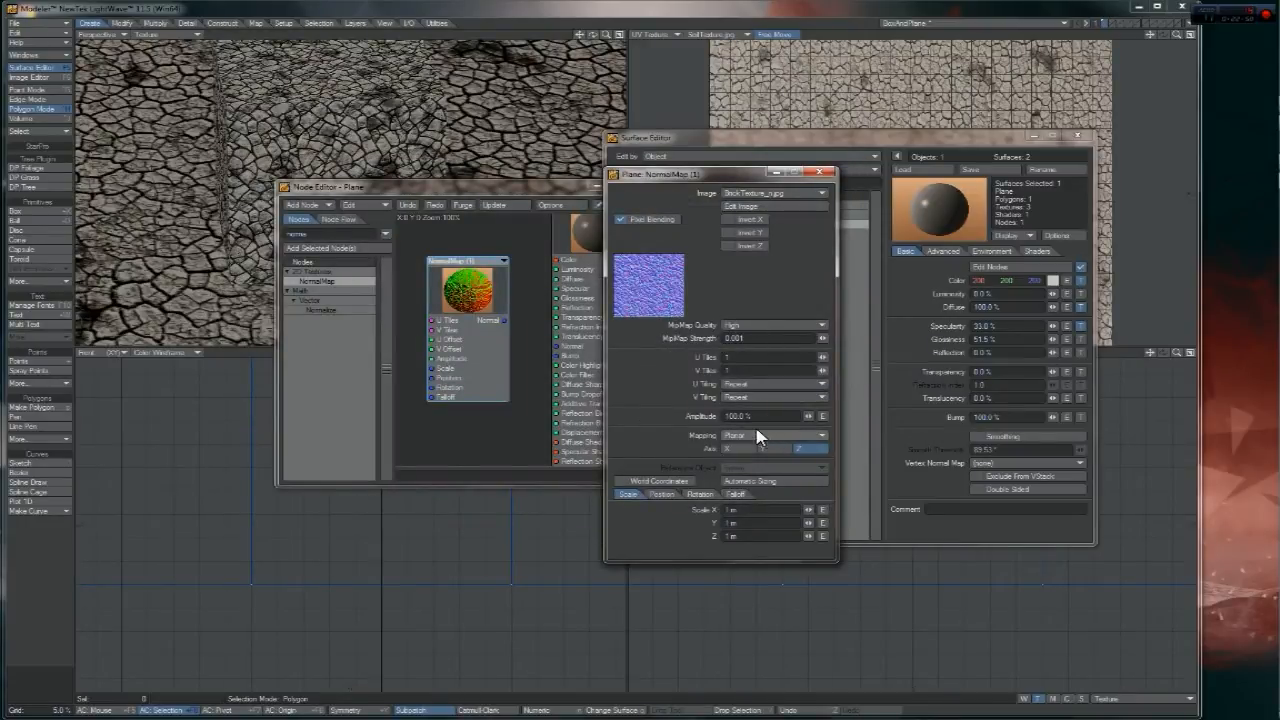
# - Reopen the NormalMap image loader and select SoilTexture_ln.jpg, bringing up its file options
pyautogui.click(794, 194)
pyautogui.click(771, 205)
pyautogui.click(818, 266)
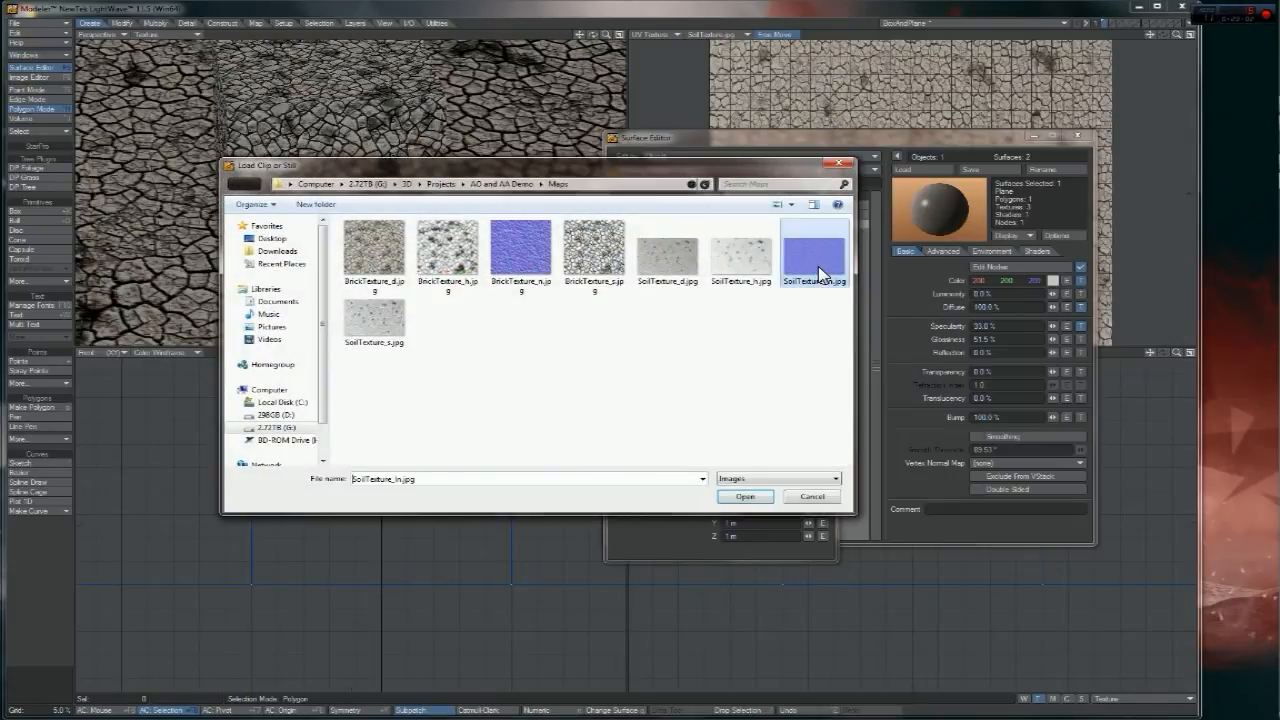
pyautogui.rightClick(818, 267)
pyautogui.click(855, 293)
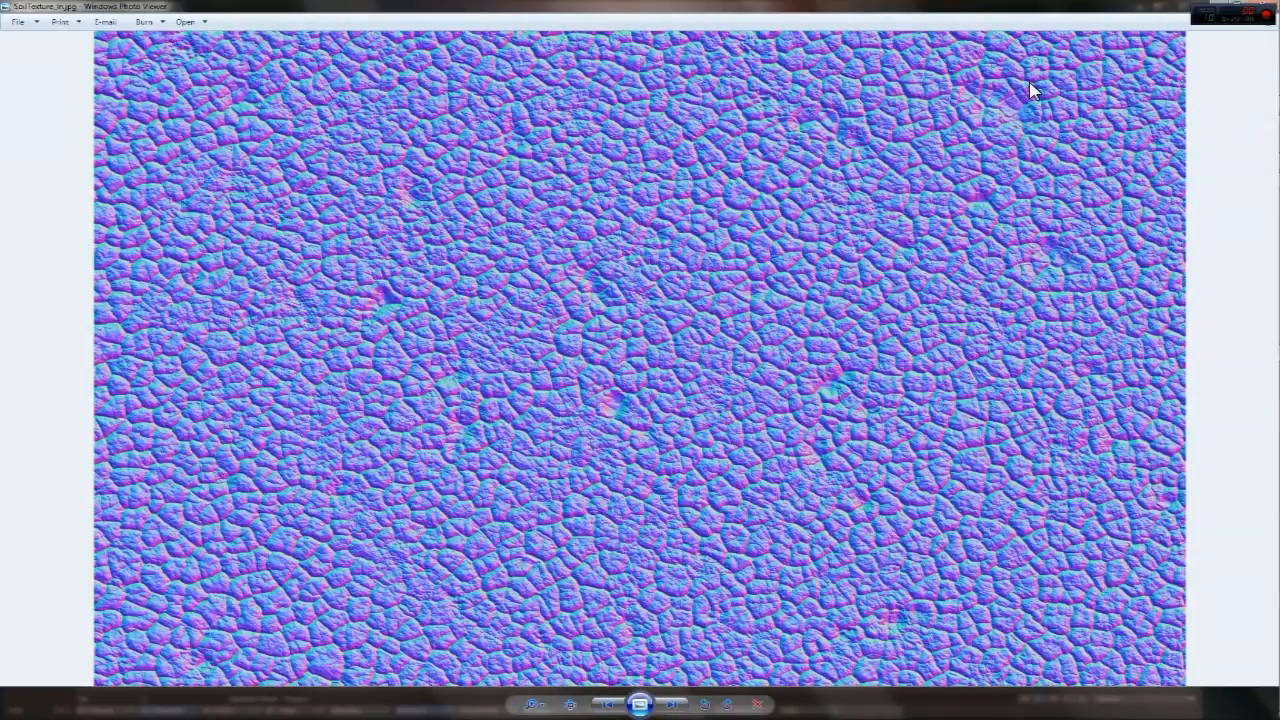
pyautogui.click(1266, 8)
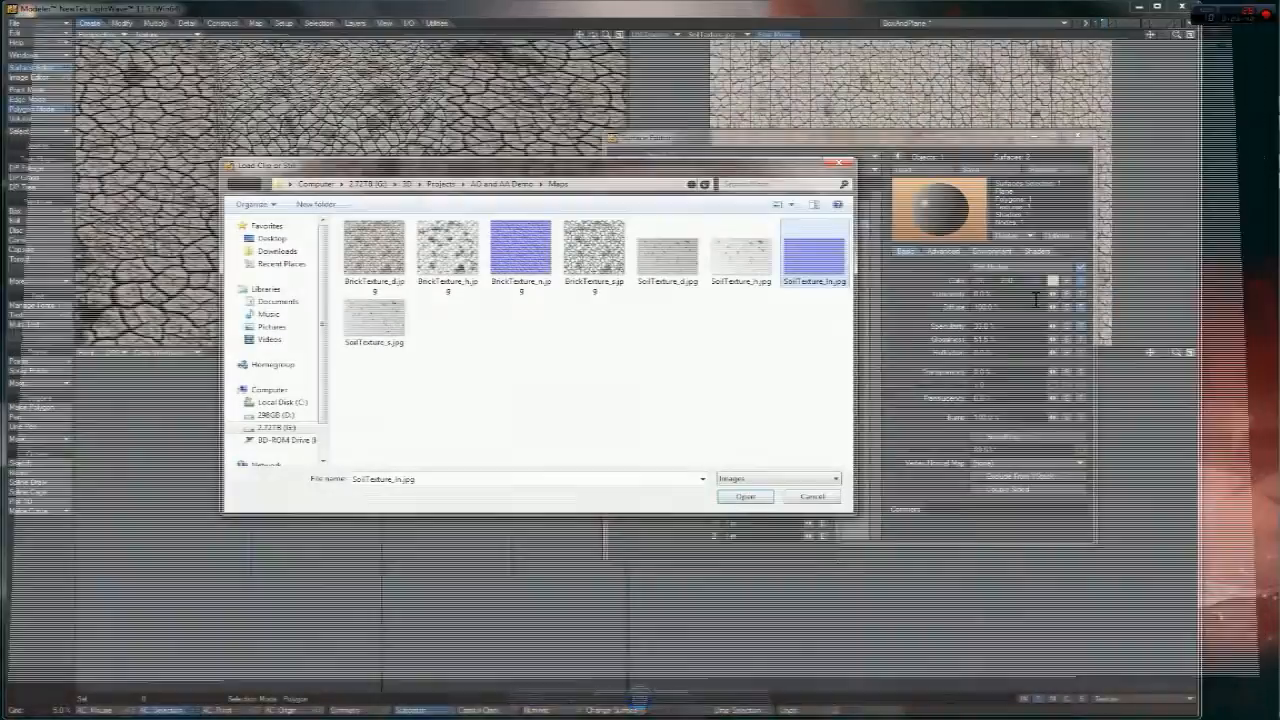
# - Load the soil normal map into the NormalMap node and set its Mapping to UV Map
pyautogui.doubleClick(820, 283)
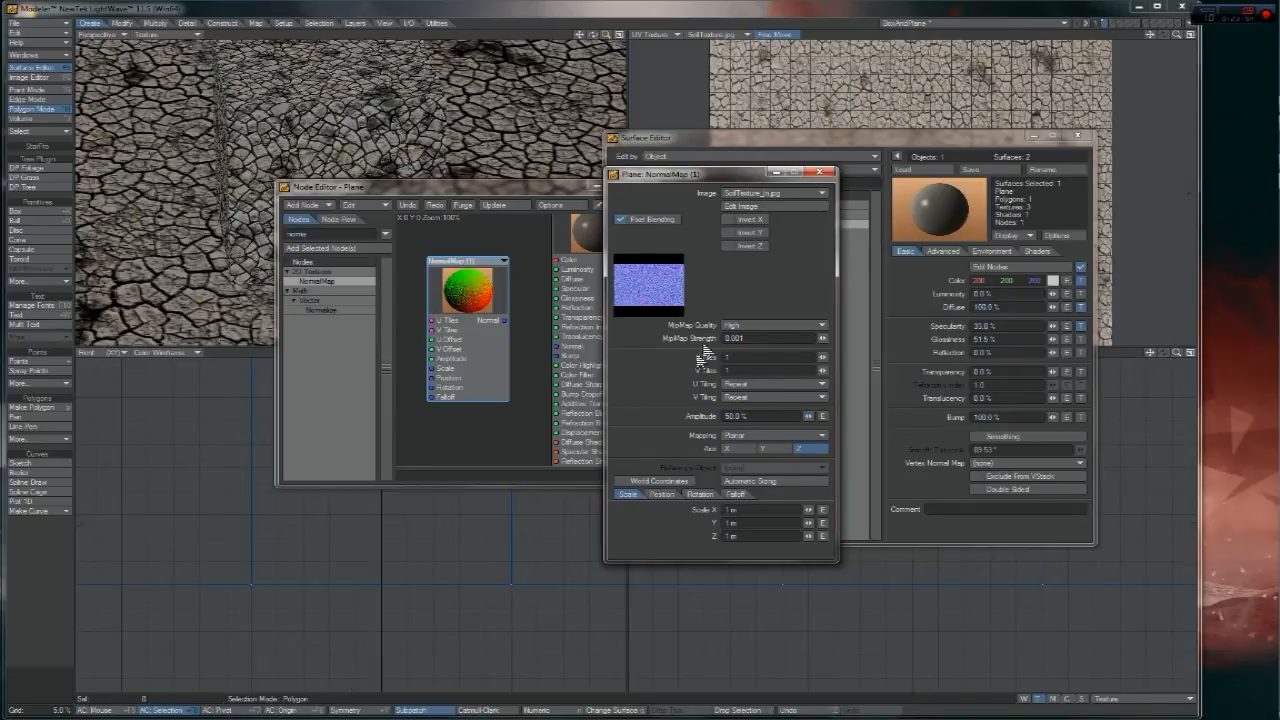
pyautogui.click(750, 438)
pyautogui.click(752, 457)
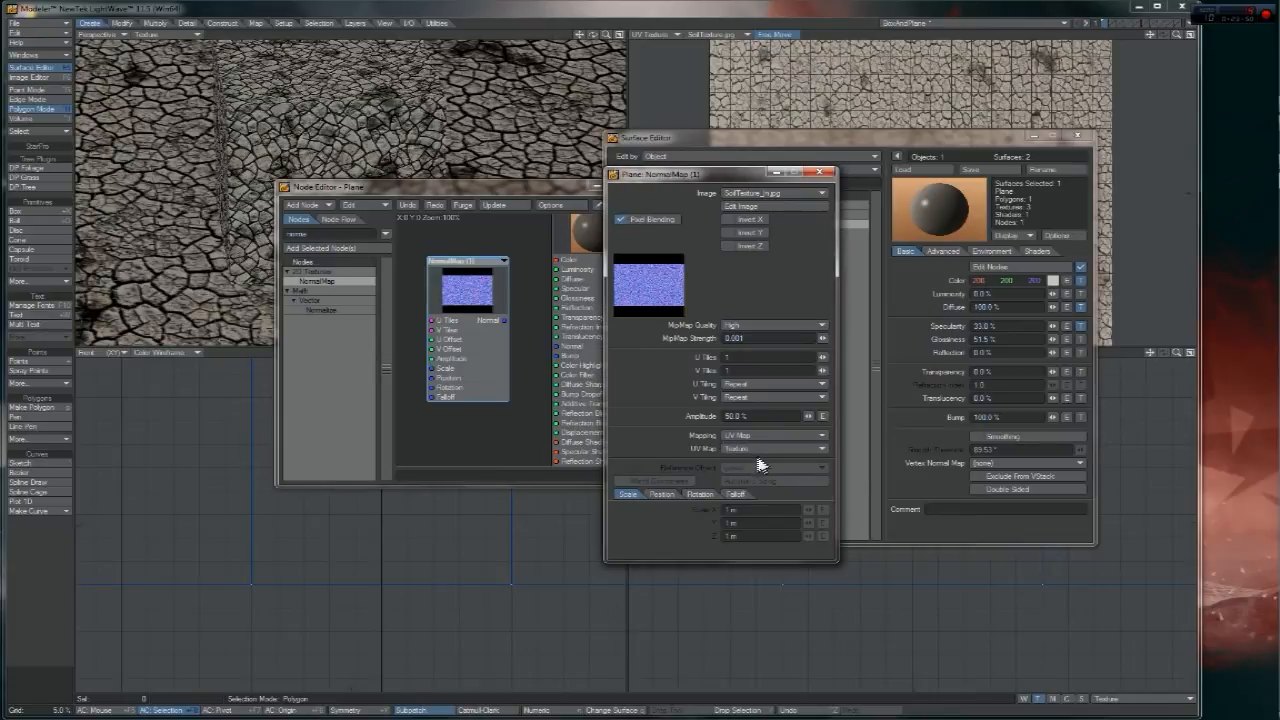
# - Connect the NormalMap output to the Surface's Normal input and close the node panels
pyautogui.moveTo(503, 321); pyautogui.dragTo(556, 346)
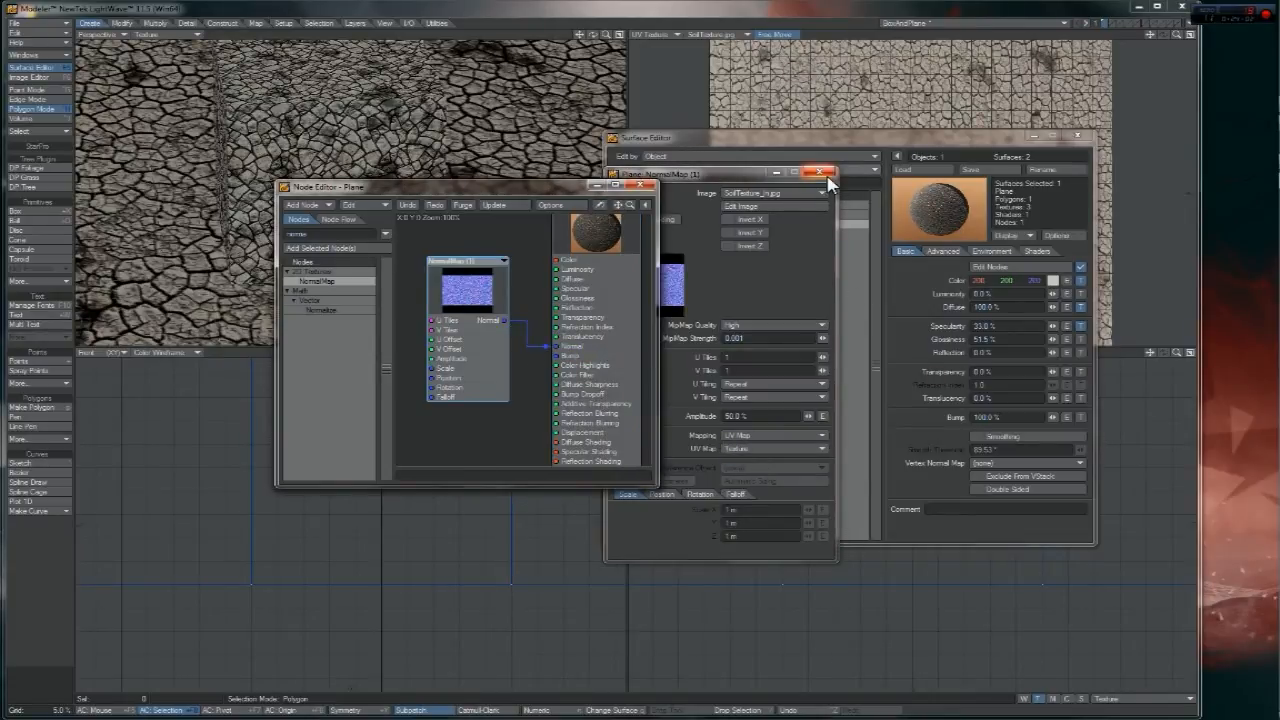
pyautogui.click(819, 171)
pyautogui.click(642, 187)
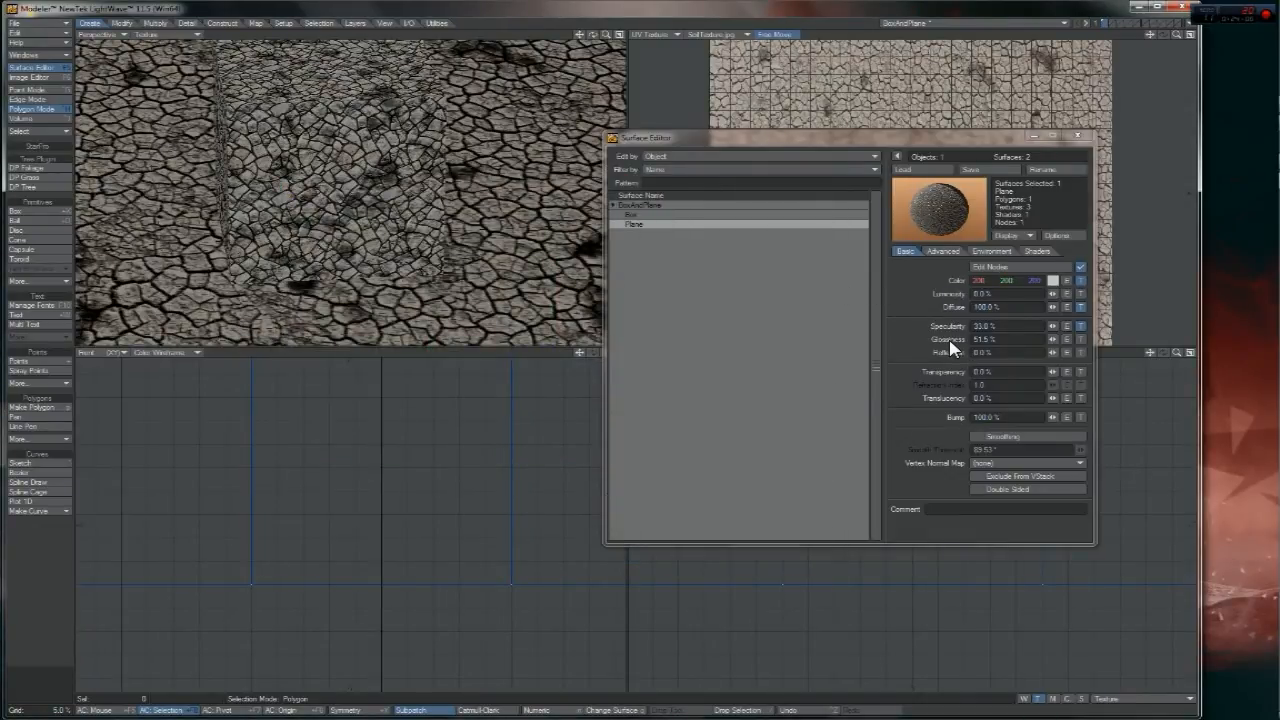
# - Close the Surface Editor and save the object as BoxAndPlaneTexture.lwo, overwriting the existing file
pyautogui.click(1079, 137)
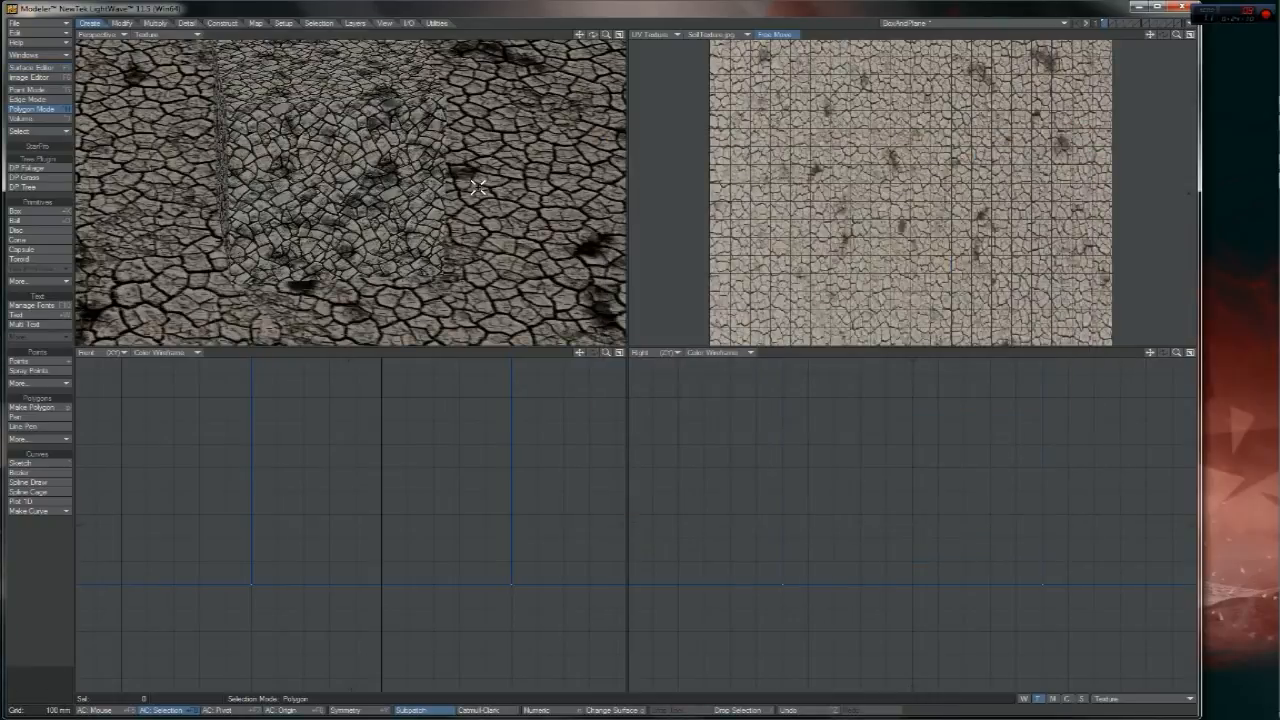
pyautogui.hotkey('shift', 's')
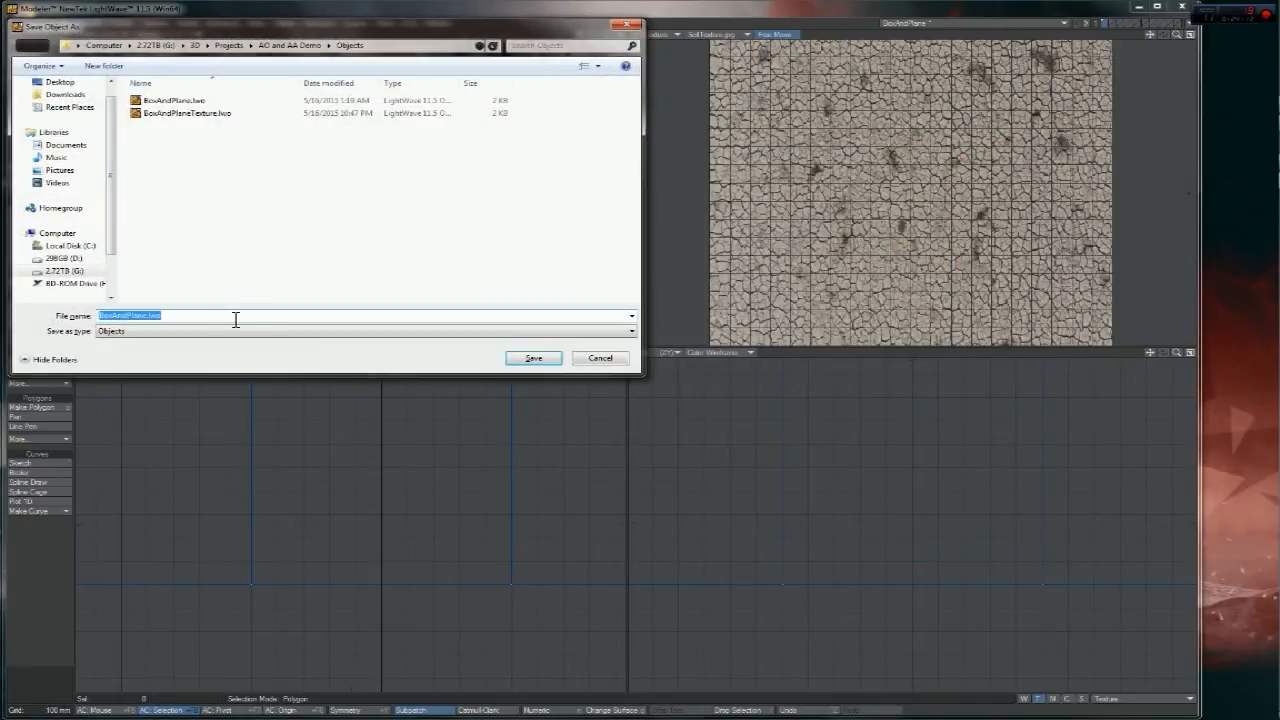
pyautogui.click(189, 113)
pyautogui.click(538, 360)
pyautogui.click(678, 409)
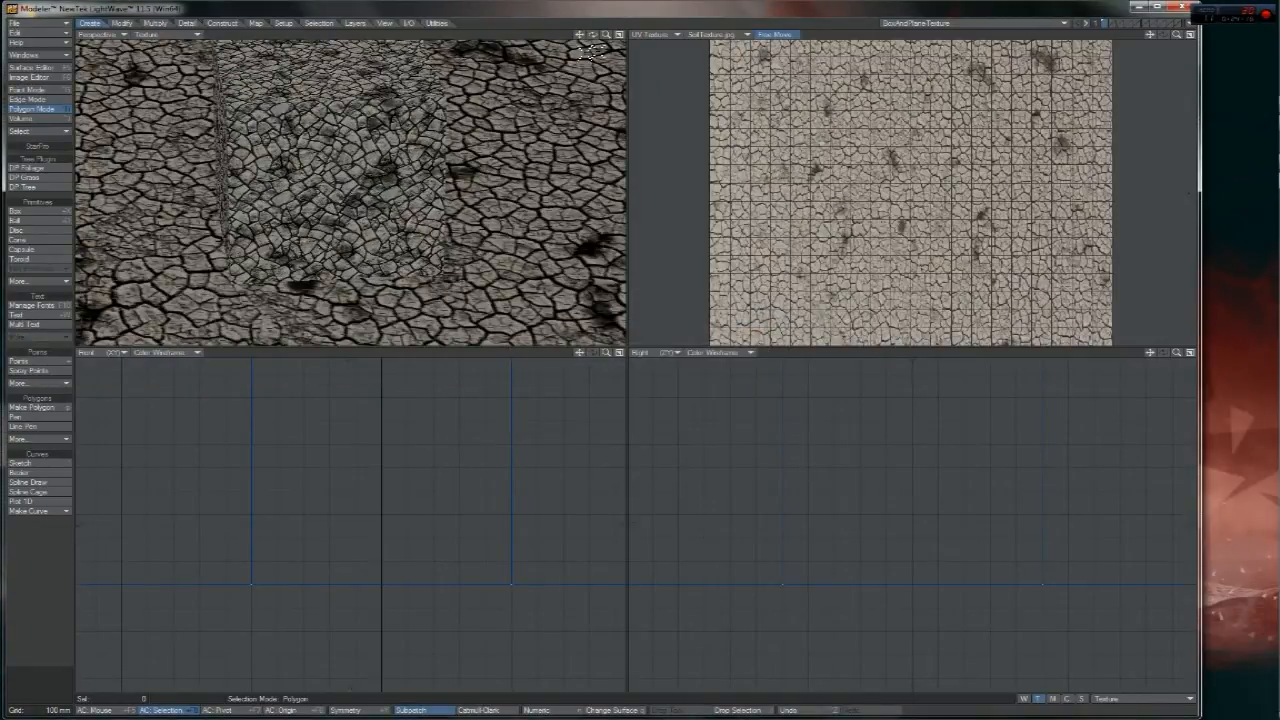
# - Fit all viewports to the geometry and send the object to Layout
pyautogui.press('a')
pyautogui.click(1188, 24)
pyautogui.click(1188, 40)
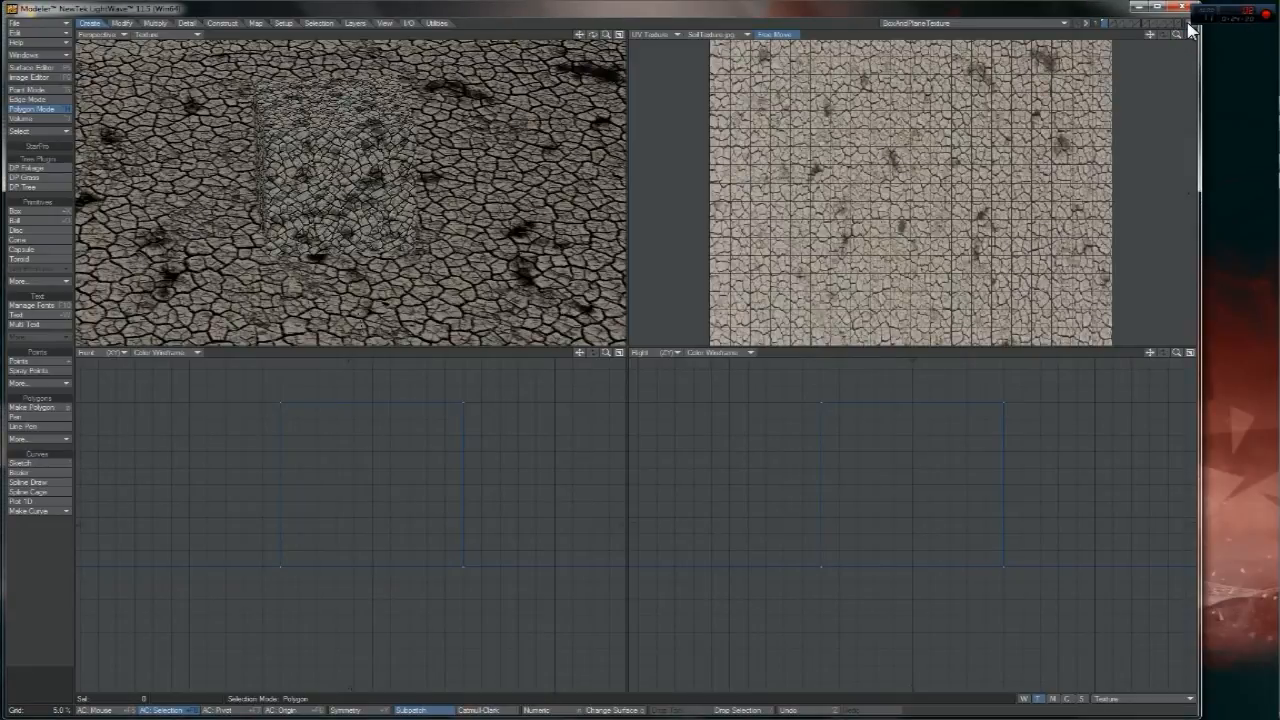
pyautogui.click(1190, 28)
pyautogui.click(1190, 41)
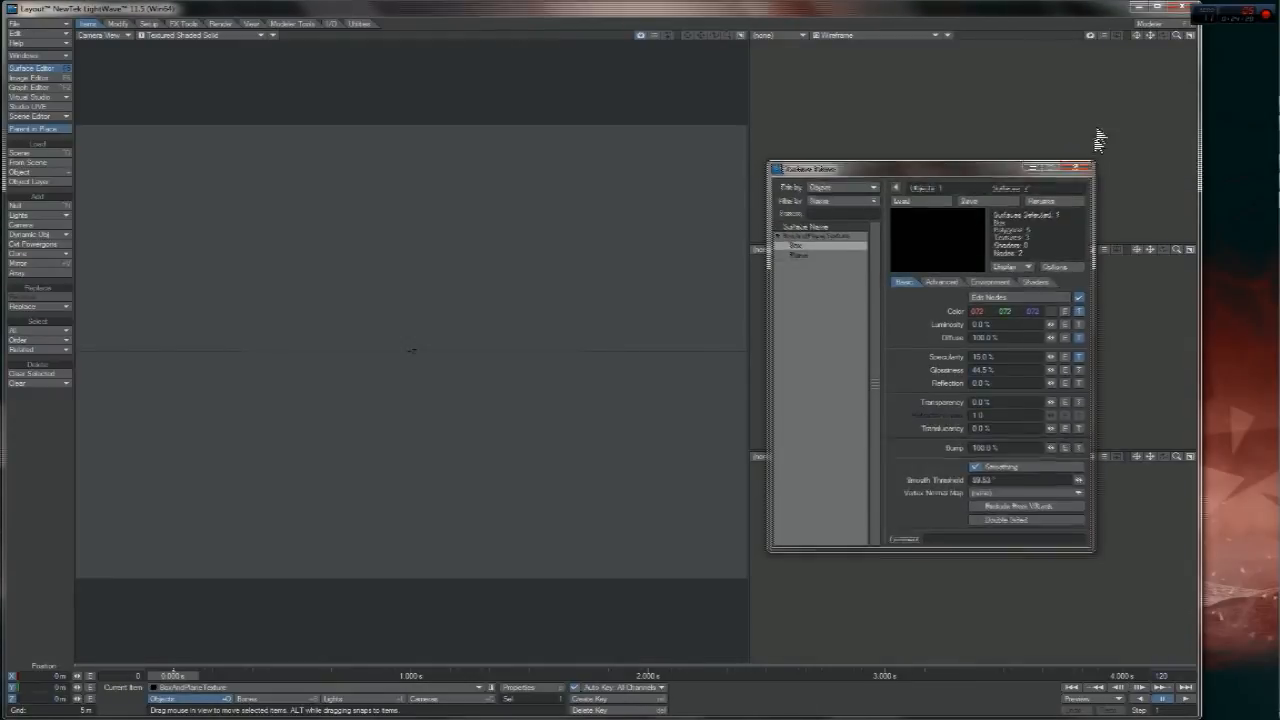
# - Close Layout's Surface Editor and dismiss the Modeler's Layout link menu
pyautogui.click(1088, 168)
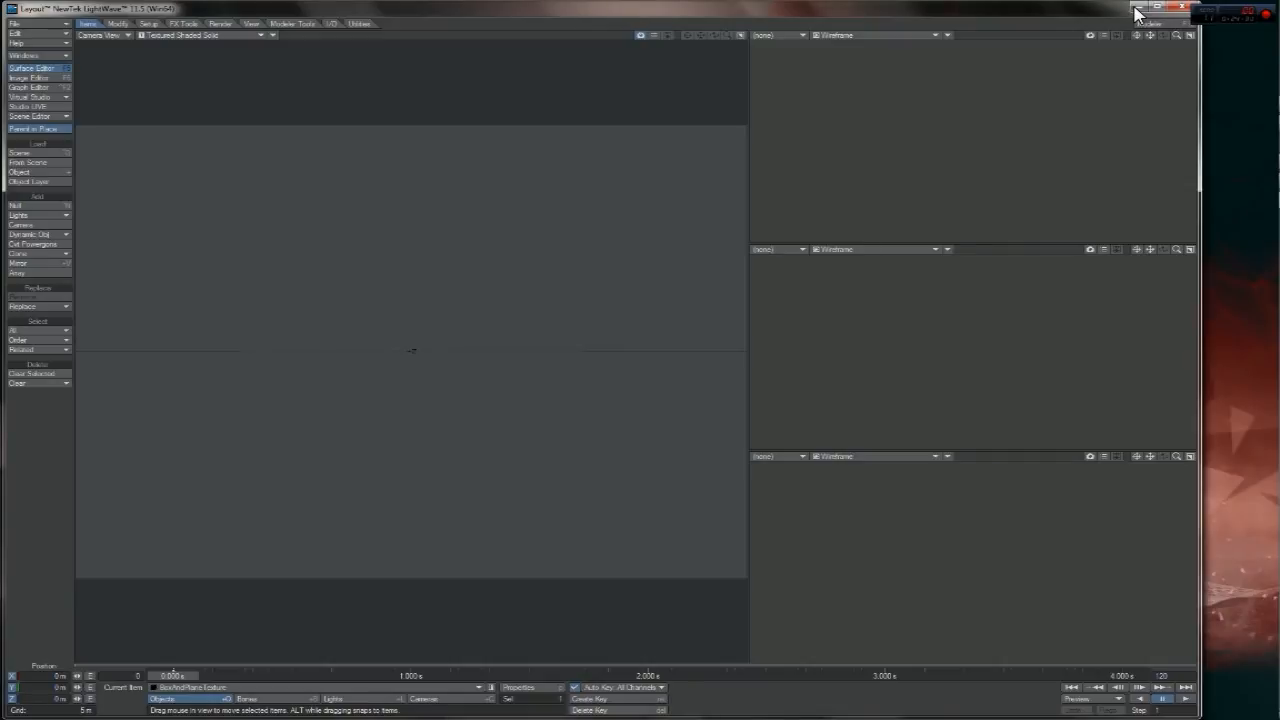
pyautogui.click(1150, 22)
pyautogui.click(1186, 22)
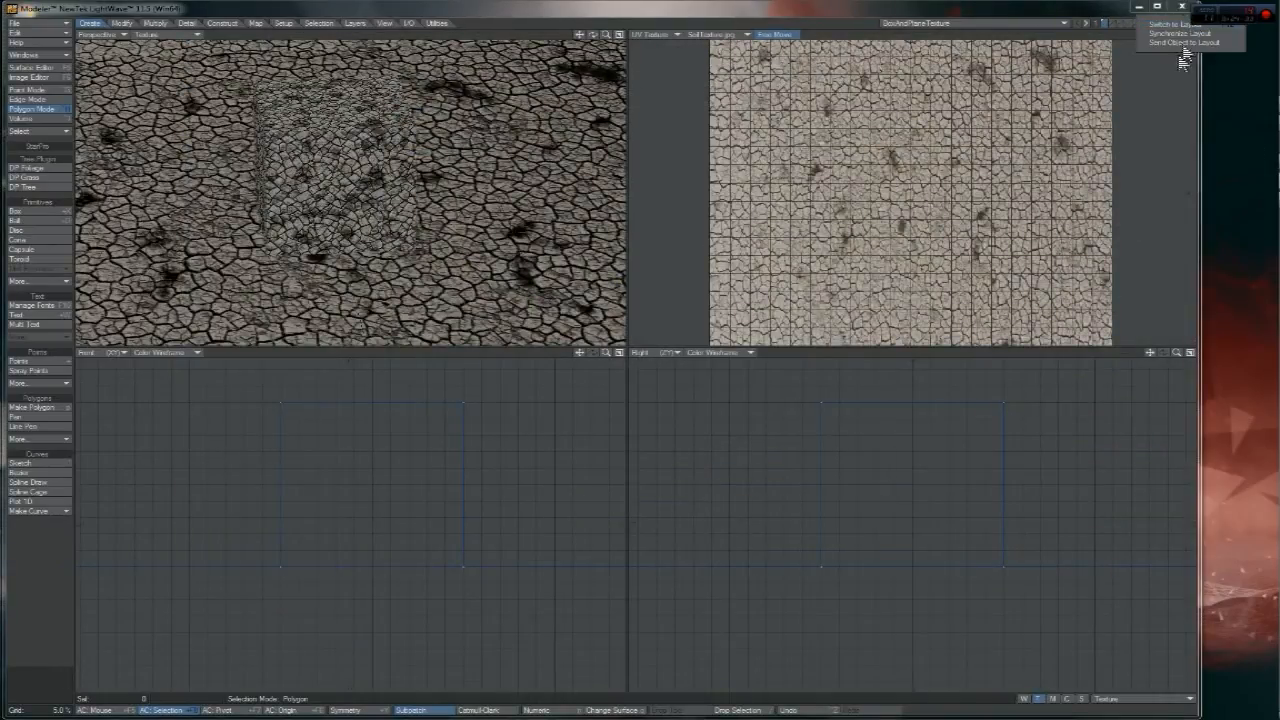
pyautogui.click(1199, 116)
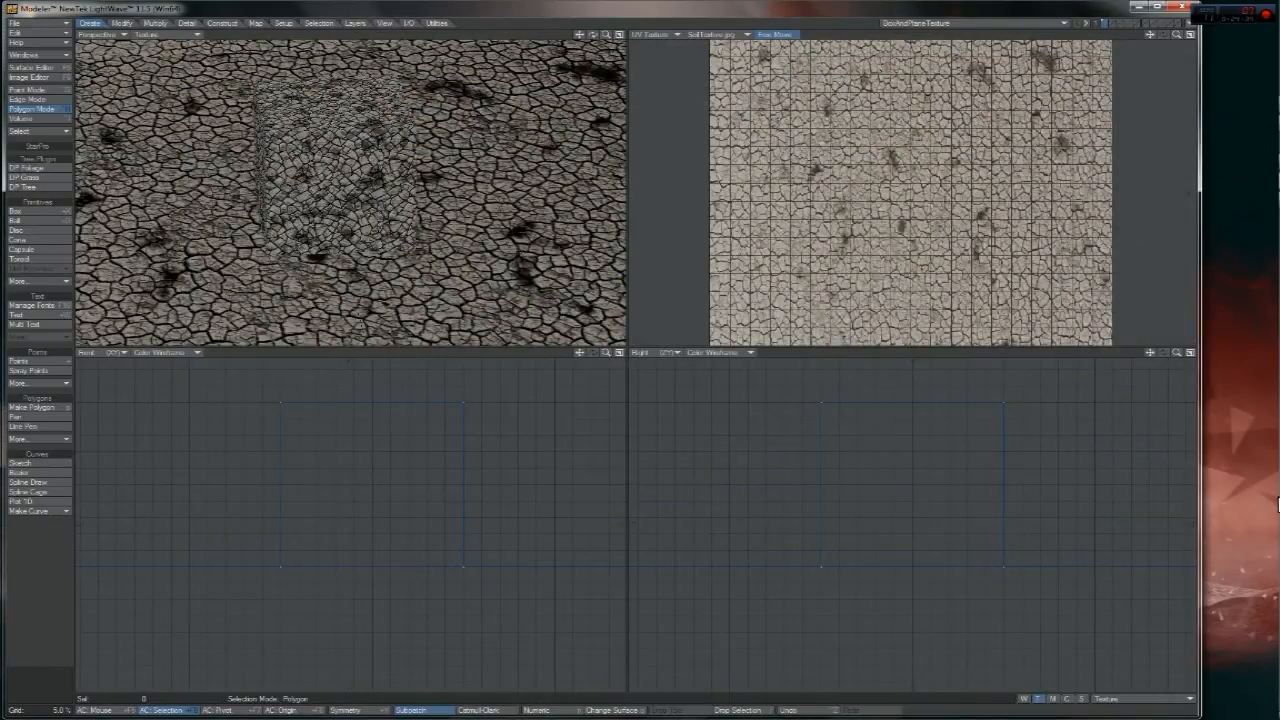
# - Bring up the Layout window, select the Camera and move it closer to the box and plane
pyautogui.moveTo(1268, 703)
pyautogui.click(1246, 654)
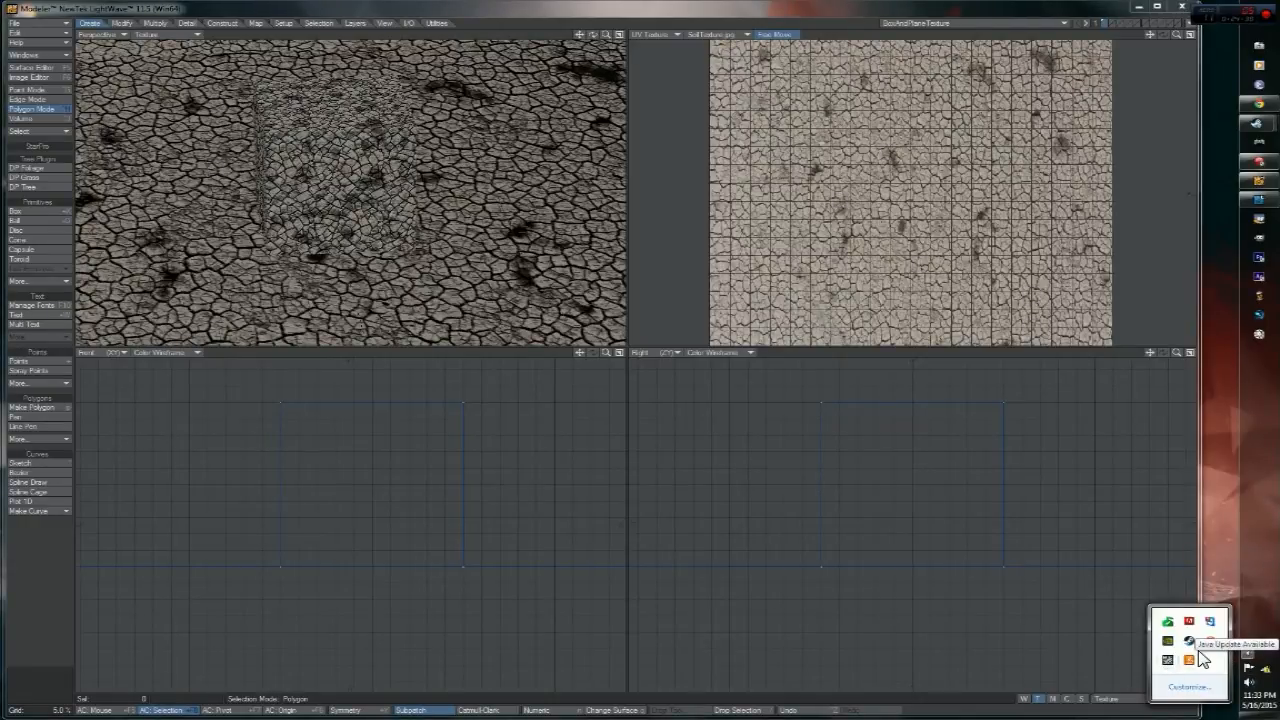
pyautogui.click(1250, 507)
pyautogui.click(1260, 200)
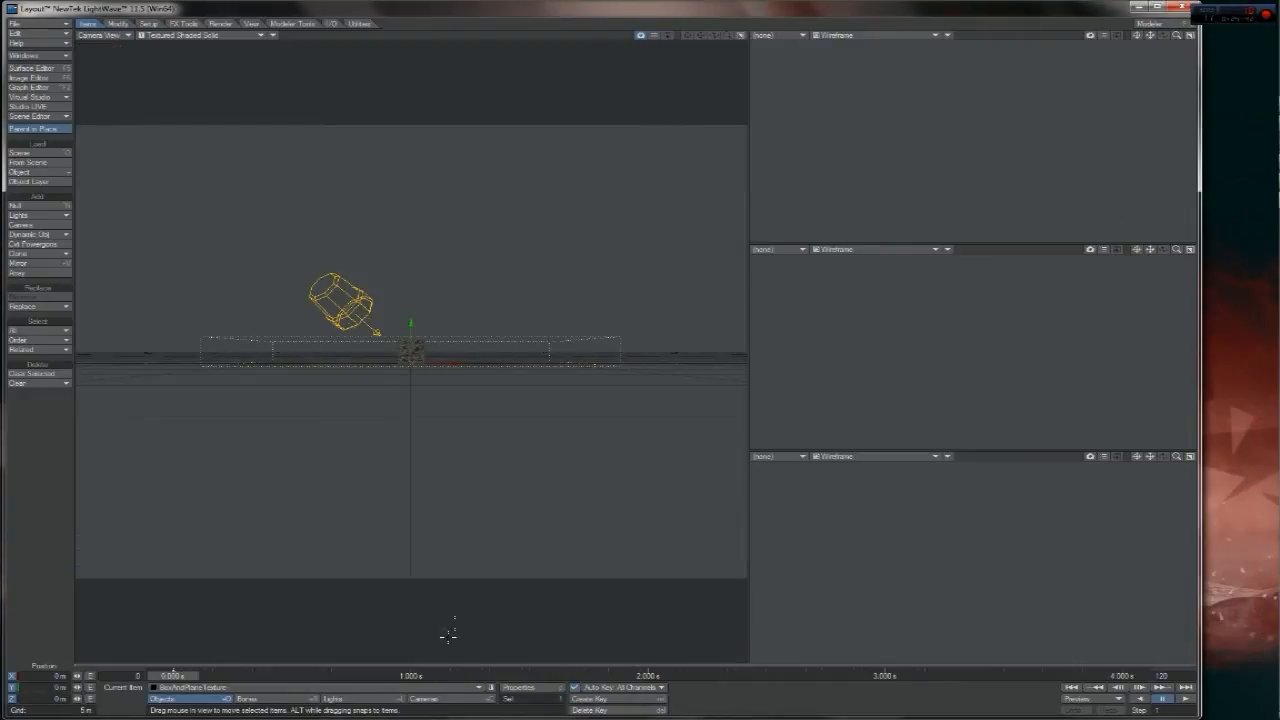
pyautogui.click(437, 700)
pyautogui.moveTo(473, 538); pyautogui.dragTo(462, 330)
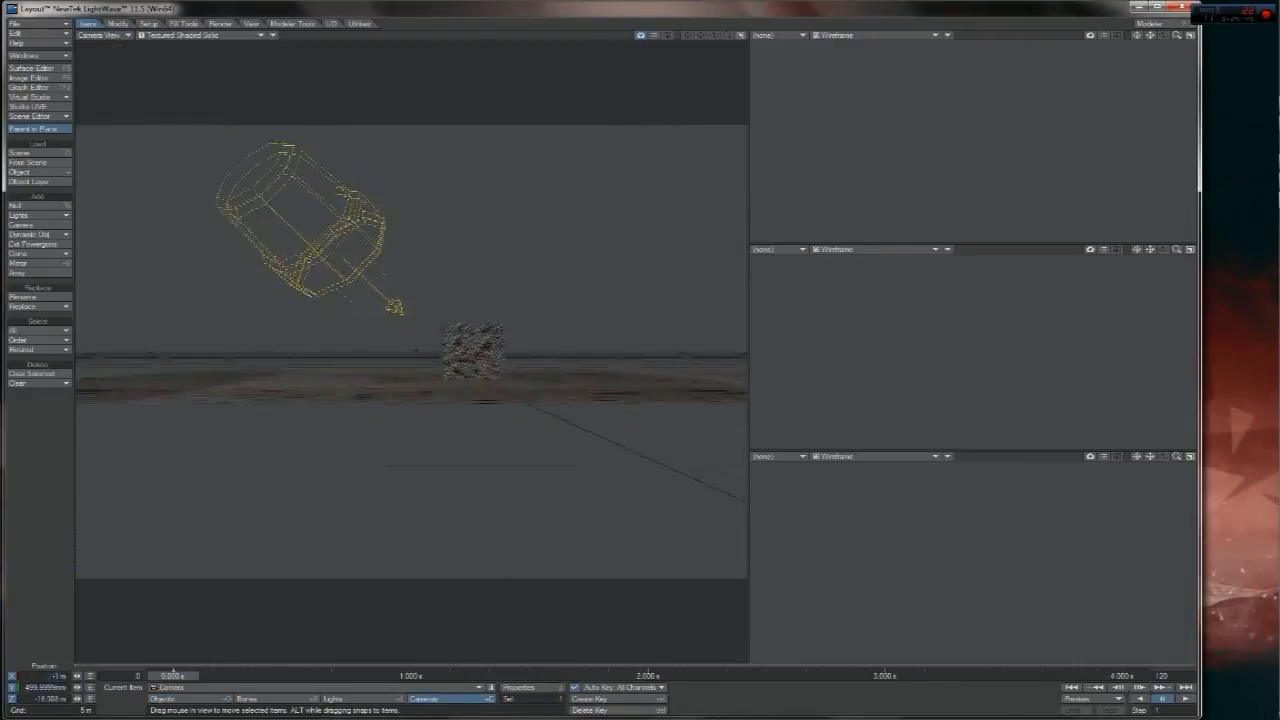